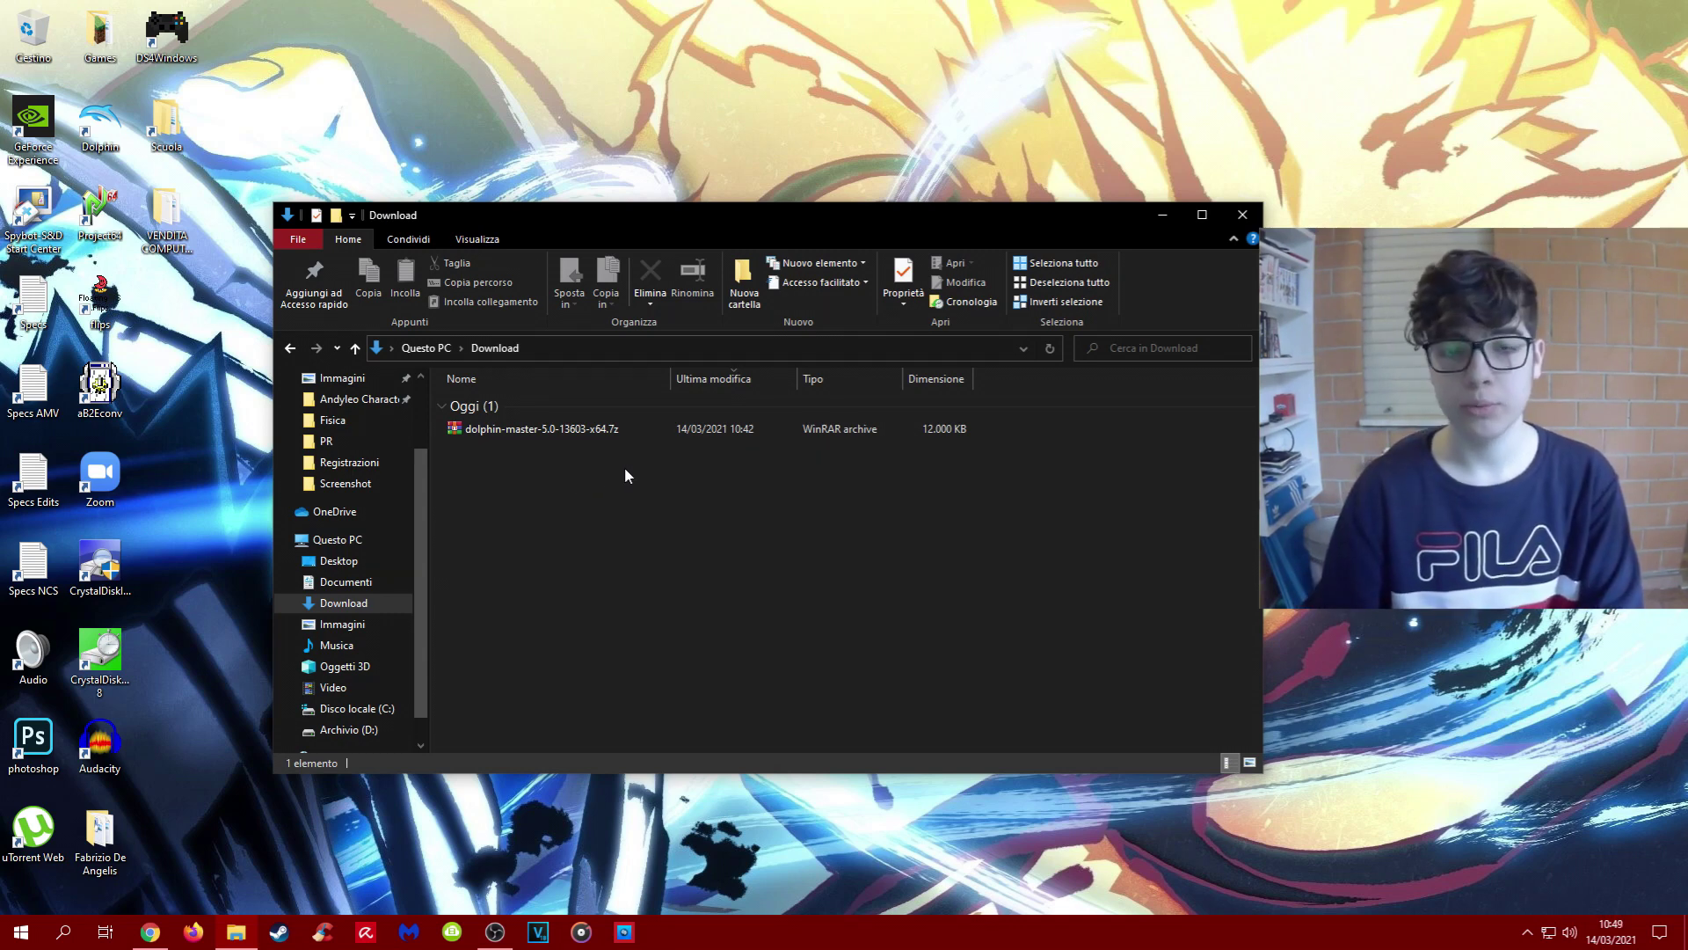
- Open the dolphin-master-5.0-13603-x64.7z archive and view the contents of its Dolphin-x64 folder
{"action": "double_click", "coordinate": [577, 431]}
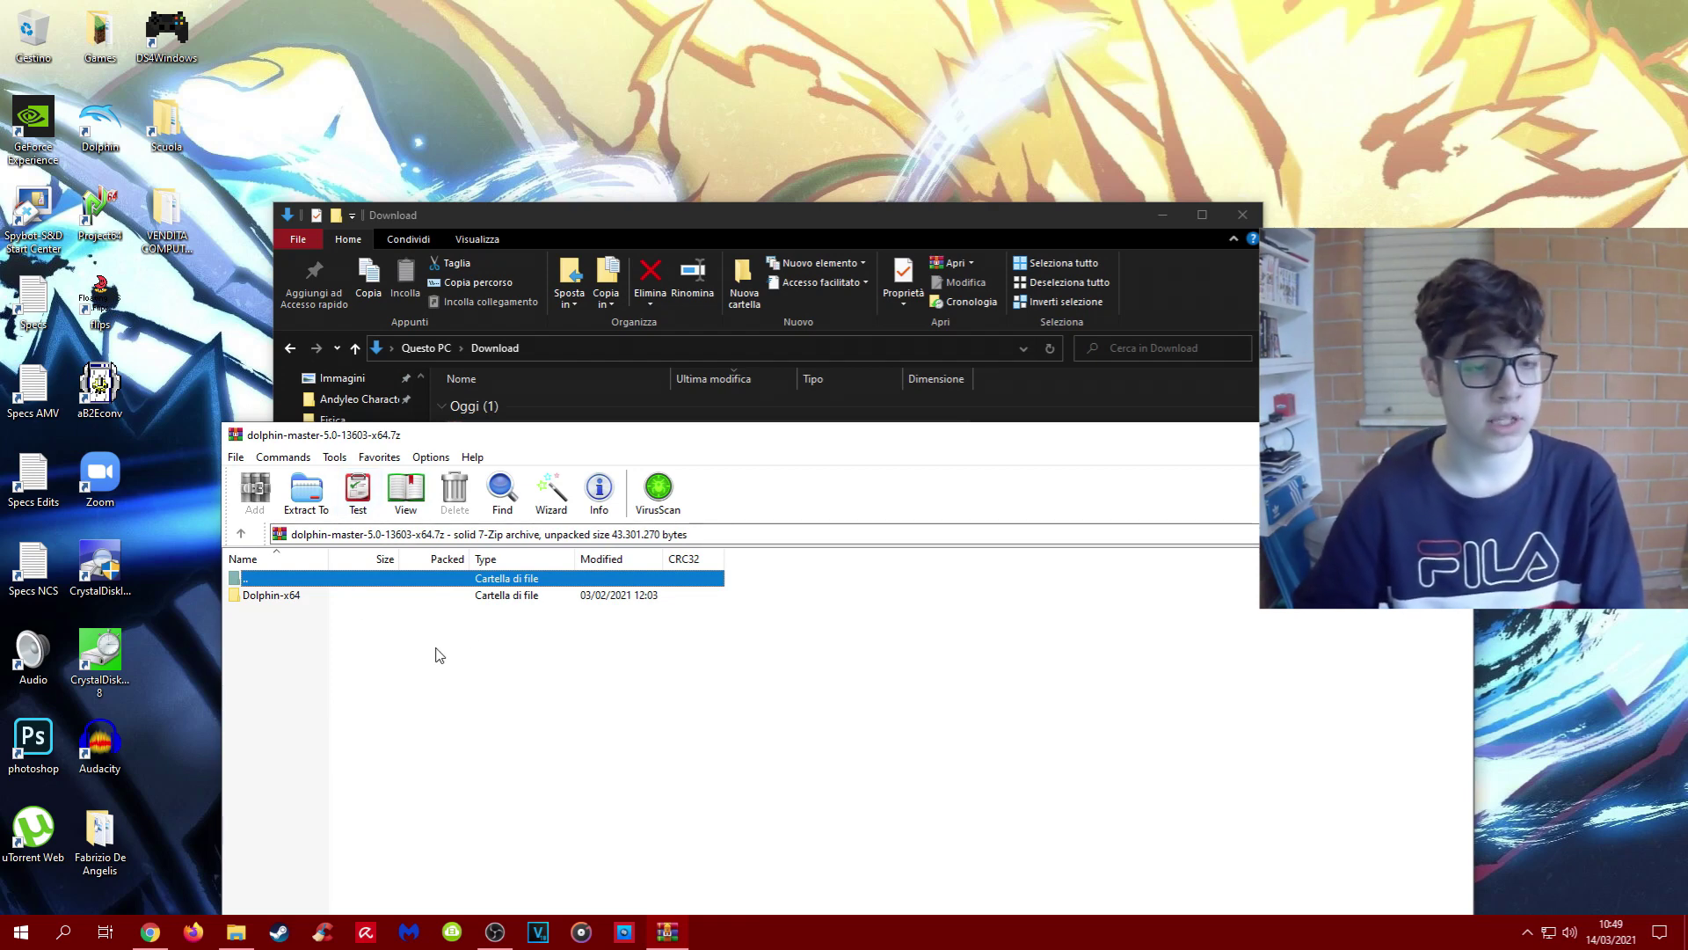
{"action": "left_click", "coordinate": [263, 451]}
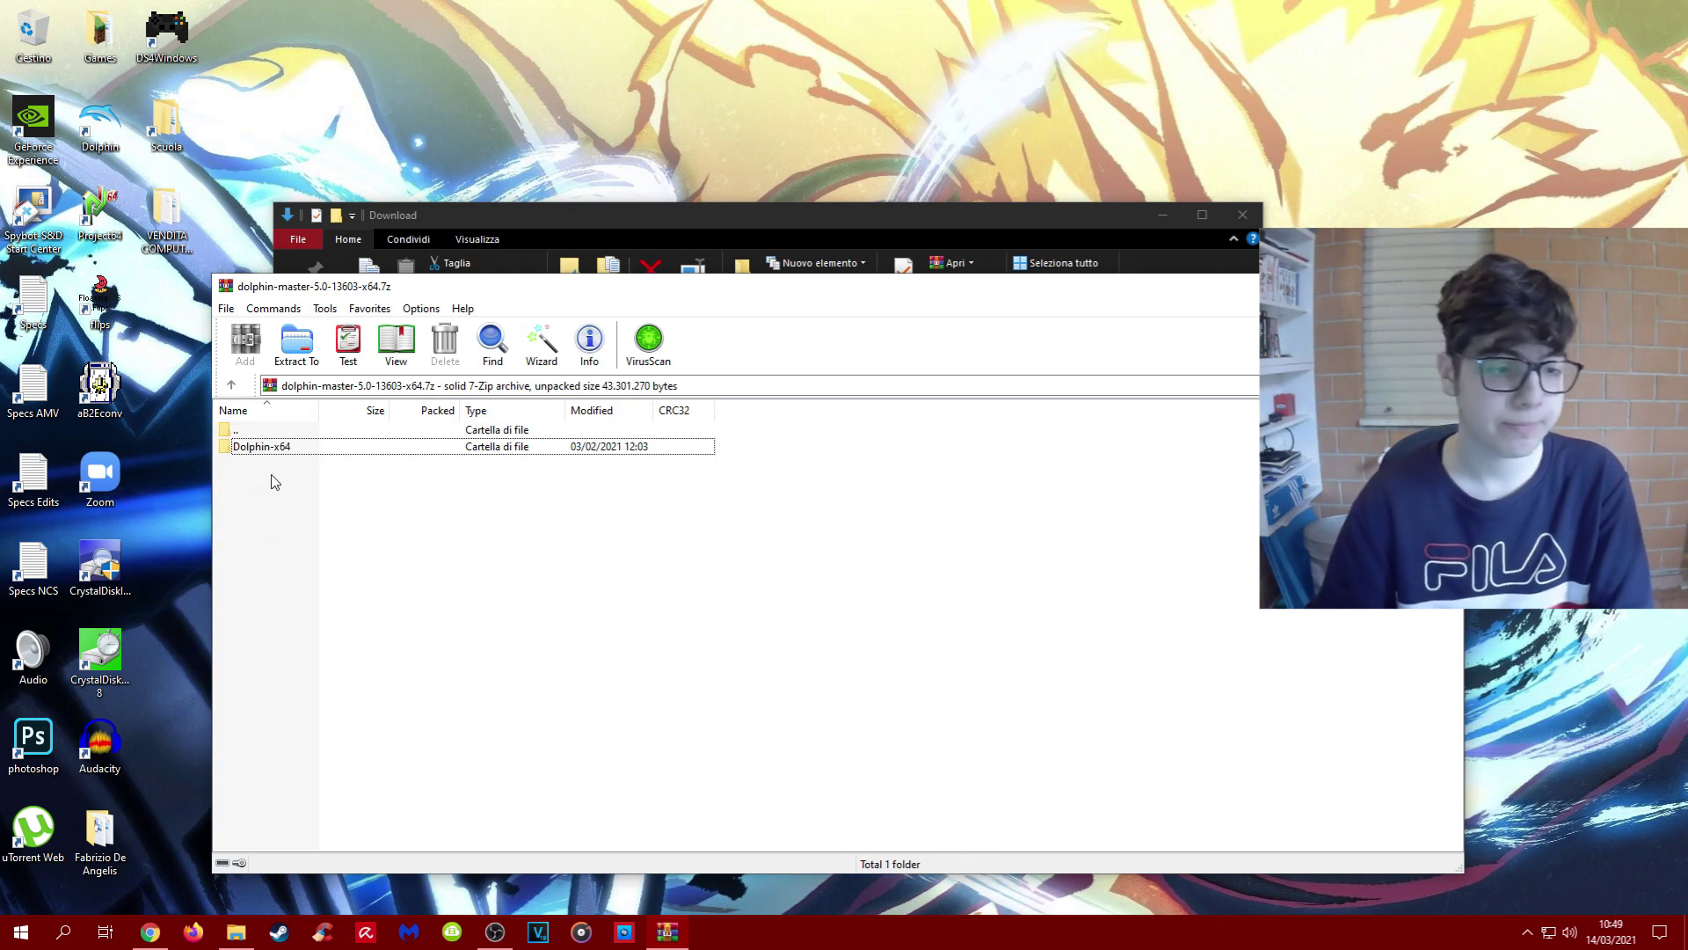
{"action": "double_click", "coordinate": [264, 451]}
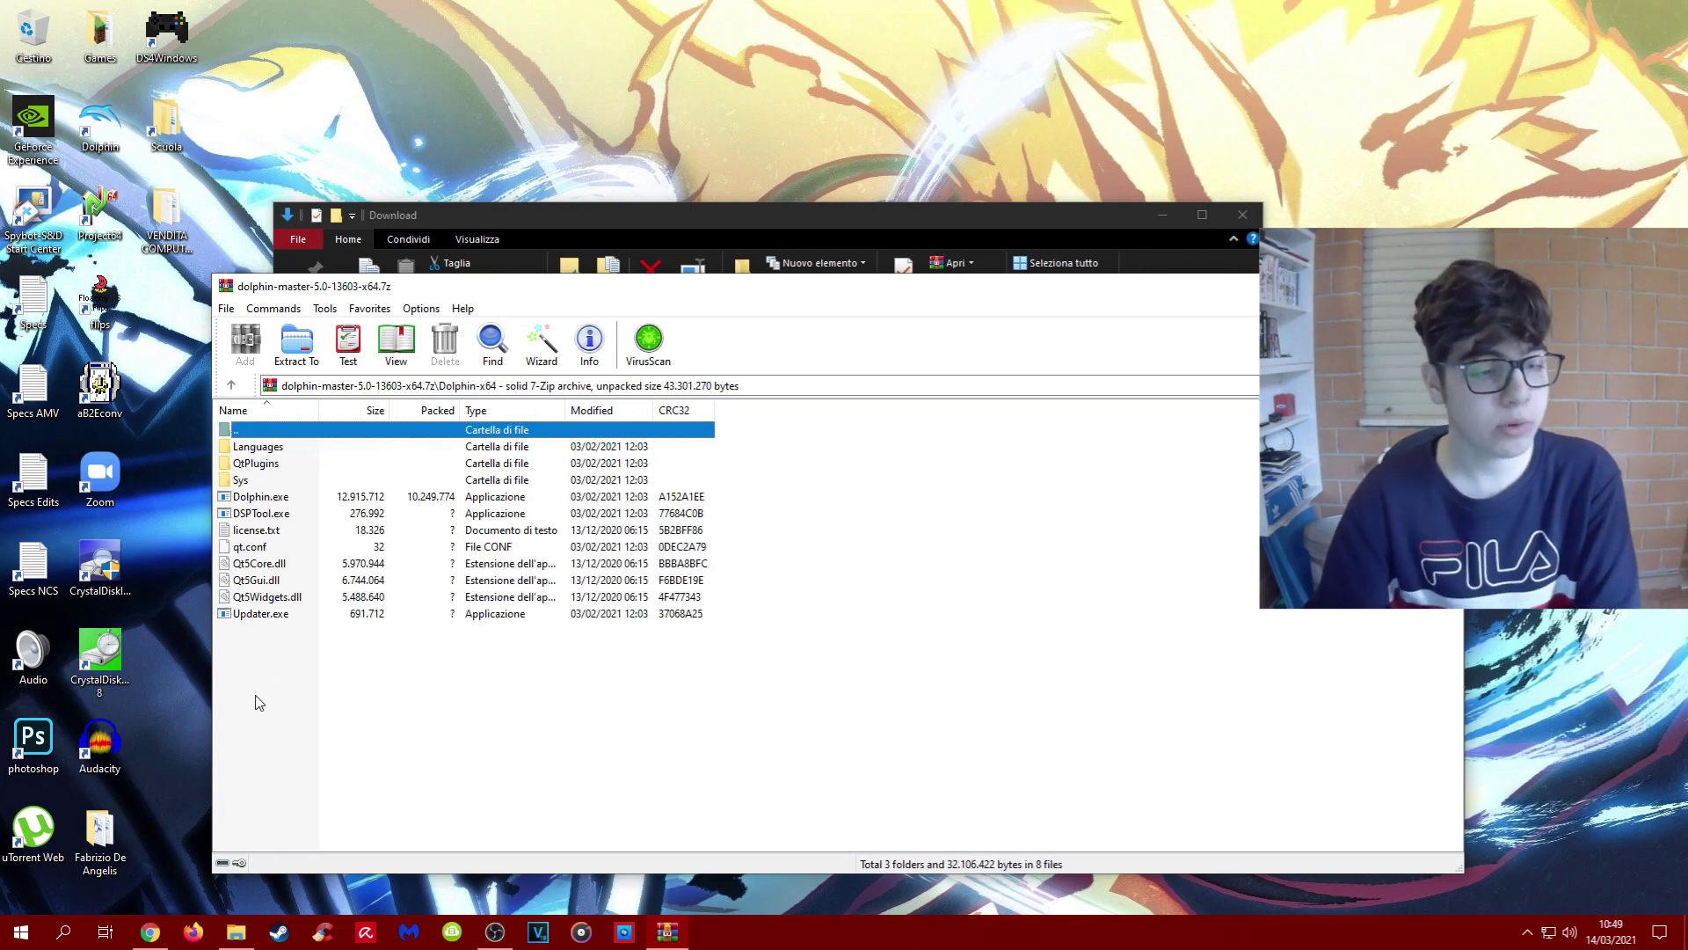
{"action": "left_click_drag", "start_coordinate": [258, 702], "coordinate": [295, 695]}
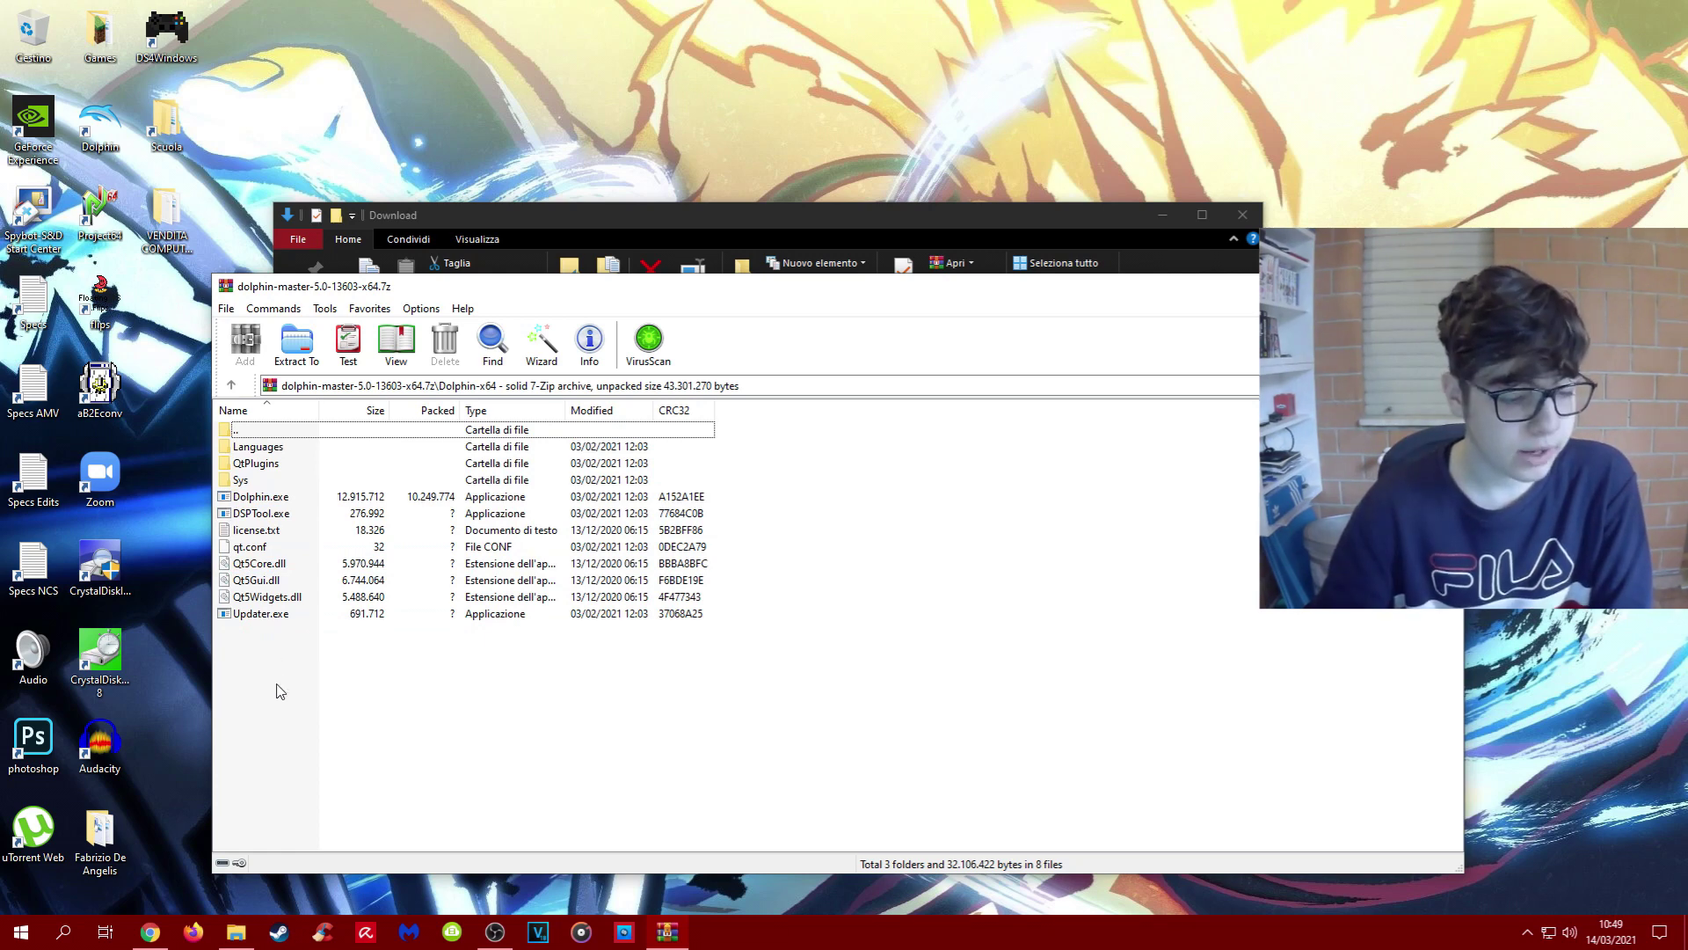
{"action": "left_click_drag", "start_coordinate": [608, 295], "coordinate": [1117, 233]}
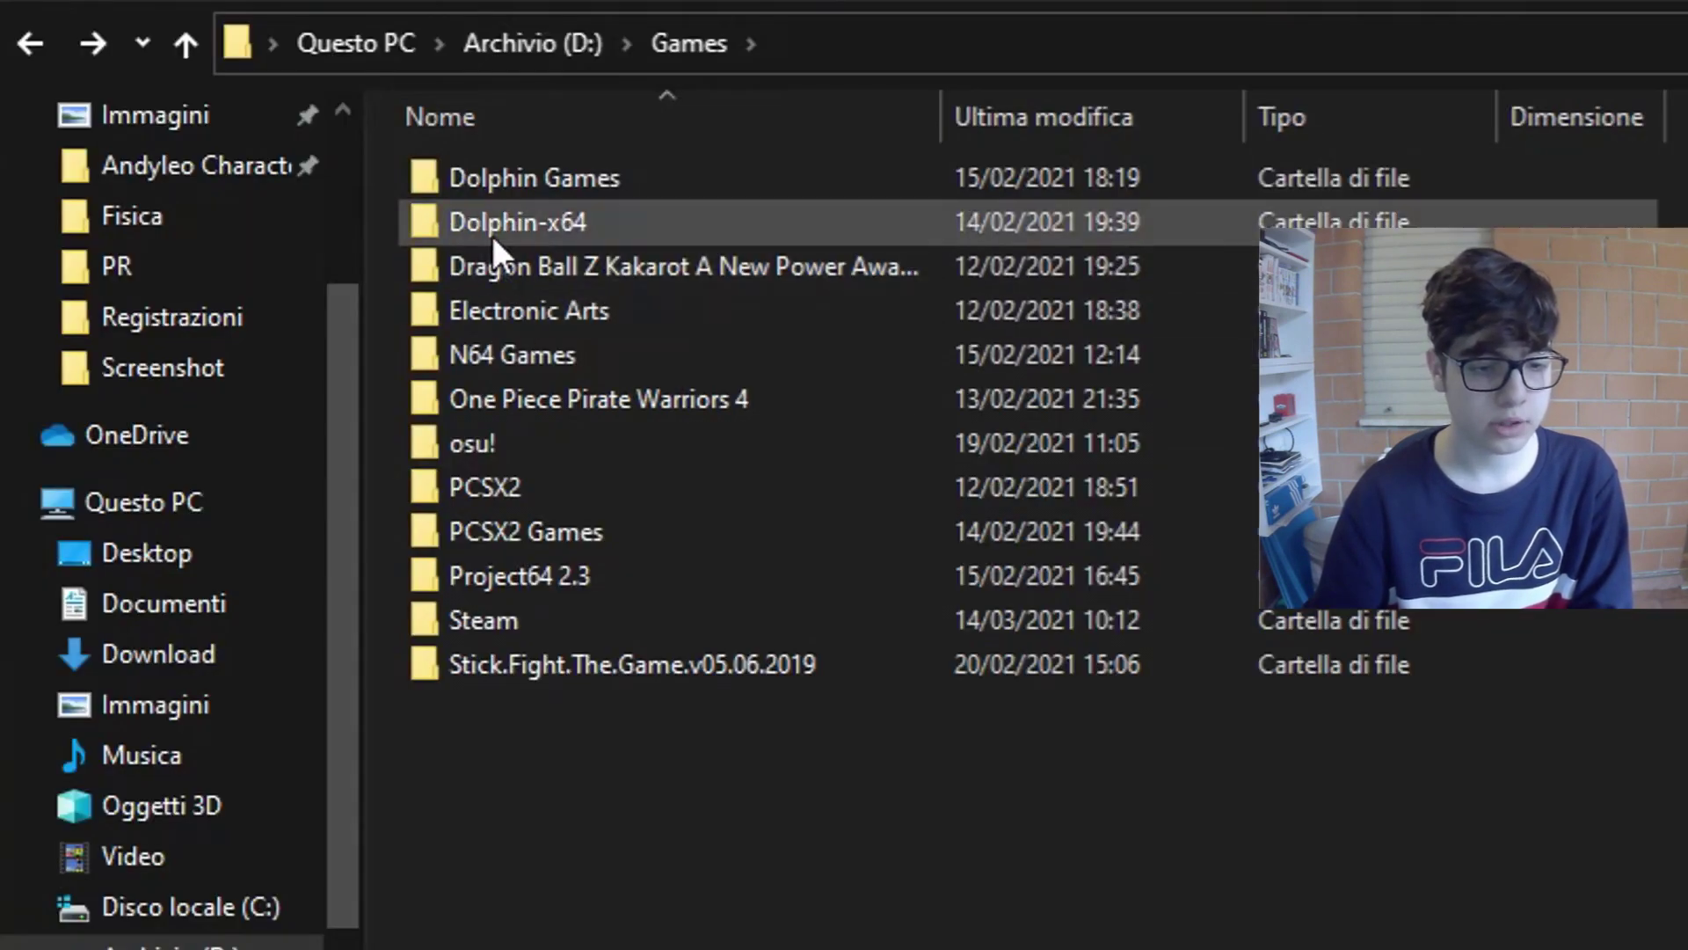
- Close the archive window and open the extracted Dolphin-x64 folder in D:\Games
{"action": "left_click", "coordinate": [486, 420]}
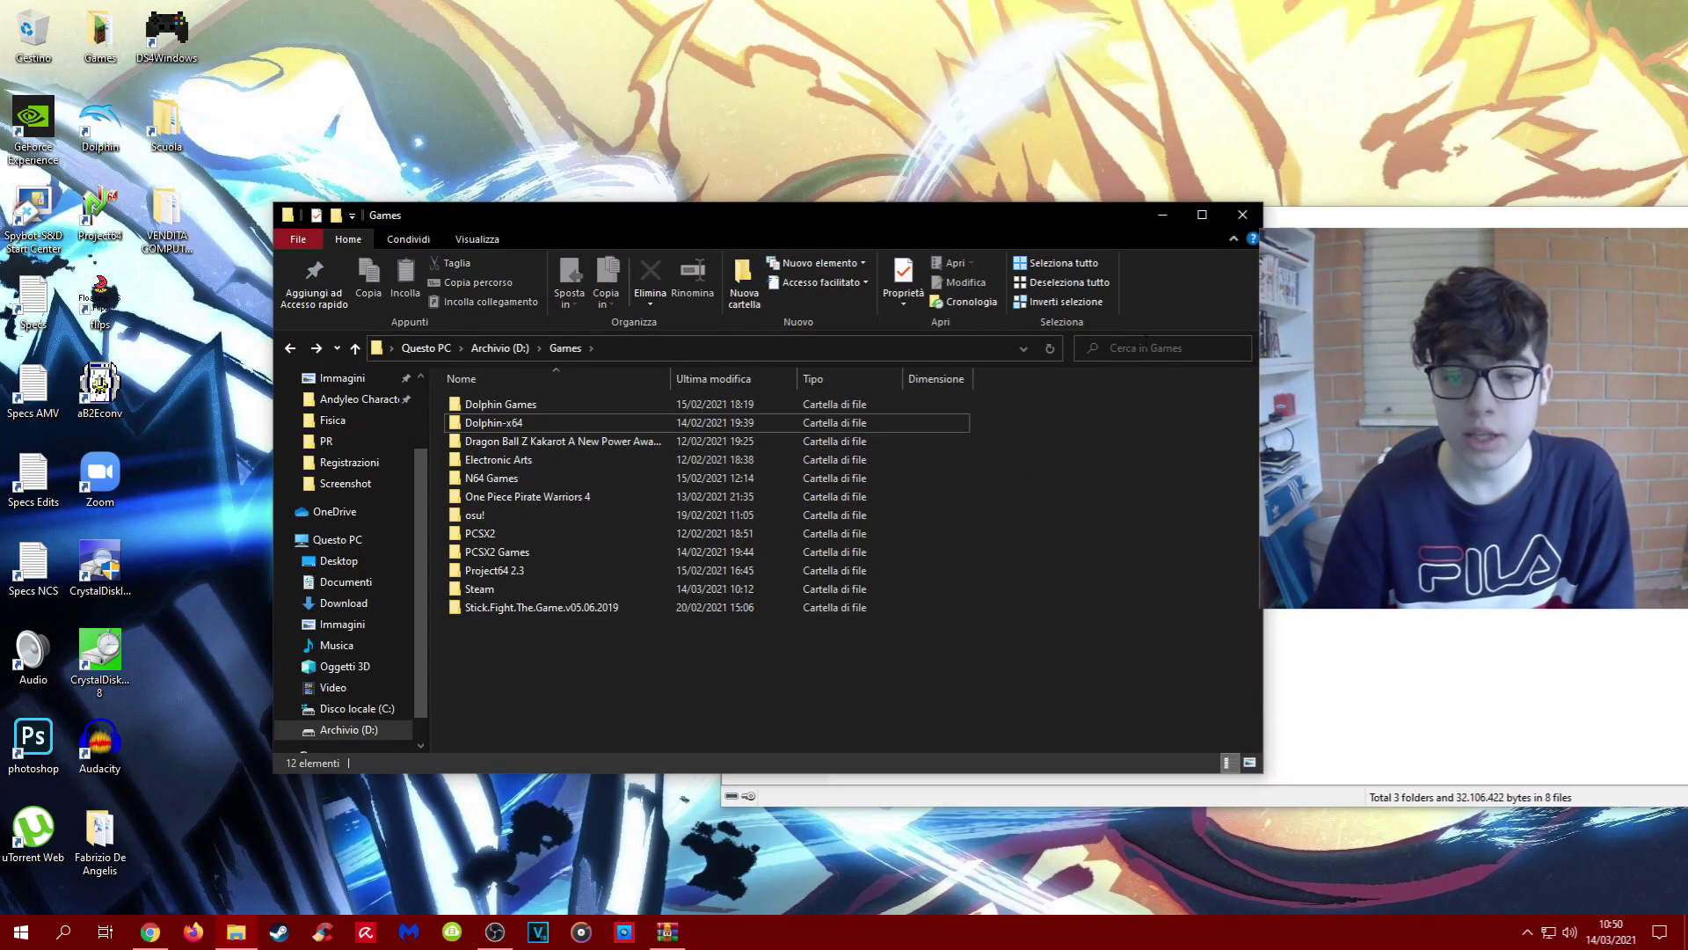
{"action": "left_click_drag", "start_coordinate": [879, 221], "coordinate": [653, 222]}
{"action": "left_click", "coordinate": [1101, 248]}
{"action": "left_click_drag", "start_coordinate": [719, 527], "coordinate": [233, 528]}
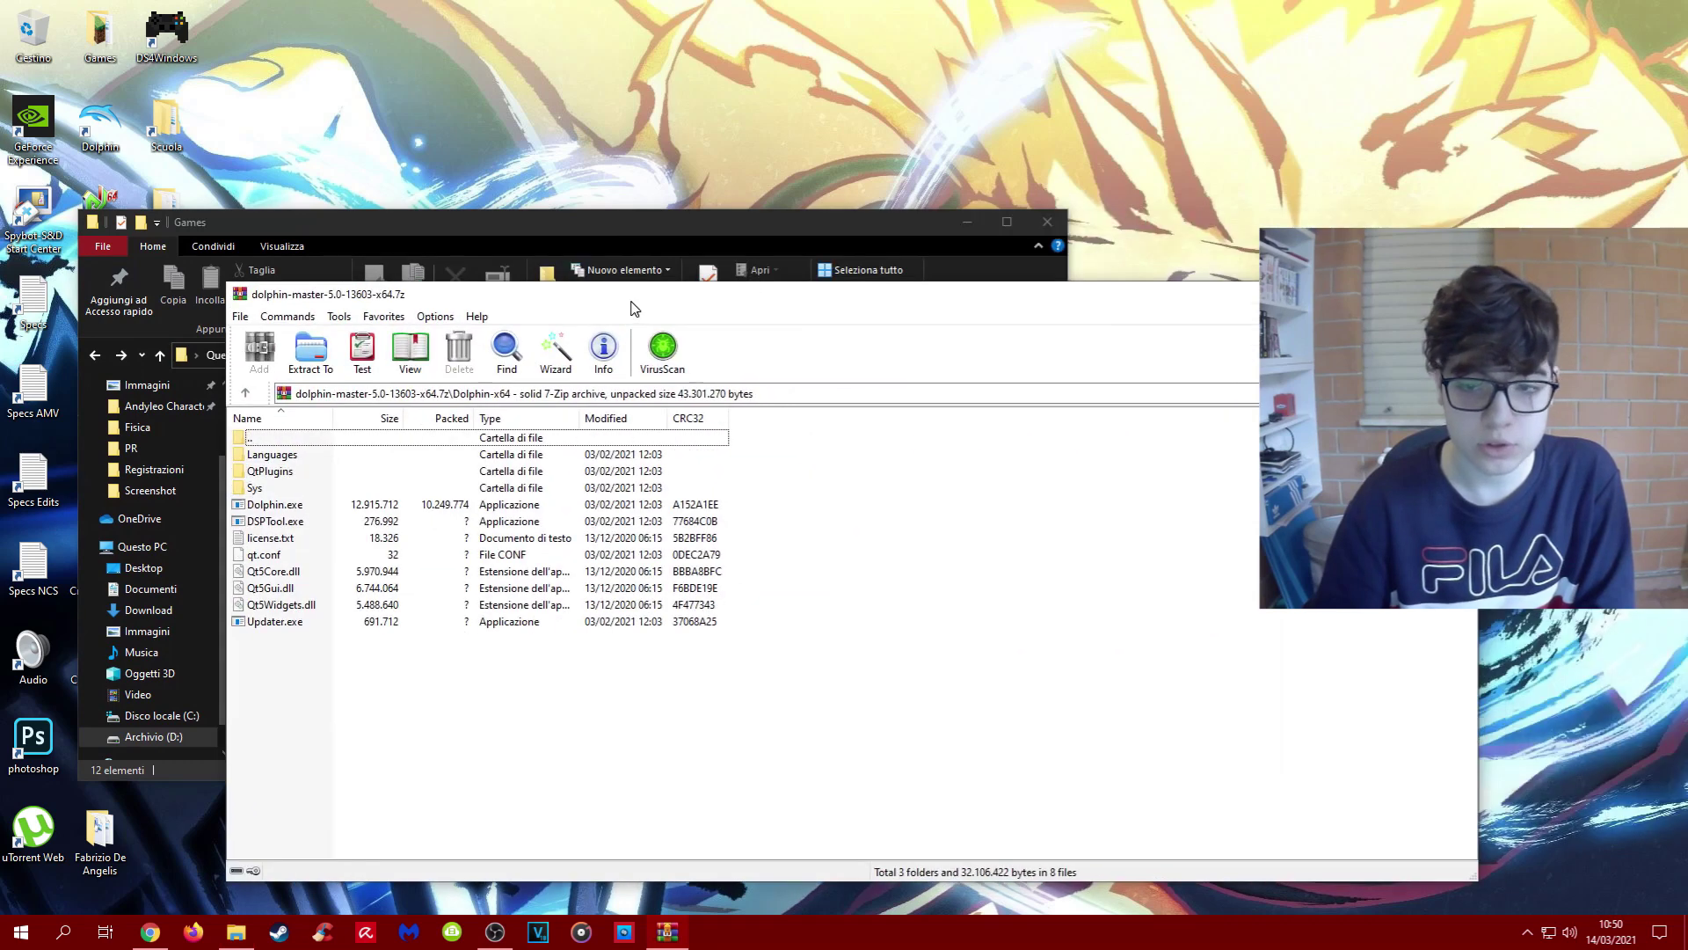
{"action": "key", "text": "alt+F4"}
{"action": "double_click", "coordinate": [440, 431]}
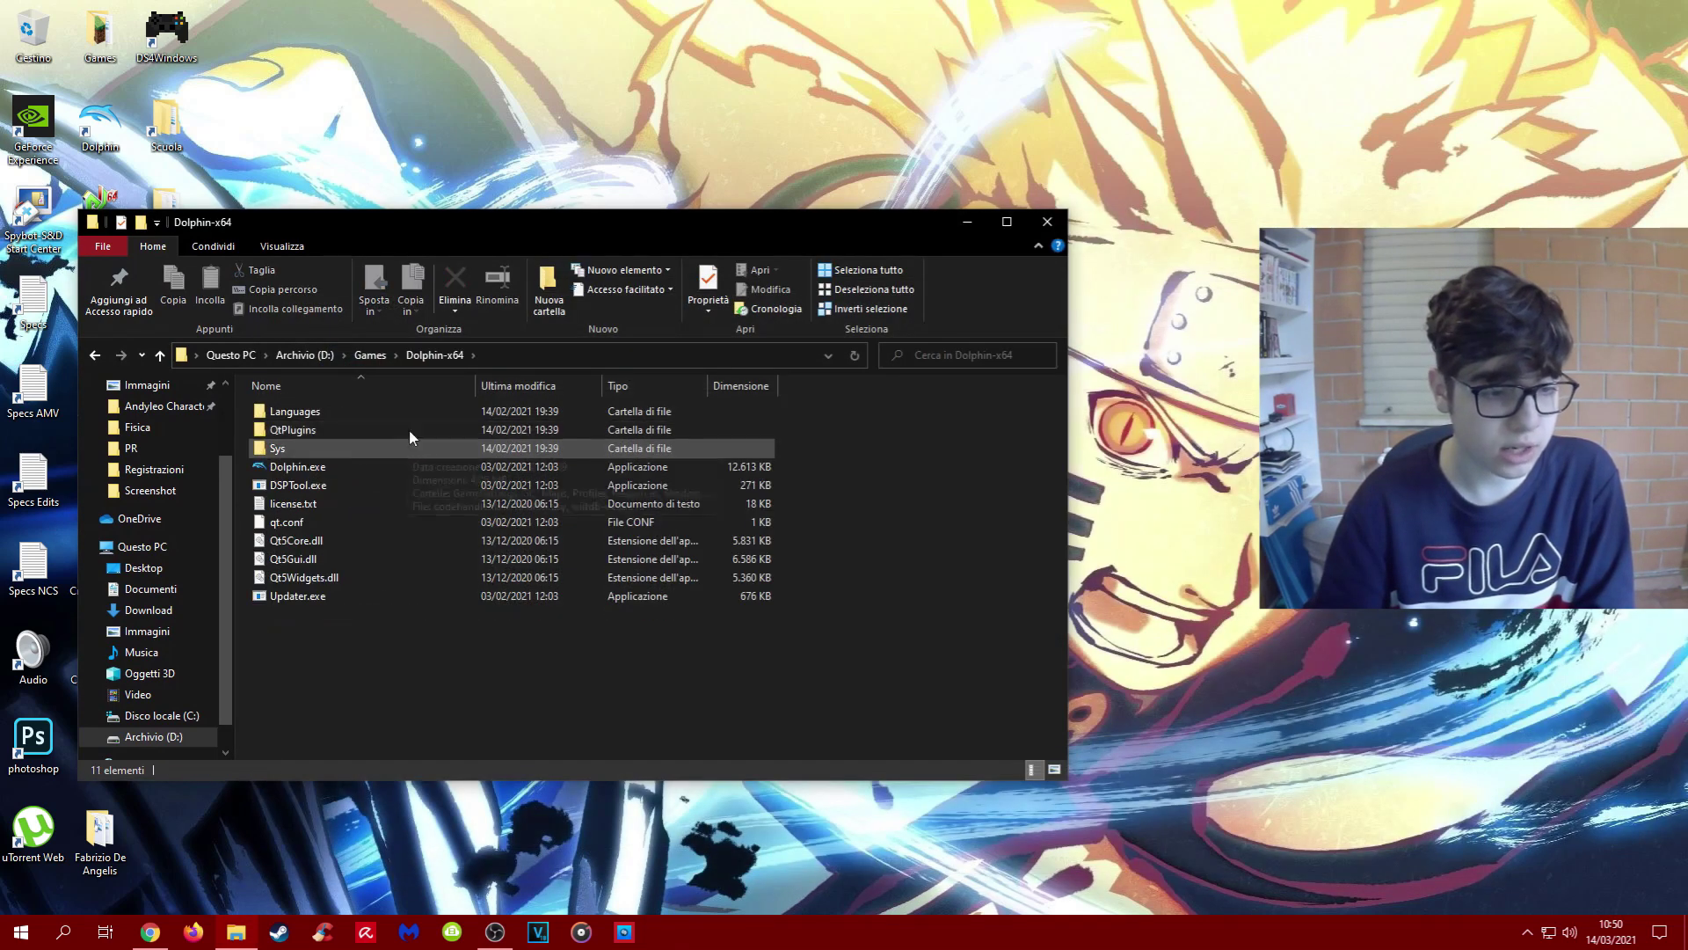
{"action": "left_click_drag", "start_coordinate": [474, 231], "coordinate": [798, 181]}
{"action": "left_click_drag", "start_coordinate": [604, 629], "coordinate": [703, 610]}
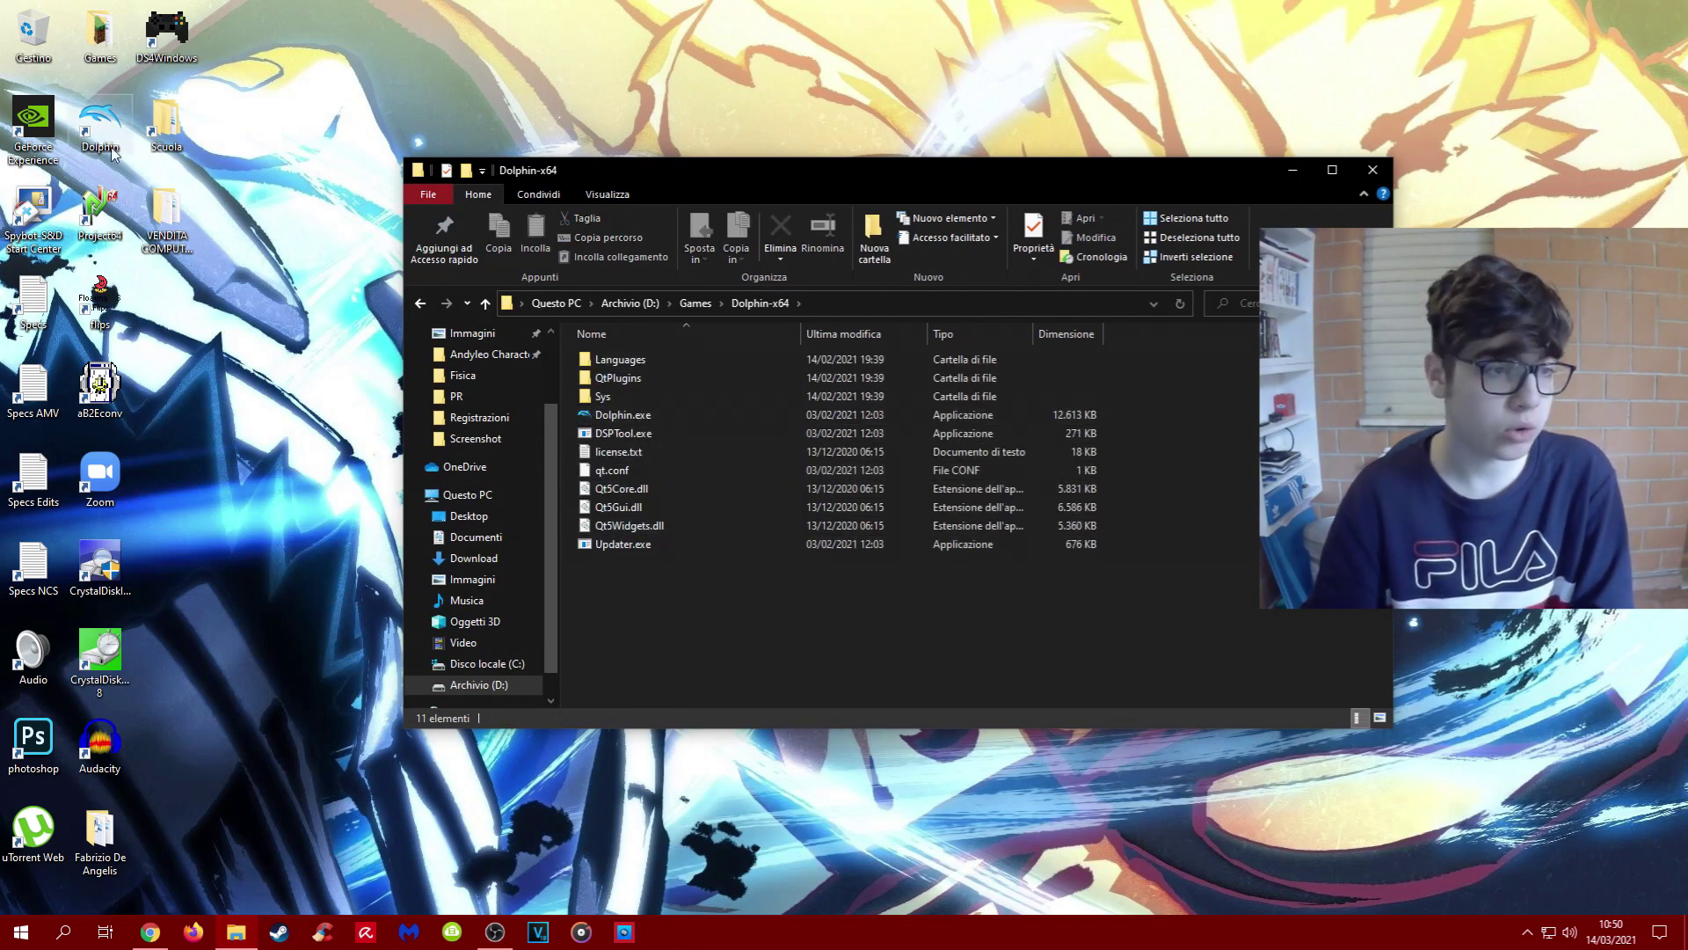
- Launch Dolphin.exe from the Dolphin-x64 folder and open the emulator's general configuration settings
{"action": "double_click", "coordinate": [659, 415]}
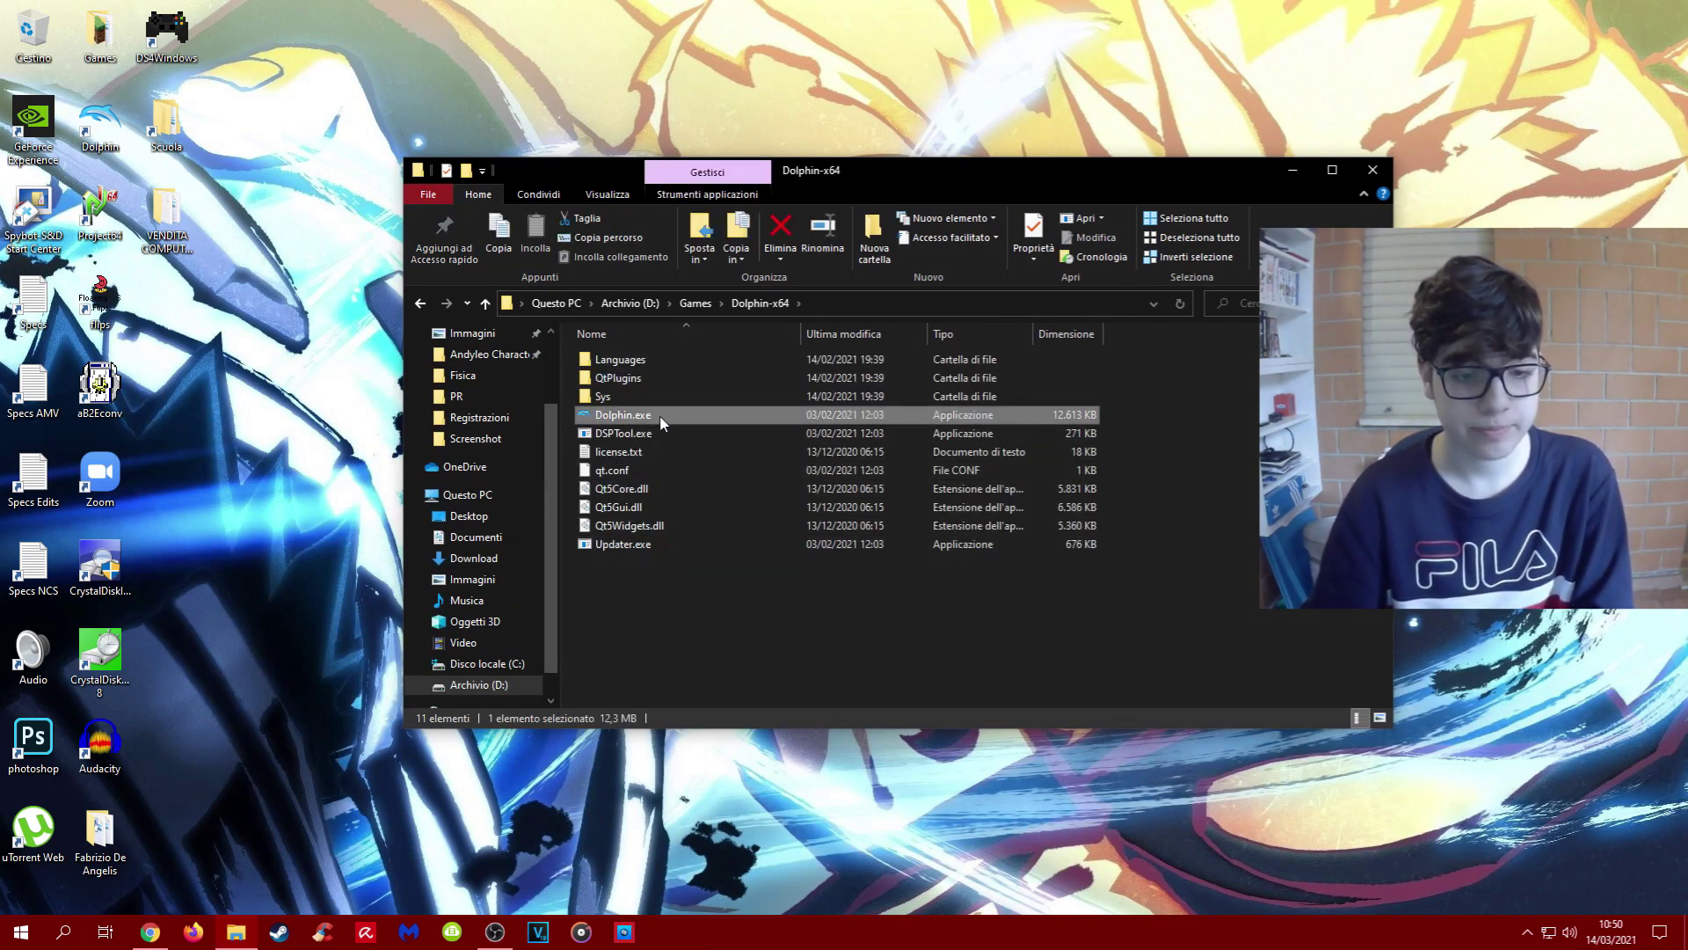
{"action": "left_click_drag", "start_coordinate": [825, 160], "coordinate": [842, 243]}
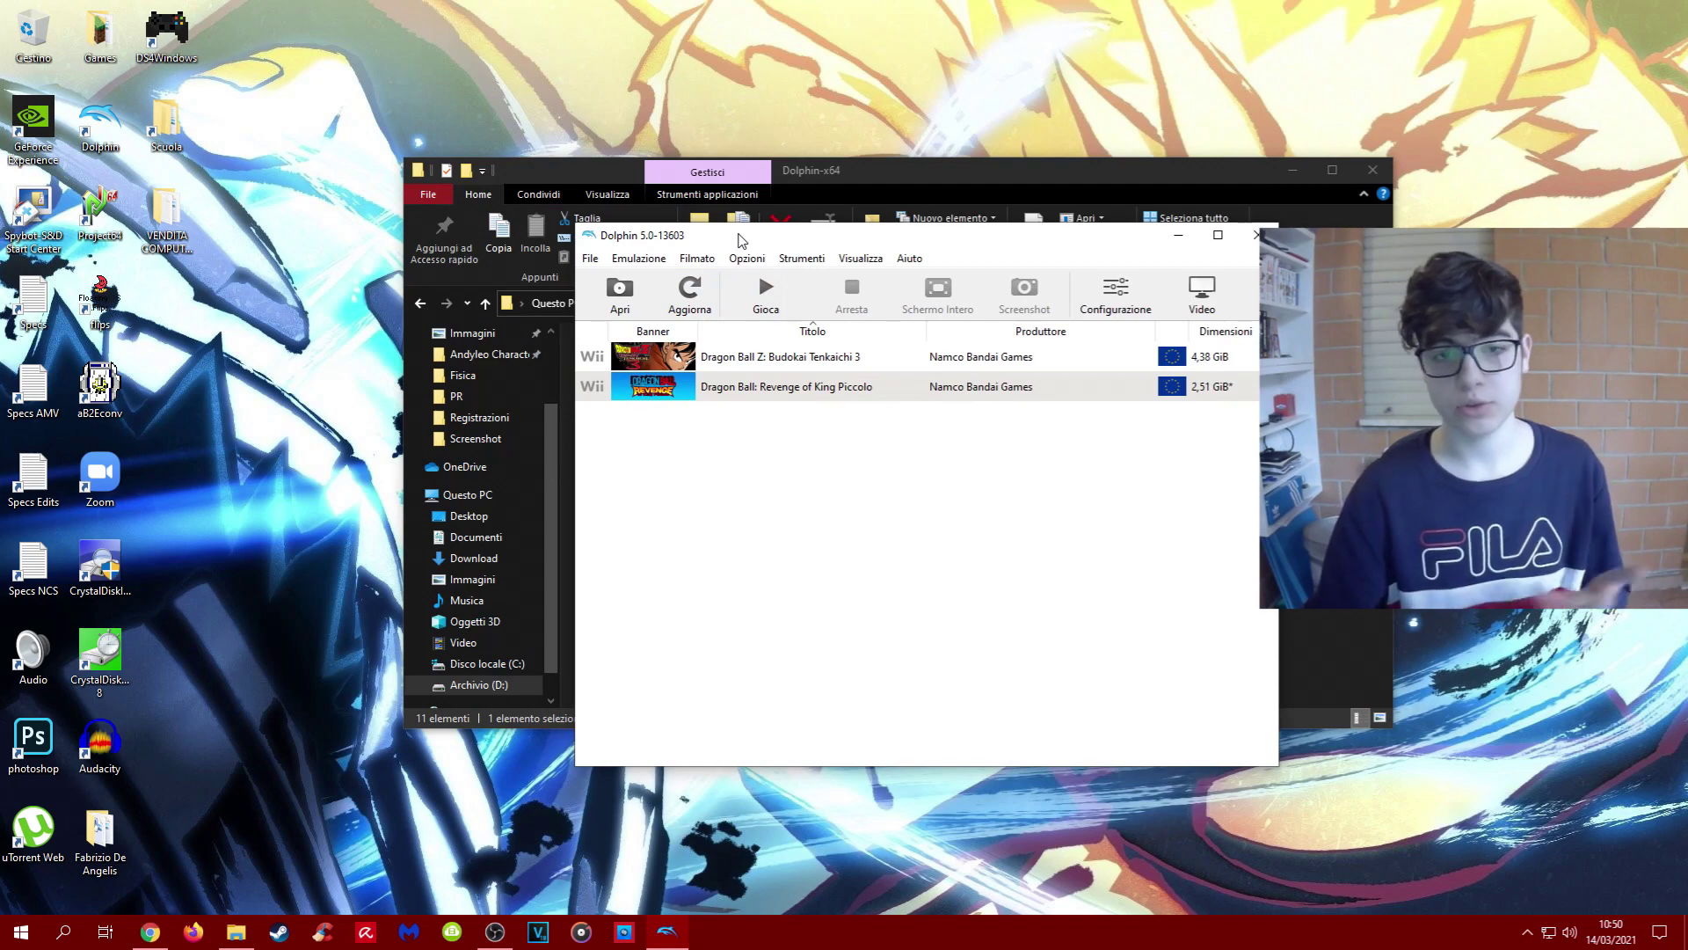
{"action": "left_click", "coordinate": [697, 259]}
{"action": "mouse_move", "coordinate": [733, 256]}
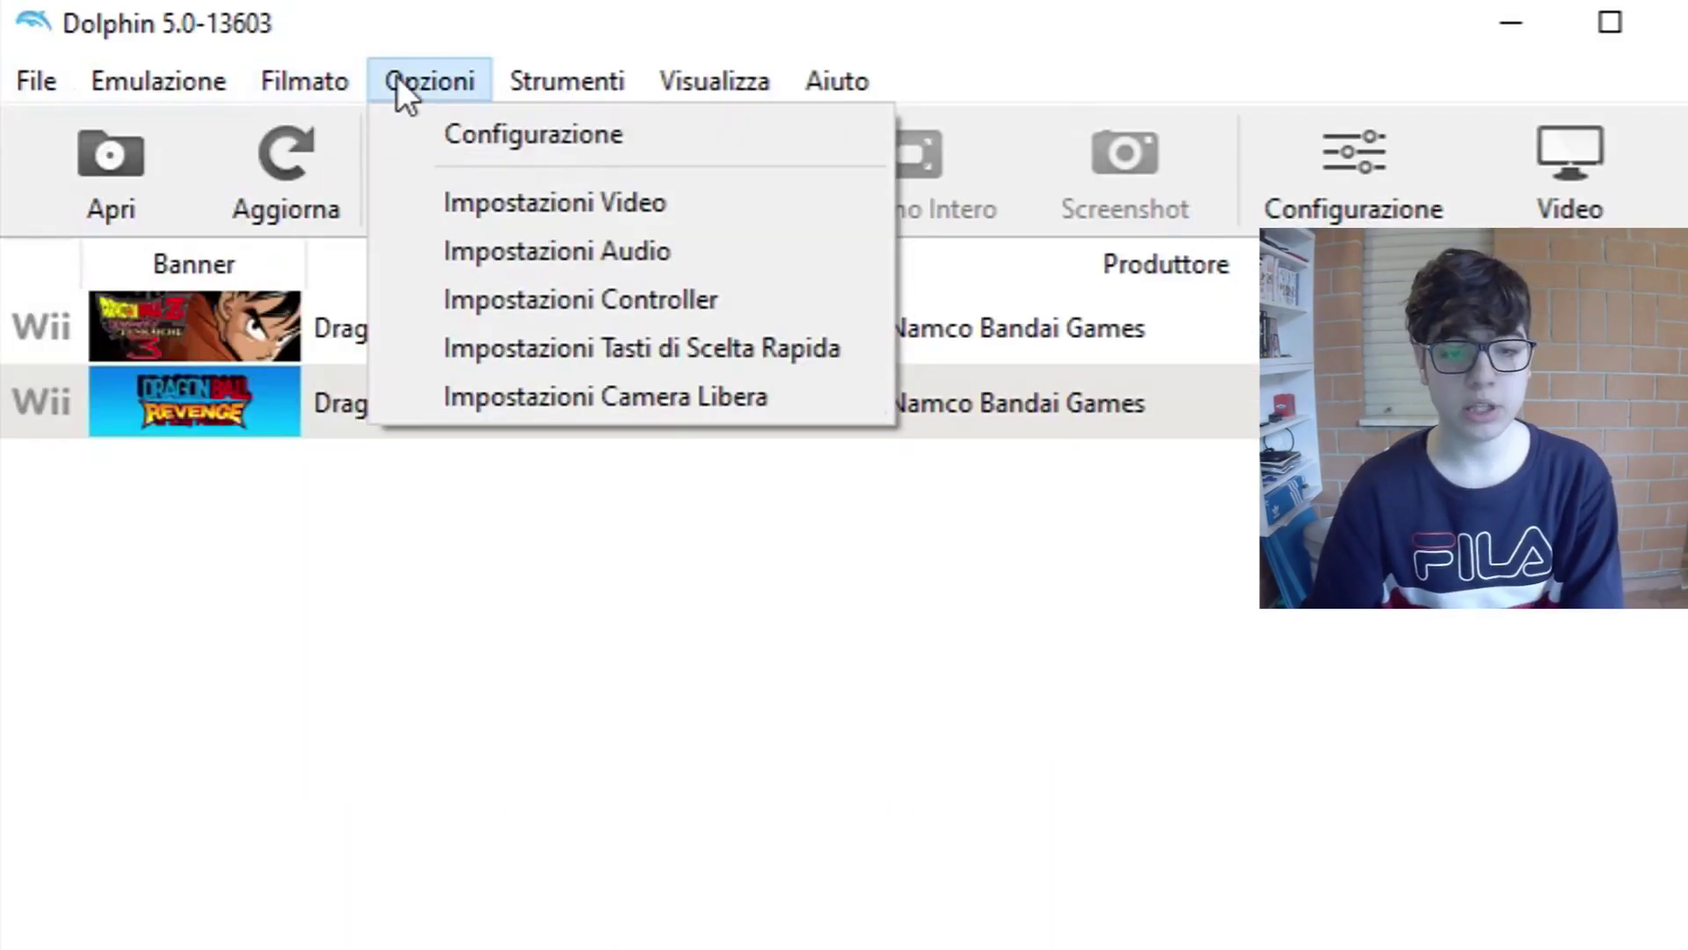
{"action": "left_click", "coordinate": [460, 136]}
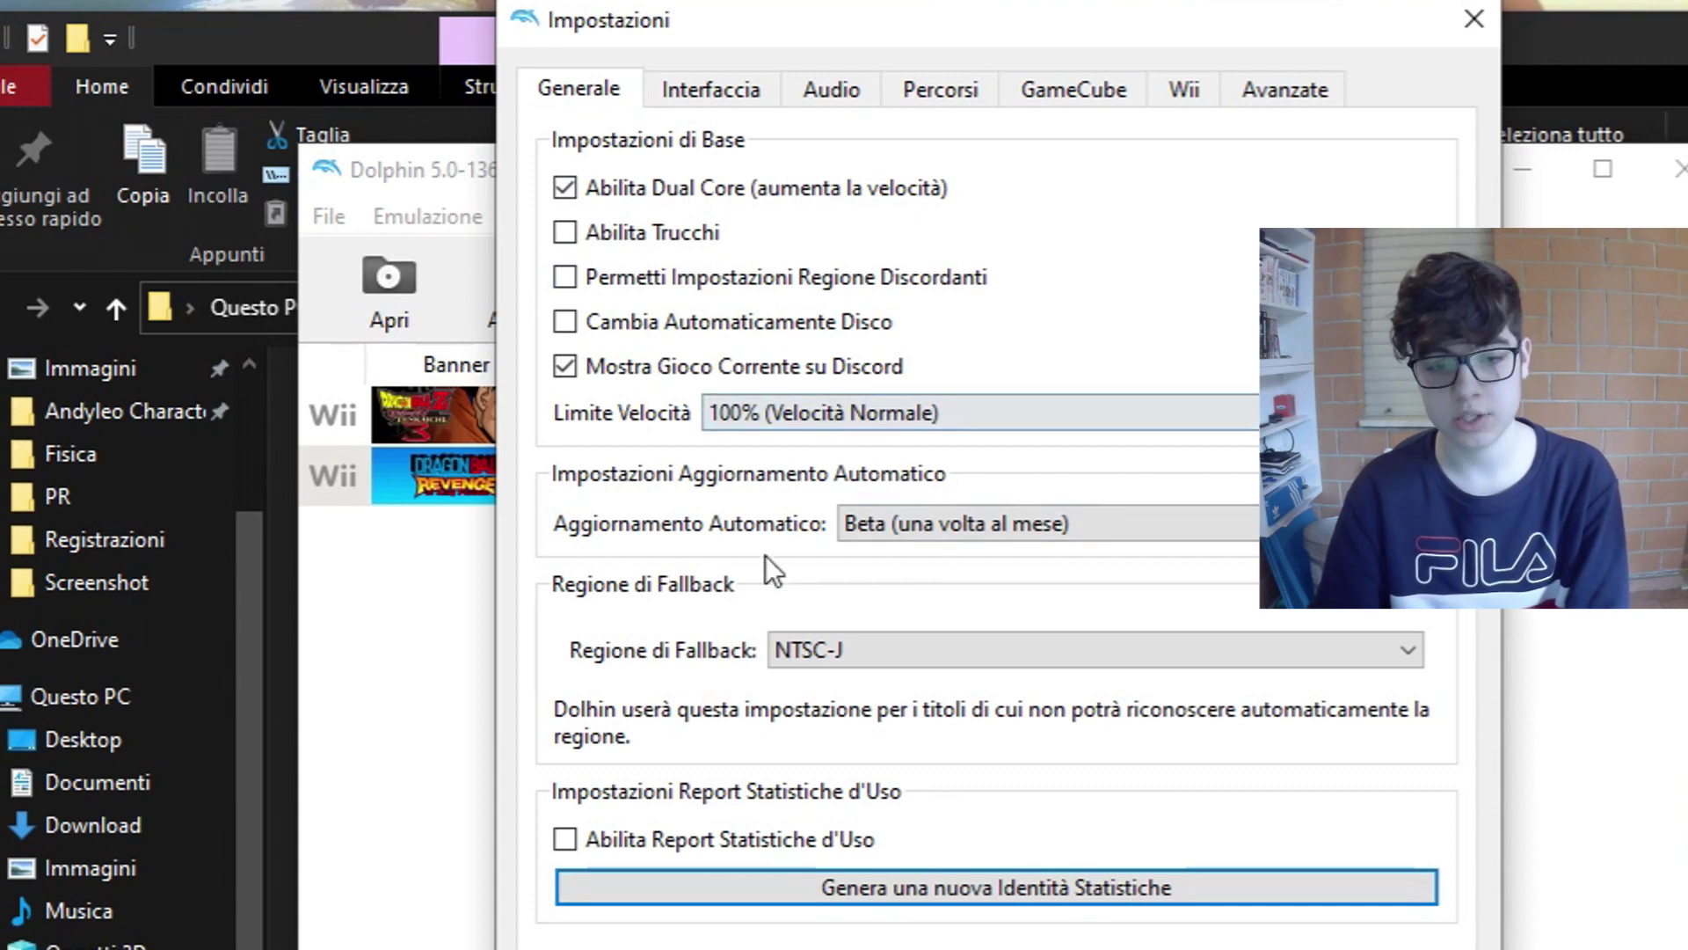
- Examine the available speed limit and automatic update choices in the general settings
{"action": "left_click", "coordinate": [728, 415]}
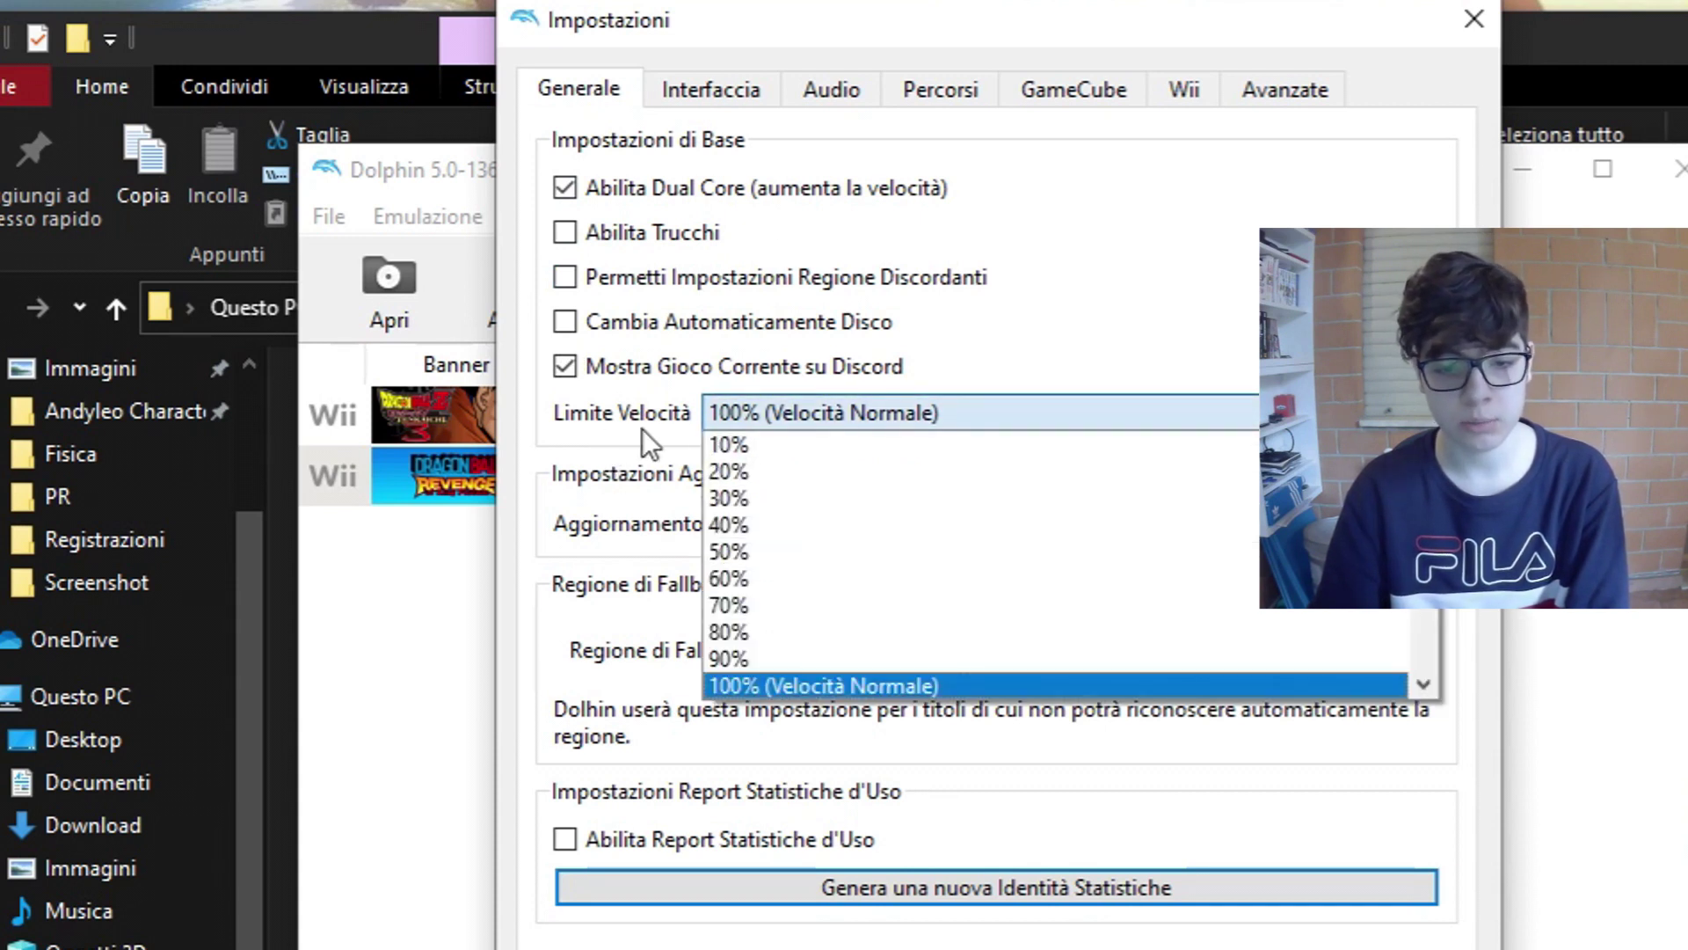
{"action": "left_click", "coordinate": [567, 472]}
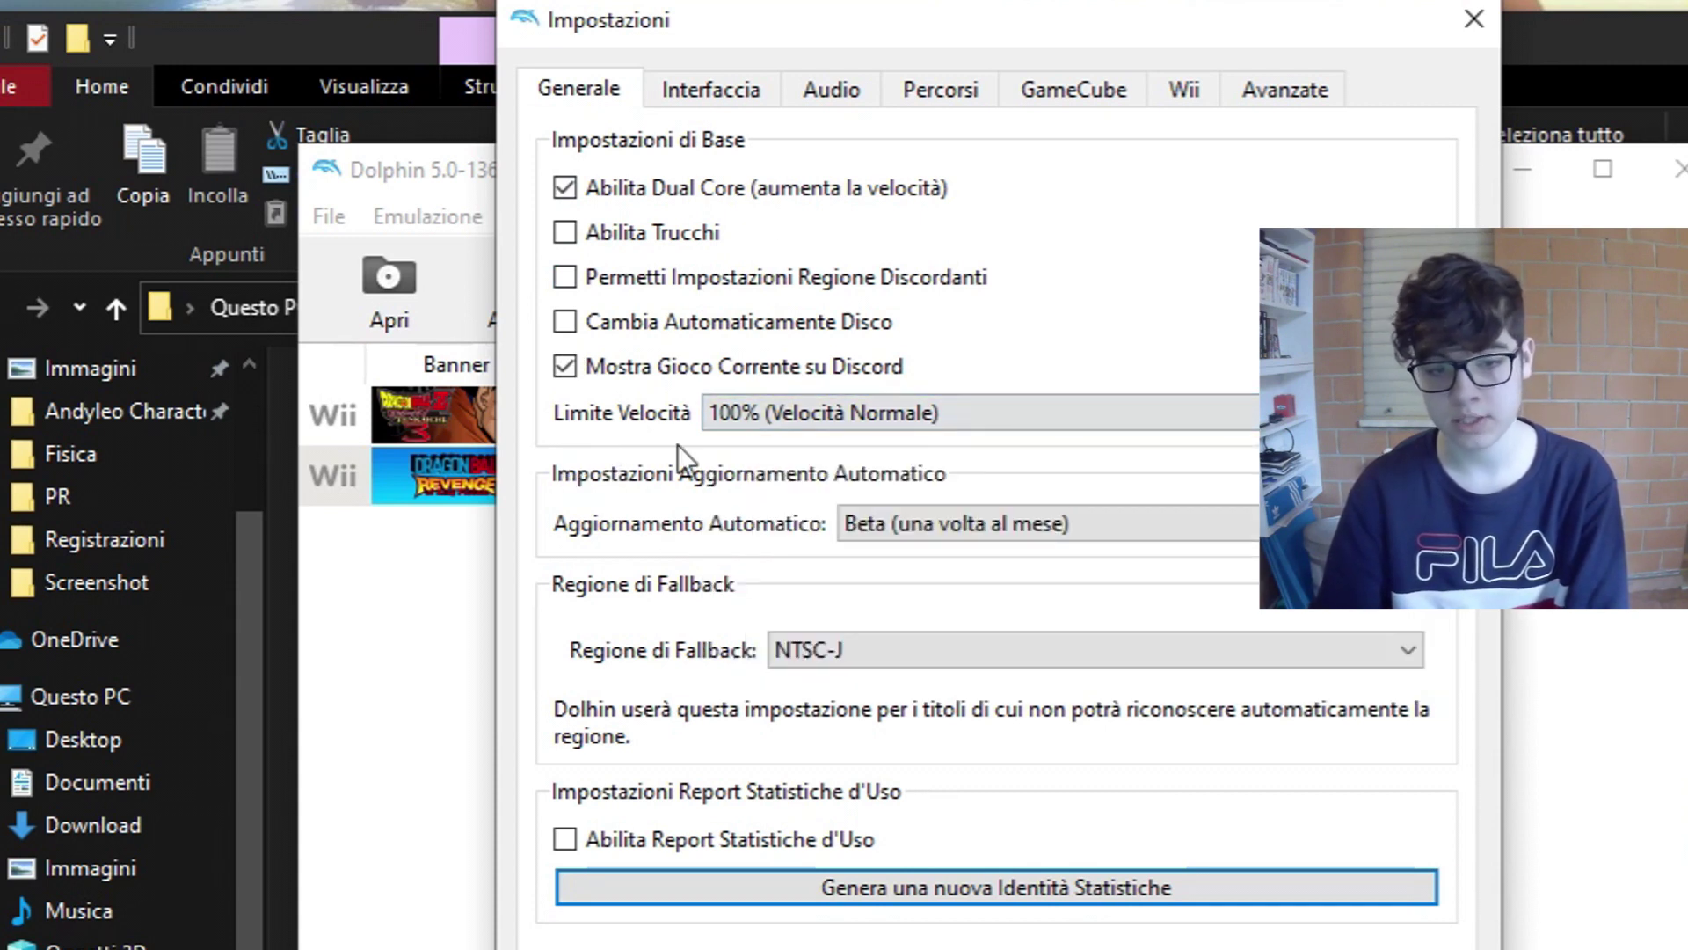
{"action": "left_click", "coordinate": [708, 420]}
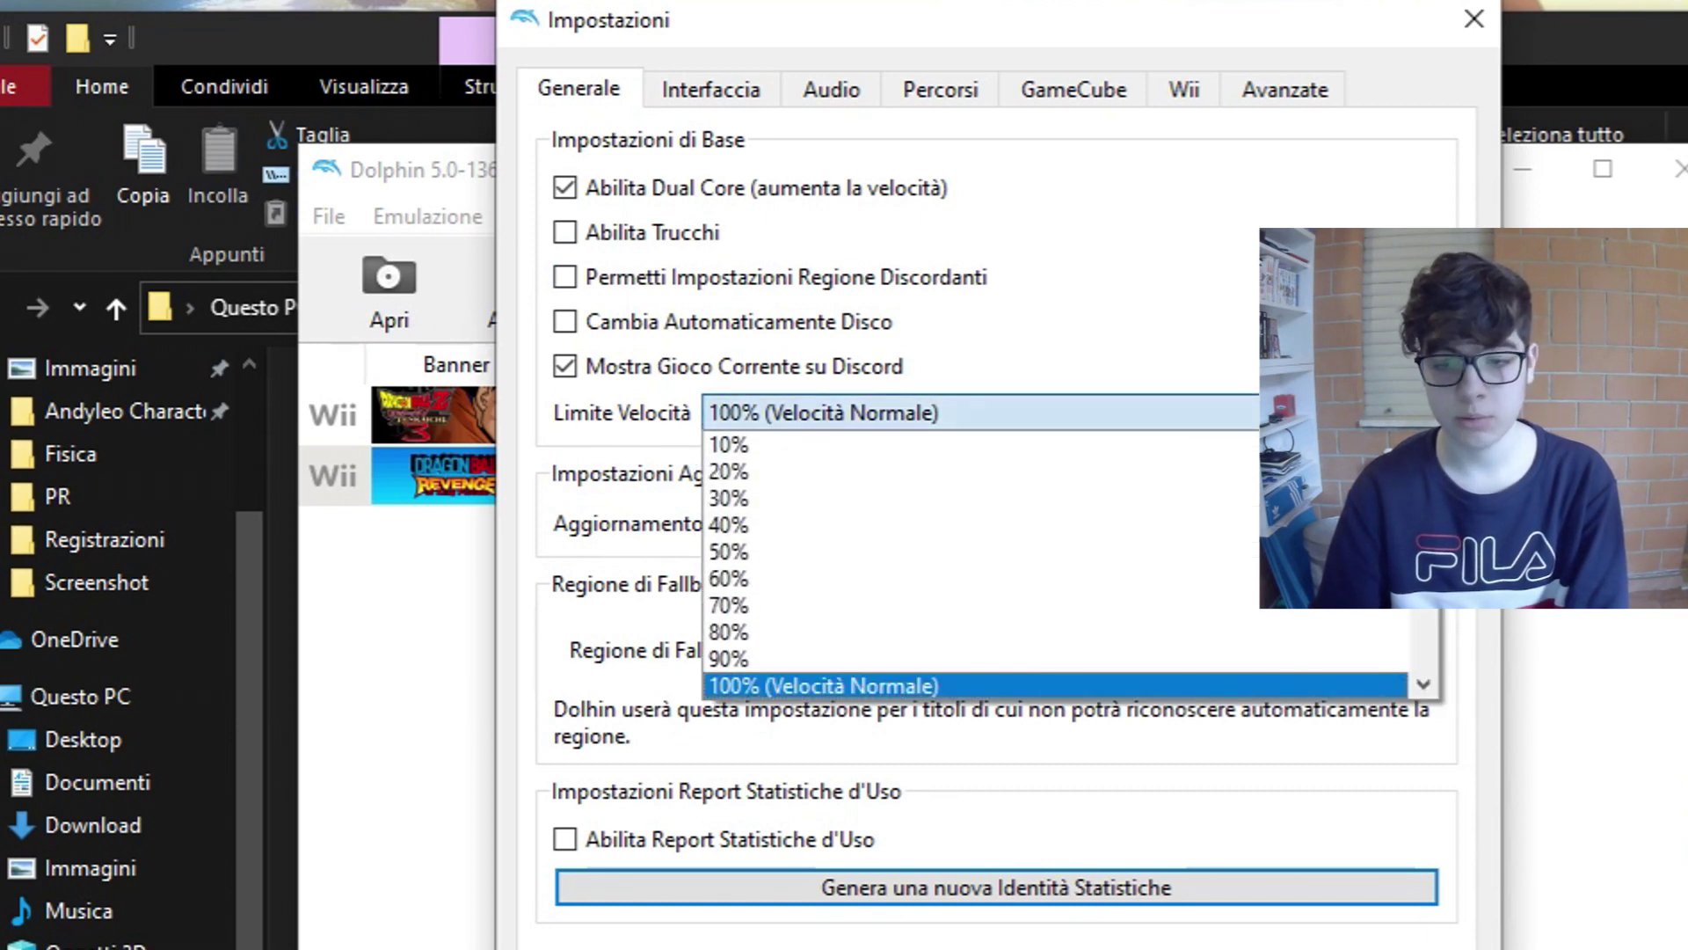
{"action": "scroll", "coordinate": [737, 527], "scroll_direction": "down", "scroll_amount": 2}
{"action": "scroll", "coordinate": [737, 528], "scroll_direction": "up", "scroll_amount": 2}
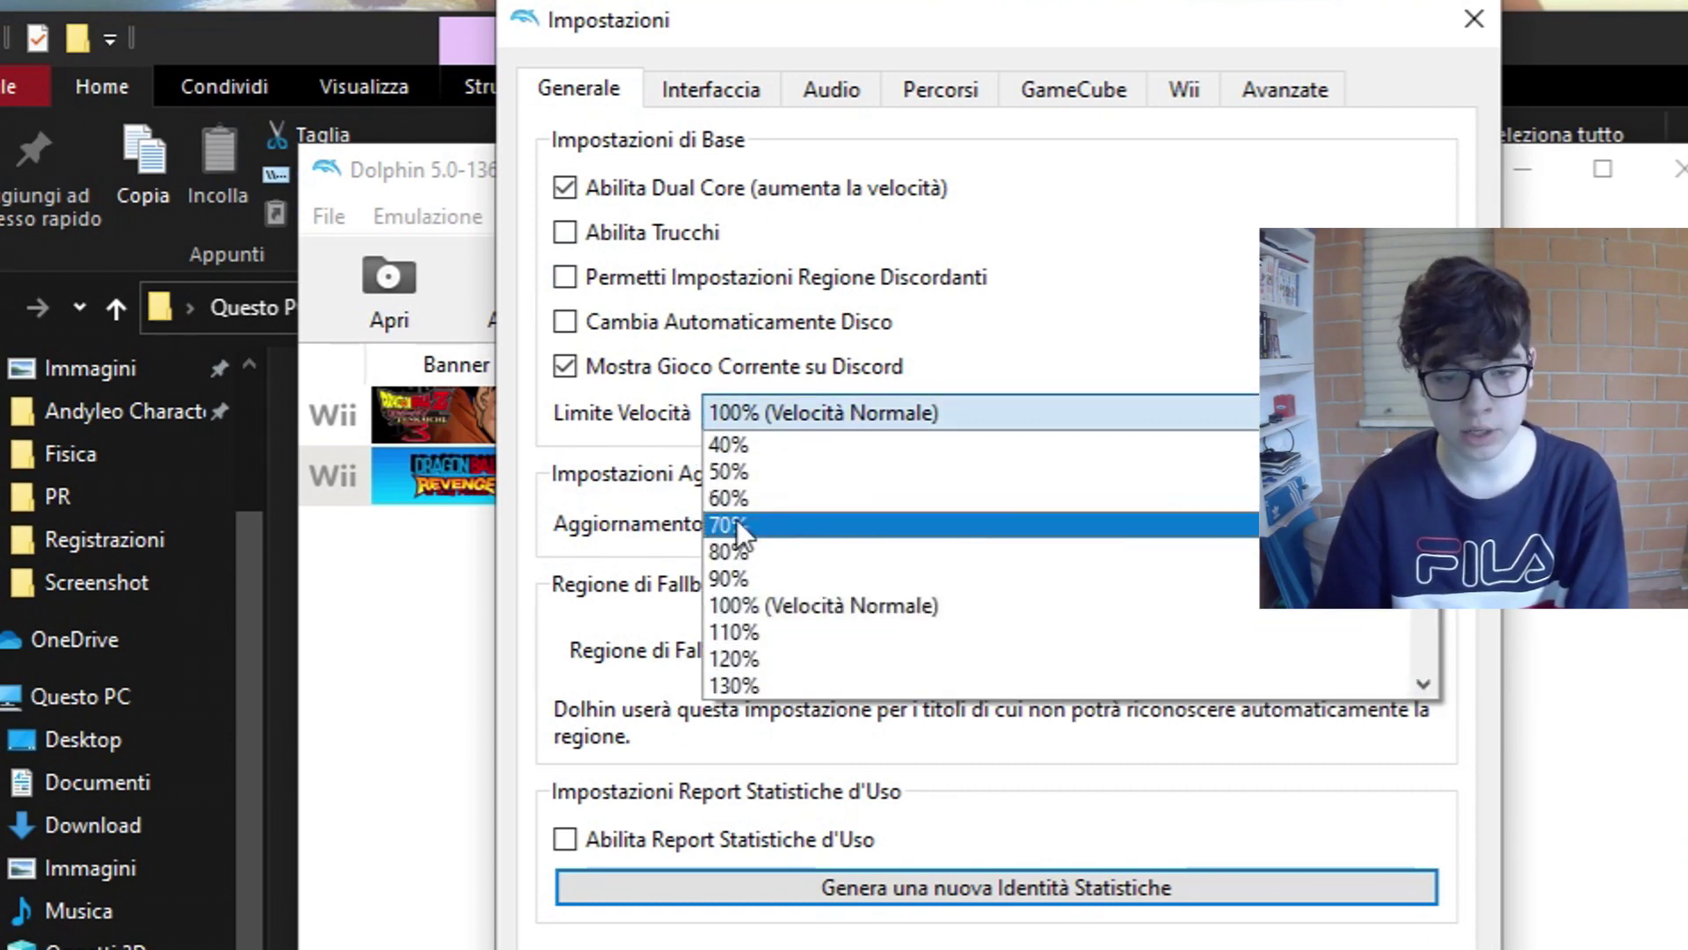
{"action": "left_click", "coordinate": [588, 425]}
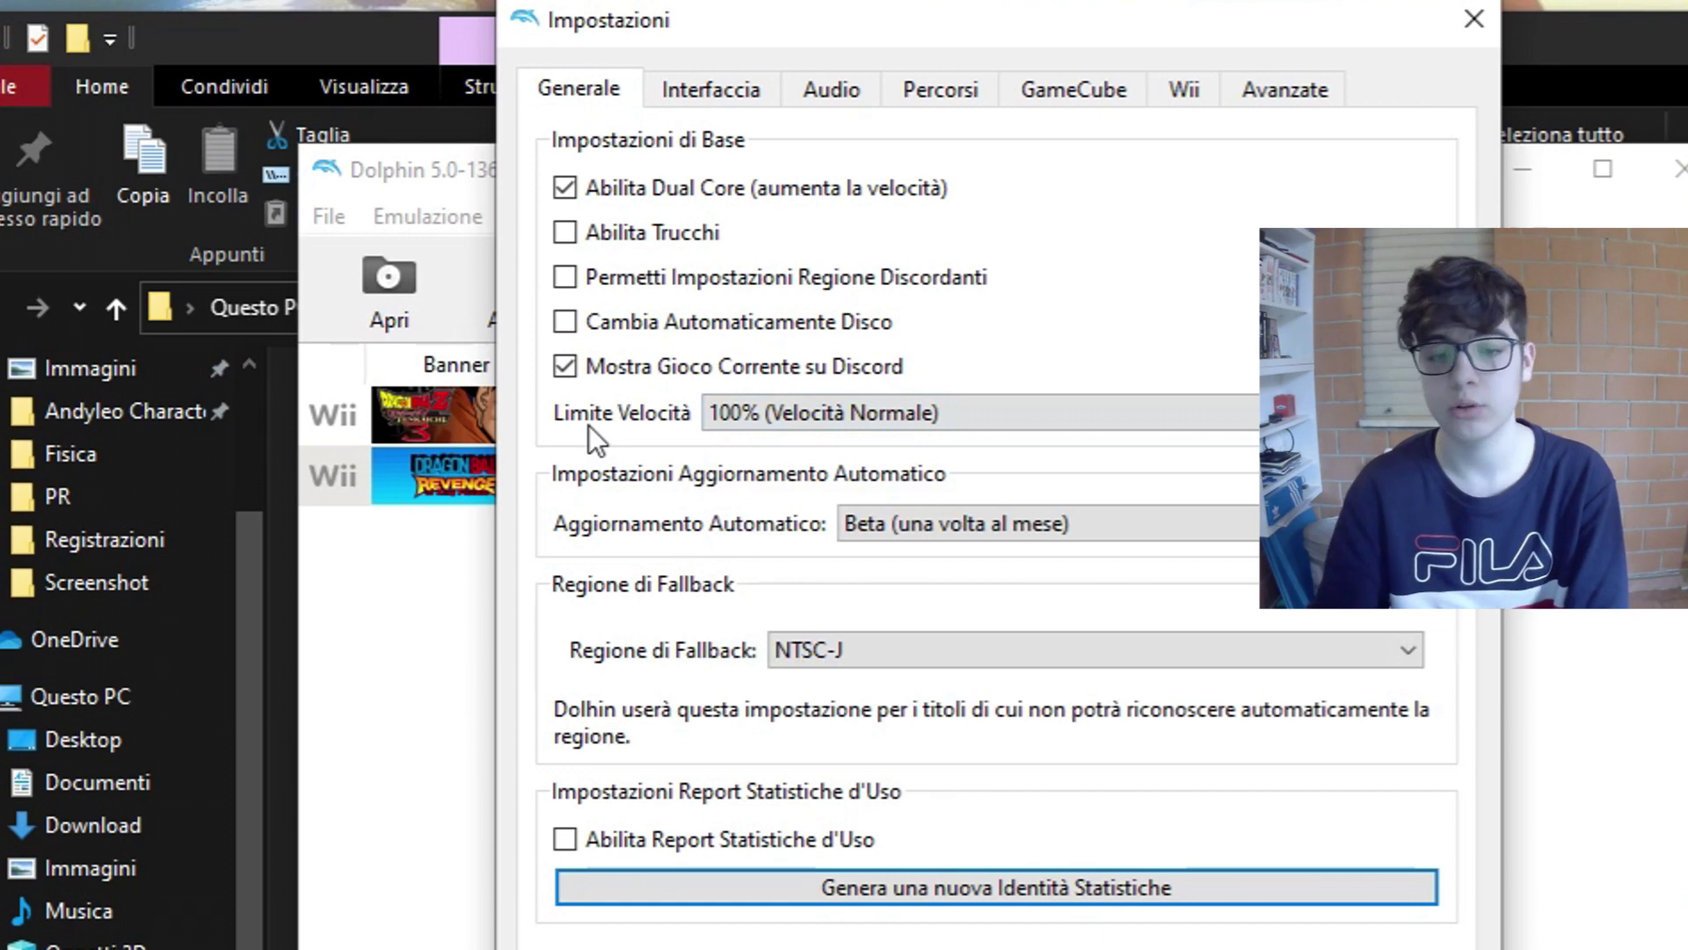
{"action": "left_click", "coordinate": [878, 529]}
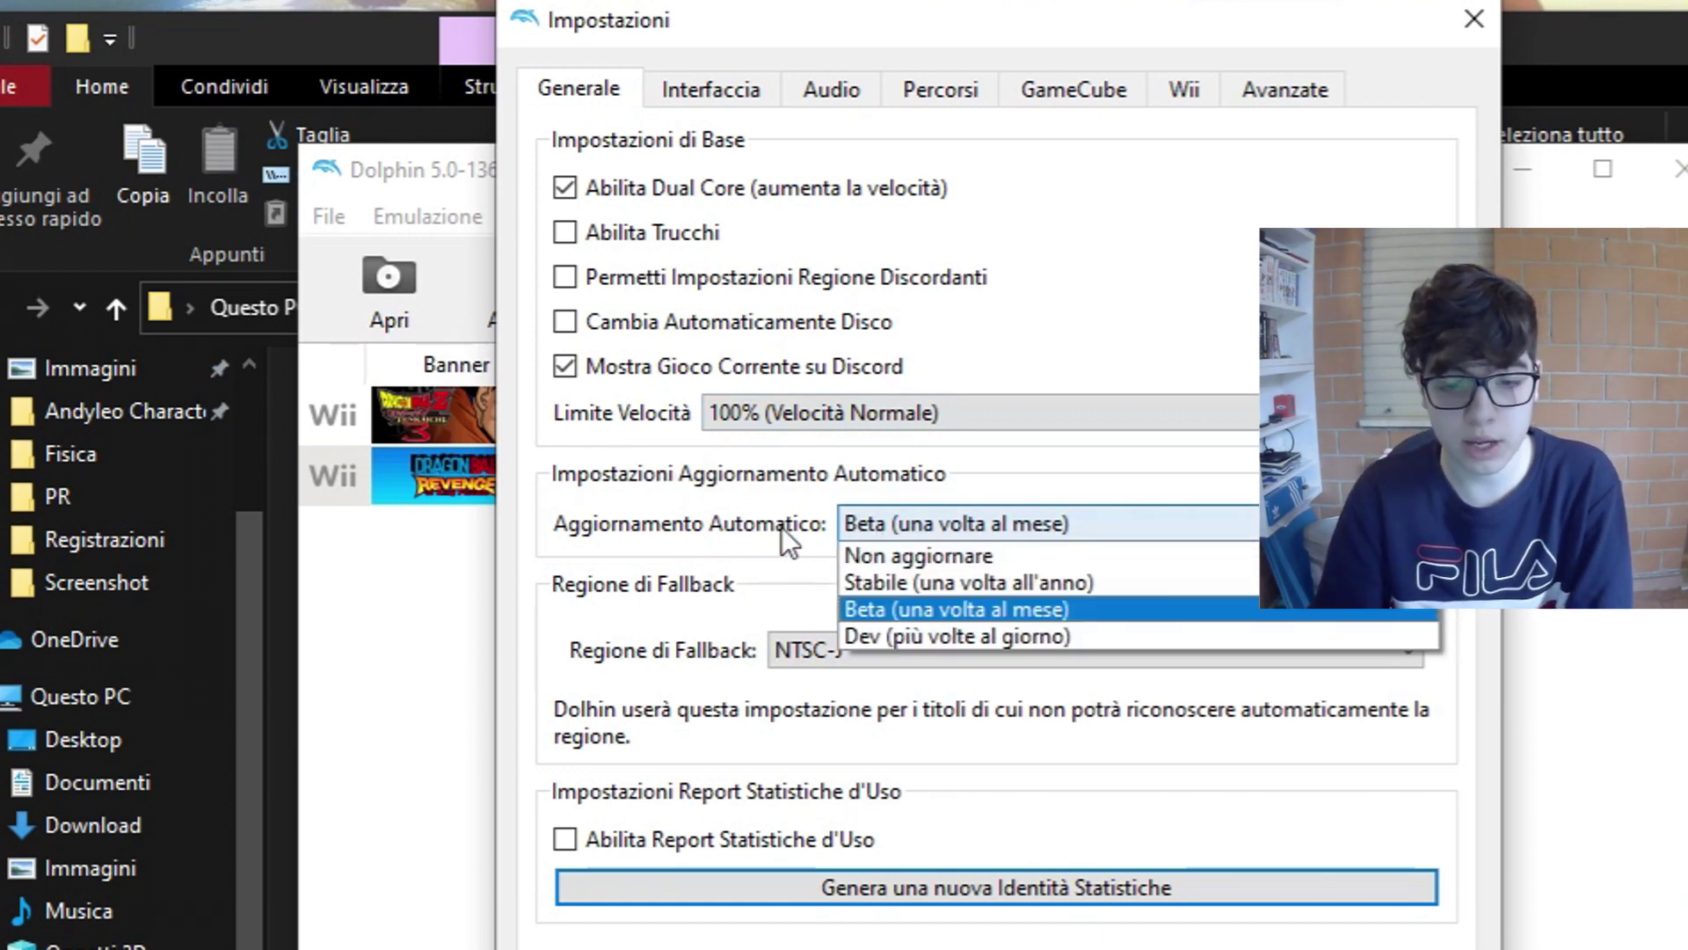
{"action": "left_click", "coordinate": [626, 505]}
- Examine the available languages and themes in the interface settings
{"action": "left_click", "coordinate": [715, 91]}
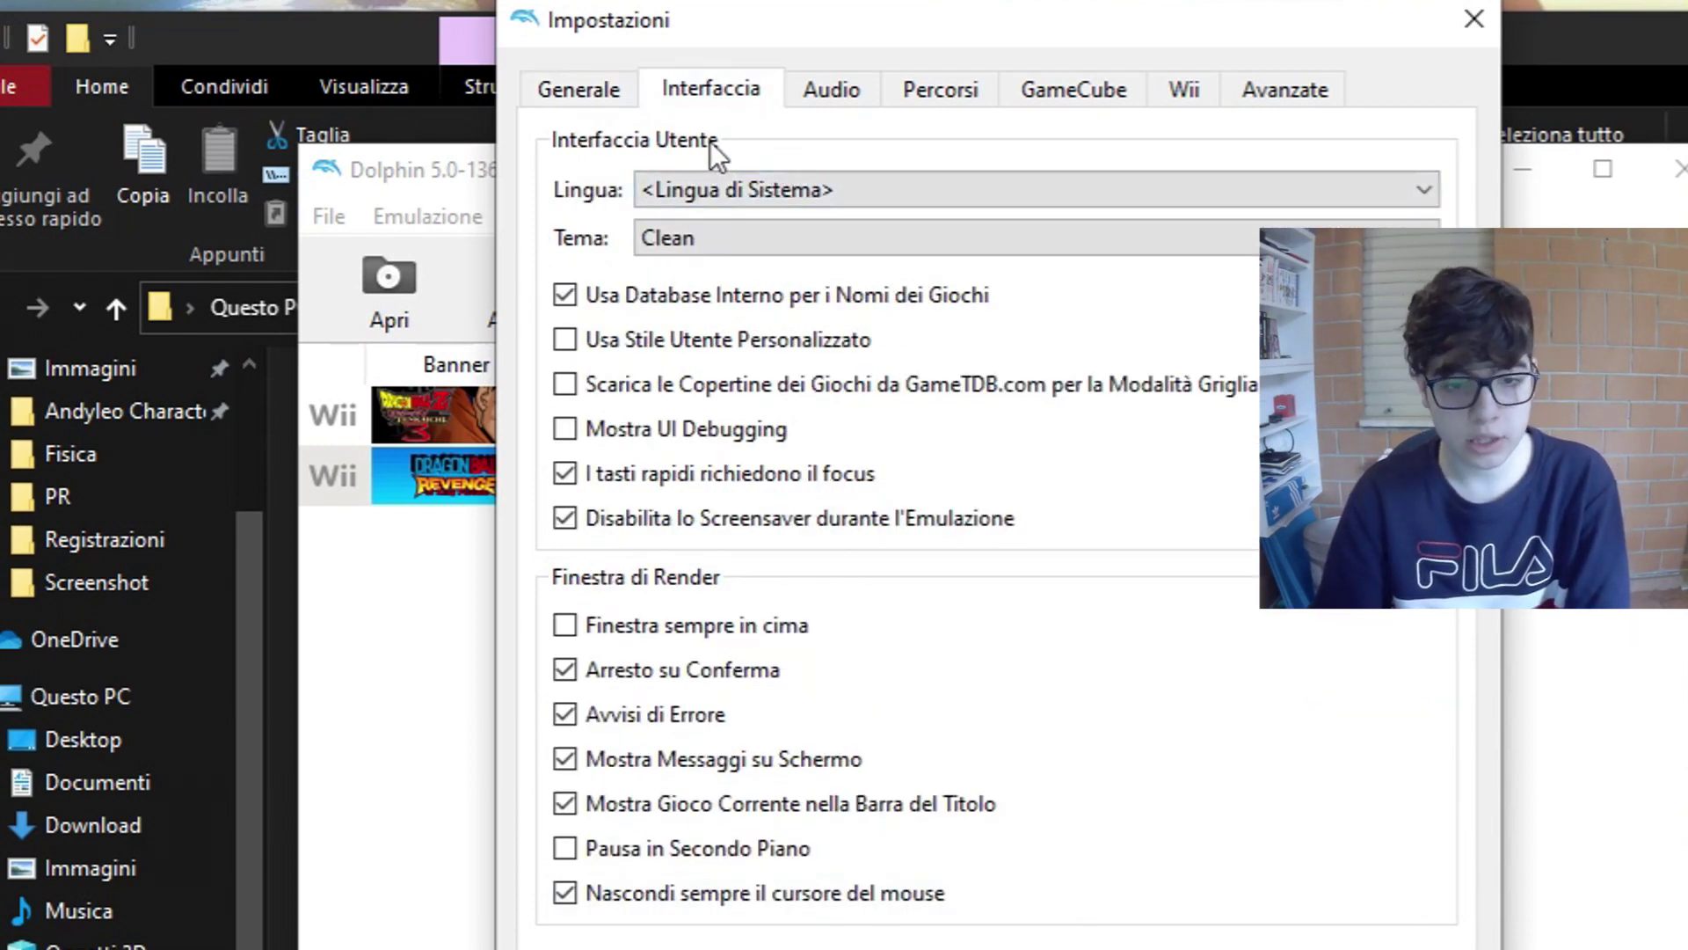
{"action": "left_click", "coordinate": [726, 190]}
{"action": "left_click", "coordinate": [689, 161]}
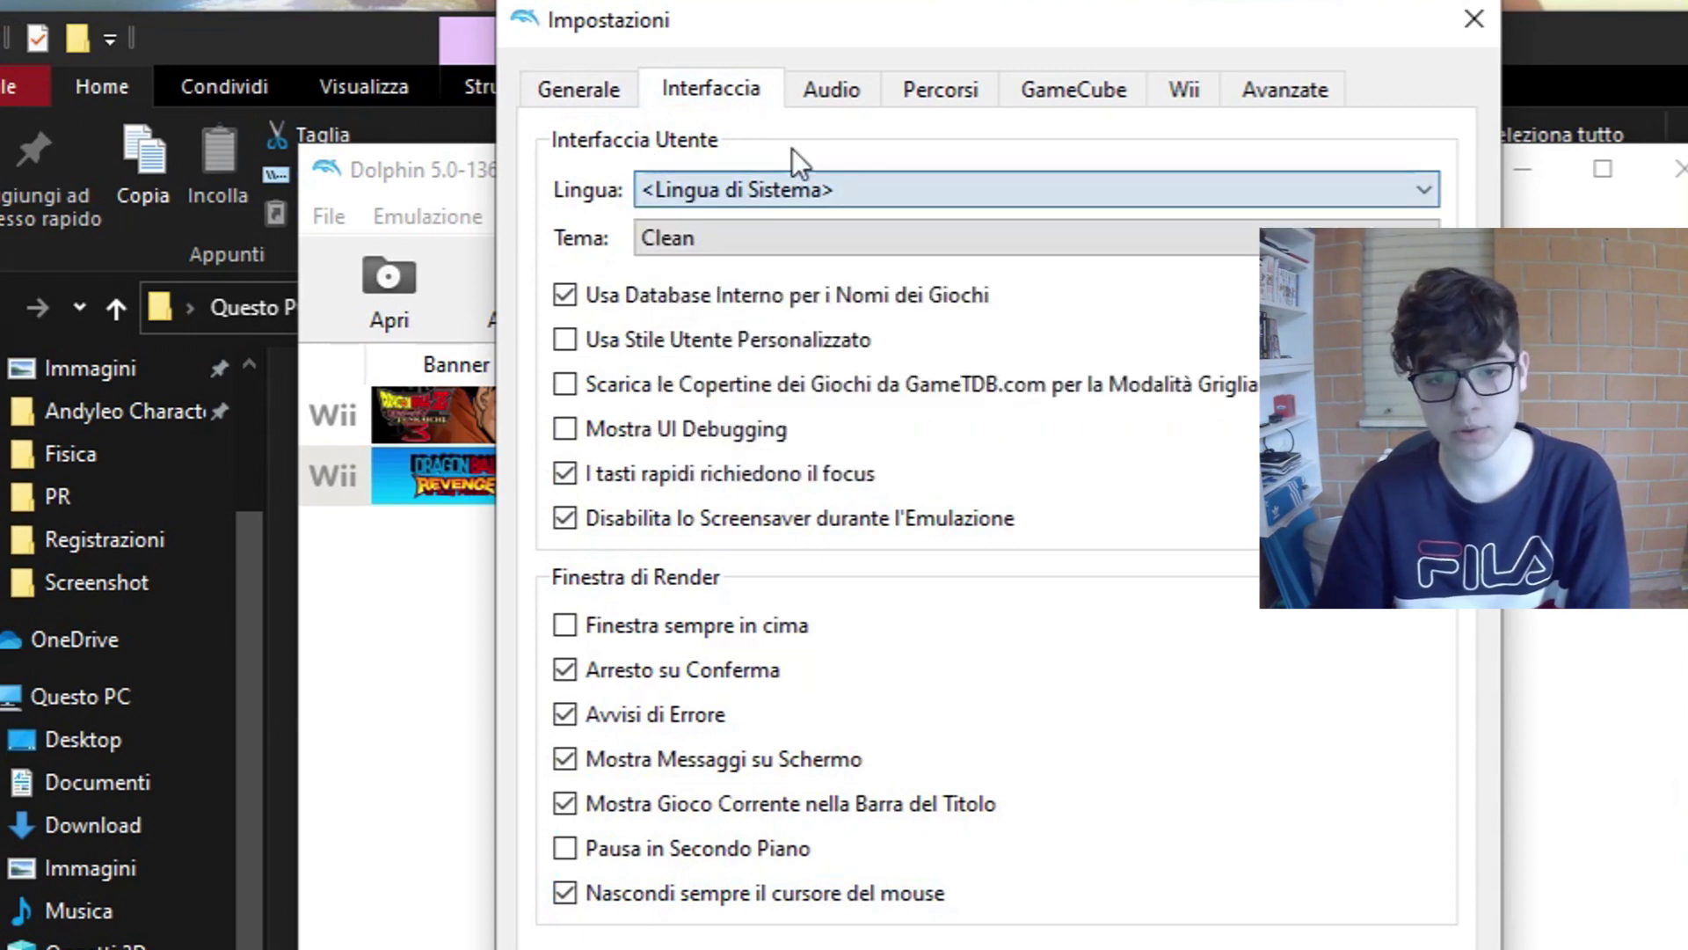
{"action": "left_click", "coordinate": [820, 187]}
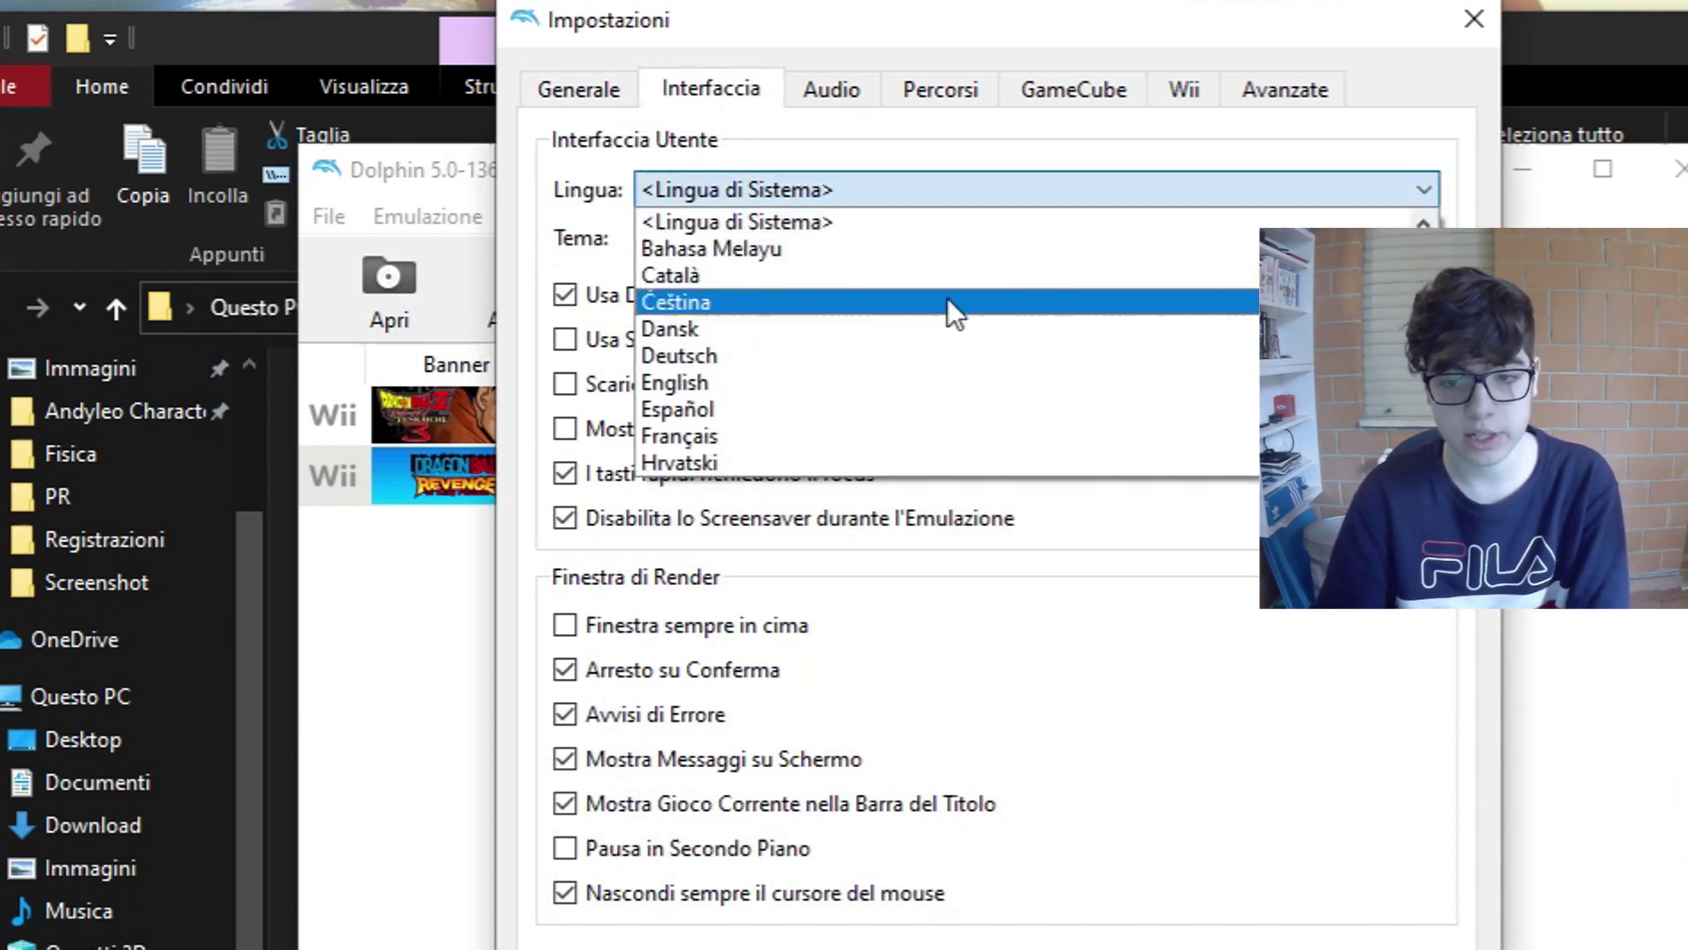
{"action": "scroll", "coordinate": [744, 366], "scroll_direction": "down", "scroll_amount": 6}
{"action": "left_click", "coordinate": [589, 152]}
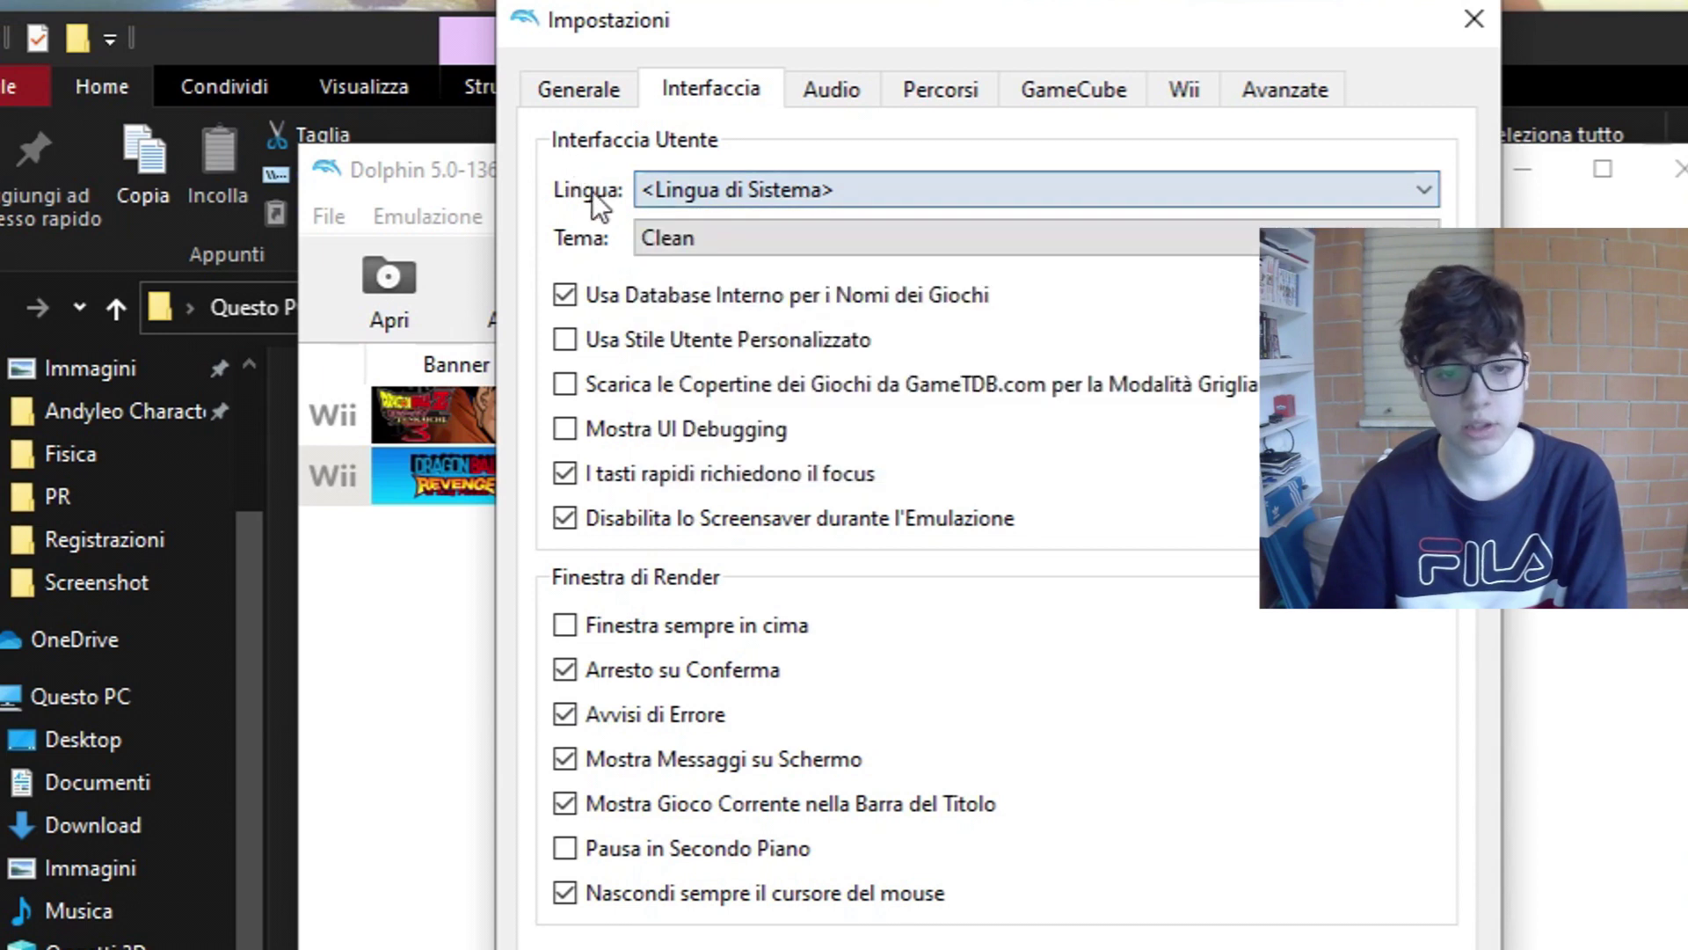
{"action": "left_click", "coordinate": [654, 235]}
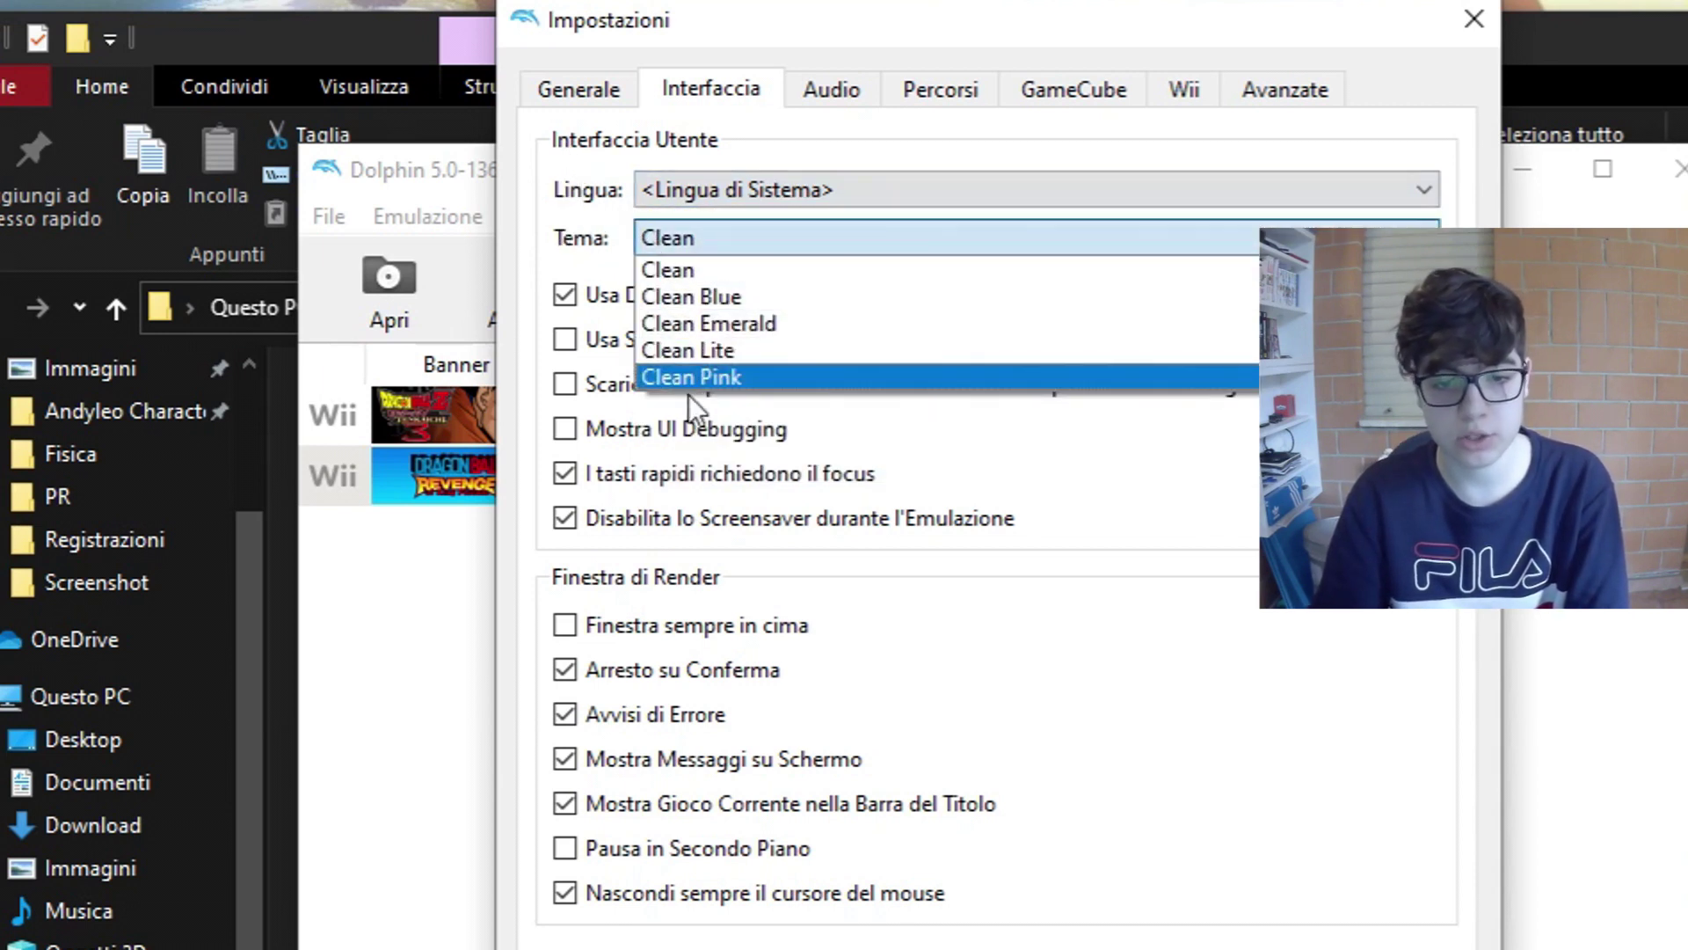
{"action": "left_click", "coordinate": [561, 204]}
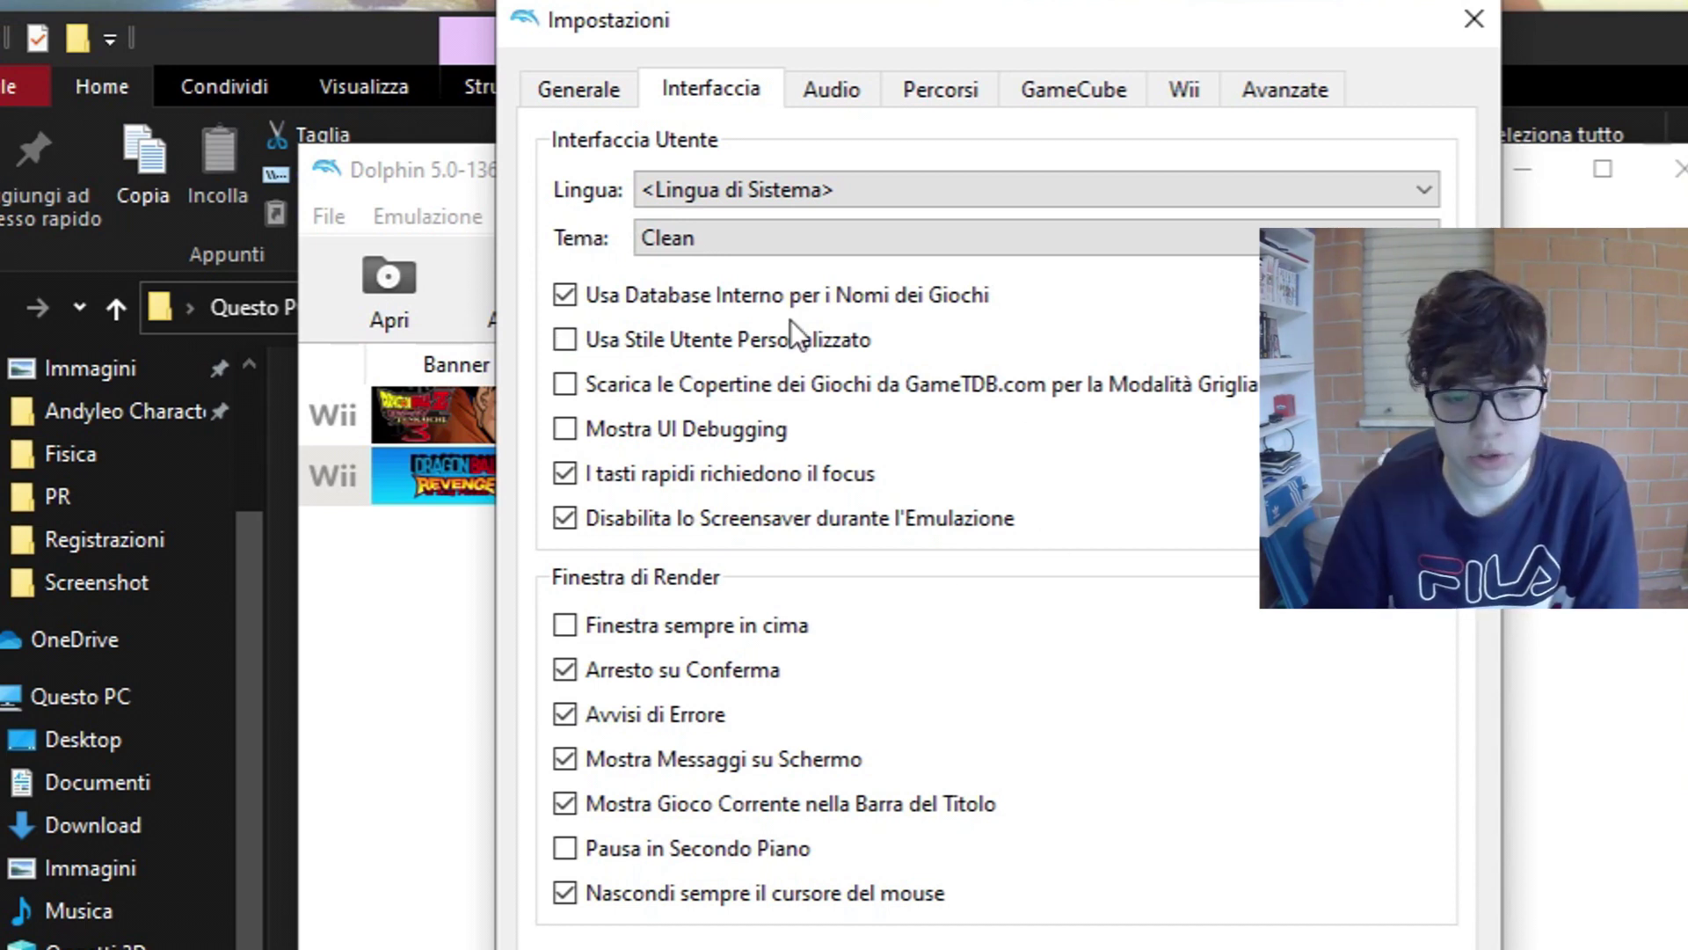
- Examine the available audio engine choices in the audio settings
{"action": "left_click", "coordinate": [832, 90]}
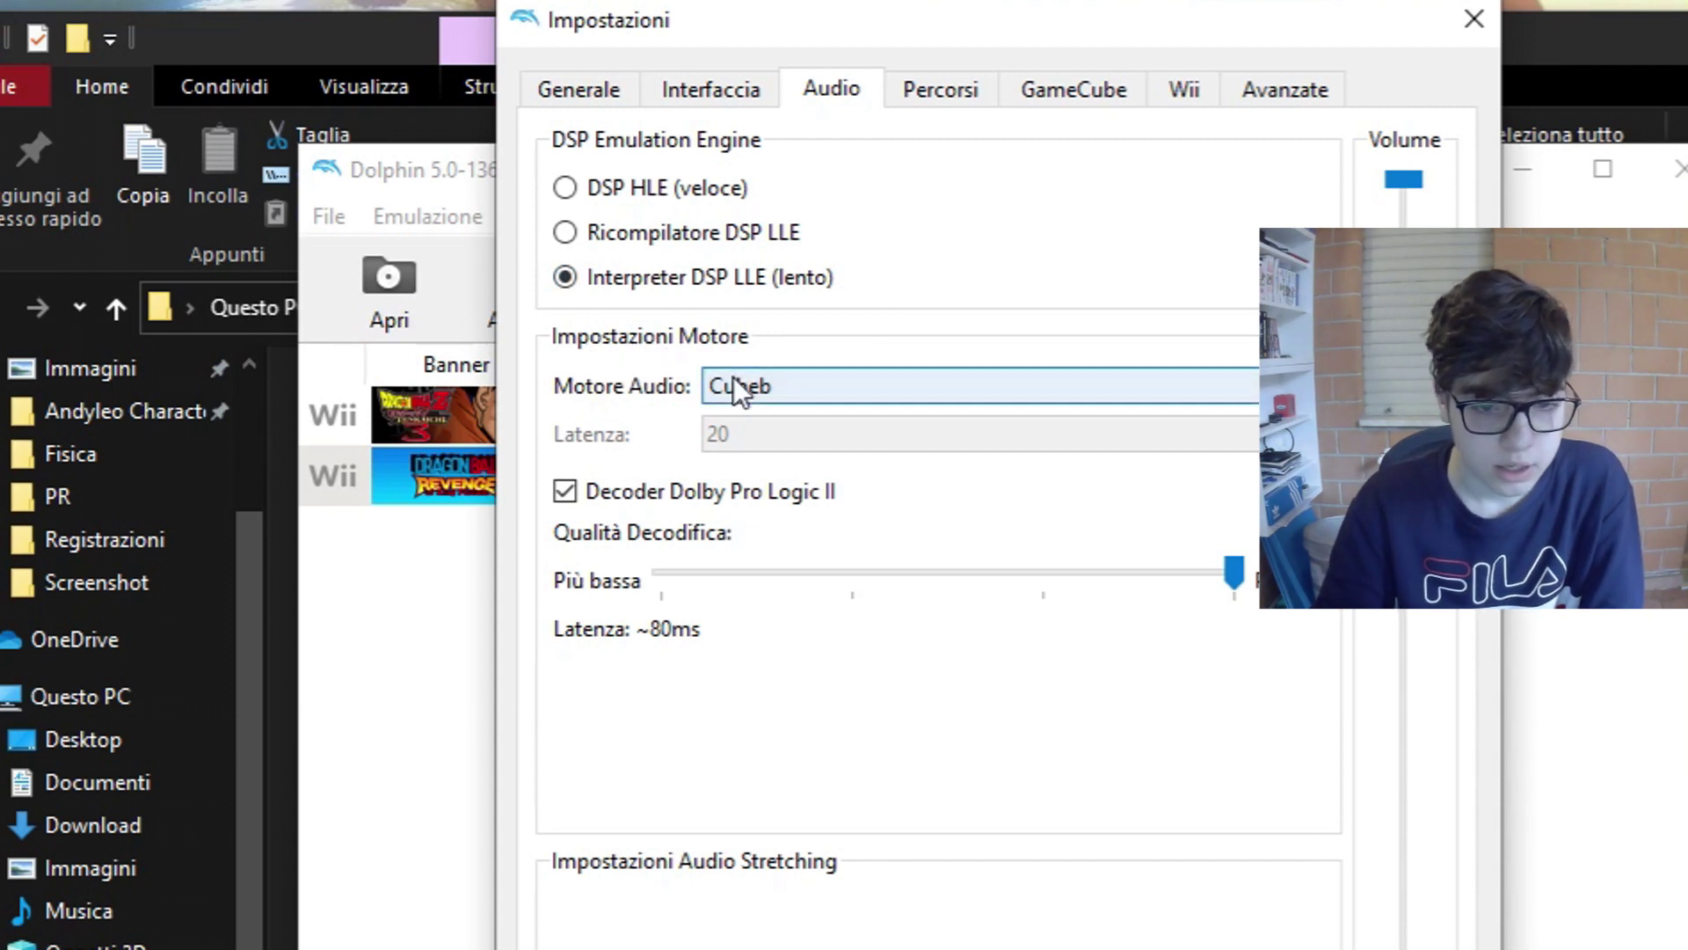
{"action": "left_click", "coordinate": [843, 377]}
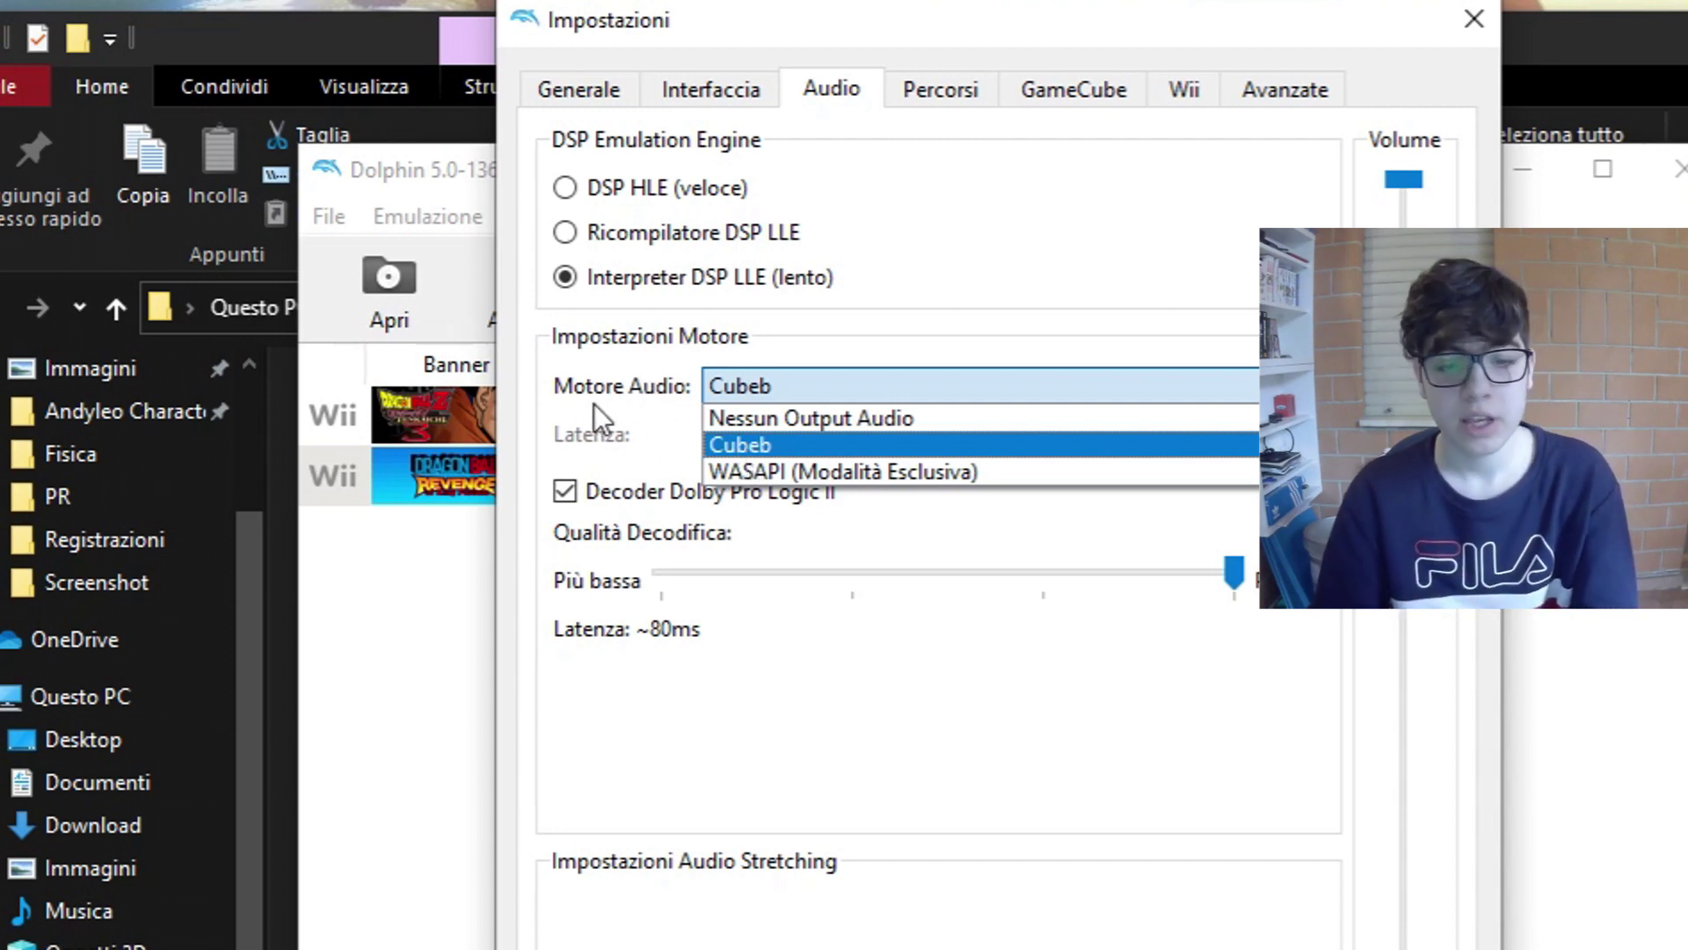
{"action": "key", "text": "Down"}
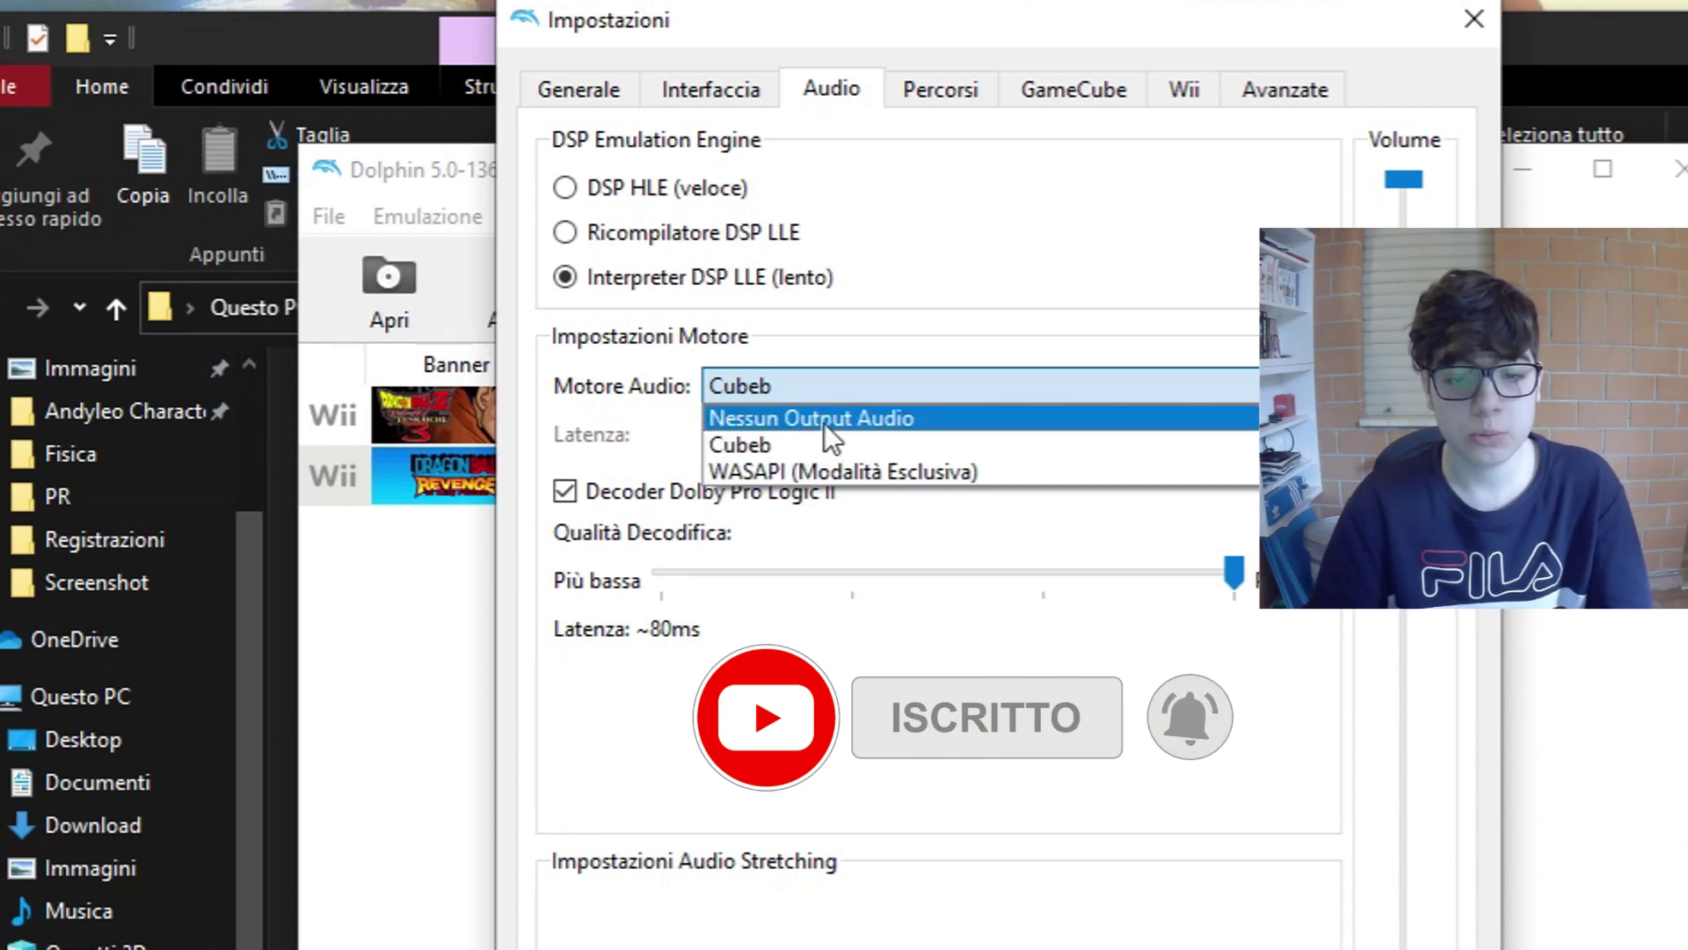
{"action": "left_click", "coordinate": [595, 371]}
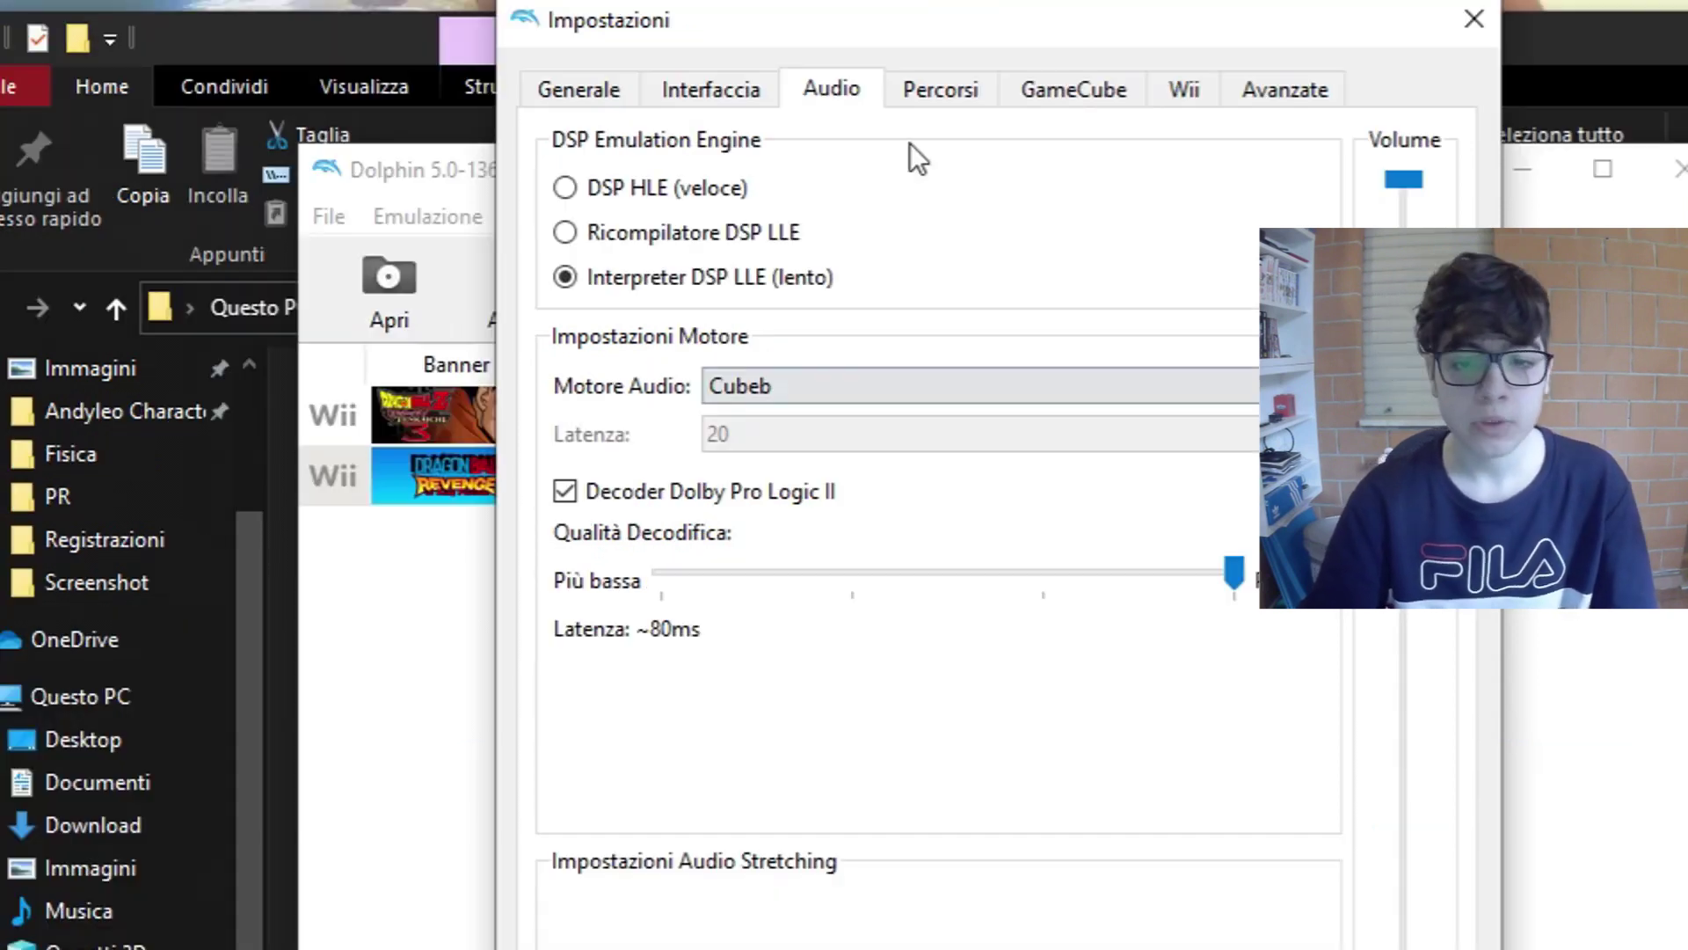
- Show the configured game folders in the path settings and select D:\Games\Dolphin Games
{"action": "left_click", "coordinate": [937, 91]}
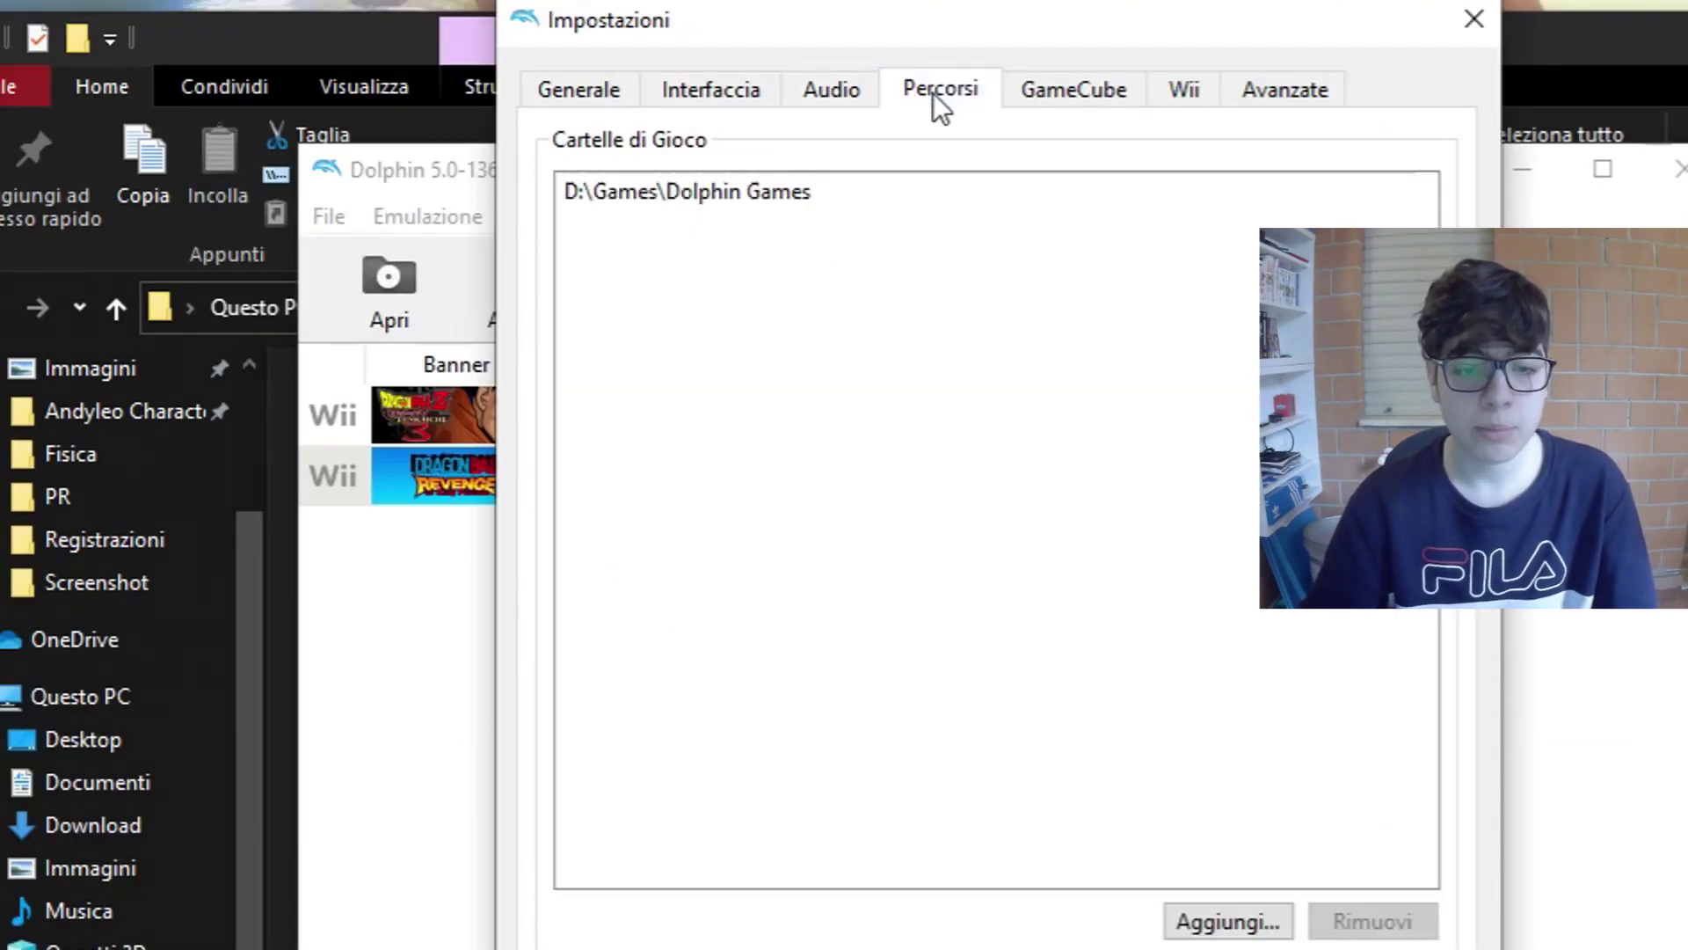
{"action": "left_click", "coordinate": [583, 197]}
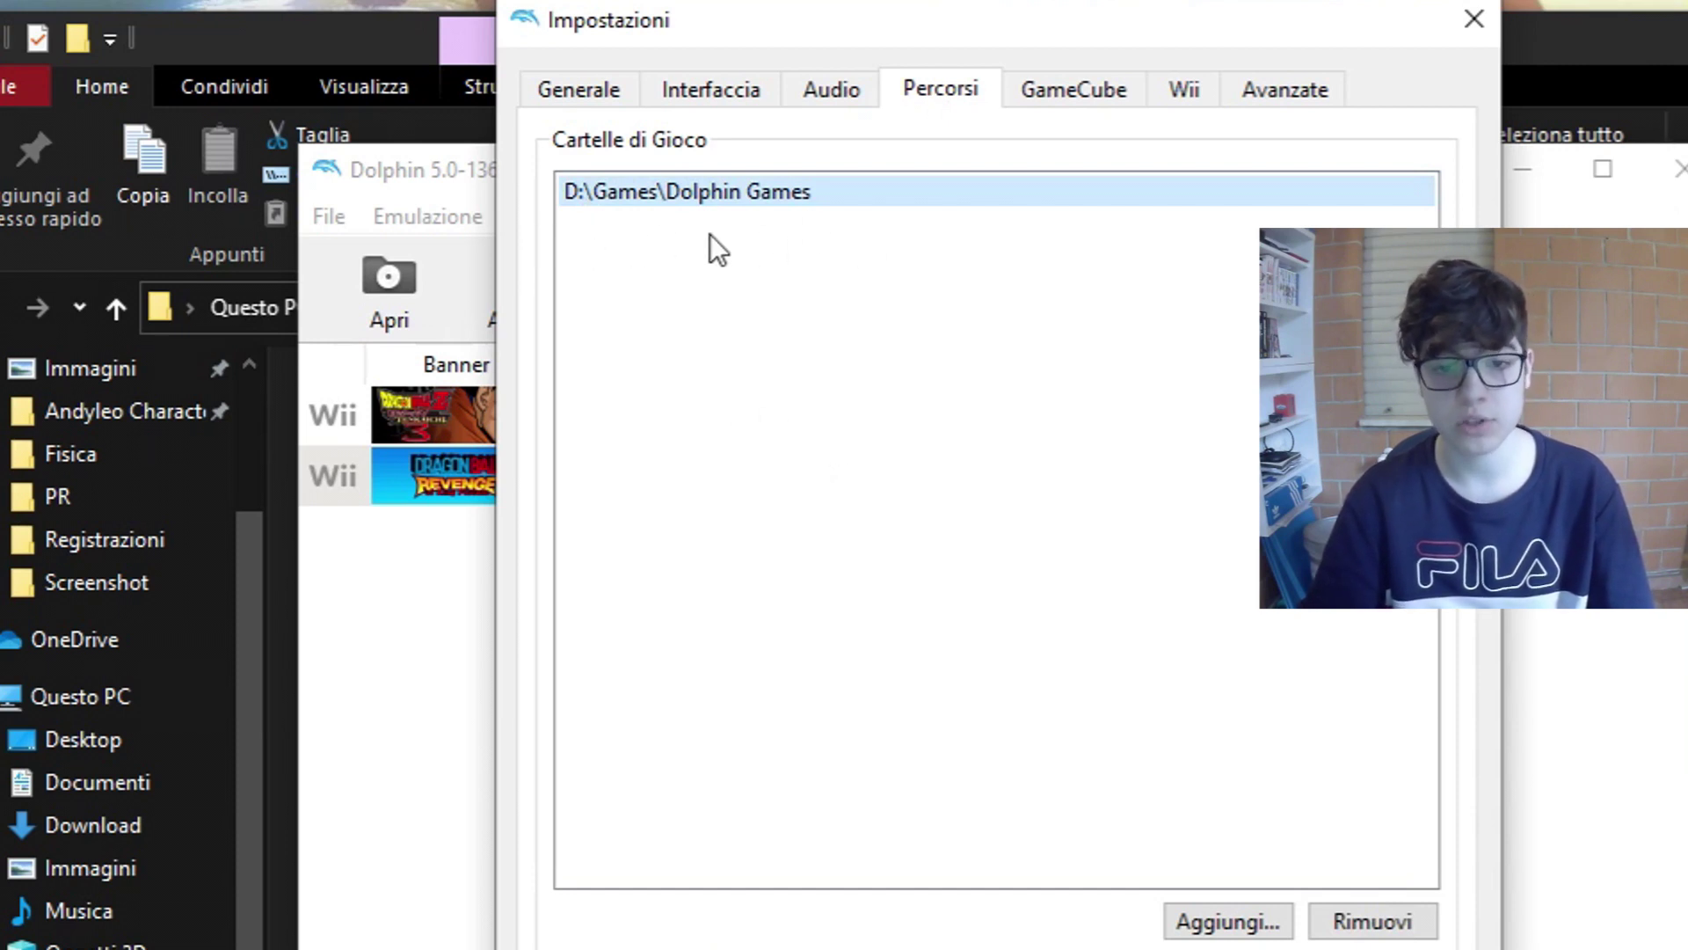
{"action": "left_click_drag", "start_coordinate": [826, 39], "coordinate": [857, 57]}
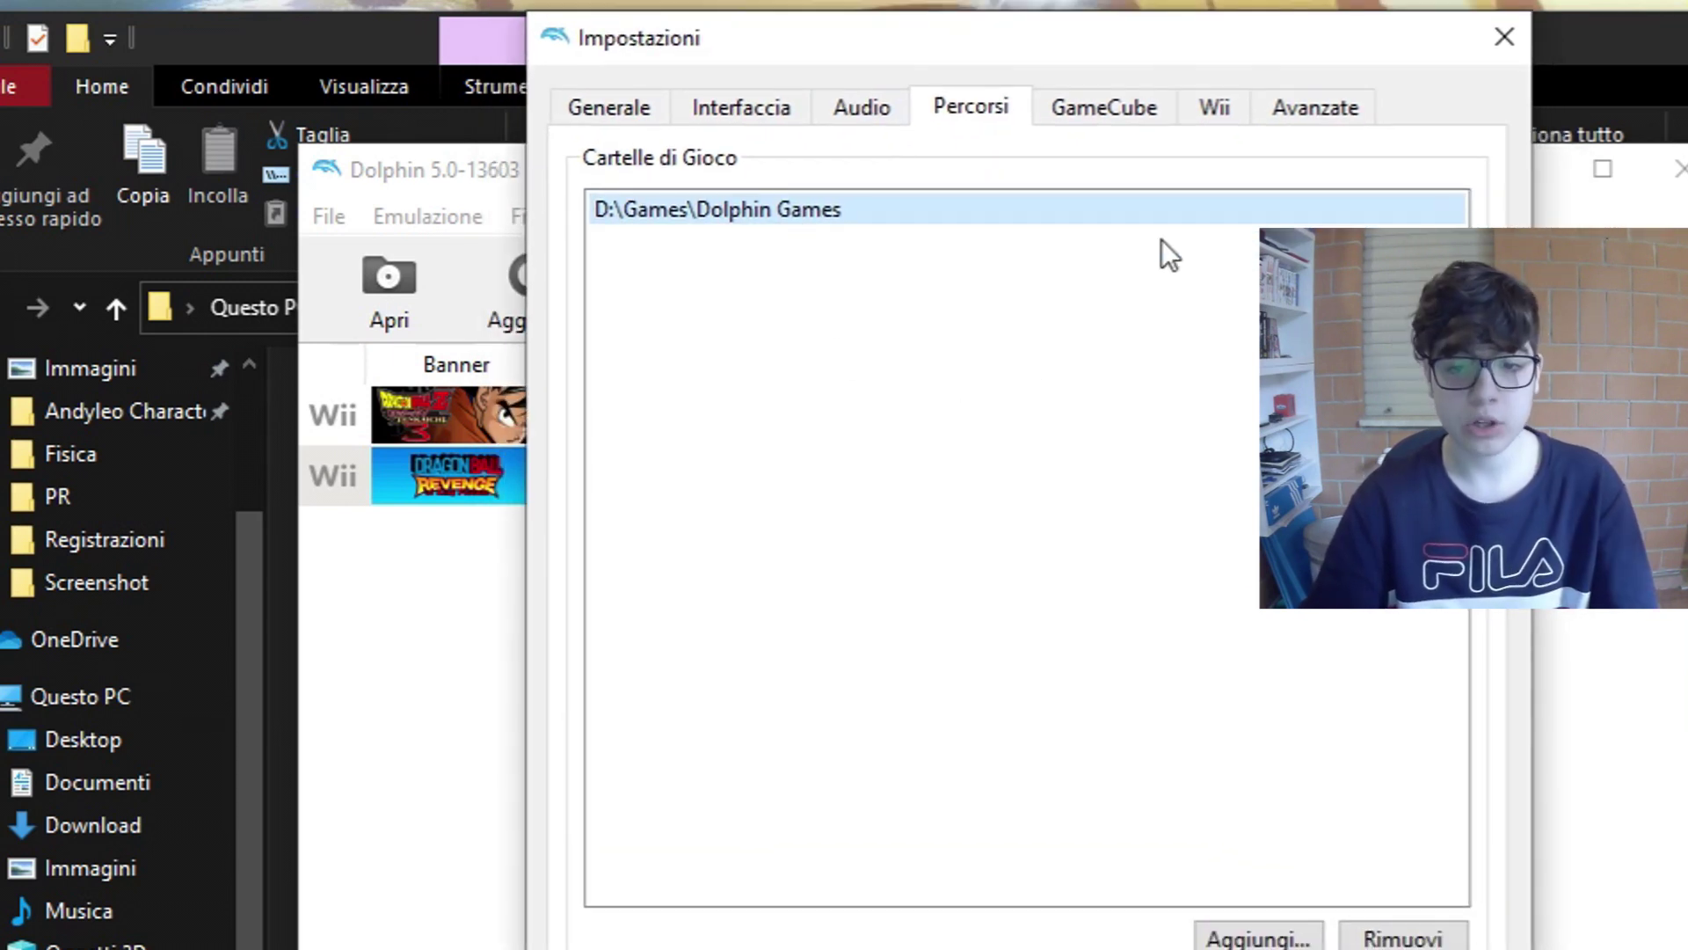
- Set the GameCube system language to Italiano
{"action": "left_click", "coordinate": [1099, 112]}
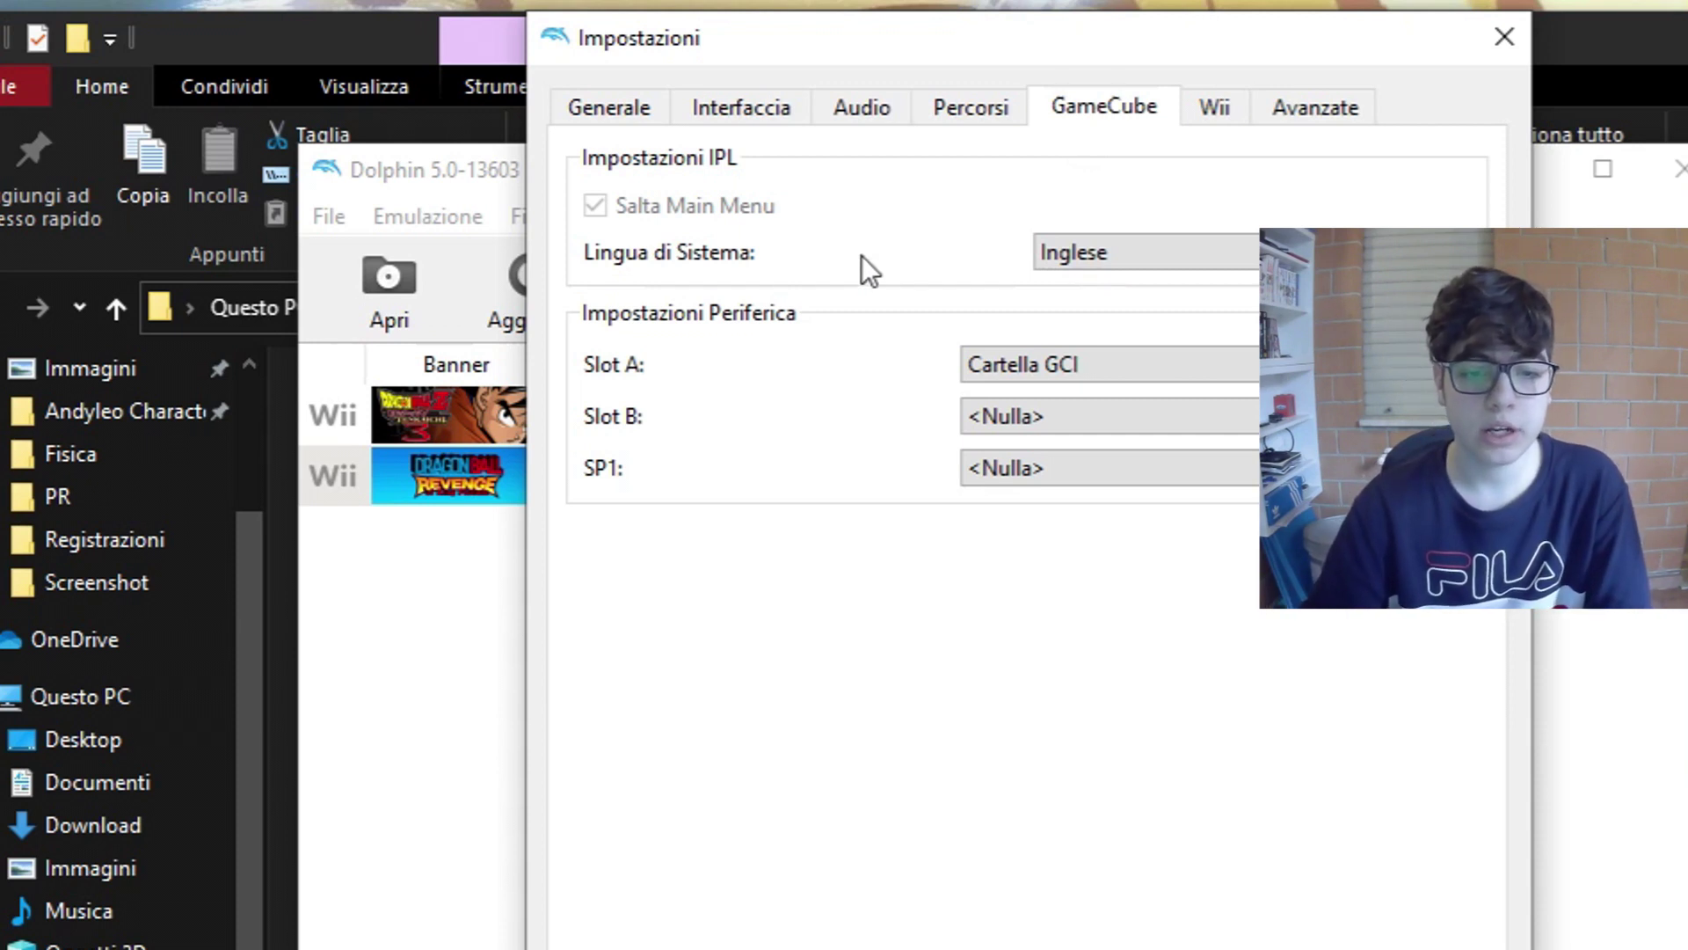
{"action": "left_click", "coordinate": [1074, 255]}
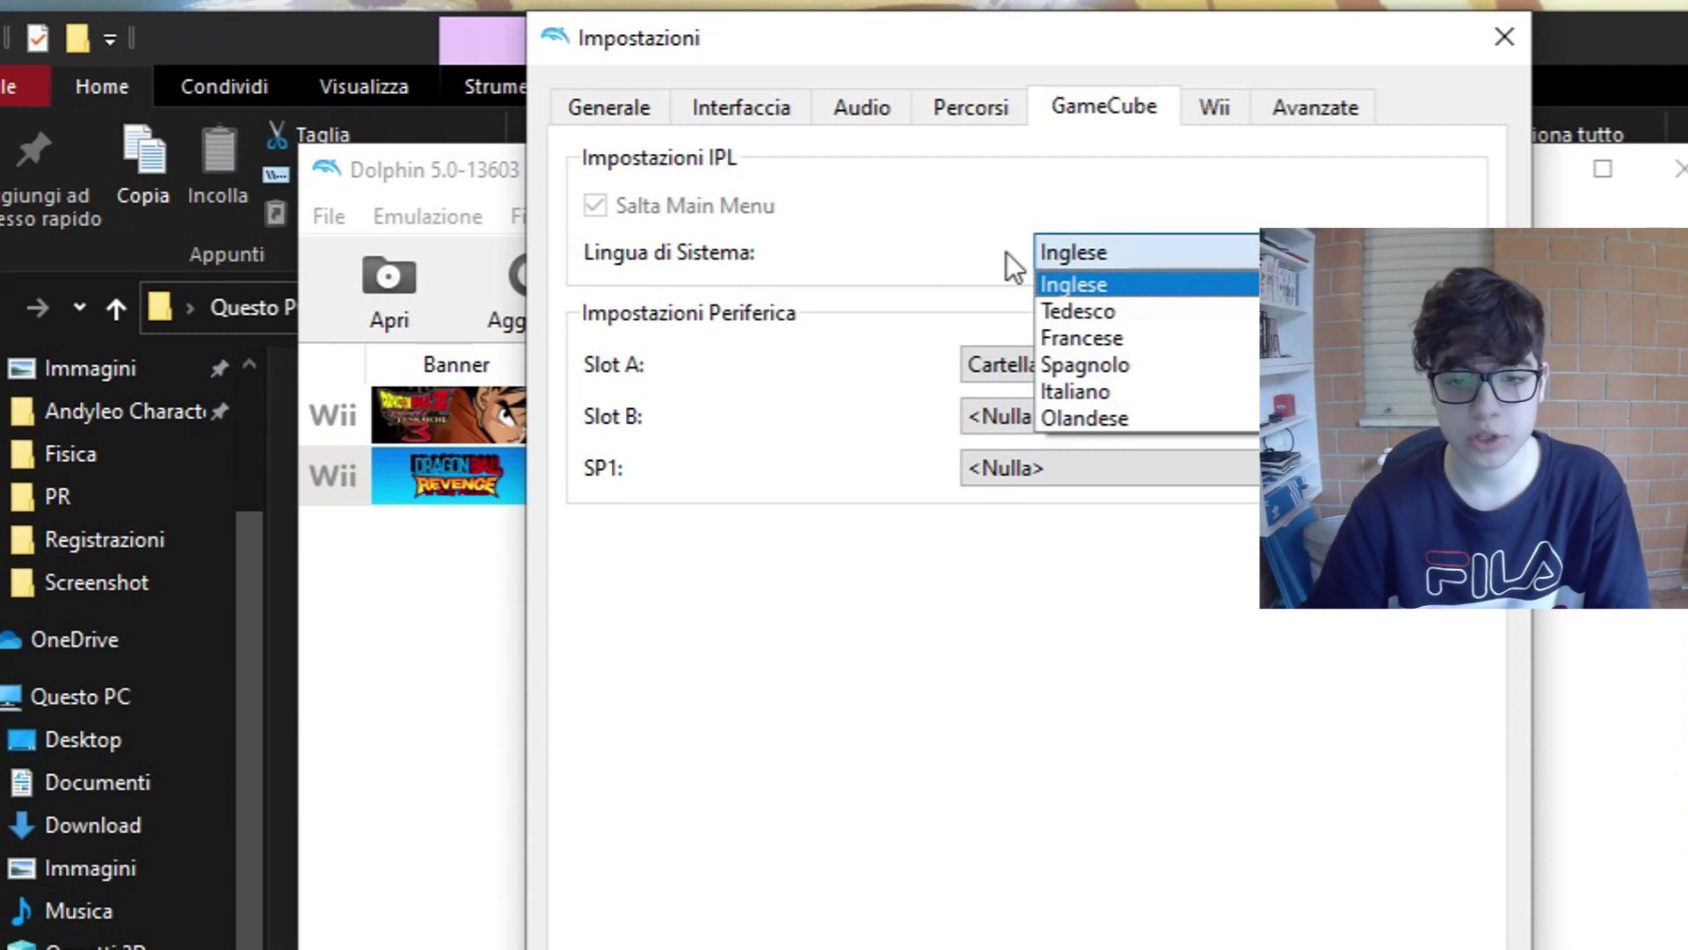
{"action": "left_click", "coordinate": [1074, 394]}
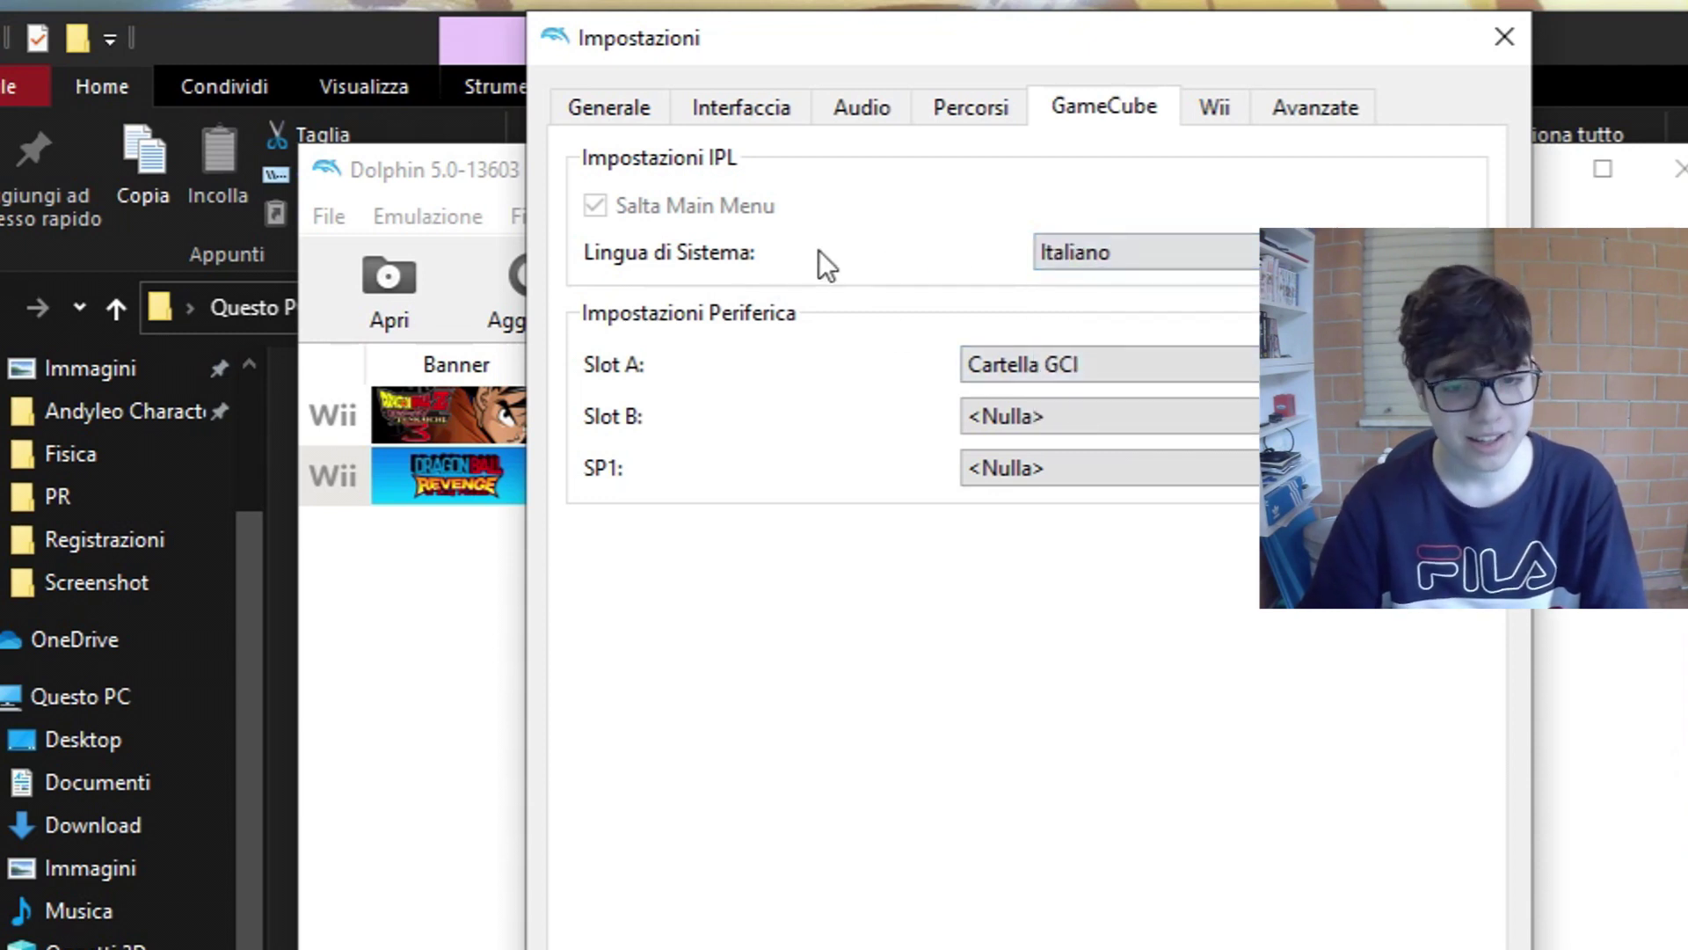
- In the Wii settings, try the 4:3 aspect ratio and set it back to 16:9
{"action": "left_click", "coordinate": [1224, 107]}
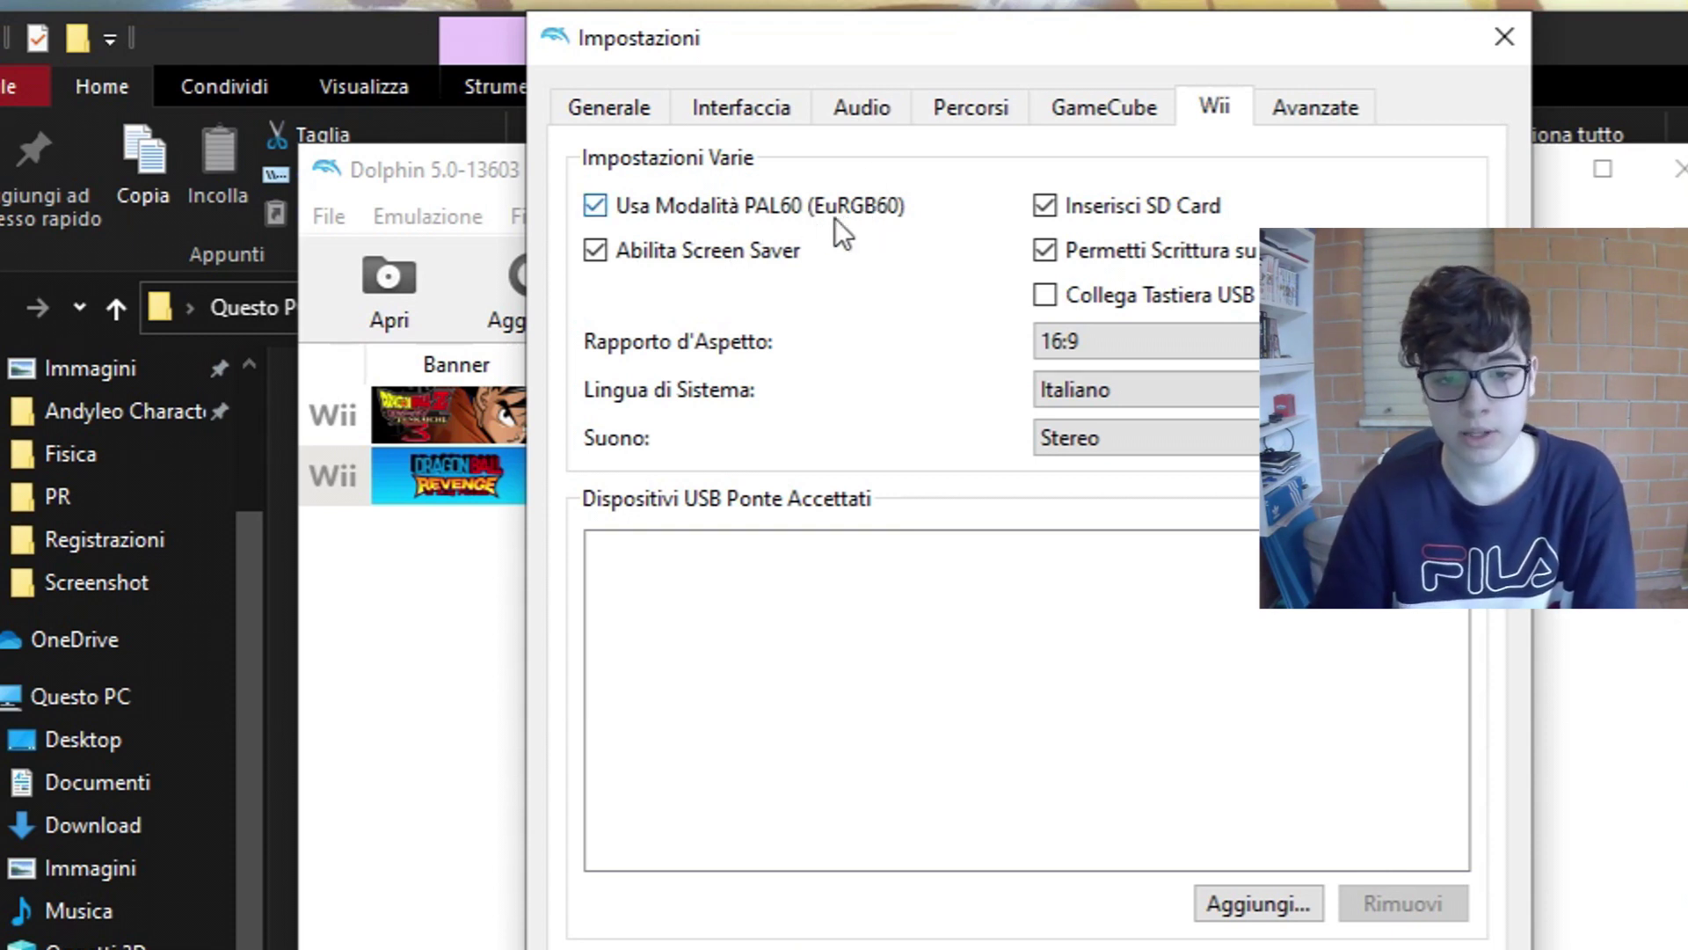
{"action": "mouse_move", "coordinate": [714, 215]}
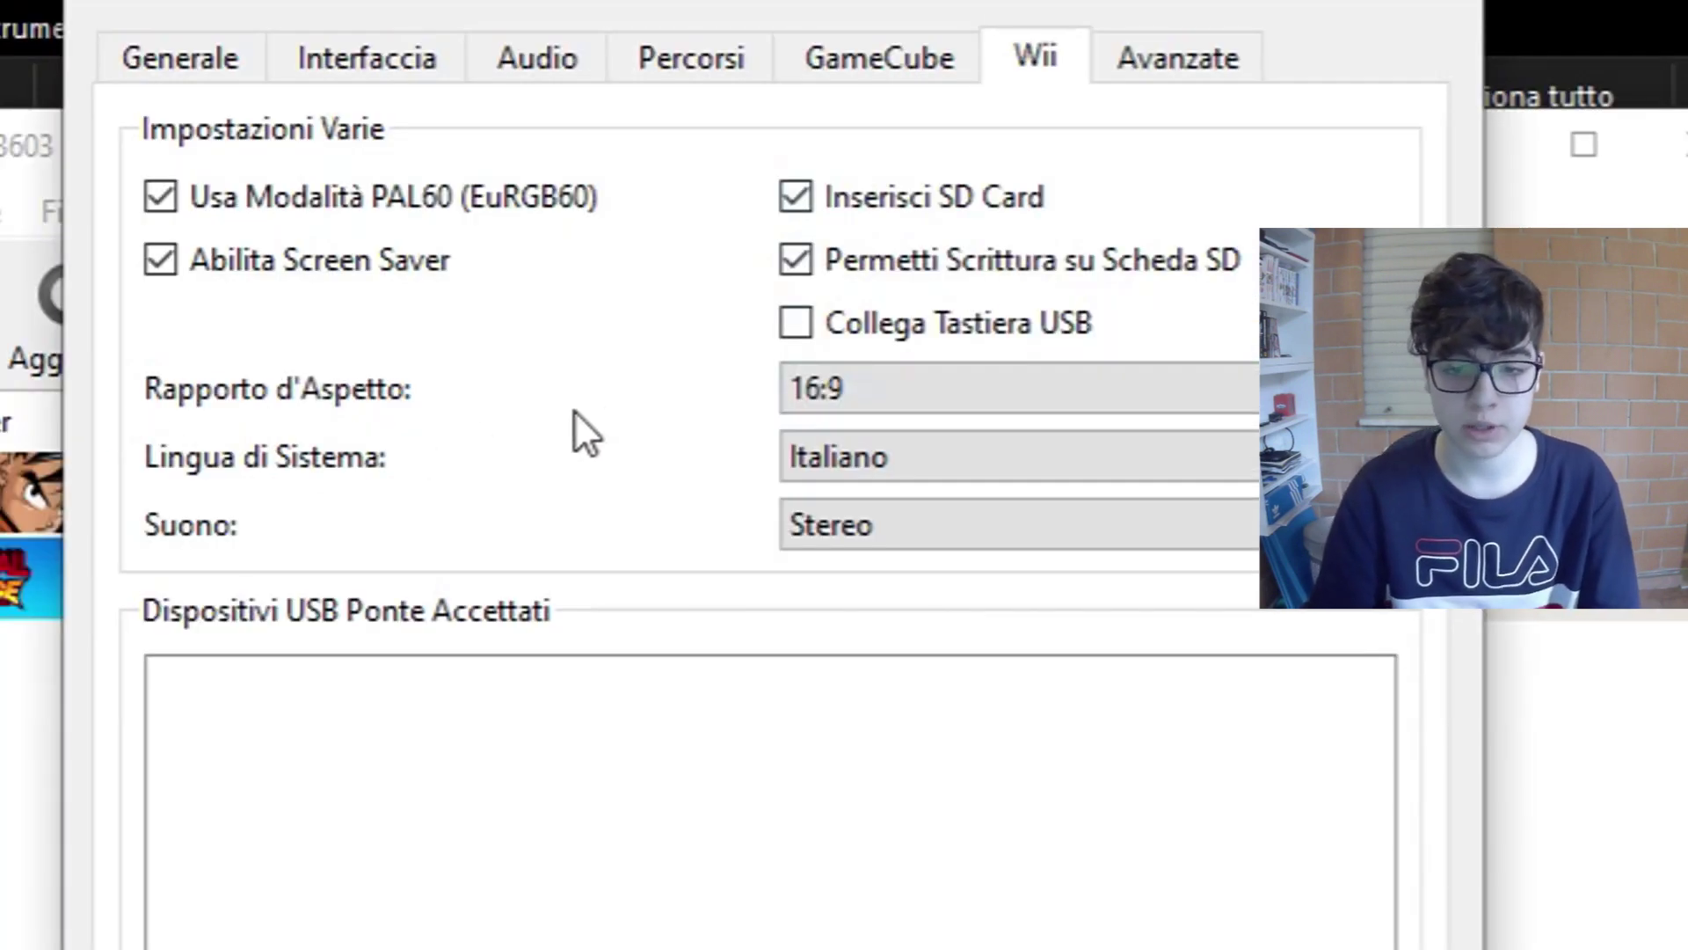
{"action": "left_click", "coordinate": [826, 396]}
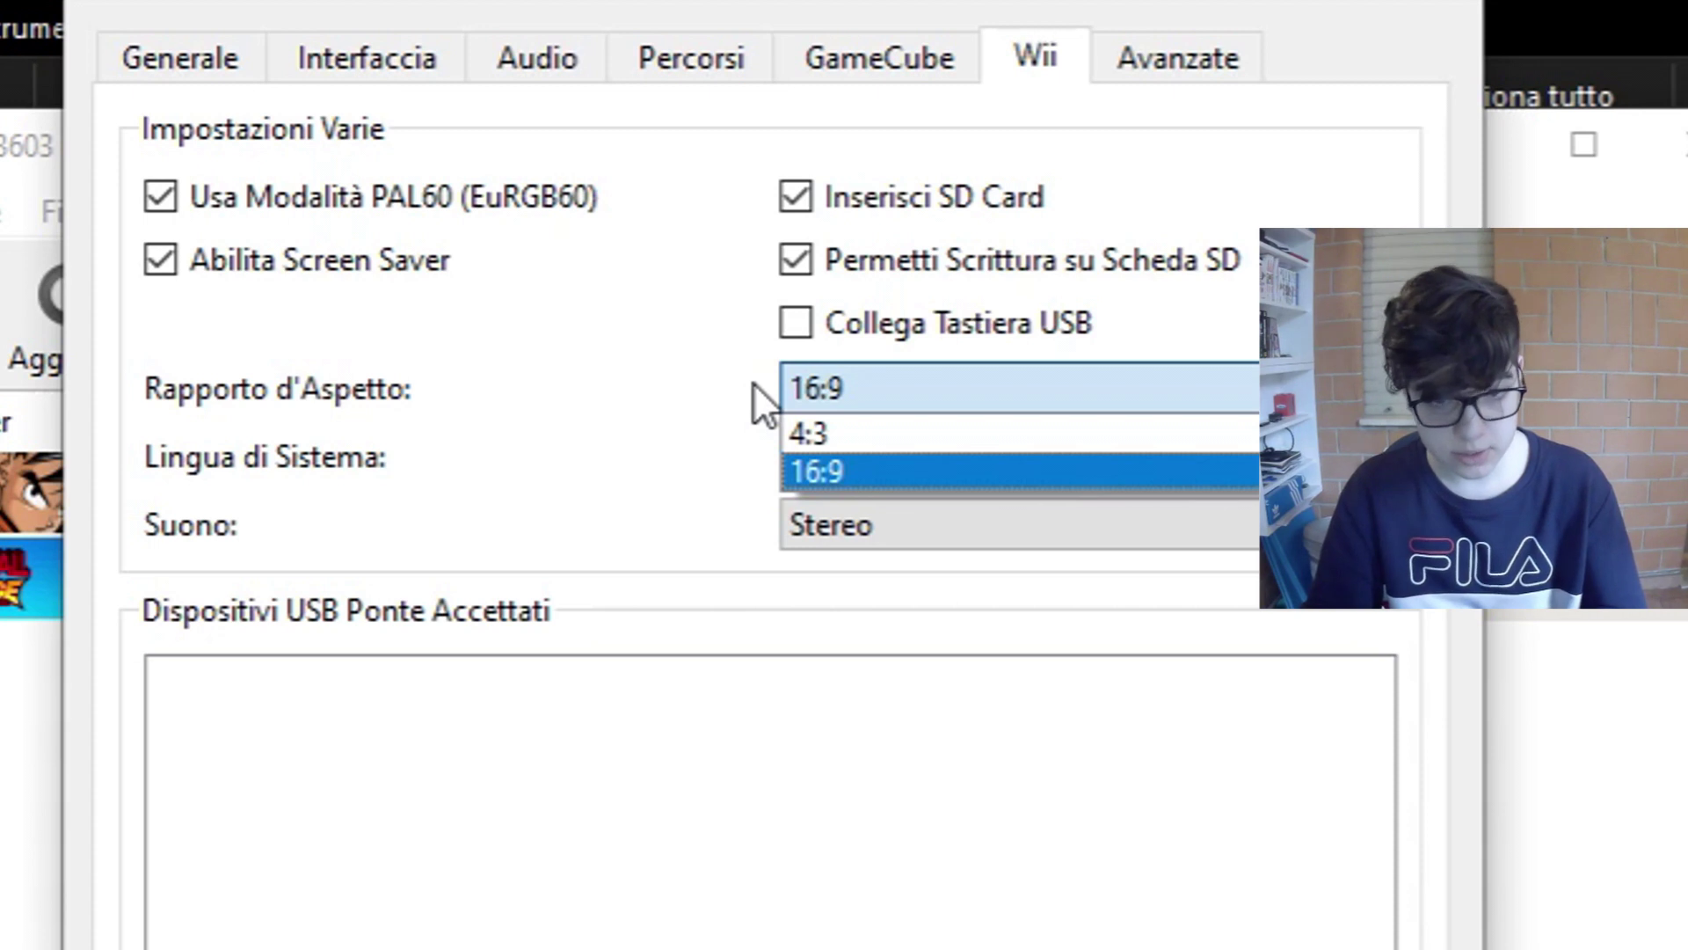
{"action": "left_click", "coordinate": [834, 424]}
{"action": "left_click", "coordinate": [822, 406]}
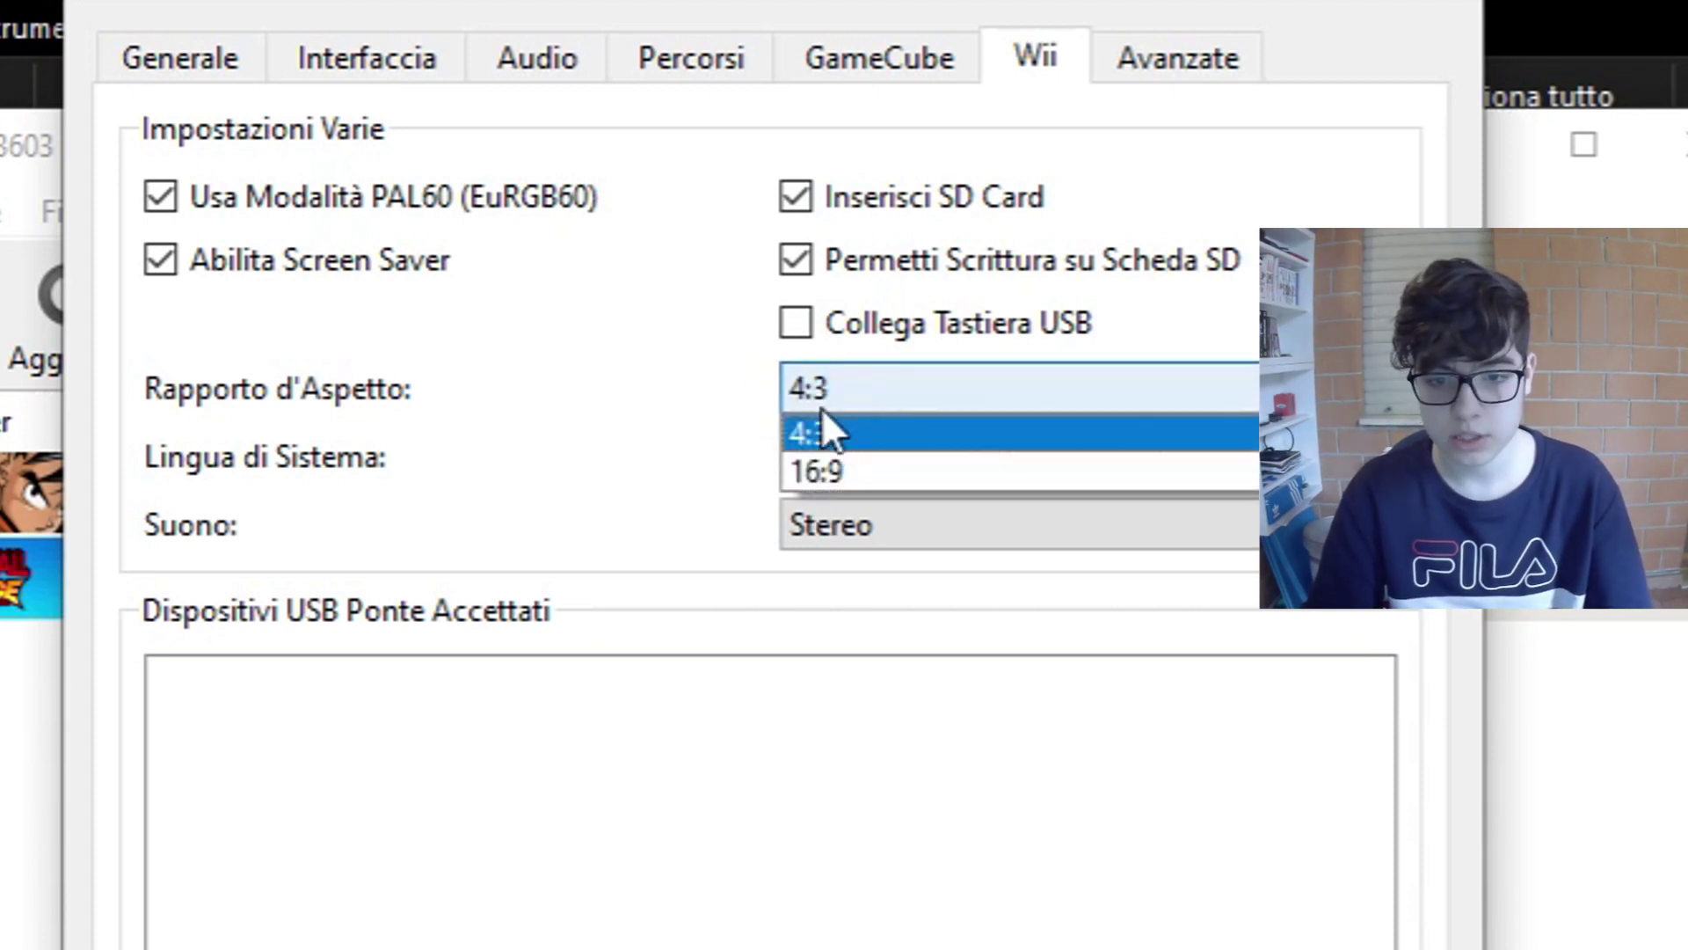
{"action": "left_click", "coordinate": [835, 471]}
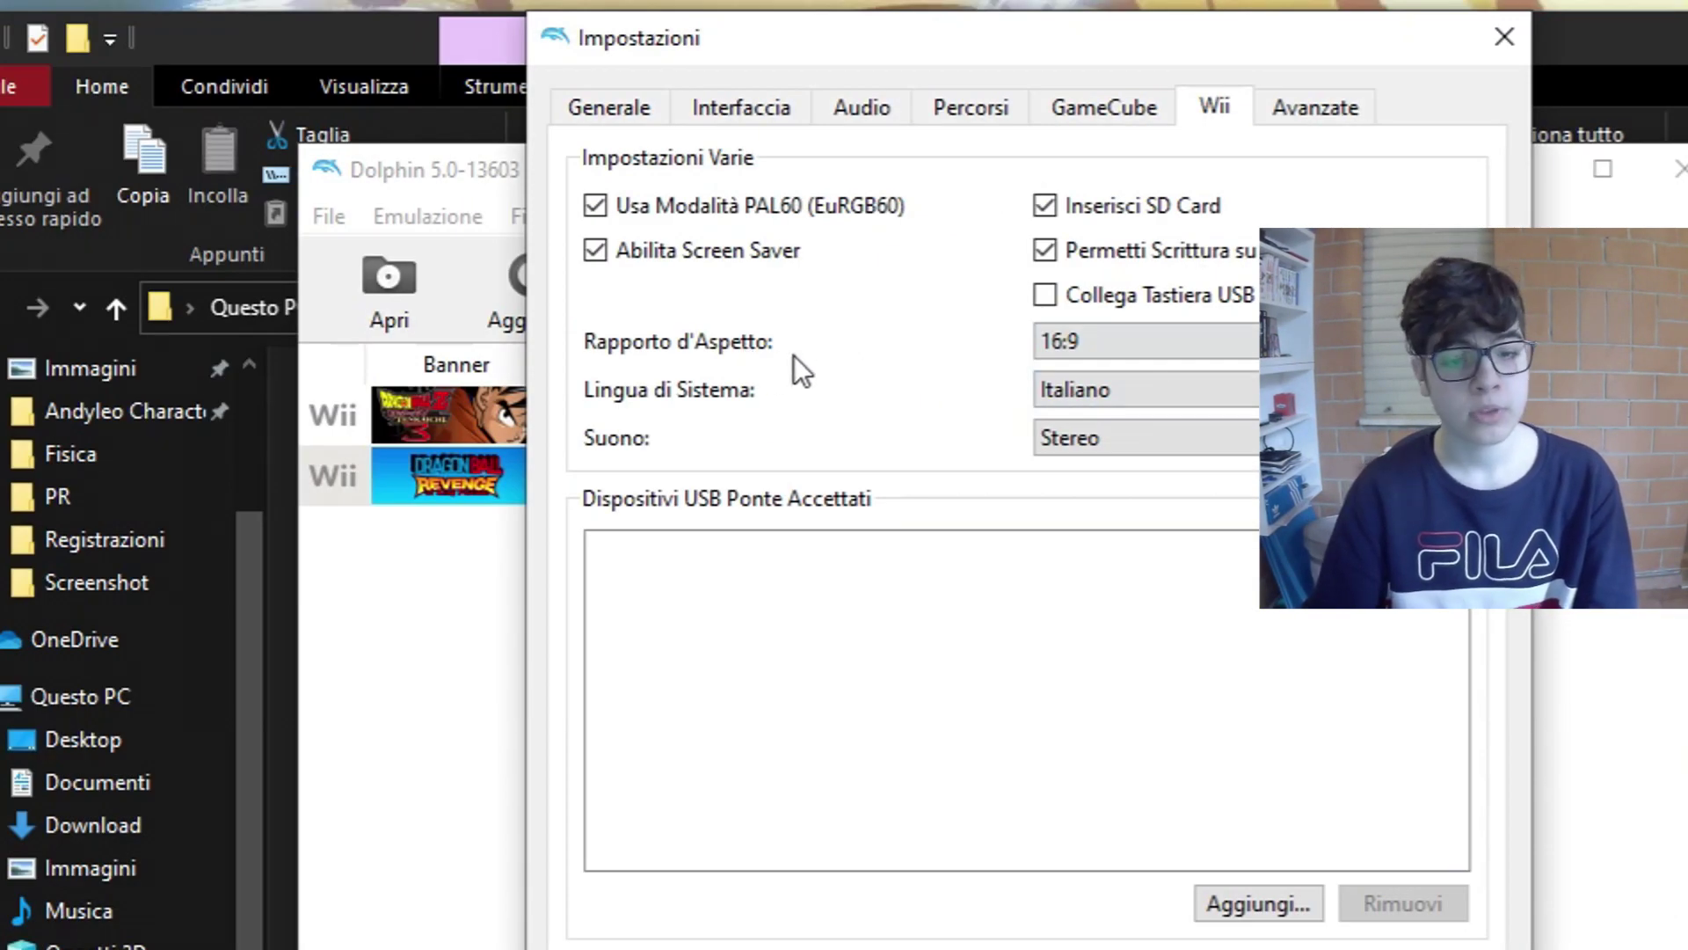
- Examine the available system languages and sound modes in the Wii settings
{"action": "left_click", "coordinate": [1060, 396]}
{"action": "left_click", "coordinate": [835, 393]}
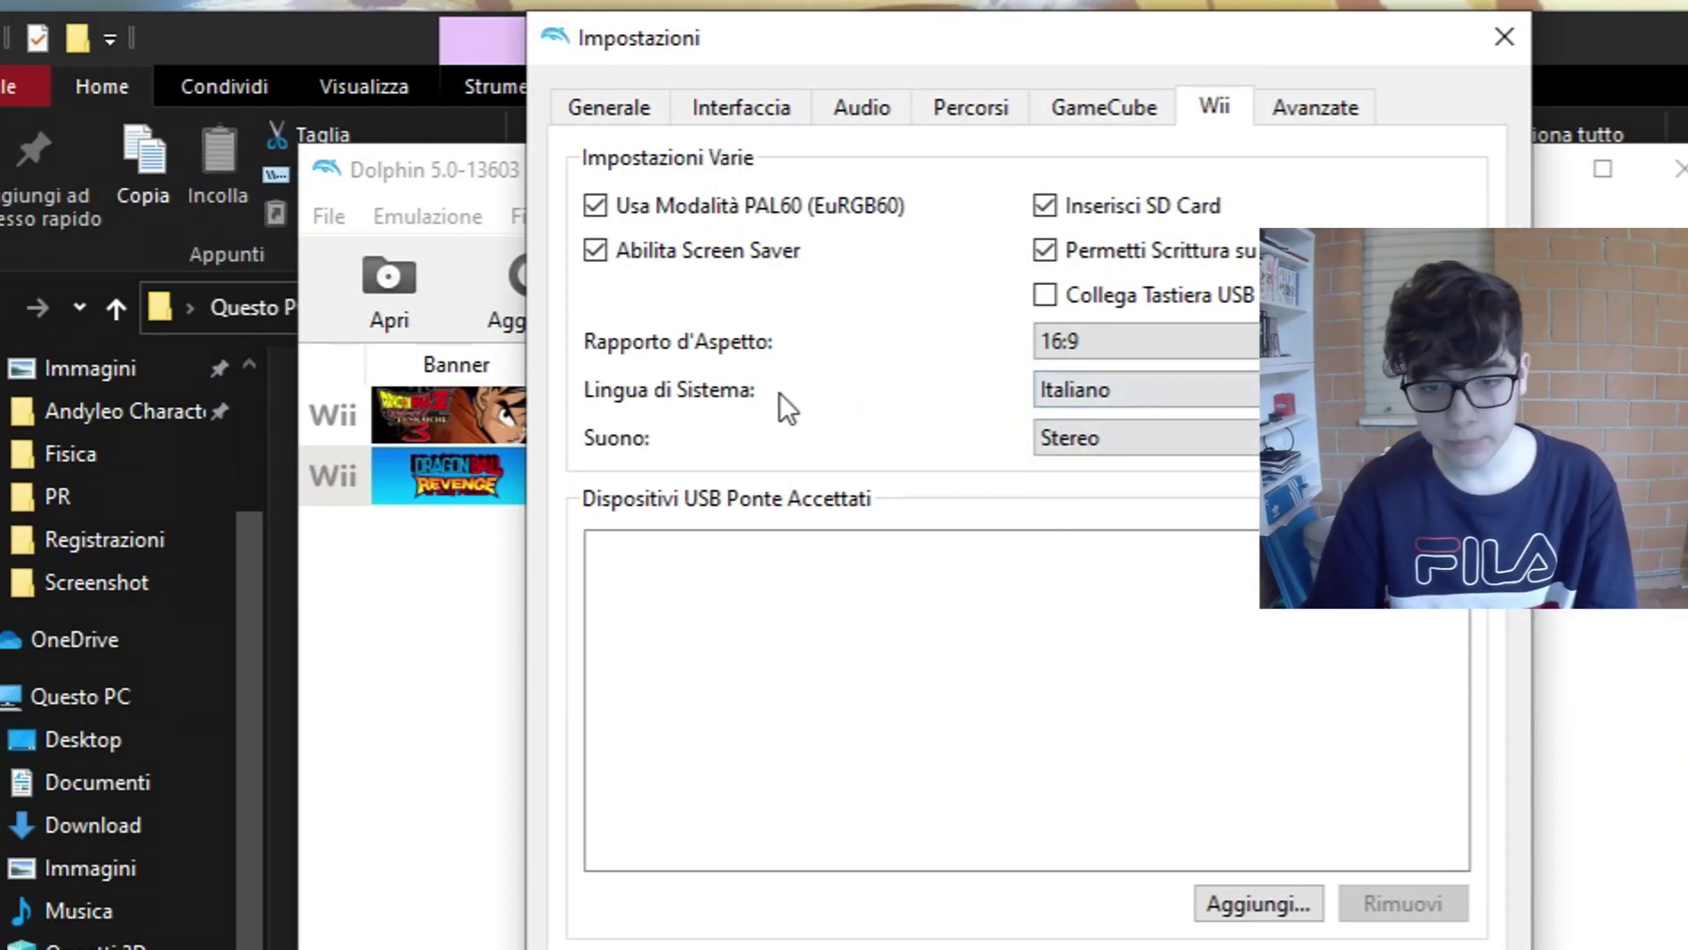
{"action": "left_click", "coordinate": [1080, 438]}
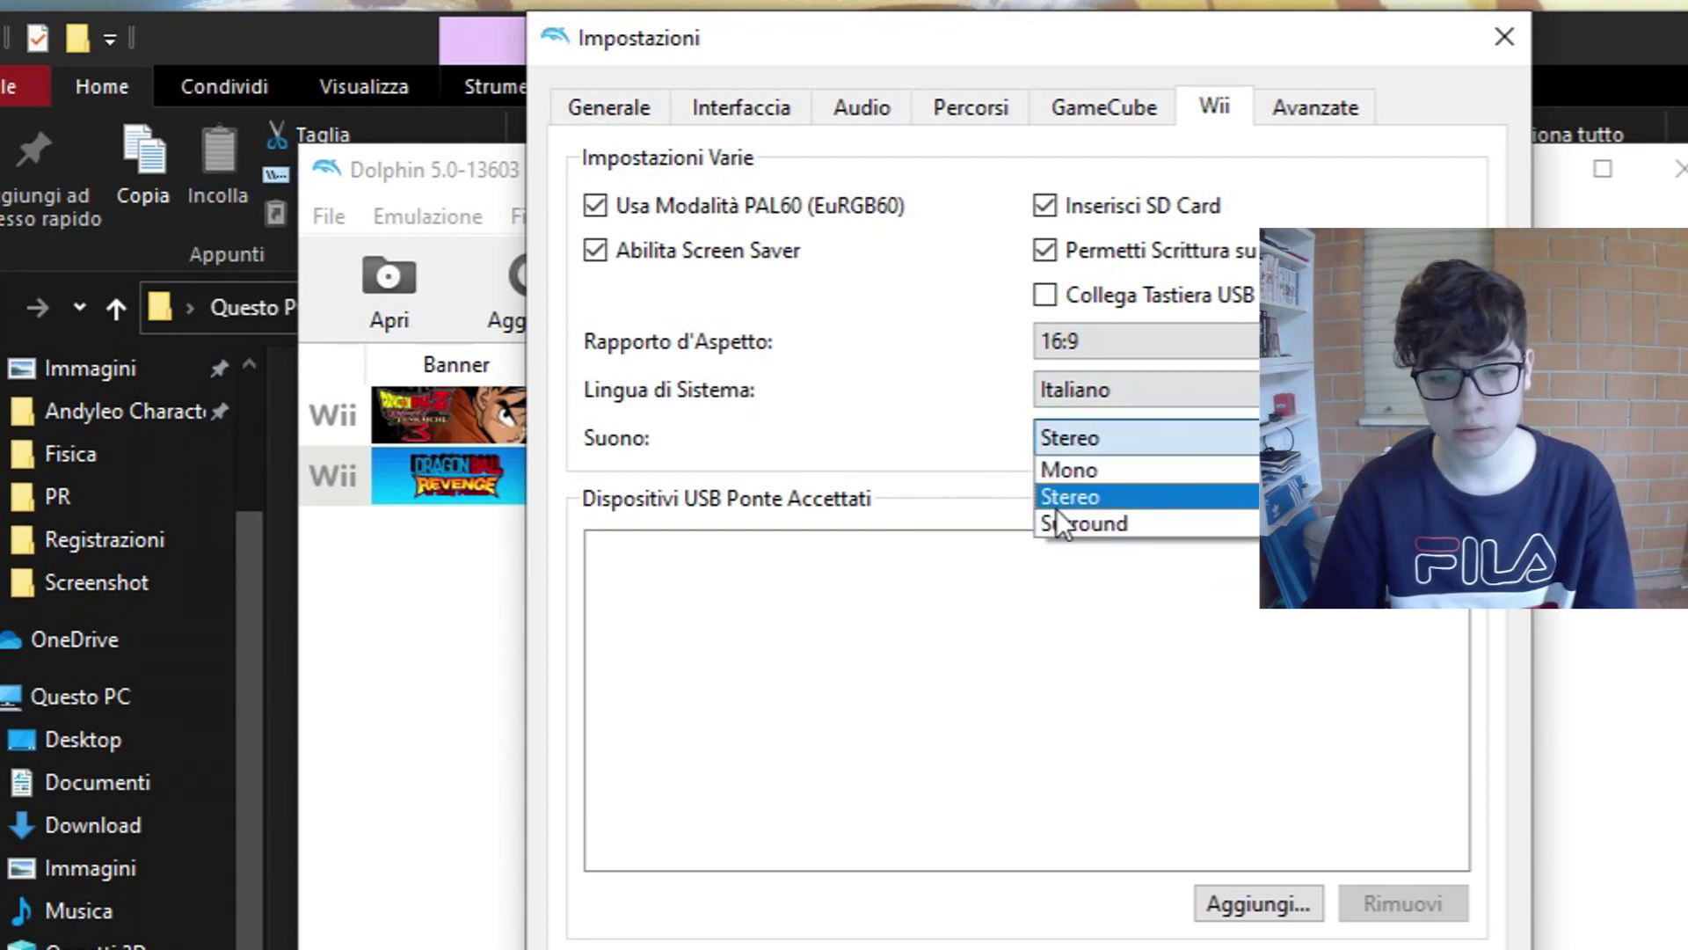
{"action": "left_click", "coordinate": [895, 446]}
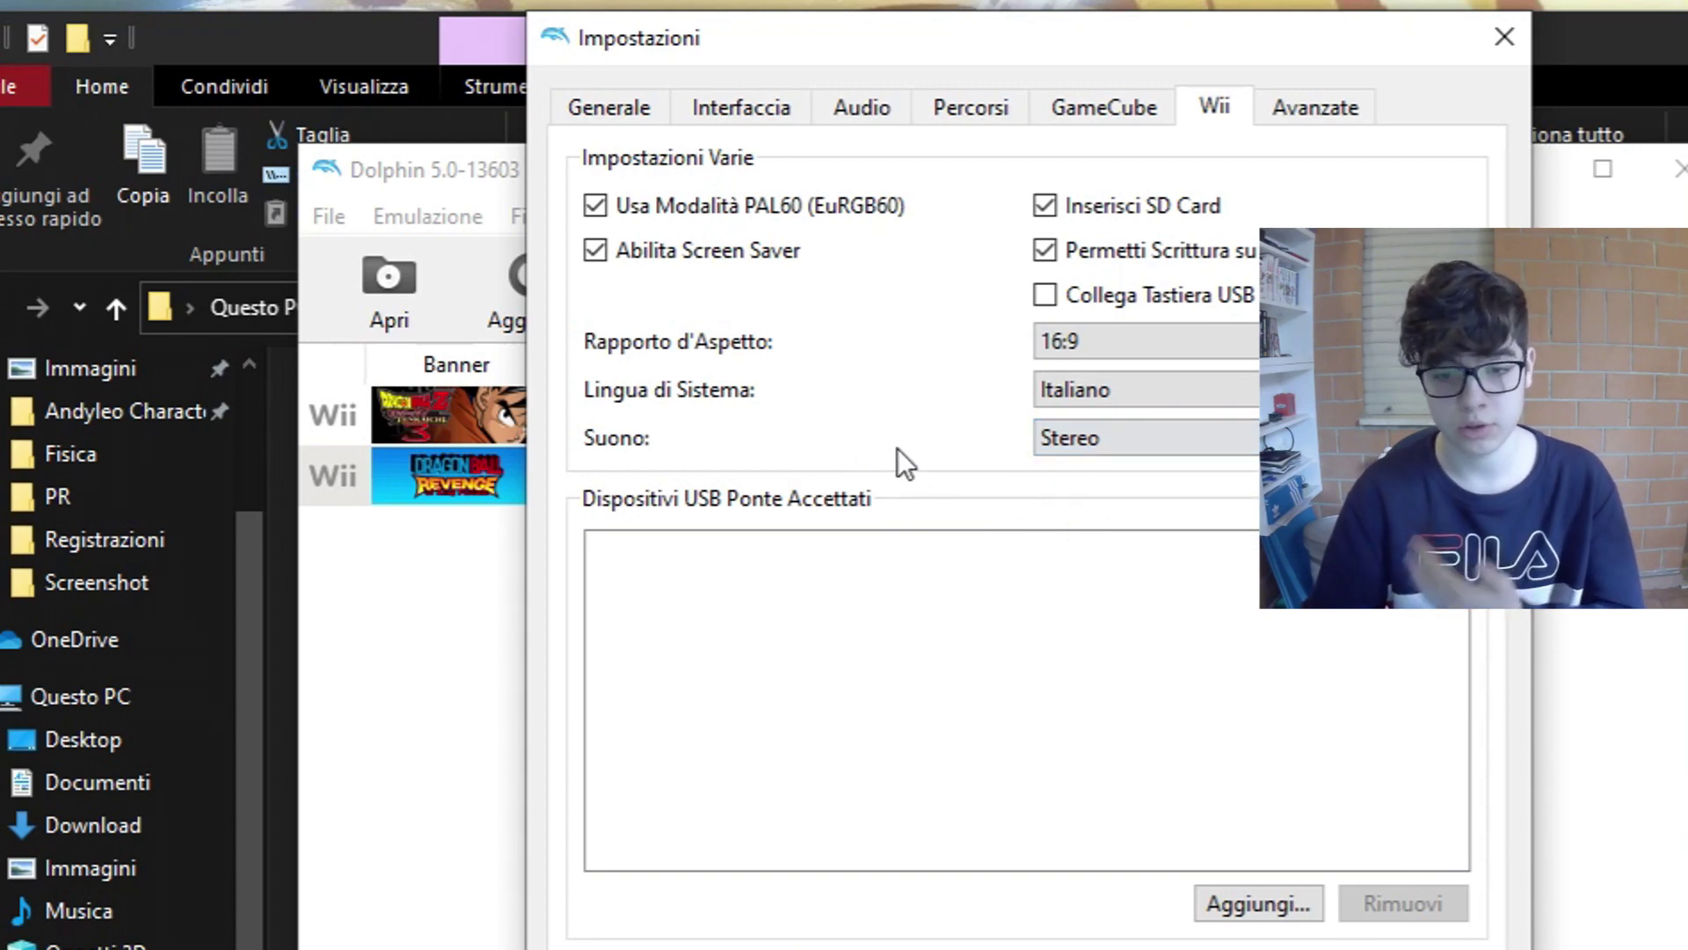
- Set the CPU emulation engine to Ricompilatore JIT (consigliato) in the advanced settings
{"action": "left_click", "coordinate": [1298, 119]}
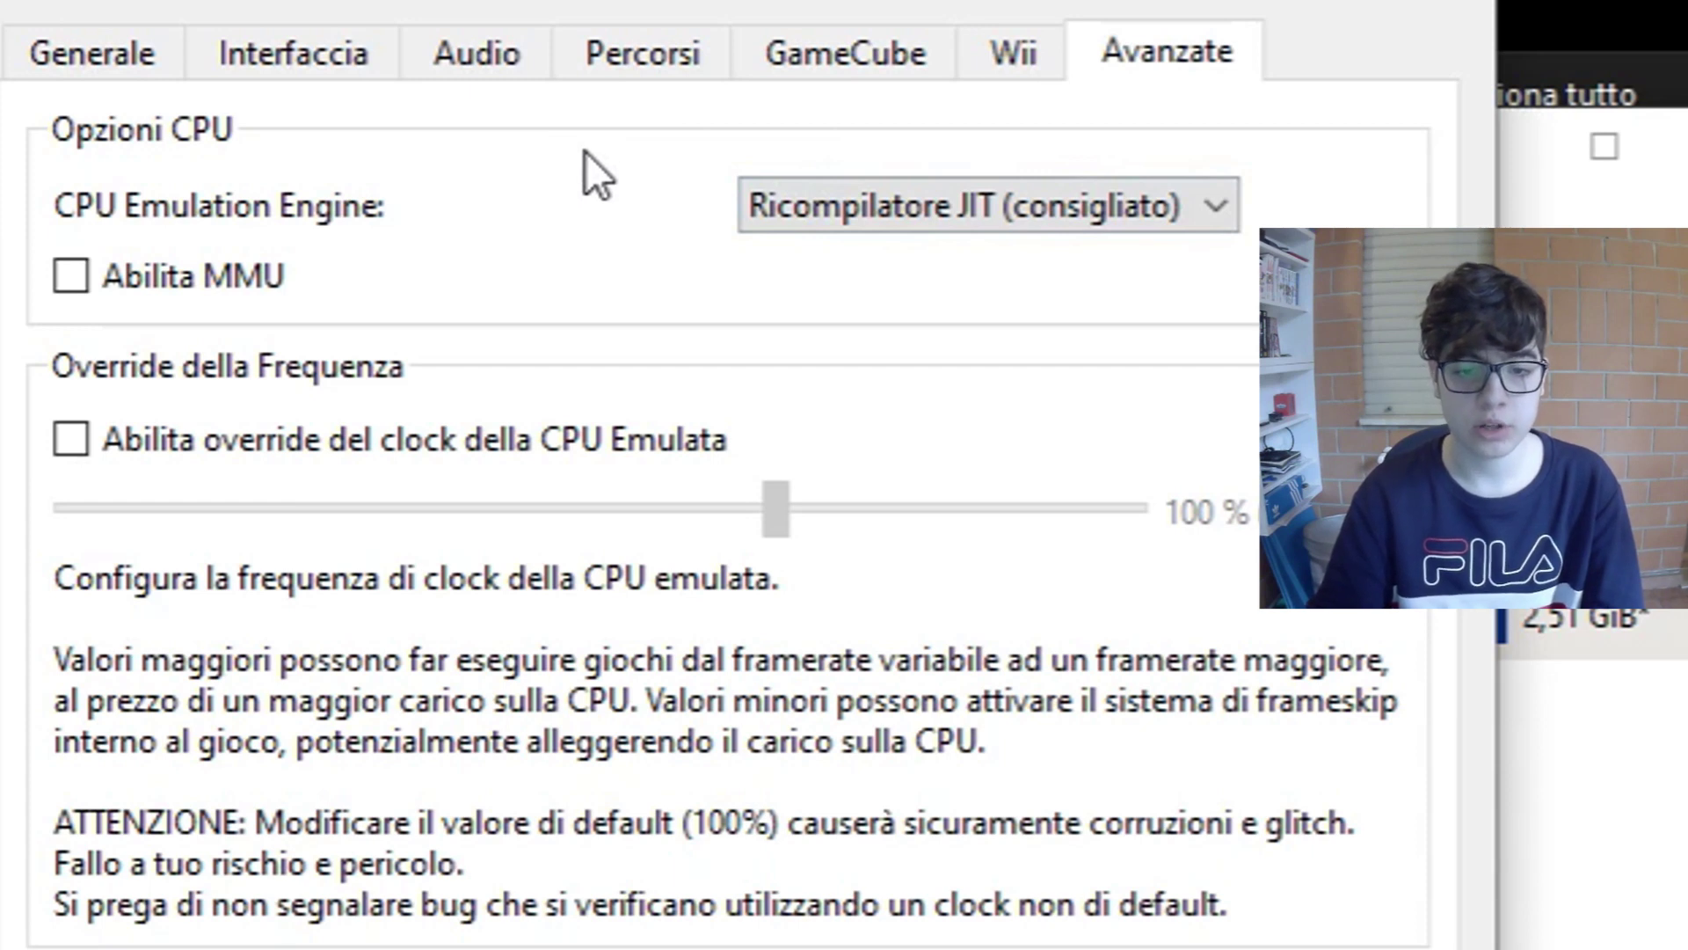
{"action": "left_click", "coordinate": [803, 203]}
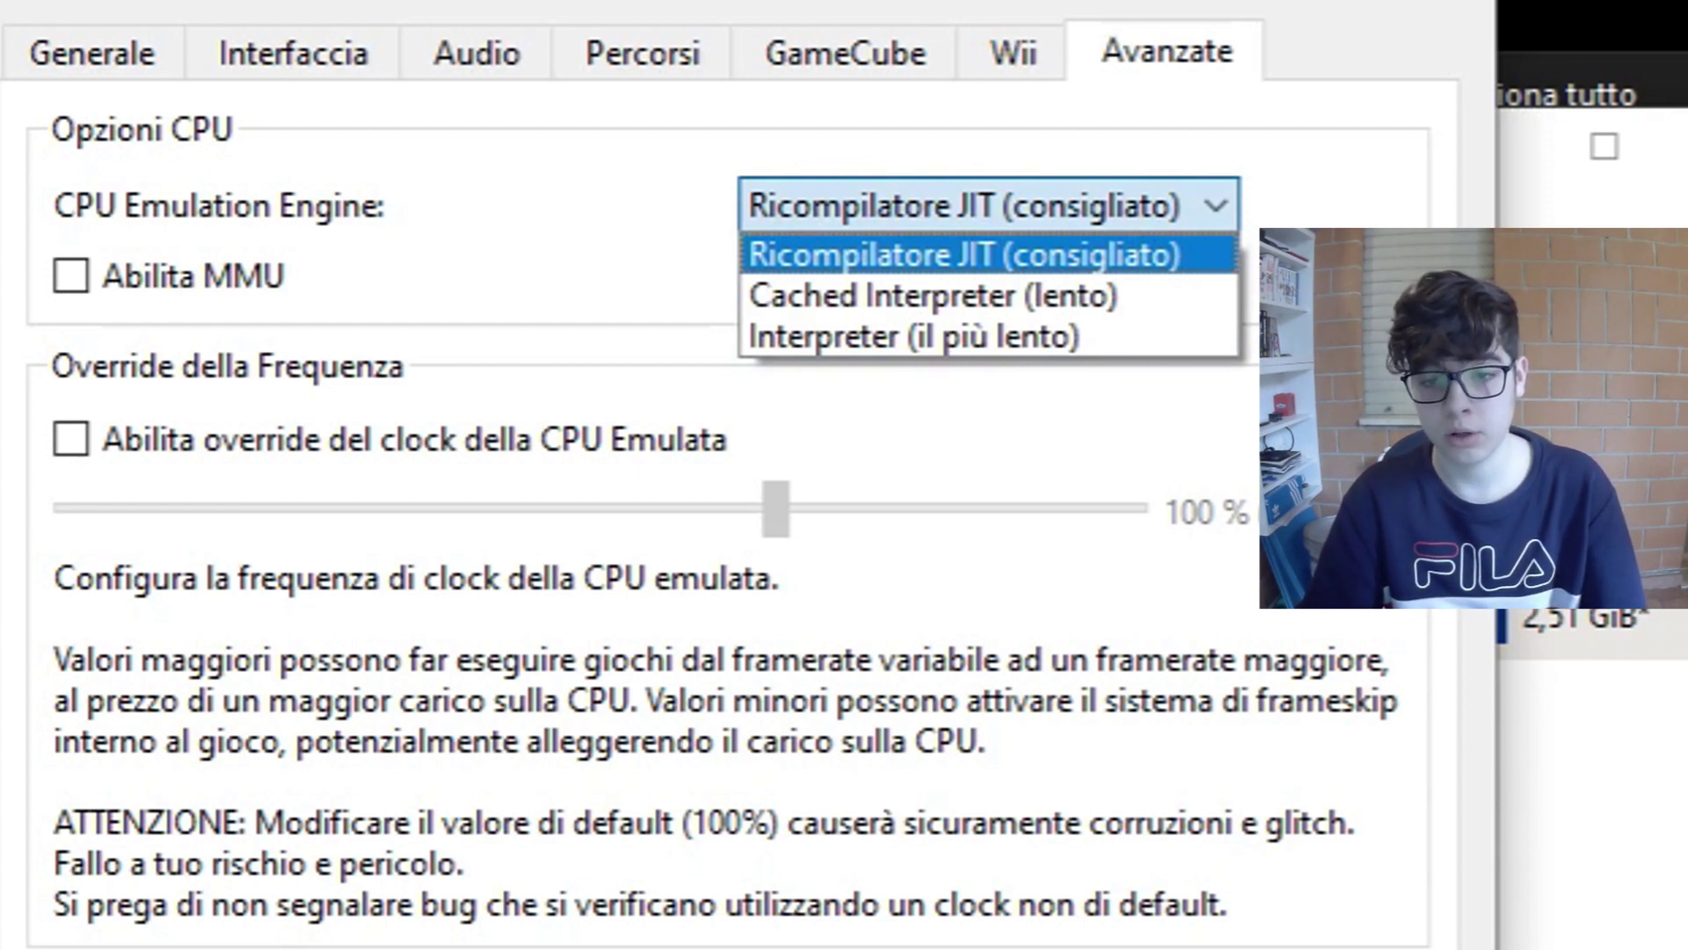
{"action": "left_click", "coordinate": [1213, 257]}
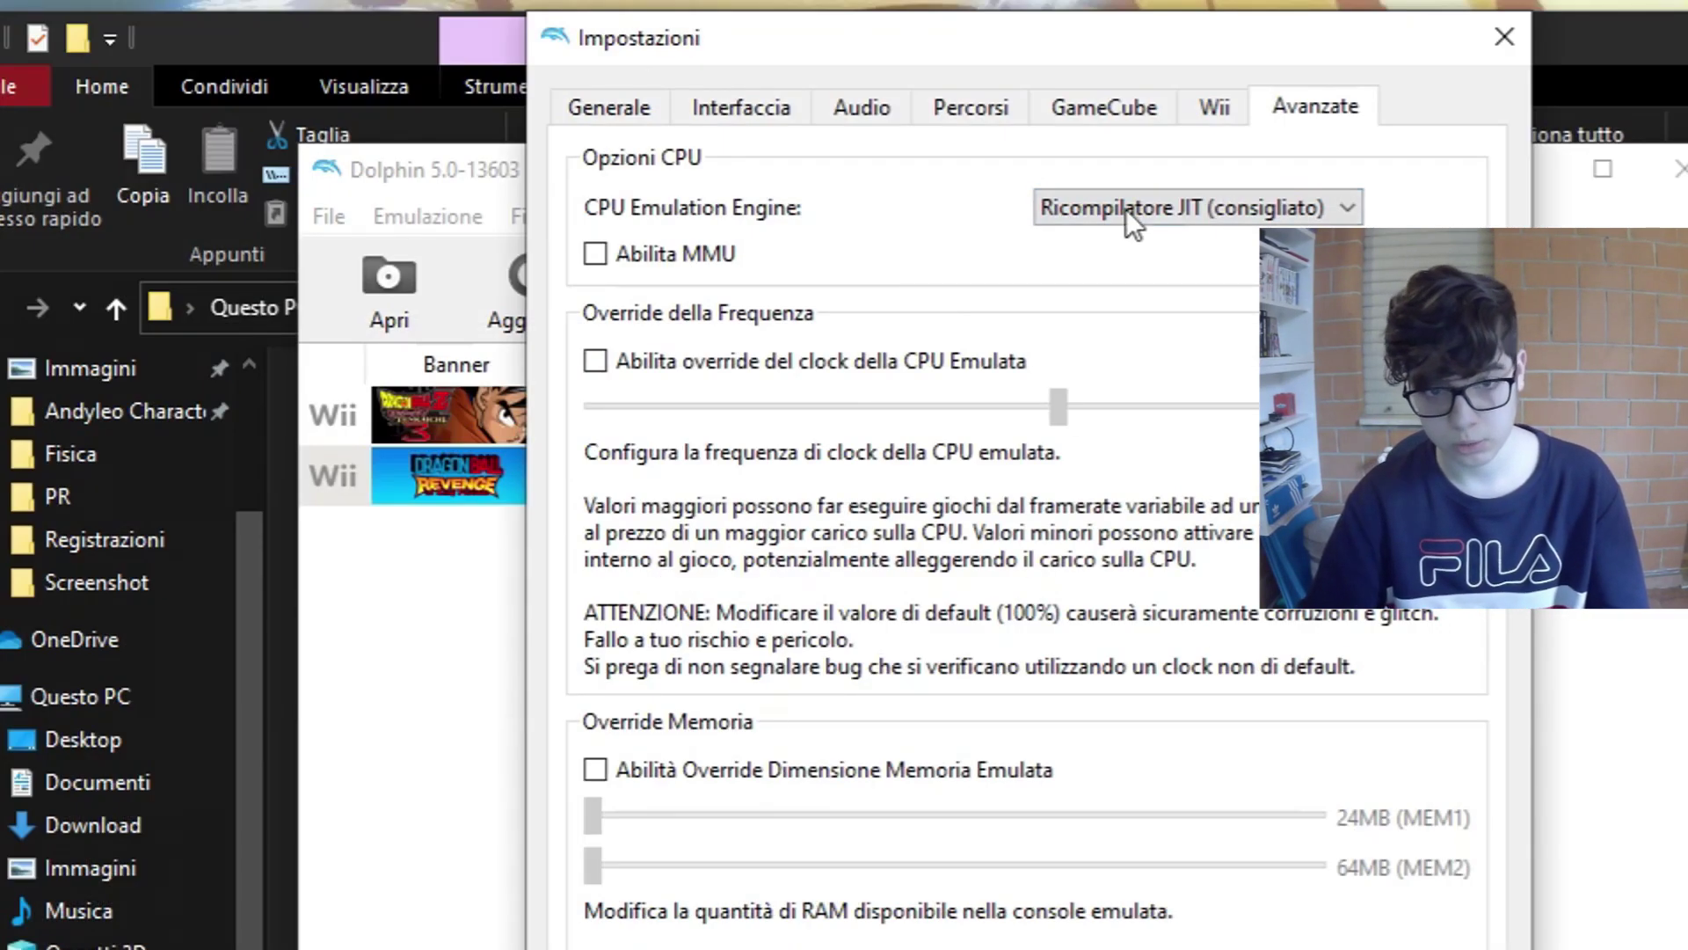
- Close the general configuration and open the video settings
{"action": "left_click", "coordinate": [576, 109]}
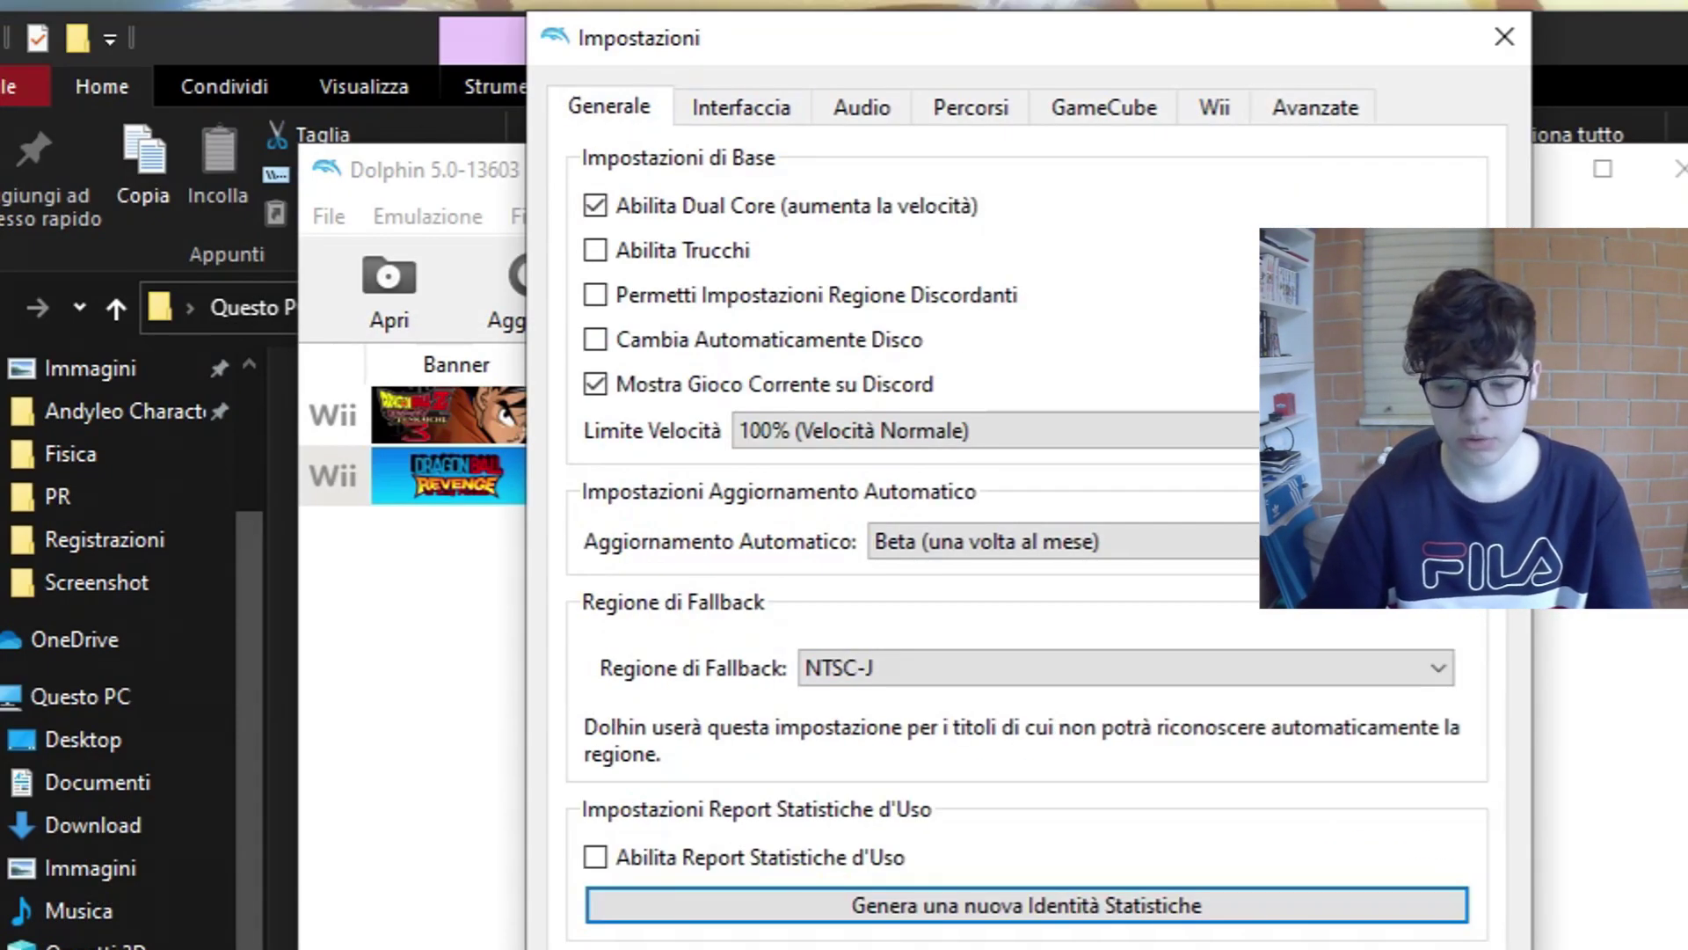
{"action": "key", "text": "Escape"}
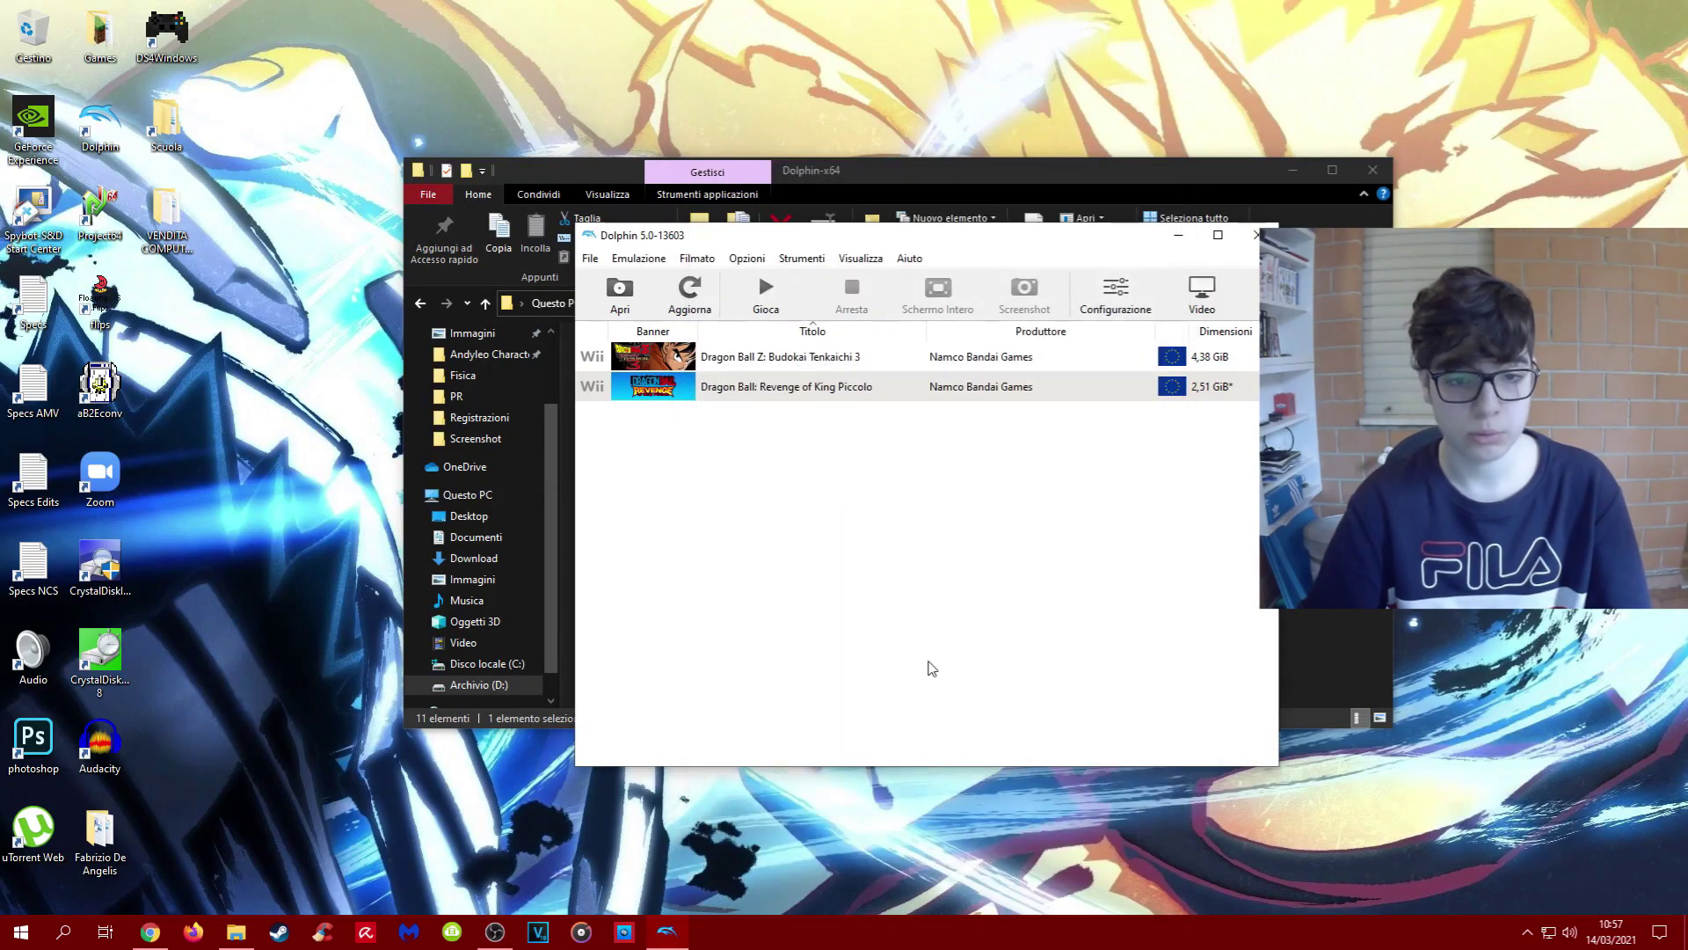
{"action": "left_click", "coordinate": [647, 216]}
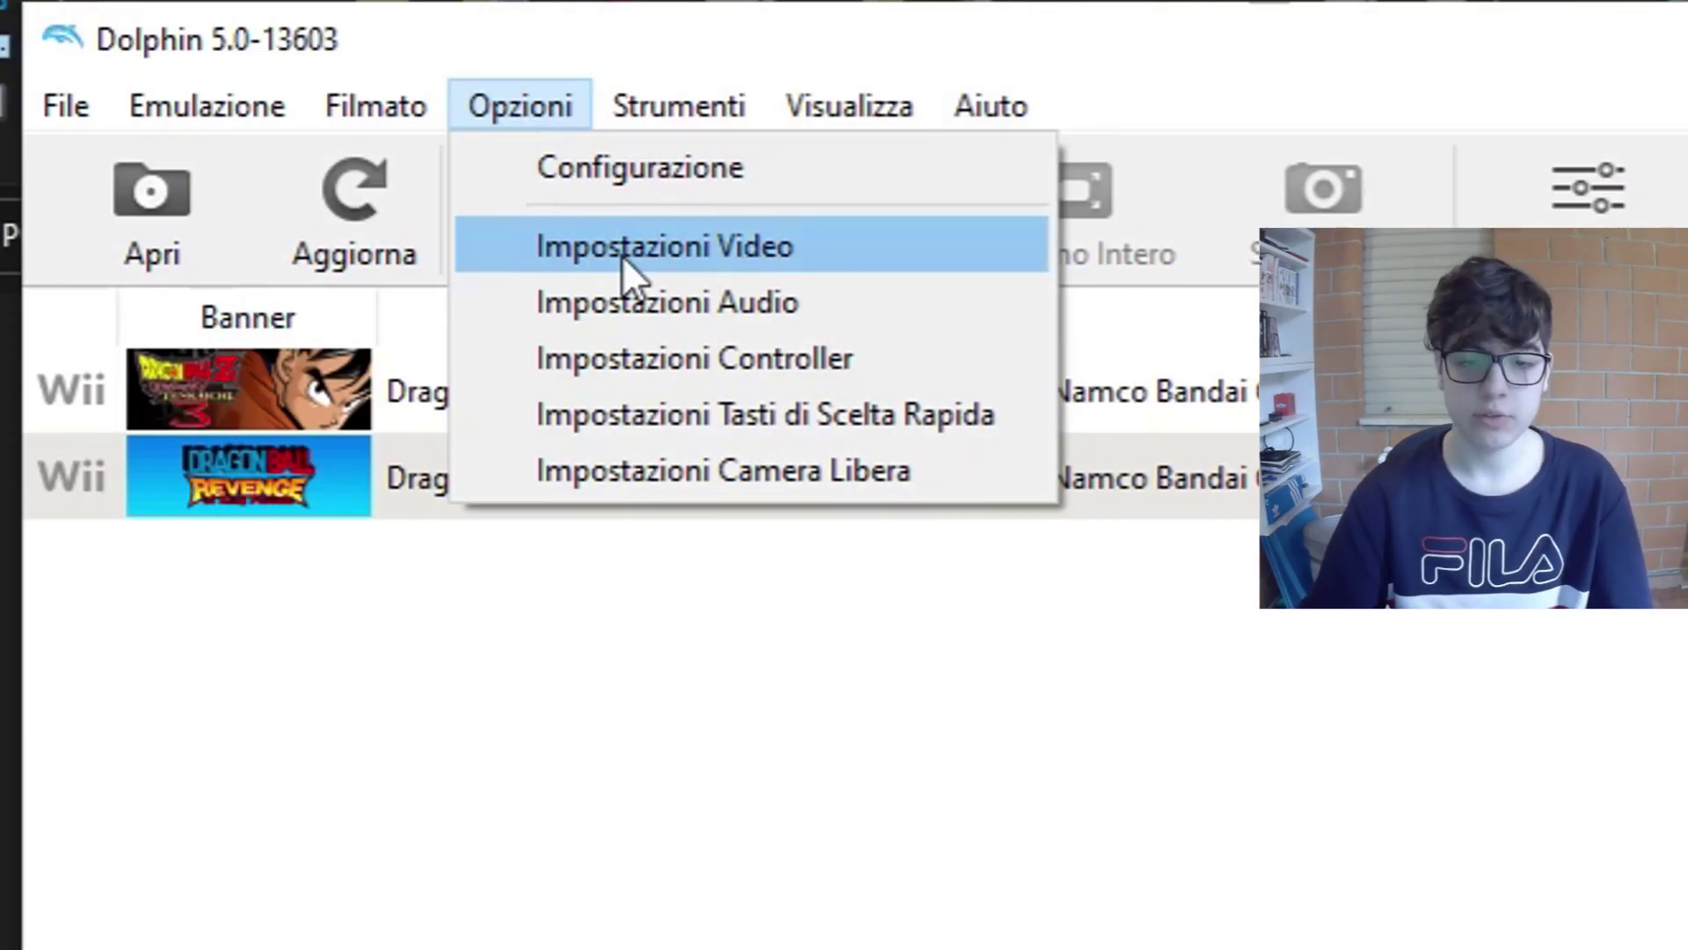
{"action": "left_click", "coordinate": [621, 251]}
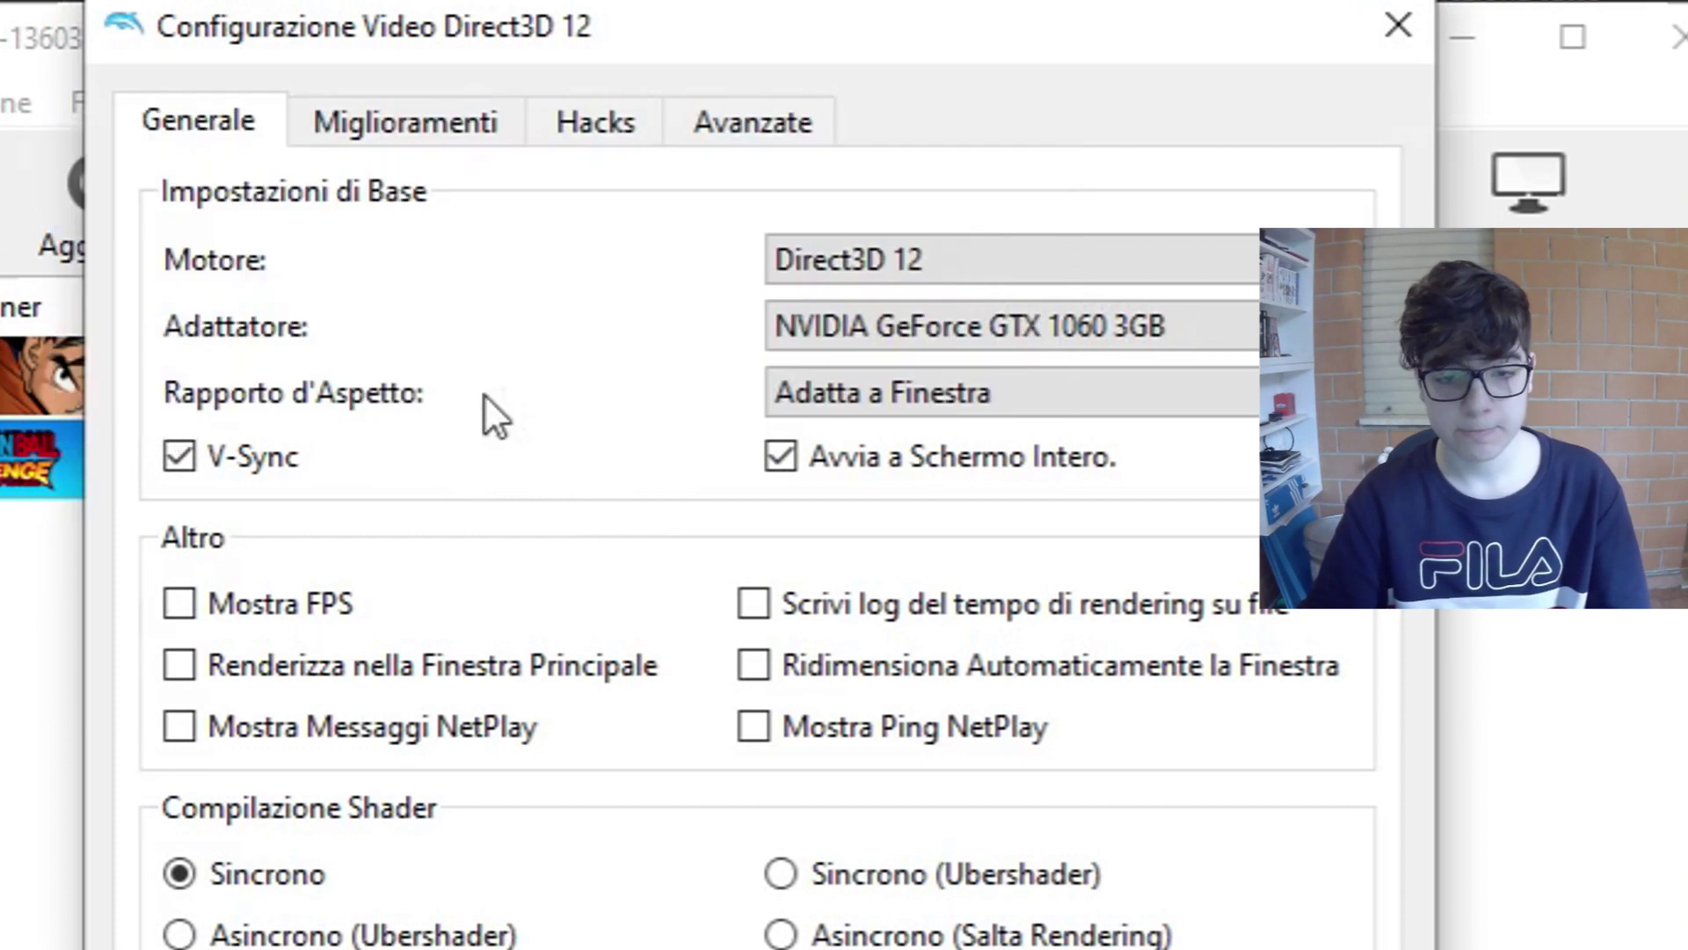
{"action": "mouse_move", "coordinate": [712, 61]}
{"action": "left_mouse_down"}
{"action": "mouse_move", "coordinate": [744, 76]}
{"action": "mouse_move", "coordinate": [707, 74]}
{"action": "left_mouse_up"}
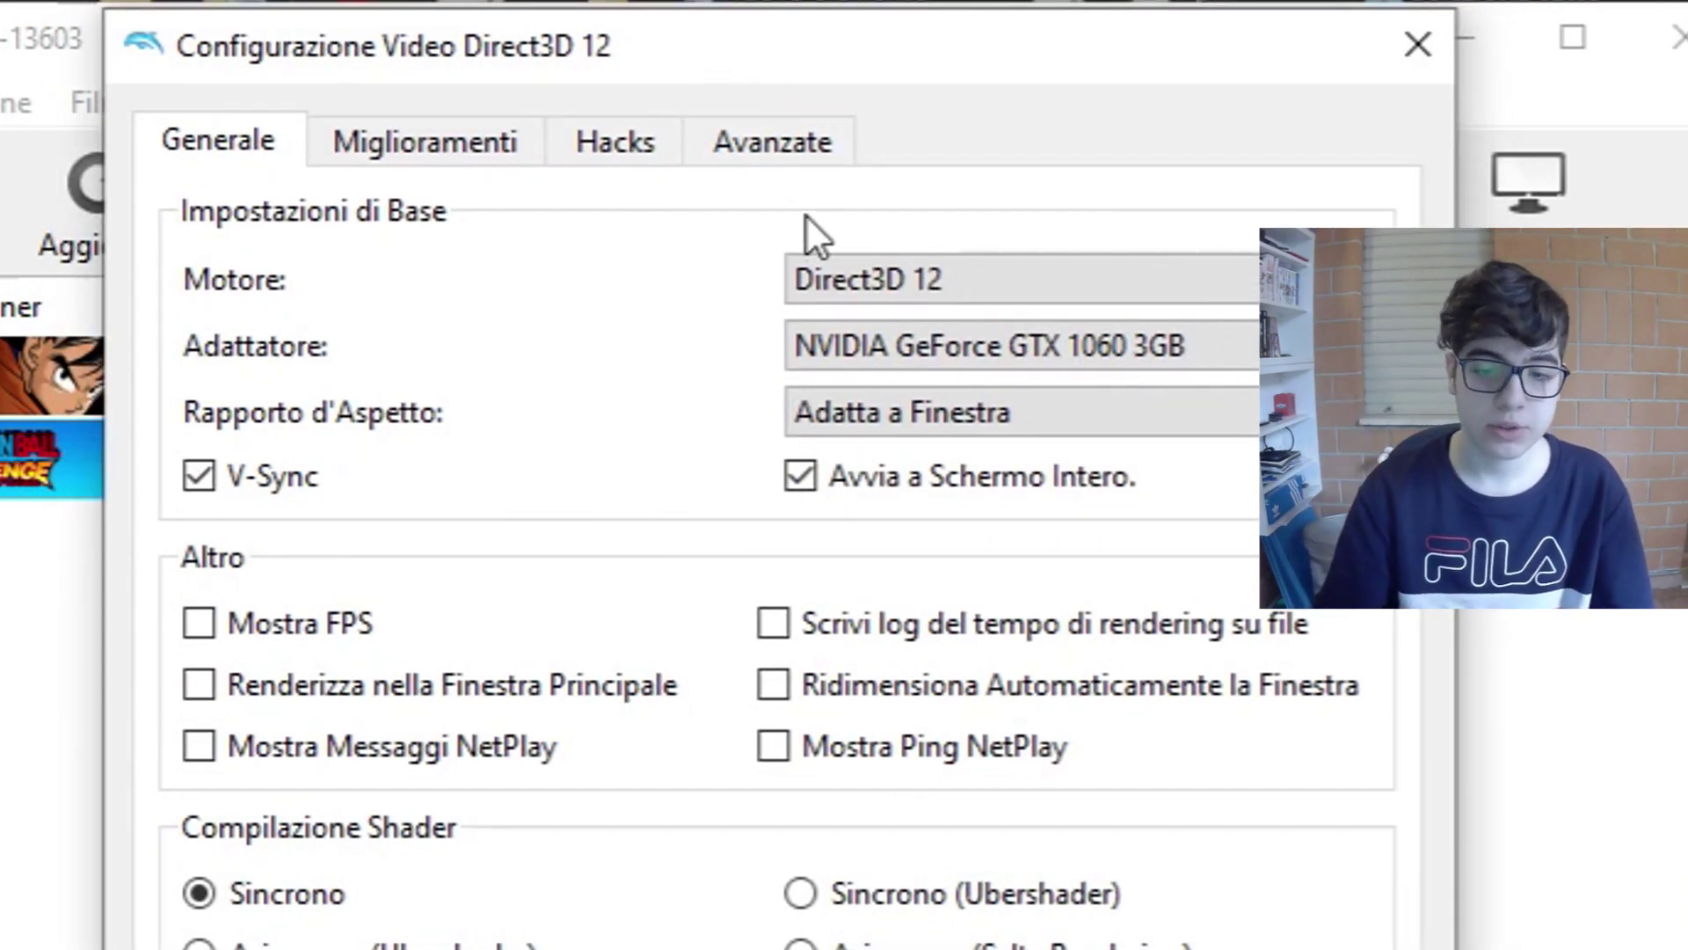
- Examine the available graphics backends and display adapters in the general video settings
{"action": "left_click", "coordinate": [893, 268]}
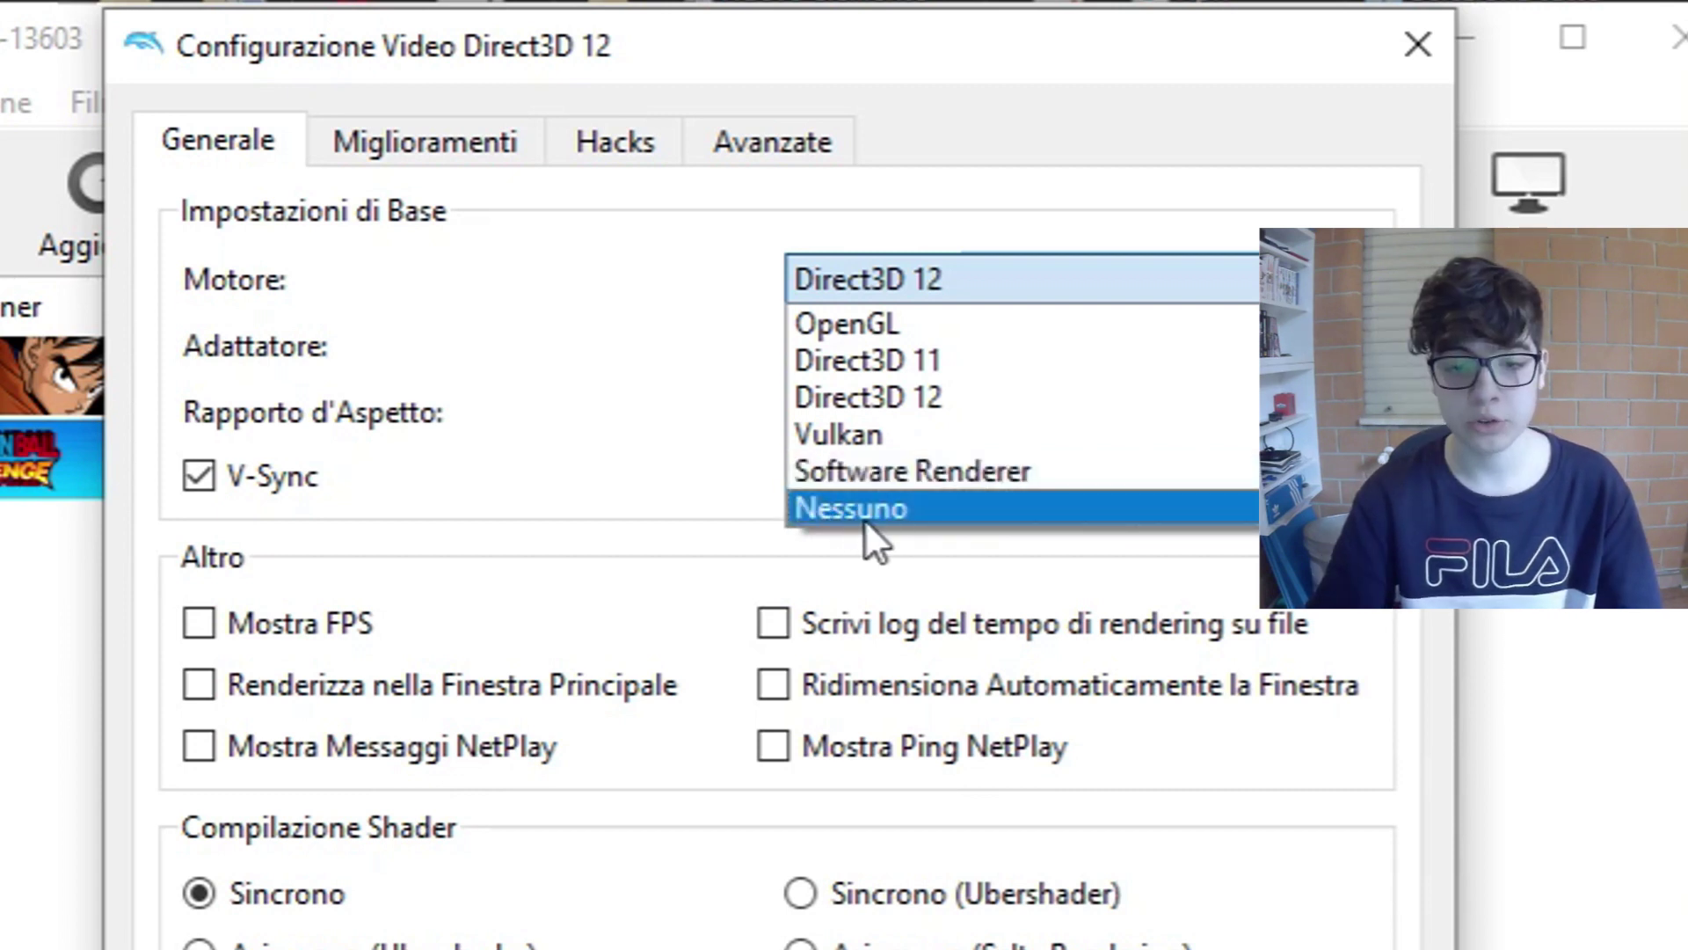
{"action": "left_click", "coordinate": [752, 419]}
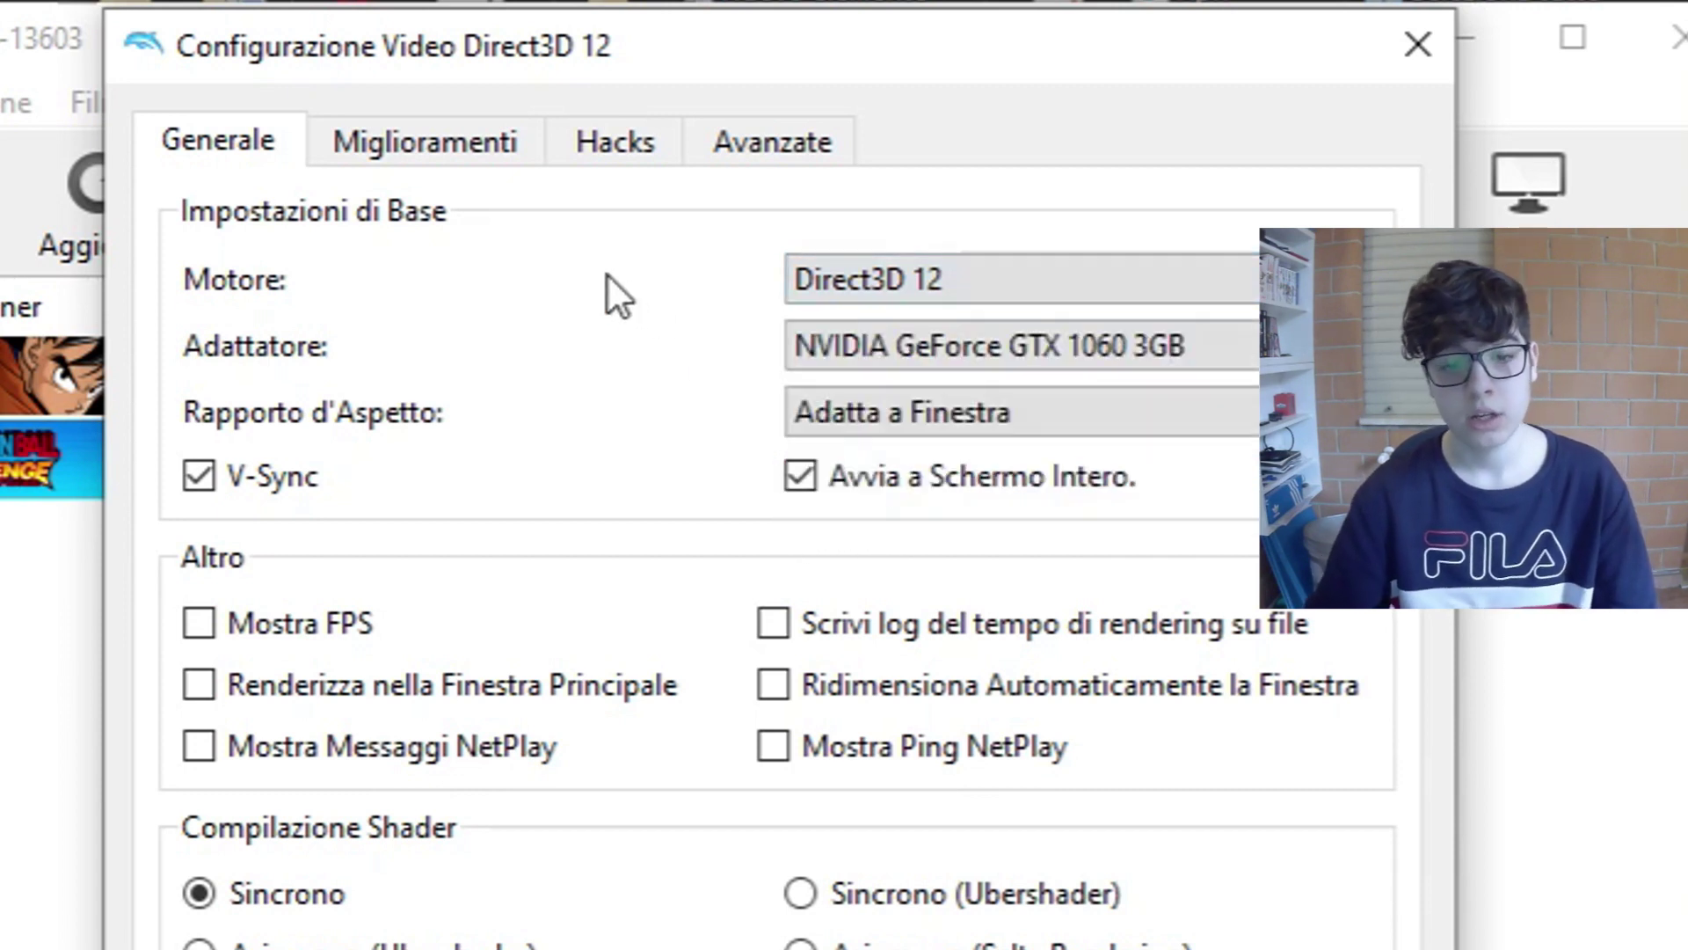
{"action": "left_click", "coordinate": [815, 356]}
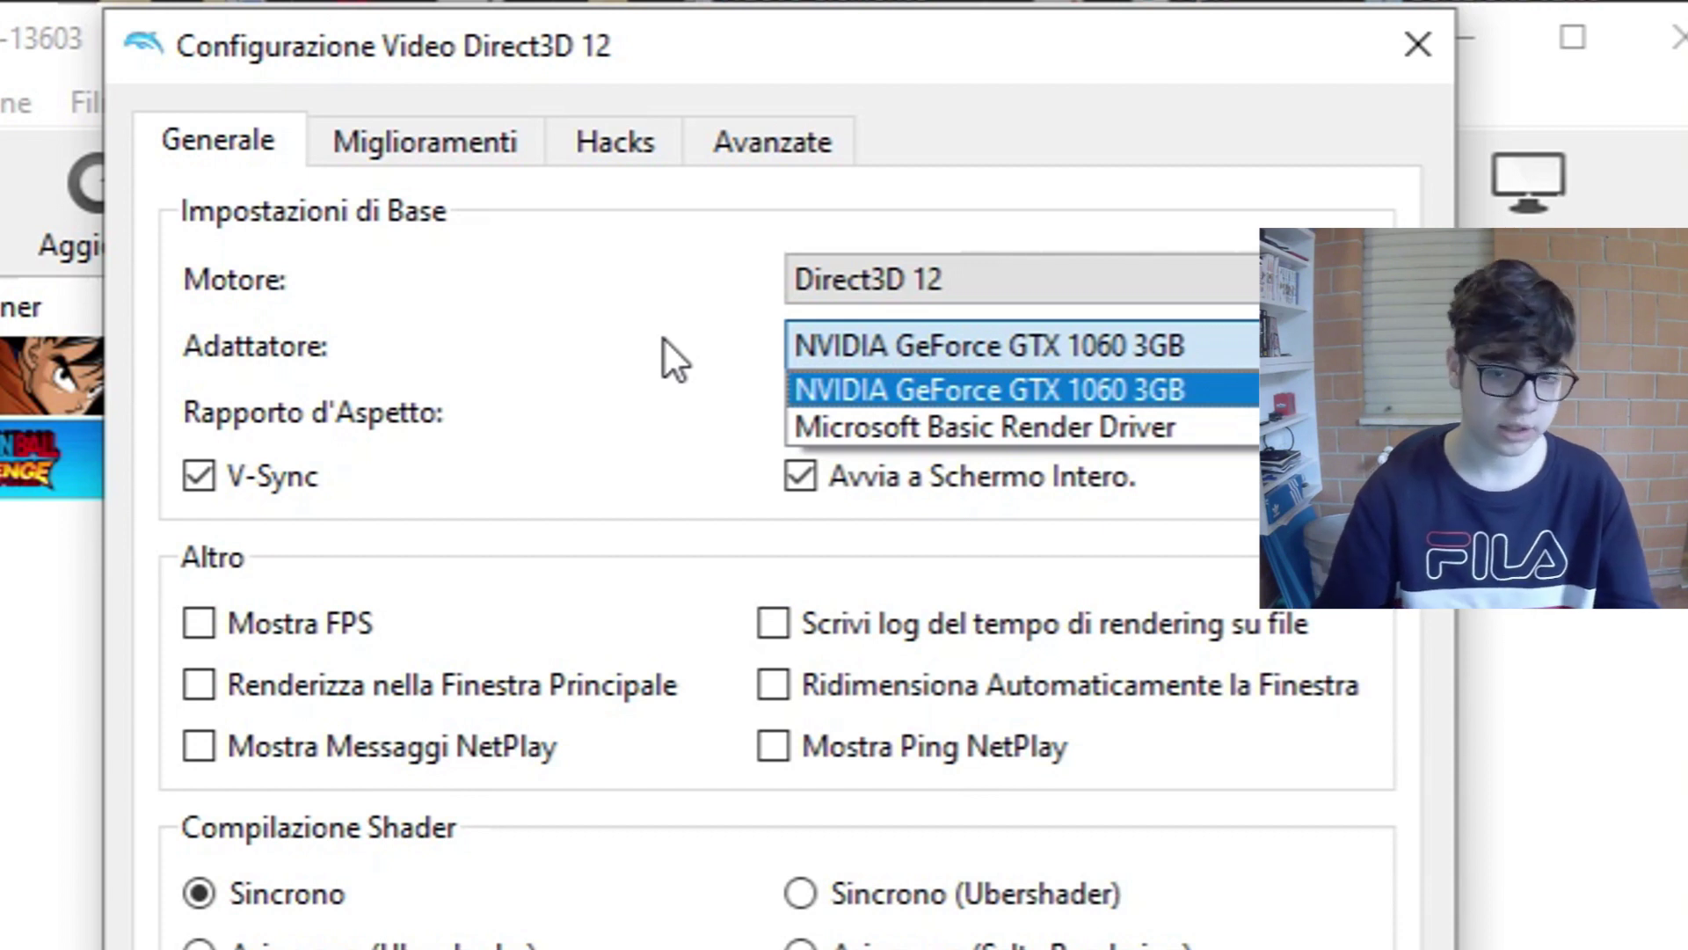
{"action": "left_click", "coordinate": [665, 341]}
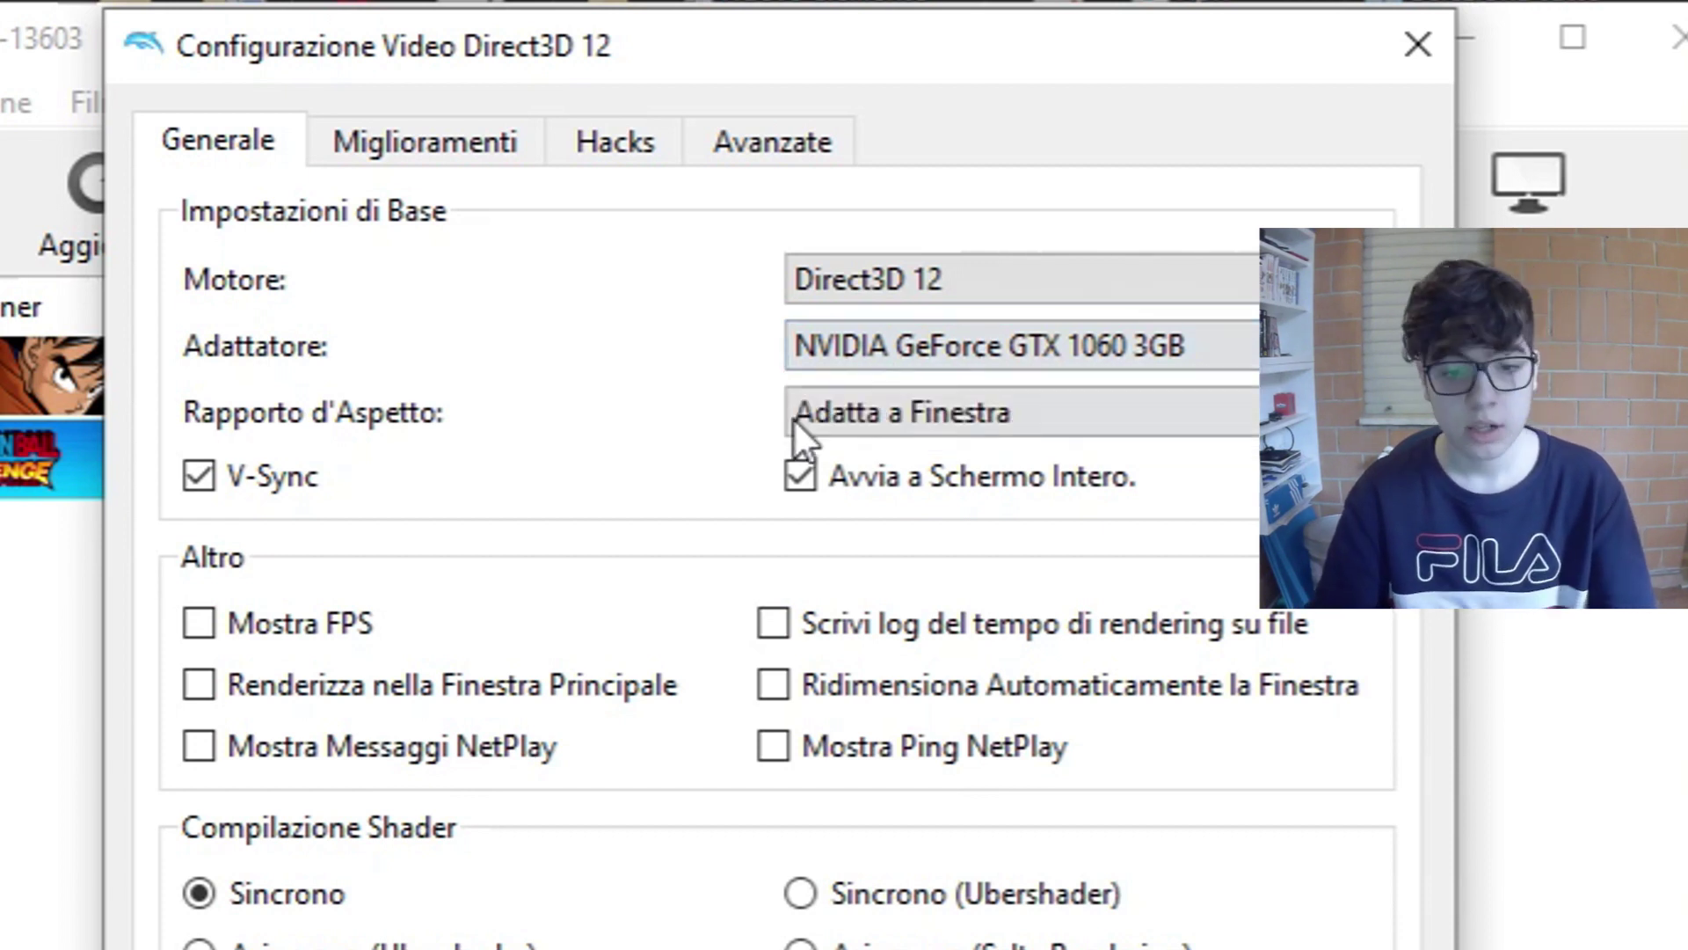
- Examine the available aspect ratio modes in the general video settings
{"action": "left_click", "coordinate": [888, 426]}
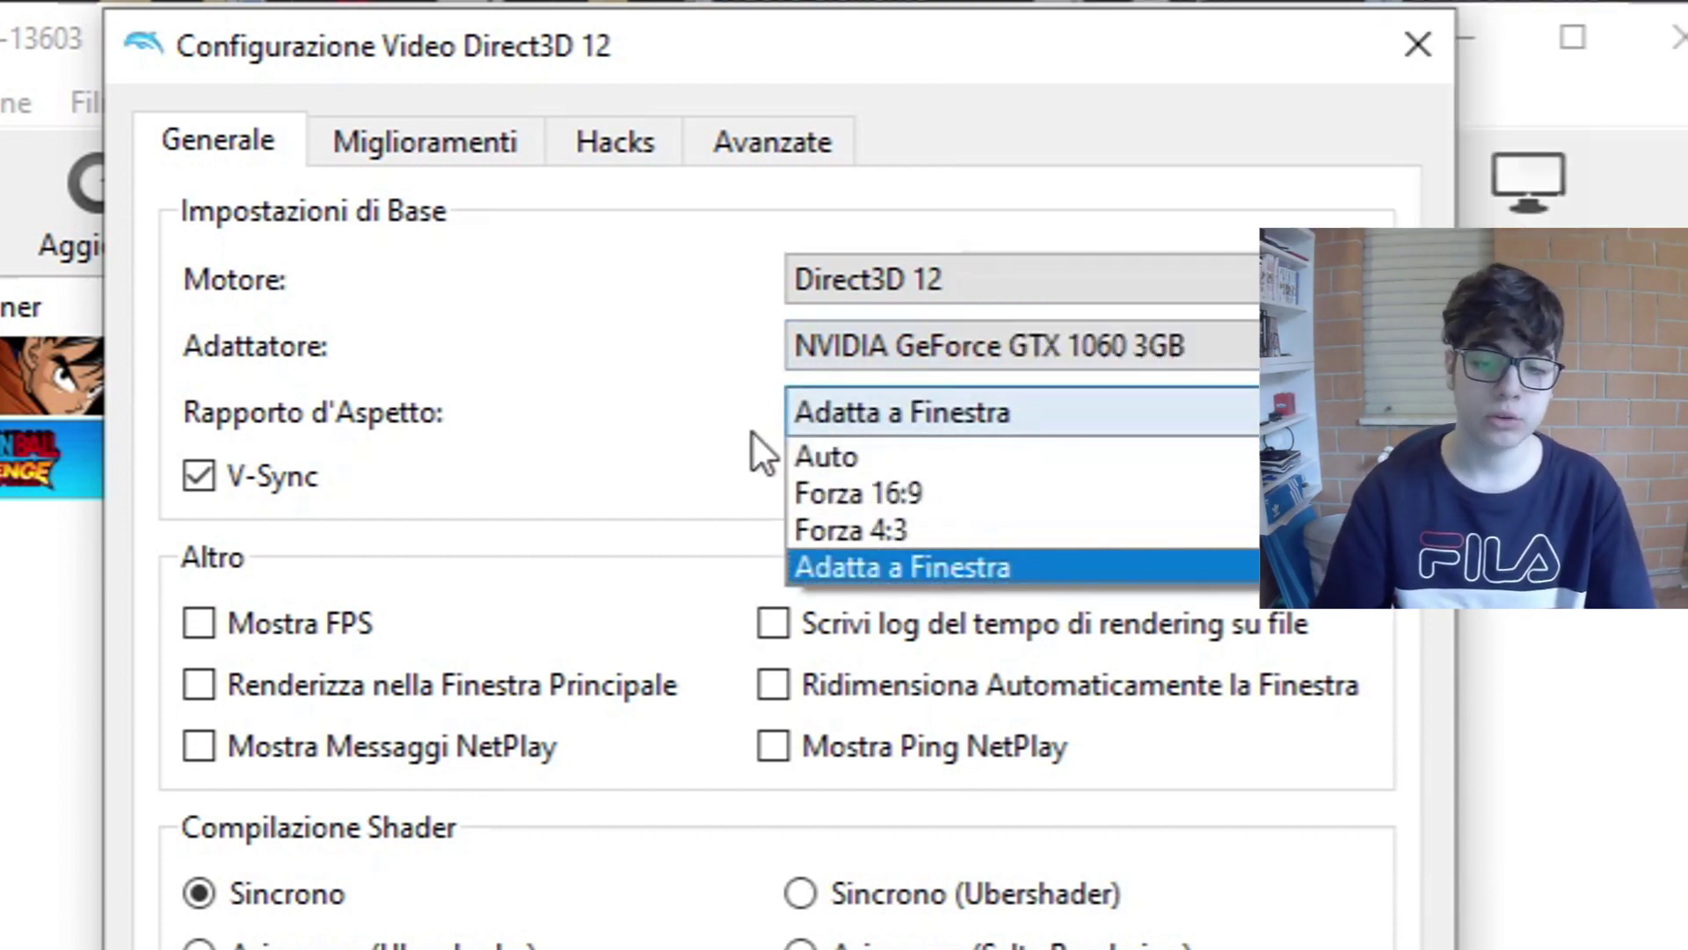
{"action": "left_click", "coordinate": [673, 420]}
{"action": "left_click", "coordinate": [869, 415]}
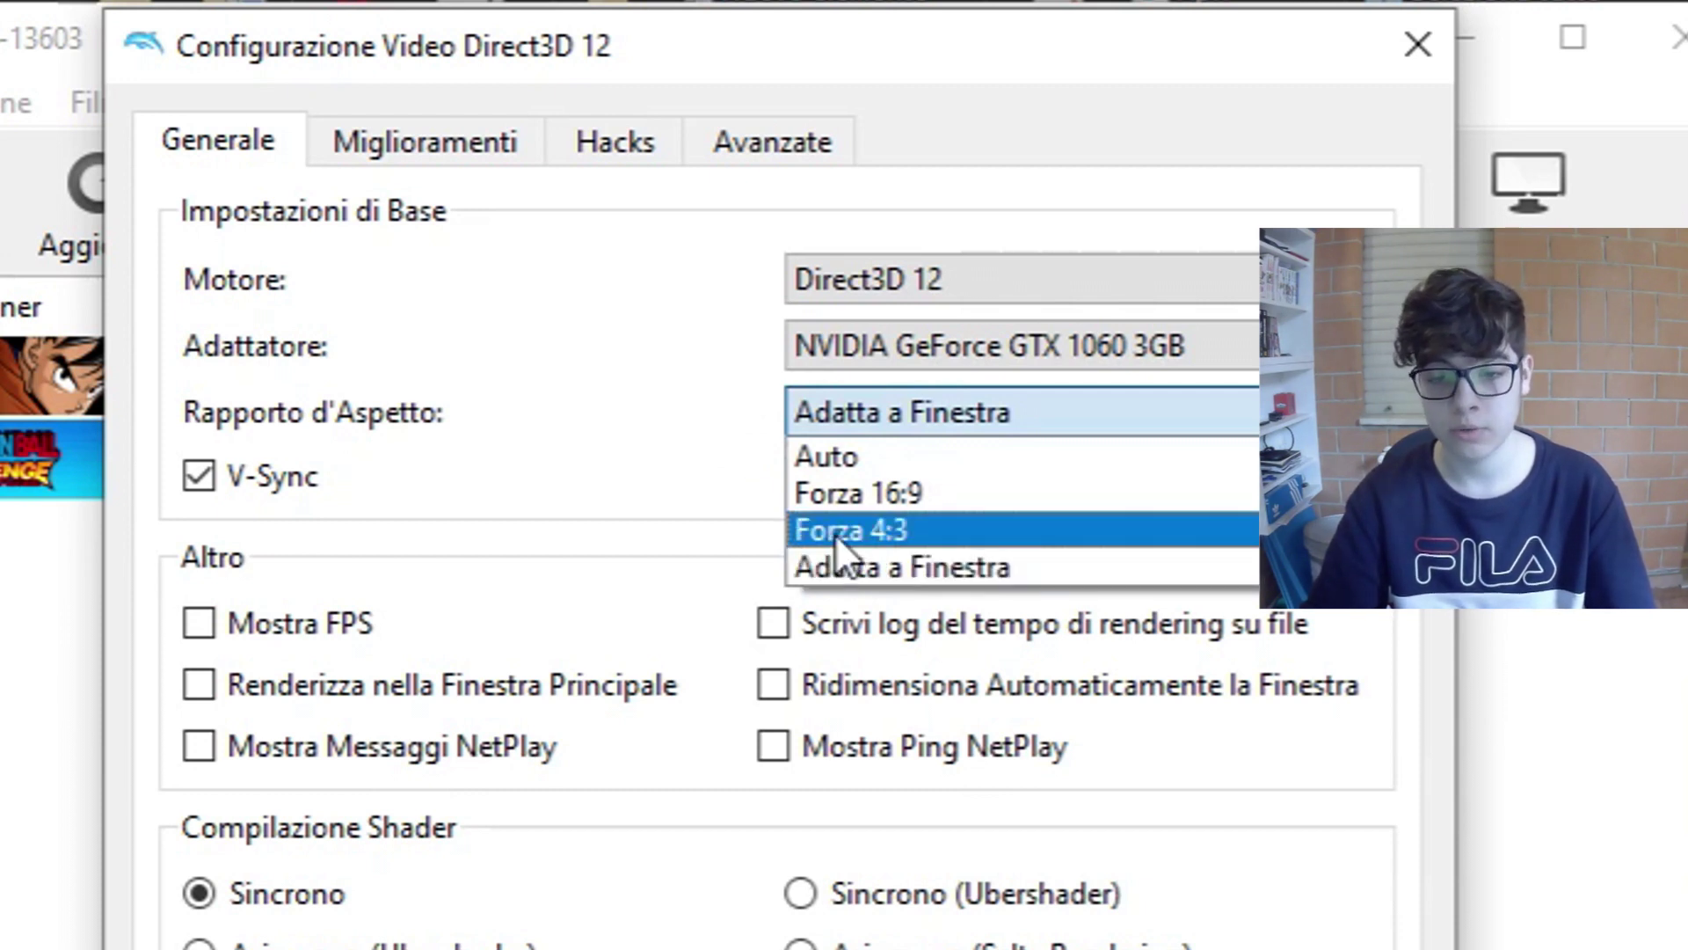
{"action": "left_click", "coordinate": [552, 377]}
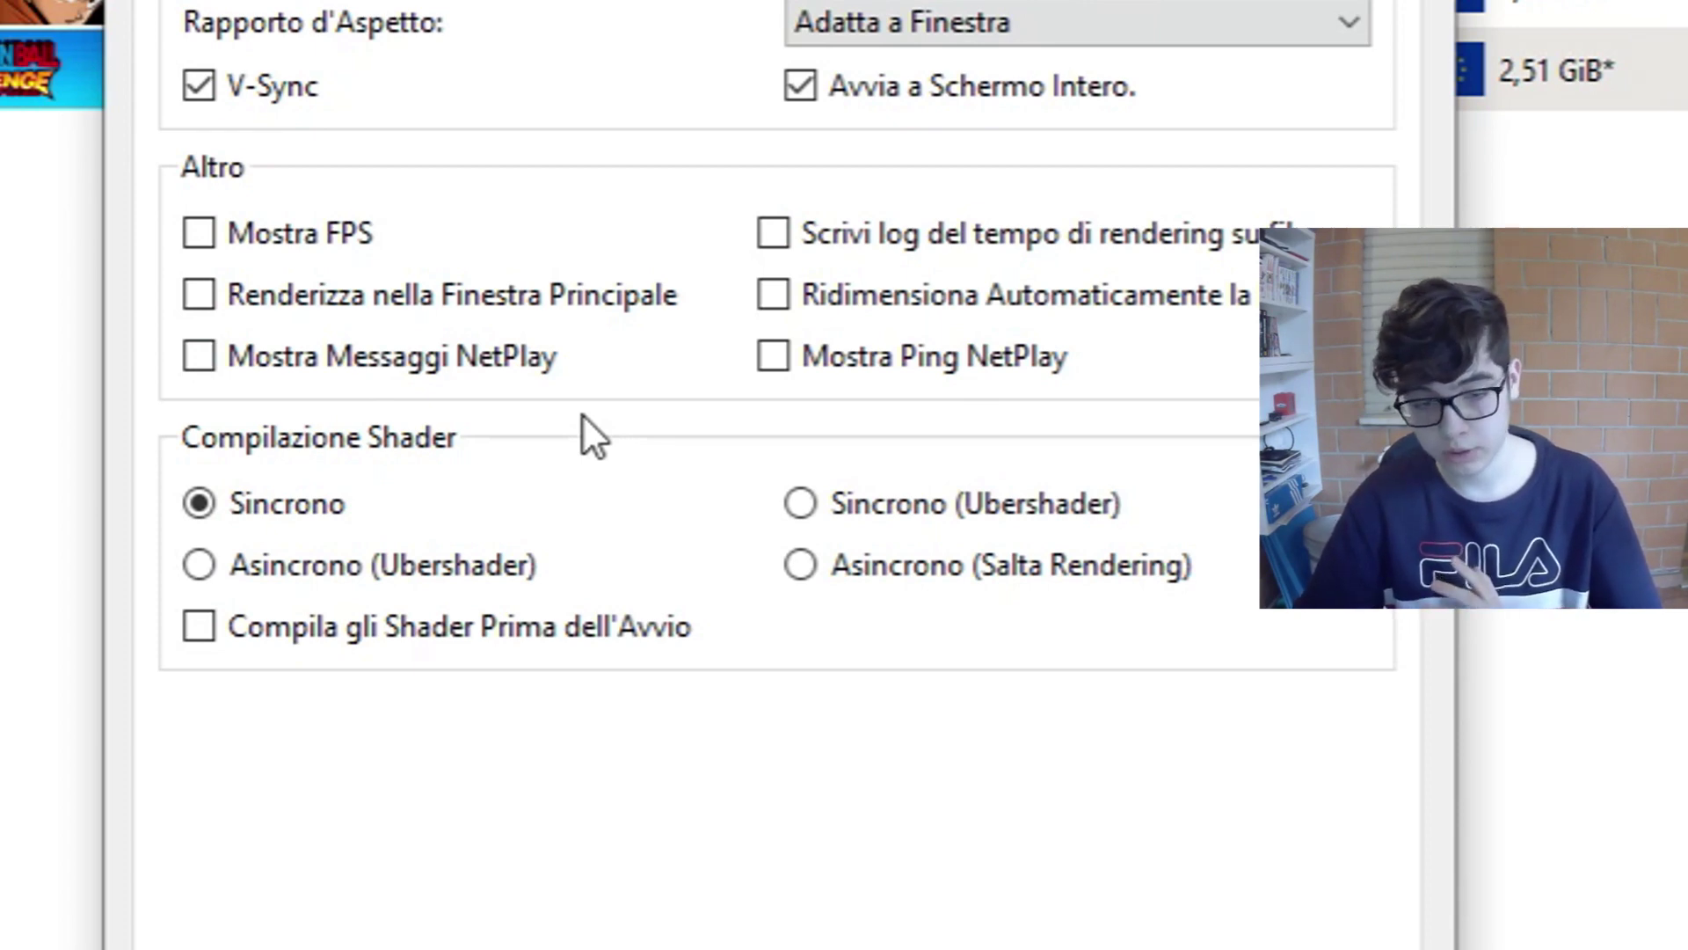
- Examine the available internal resolutions in the video enhancement settings
{"action": "left_click", "coordinate": [385, 147]}
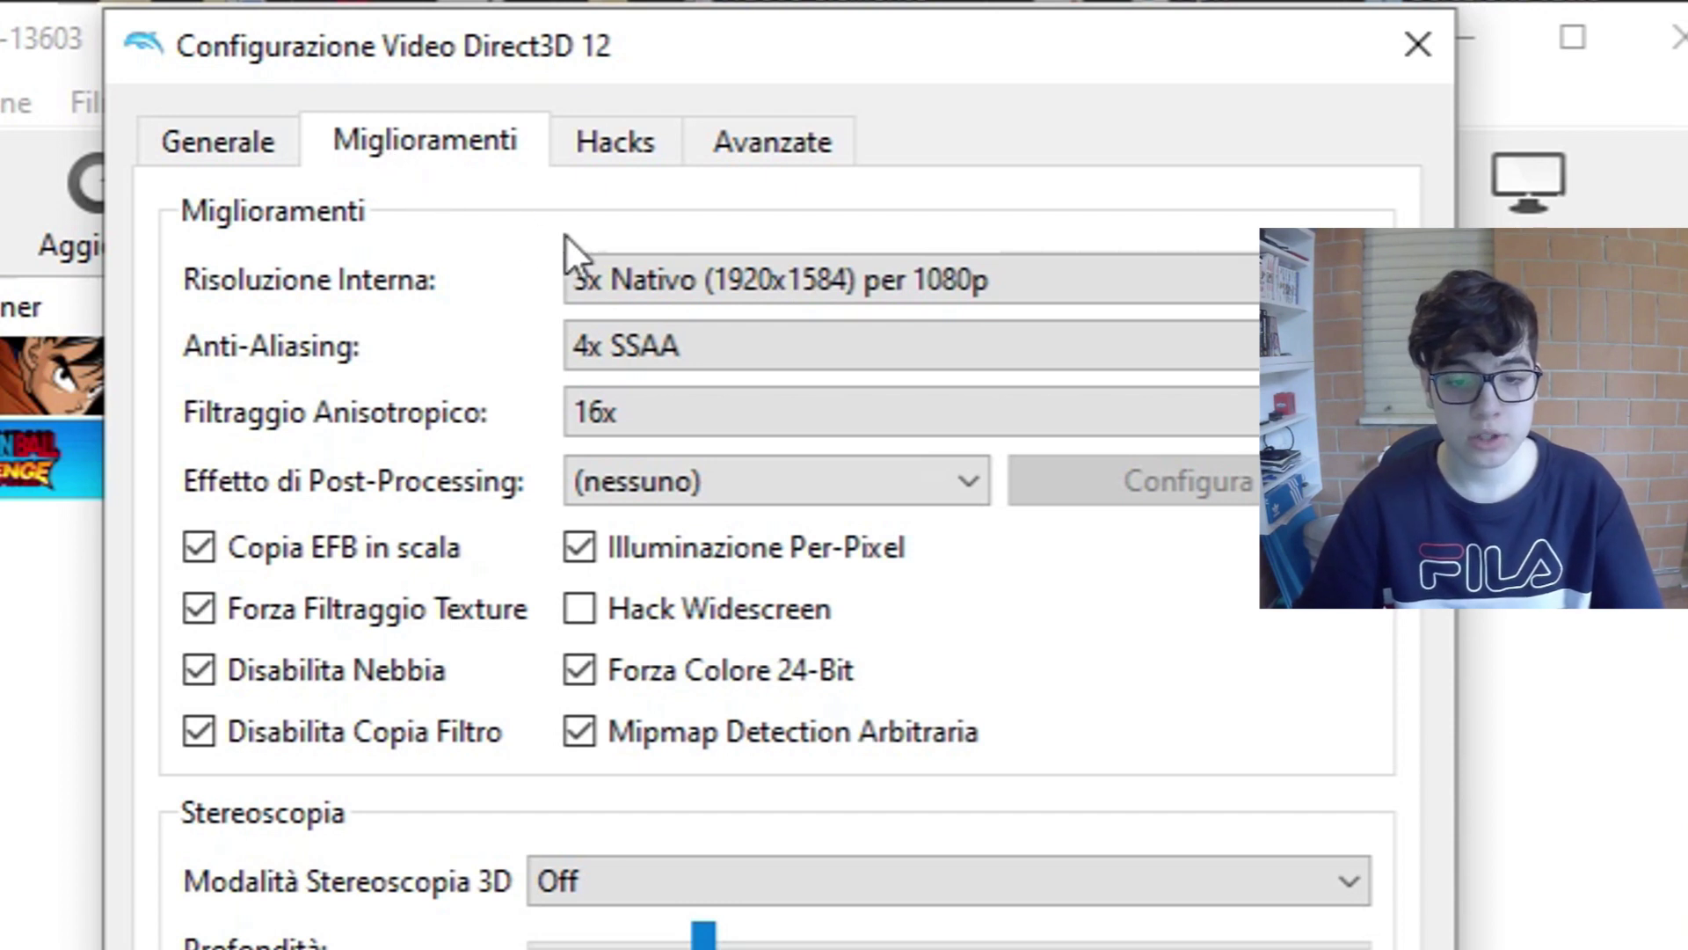
{"action": "left_click", "coordinate": [626, 273]}
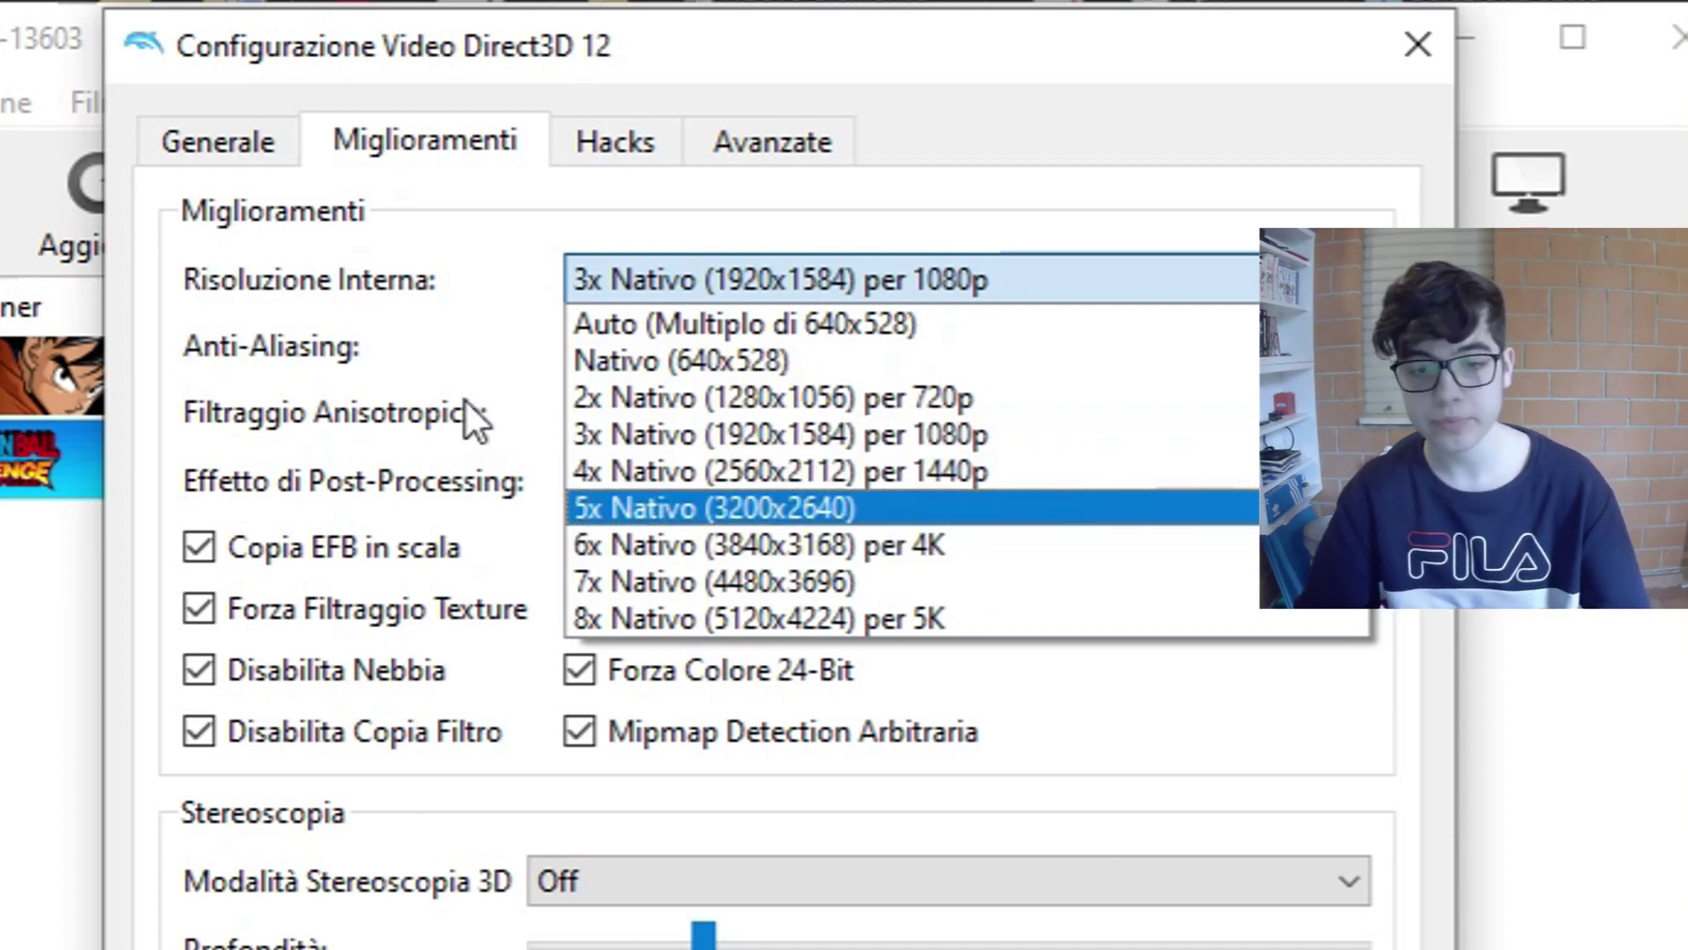
{"action": "left_click", "coordinate": [357, 306]}
{"action": "left_click", "coordinate": [616, 292]}
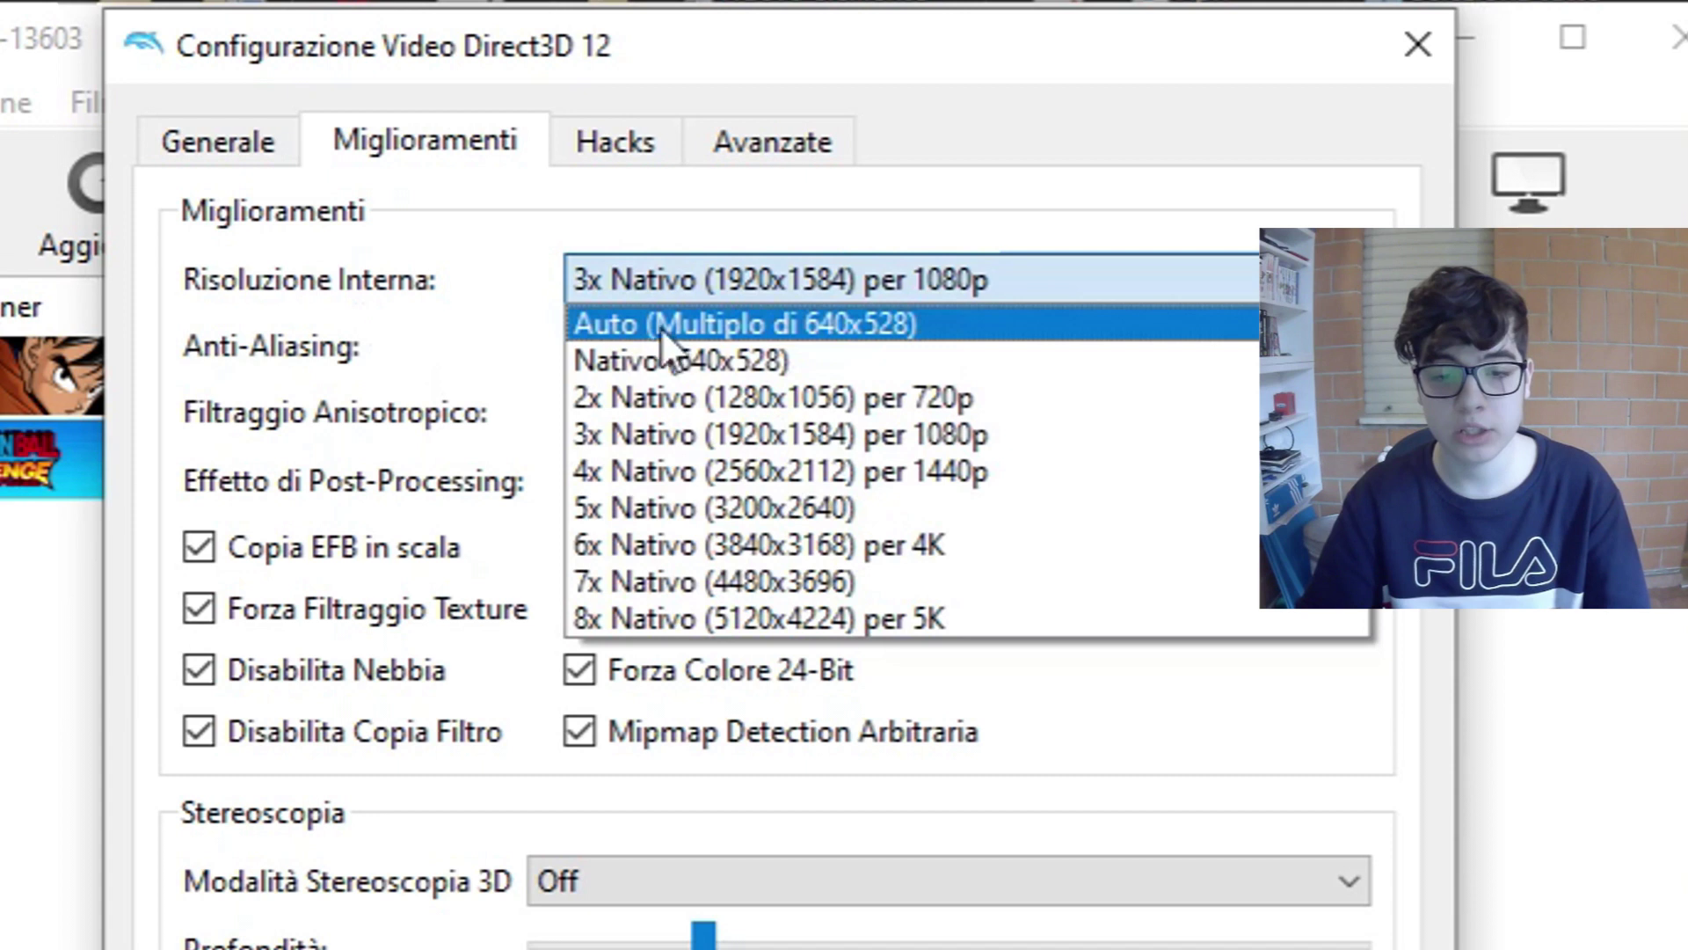
{"action": "left_click", "coordinate": [473, 305]}
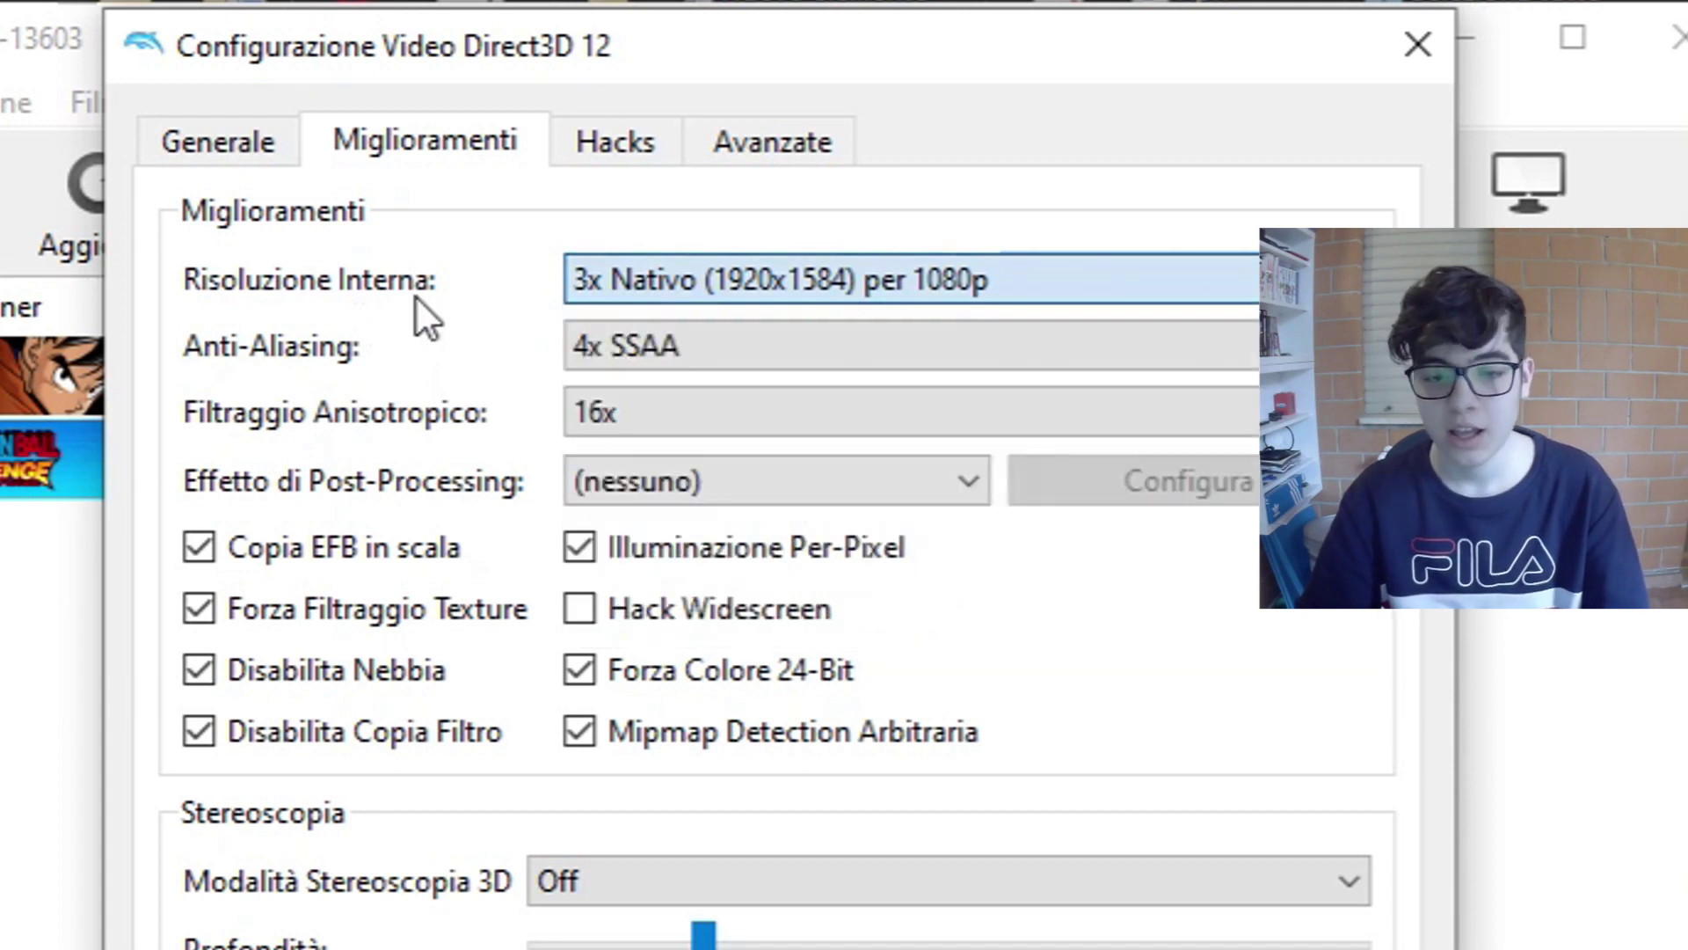
- Examine the available anti-aliasing modes and anisotropic filtering levels in the video enhancements
{"action": "left_click", "coordinate": [603, 357]}
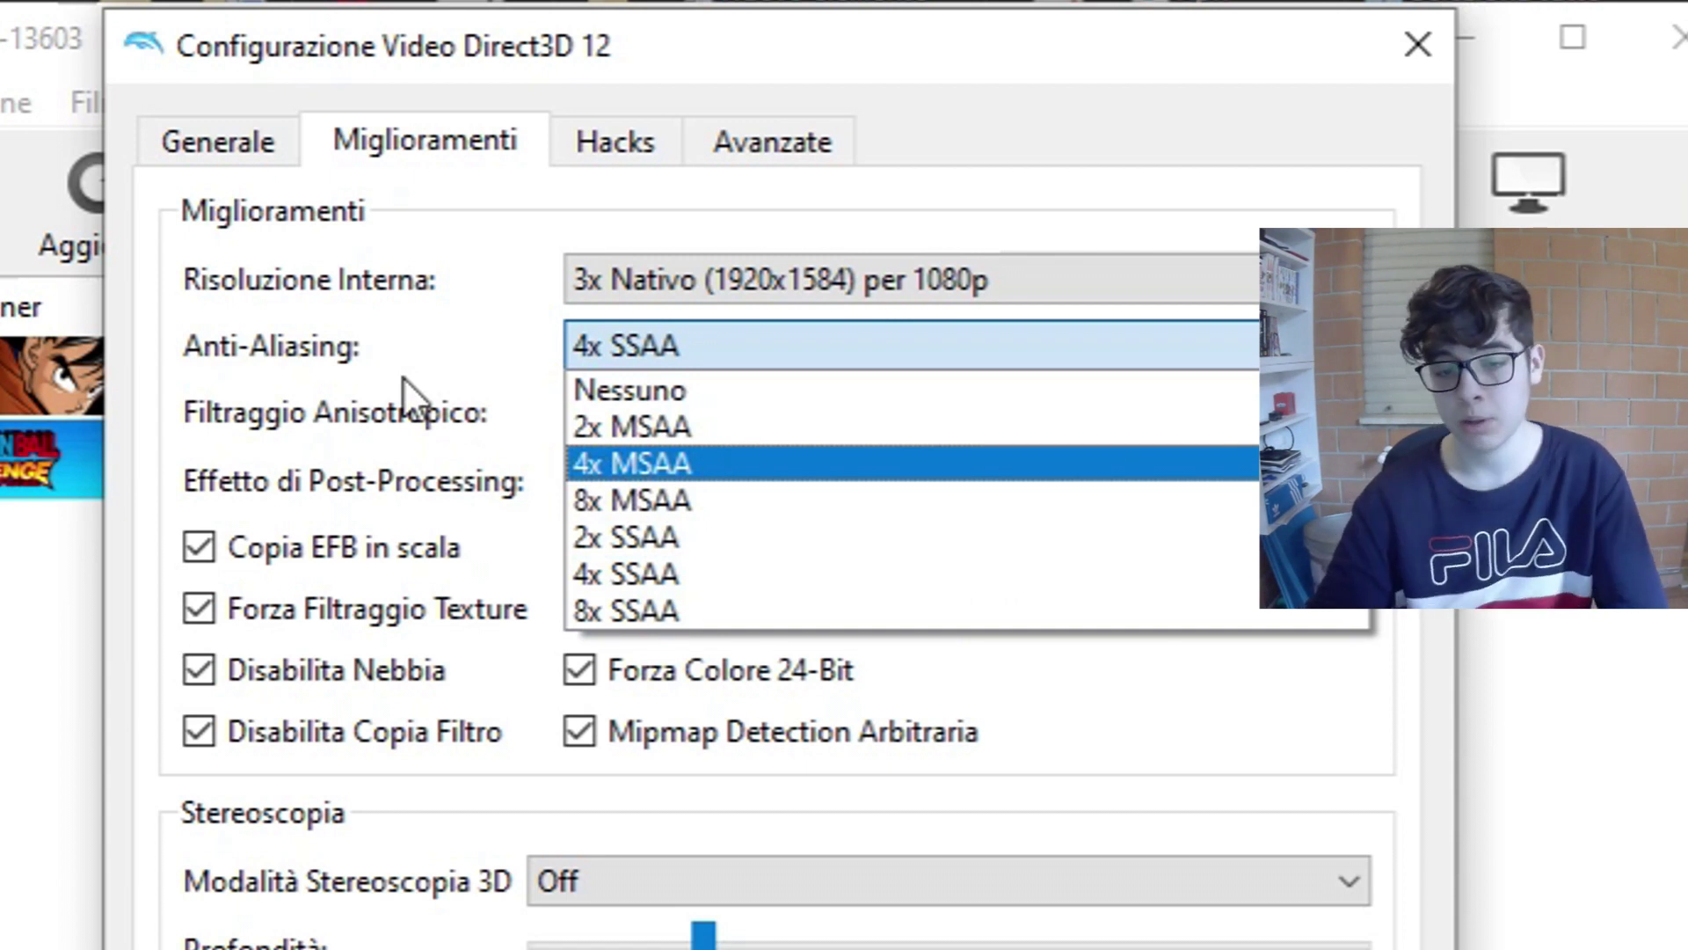
{"action": "left_click", "coordinate": [567, 567]}
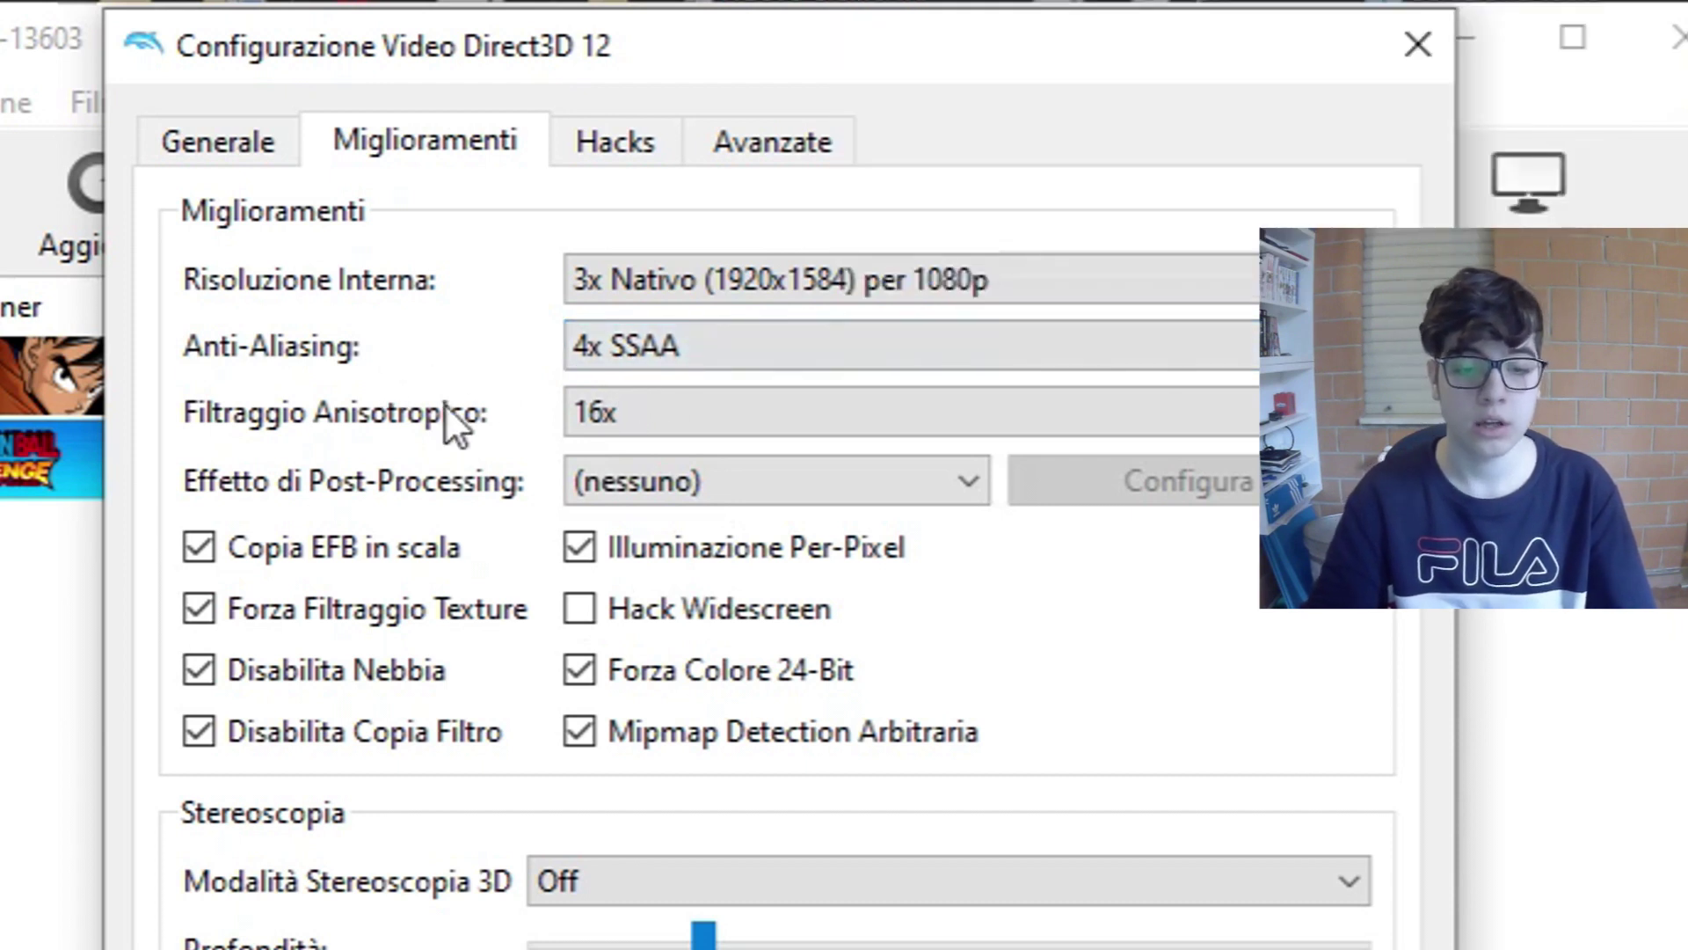
{"action": "left_click", "coordinate": [617, 419]}
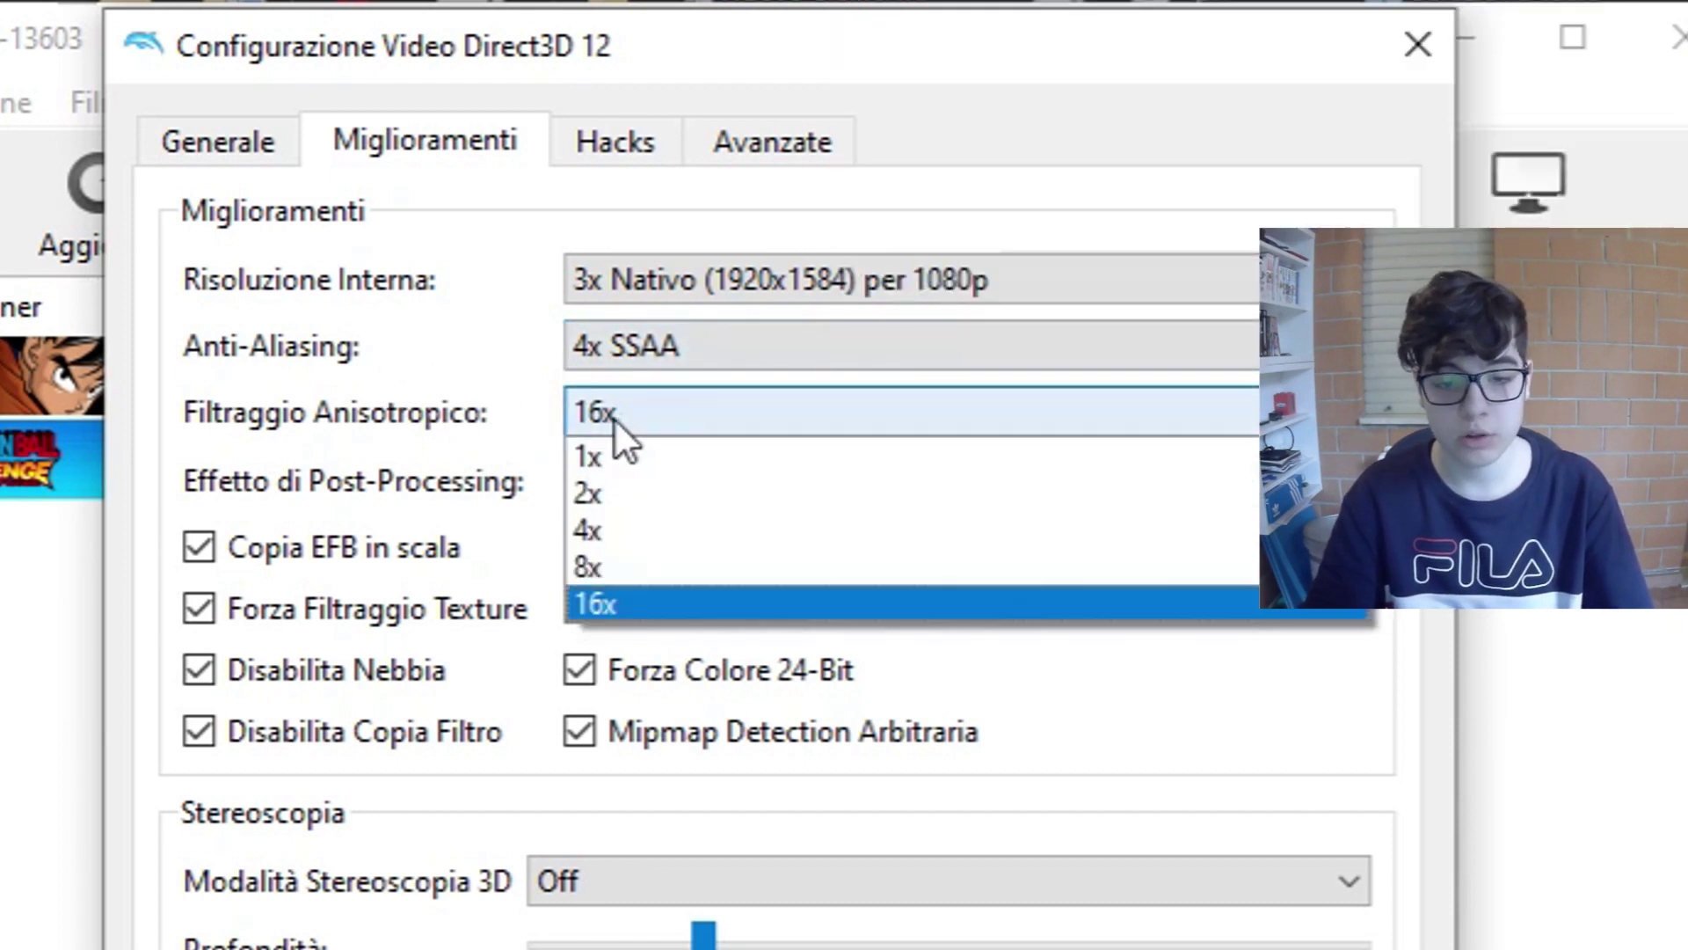
{"action": "left_click", "coordinate": [441, 368]}
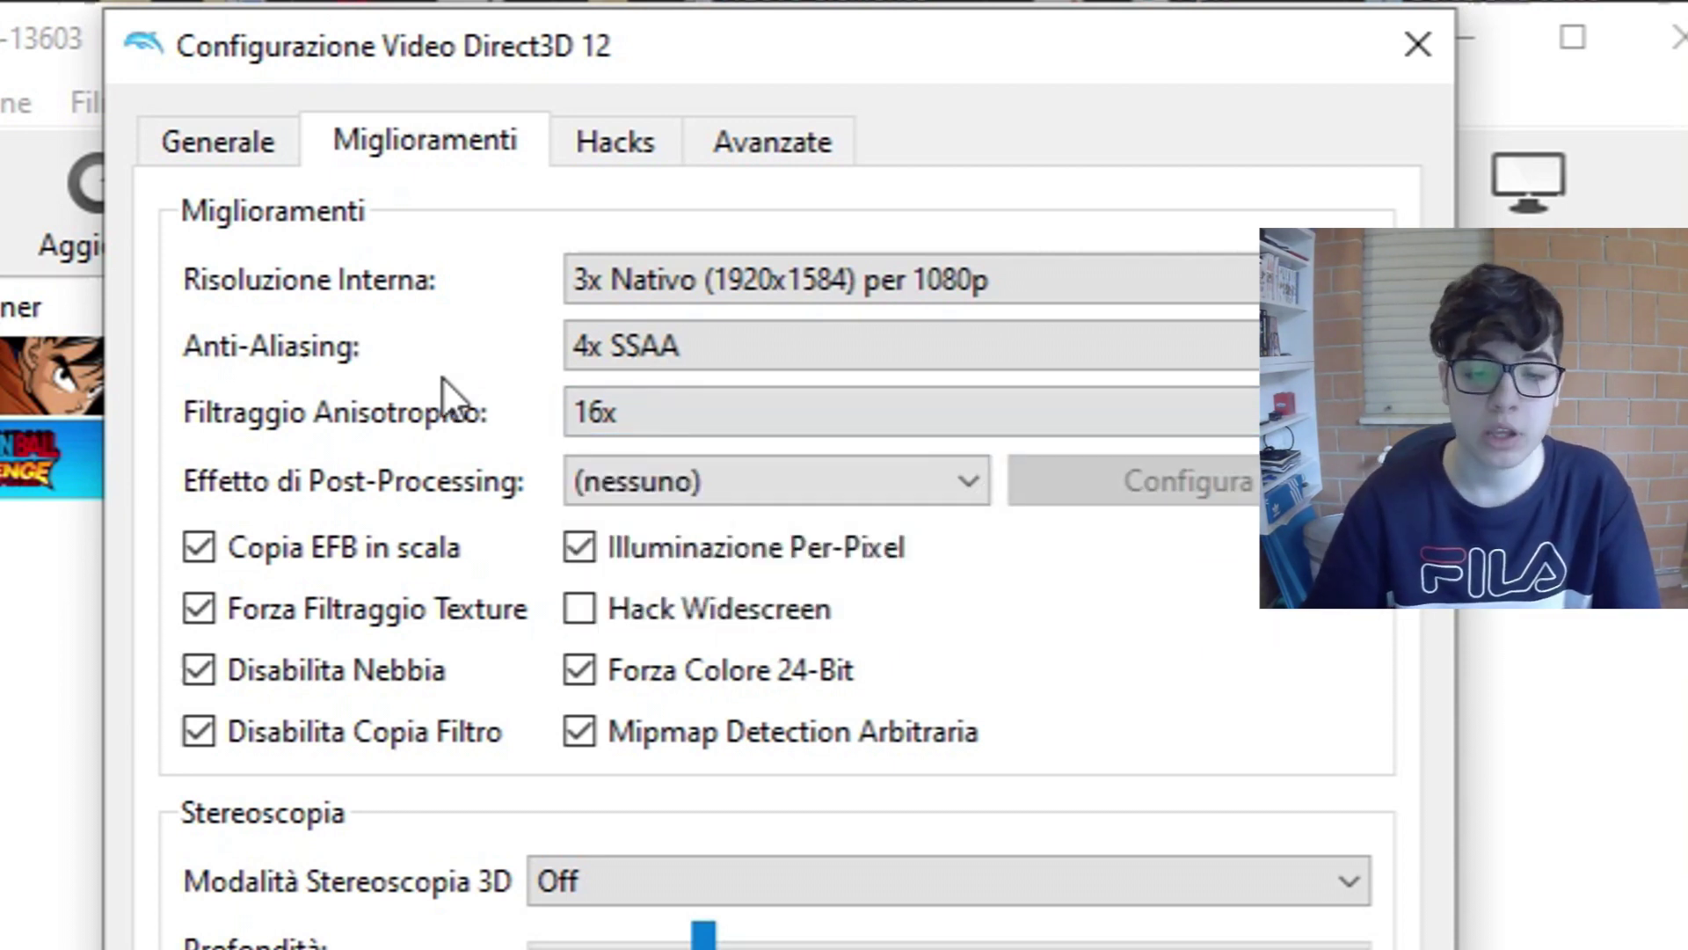
- Examine the available post-processing effects and the scaled EFB copy option in the video enhancements
{"action": "left_click", "coordinate": [615, 492]}
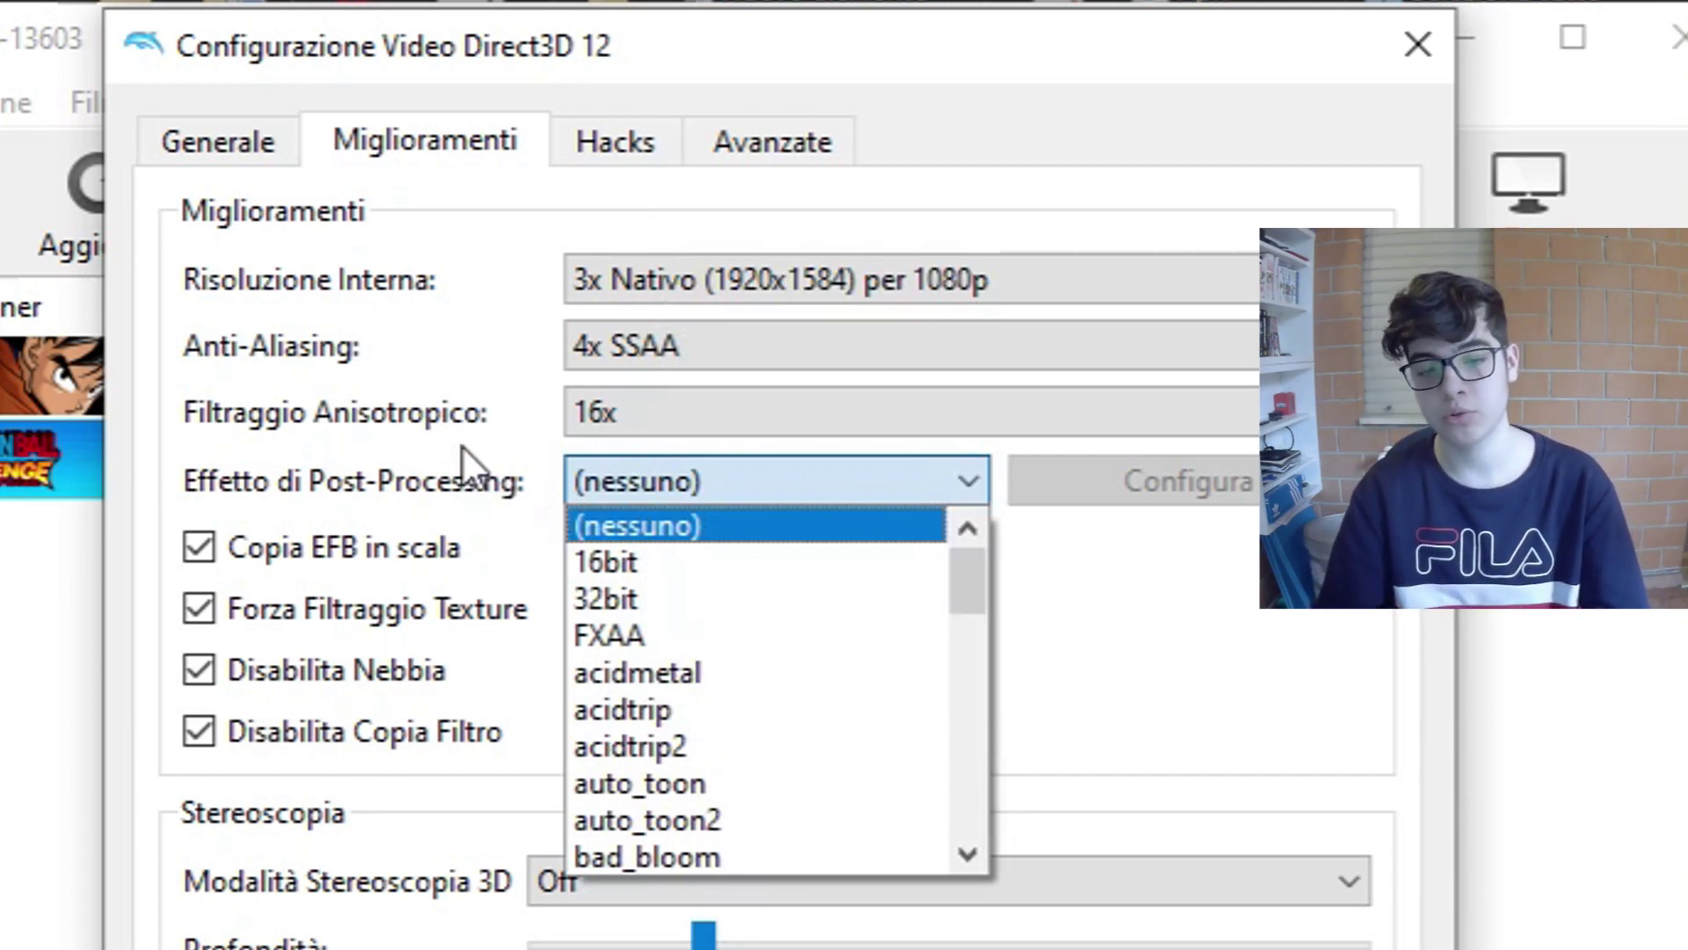
{"action": "left_click", "coordinate": [414, 430]}
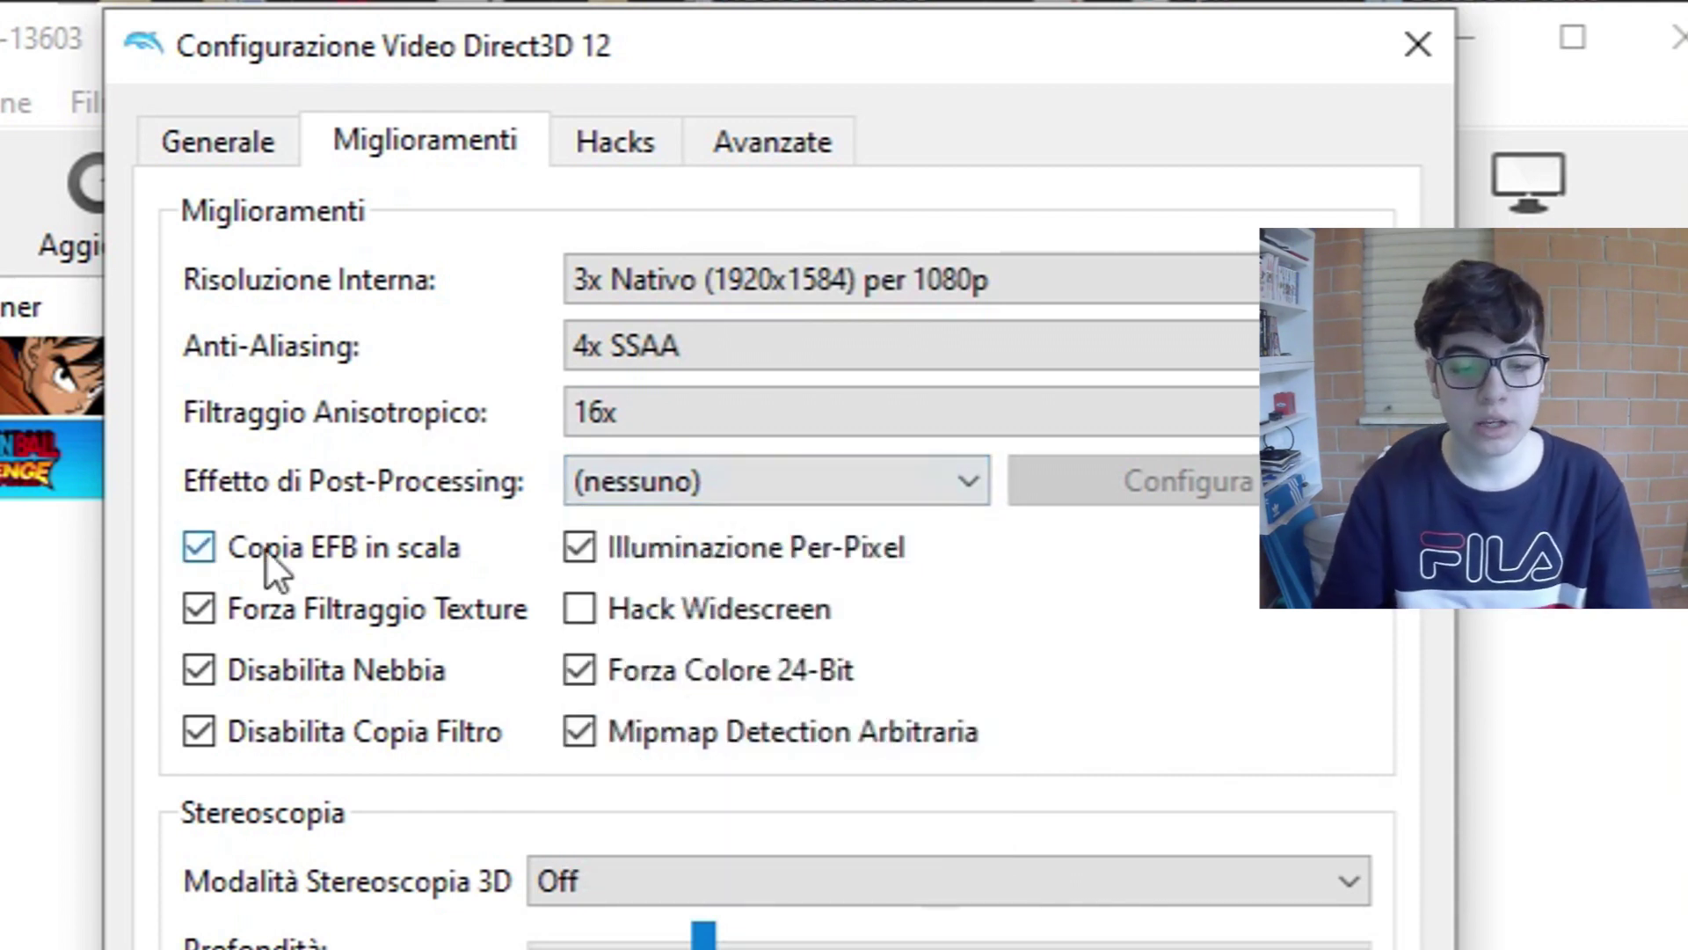
{"action": "mouse_move", "coordinate": [304, 561]}
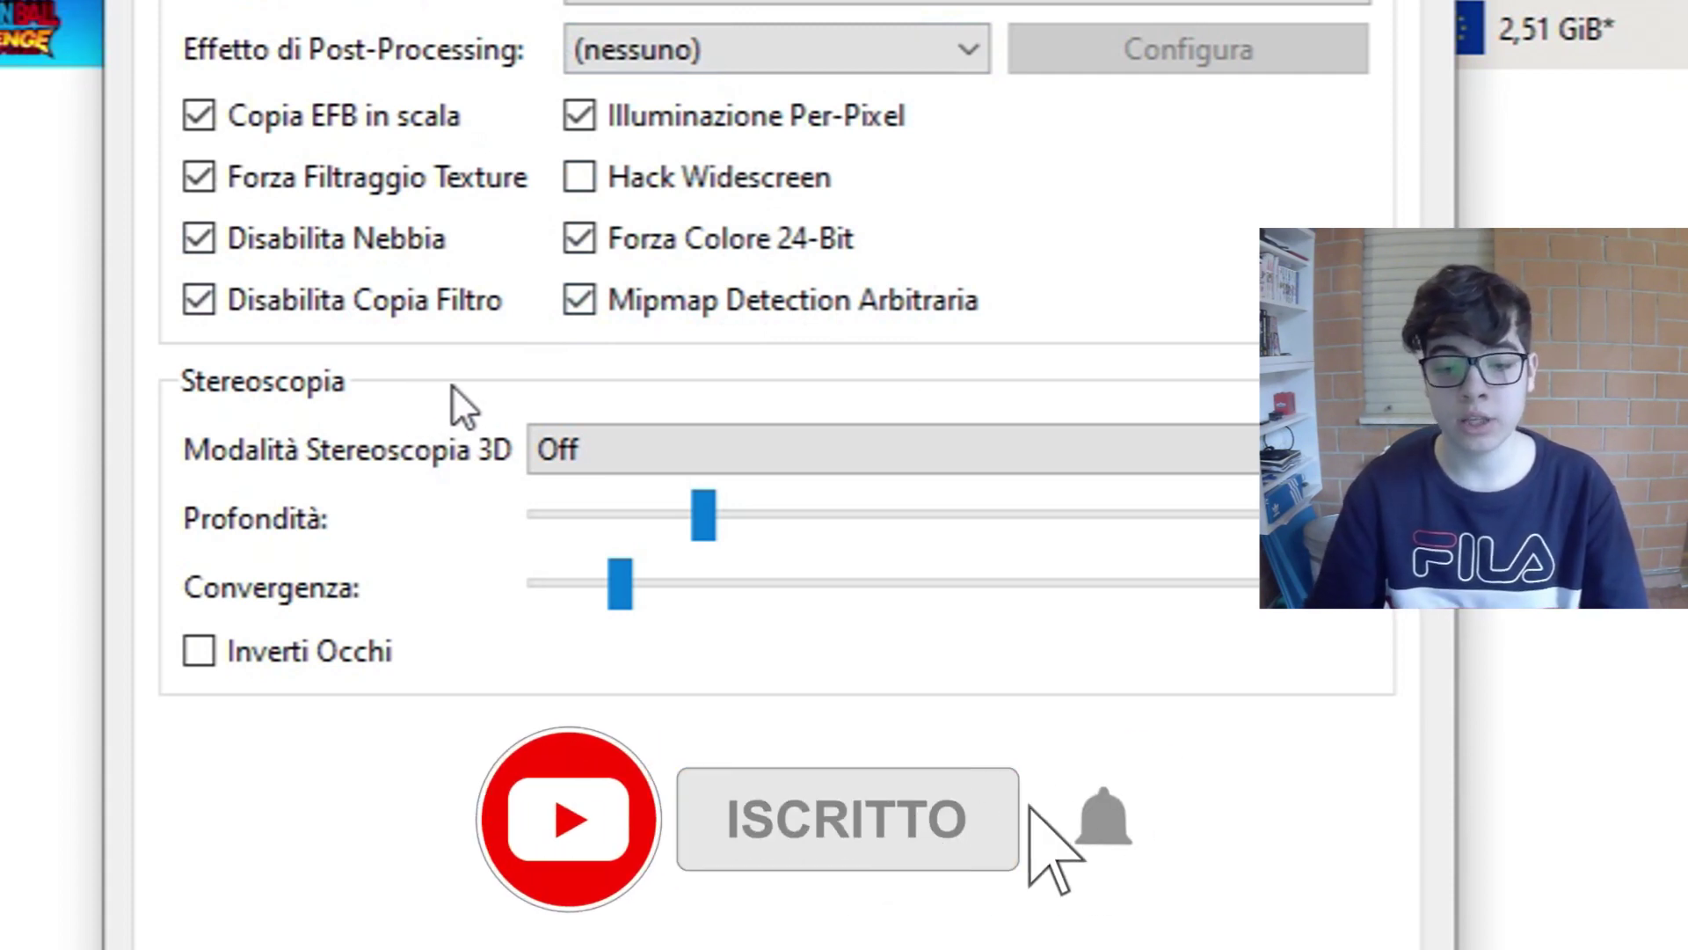
- Examine the available 3D stereoscopy modes in the video enhancement settings
{"action": "left_click", "coordinate": [545, 431]}
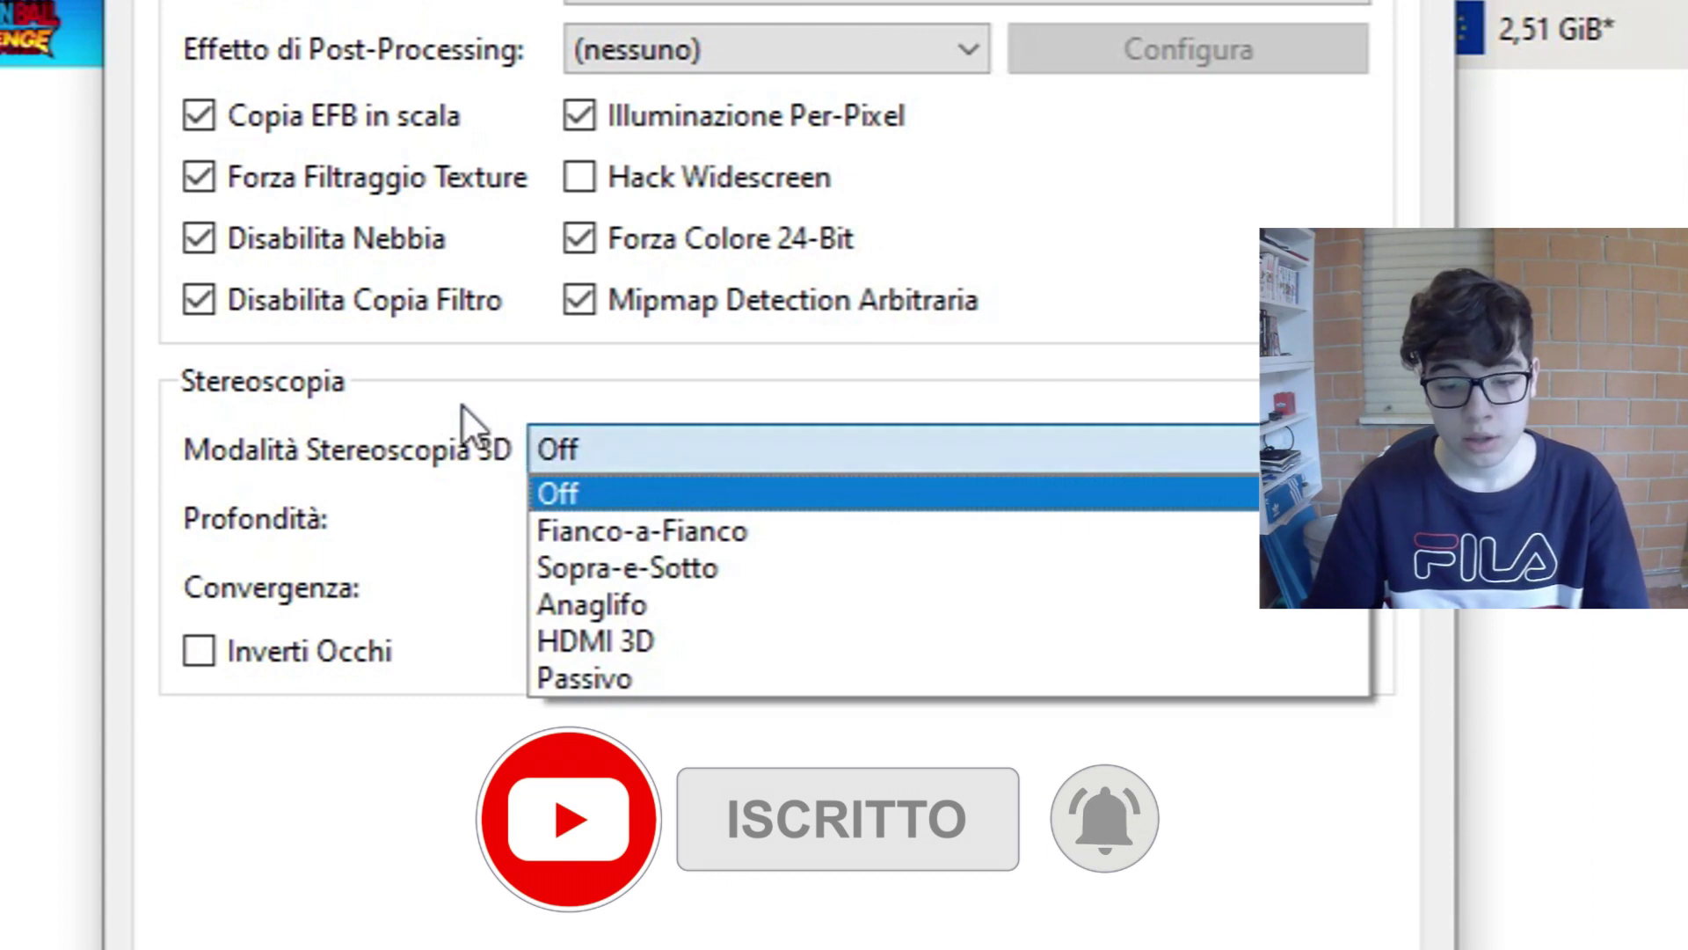
{"action": "left_click", "coordinate": [463, 404]}
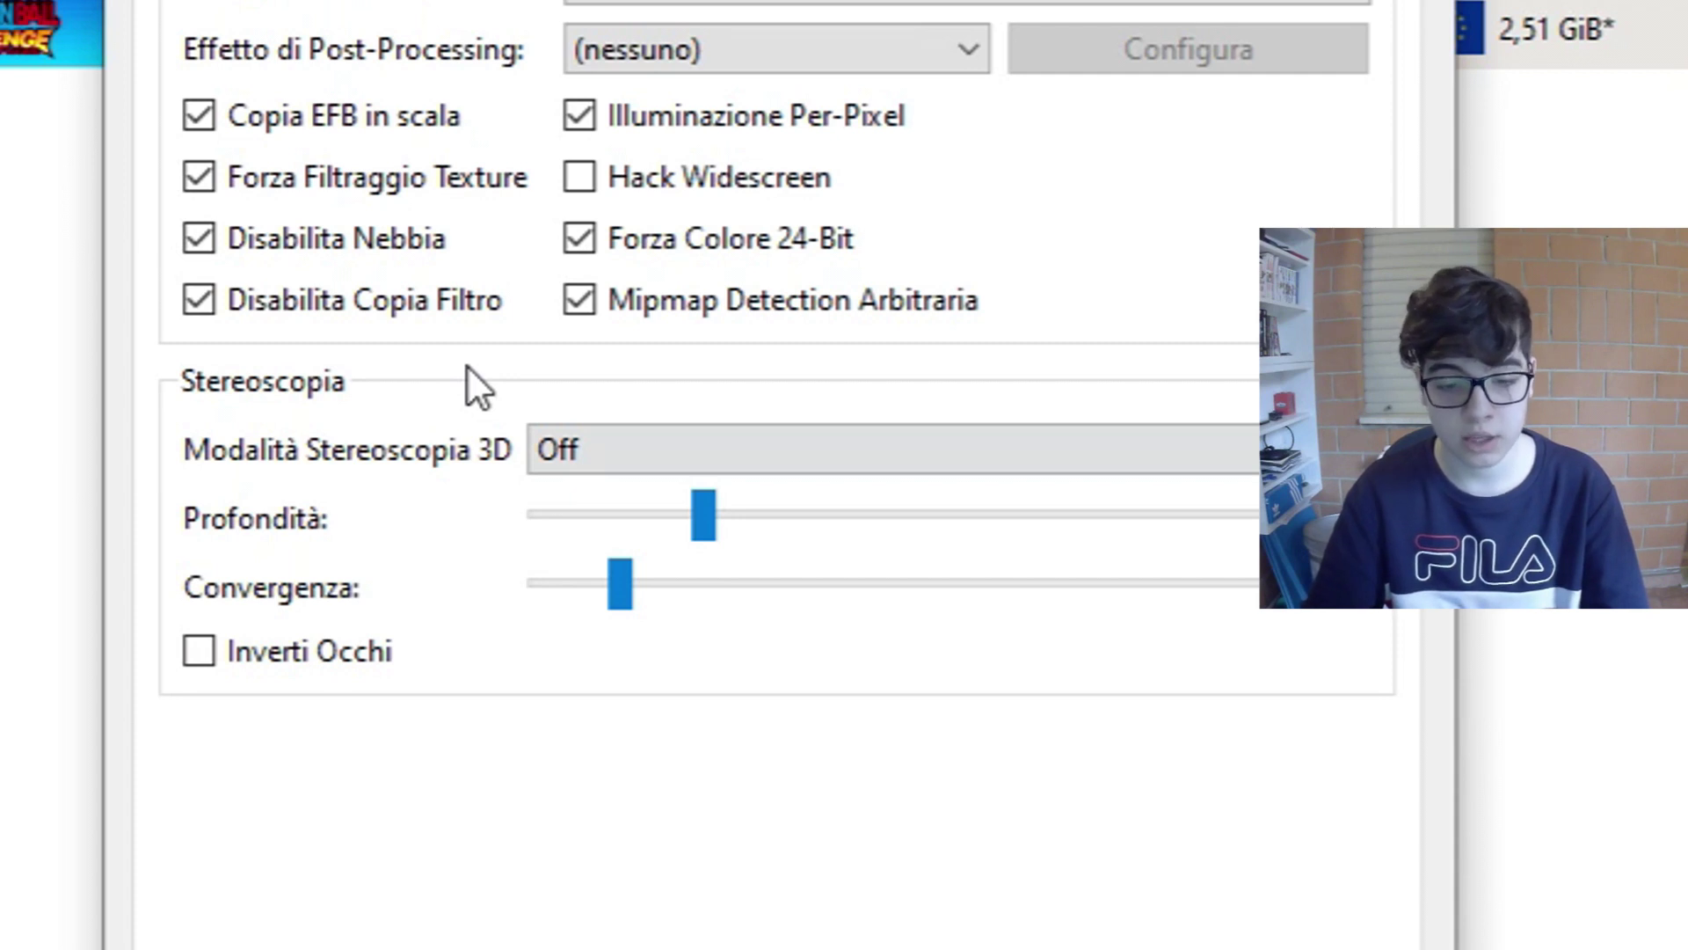
{"action": "left_click", "coordinate": [562, 444]}
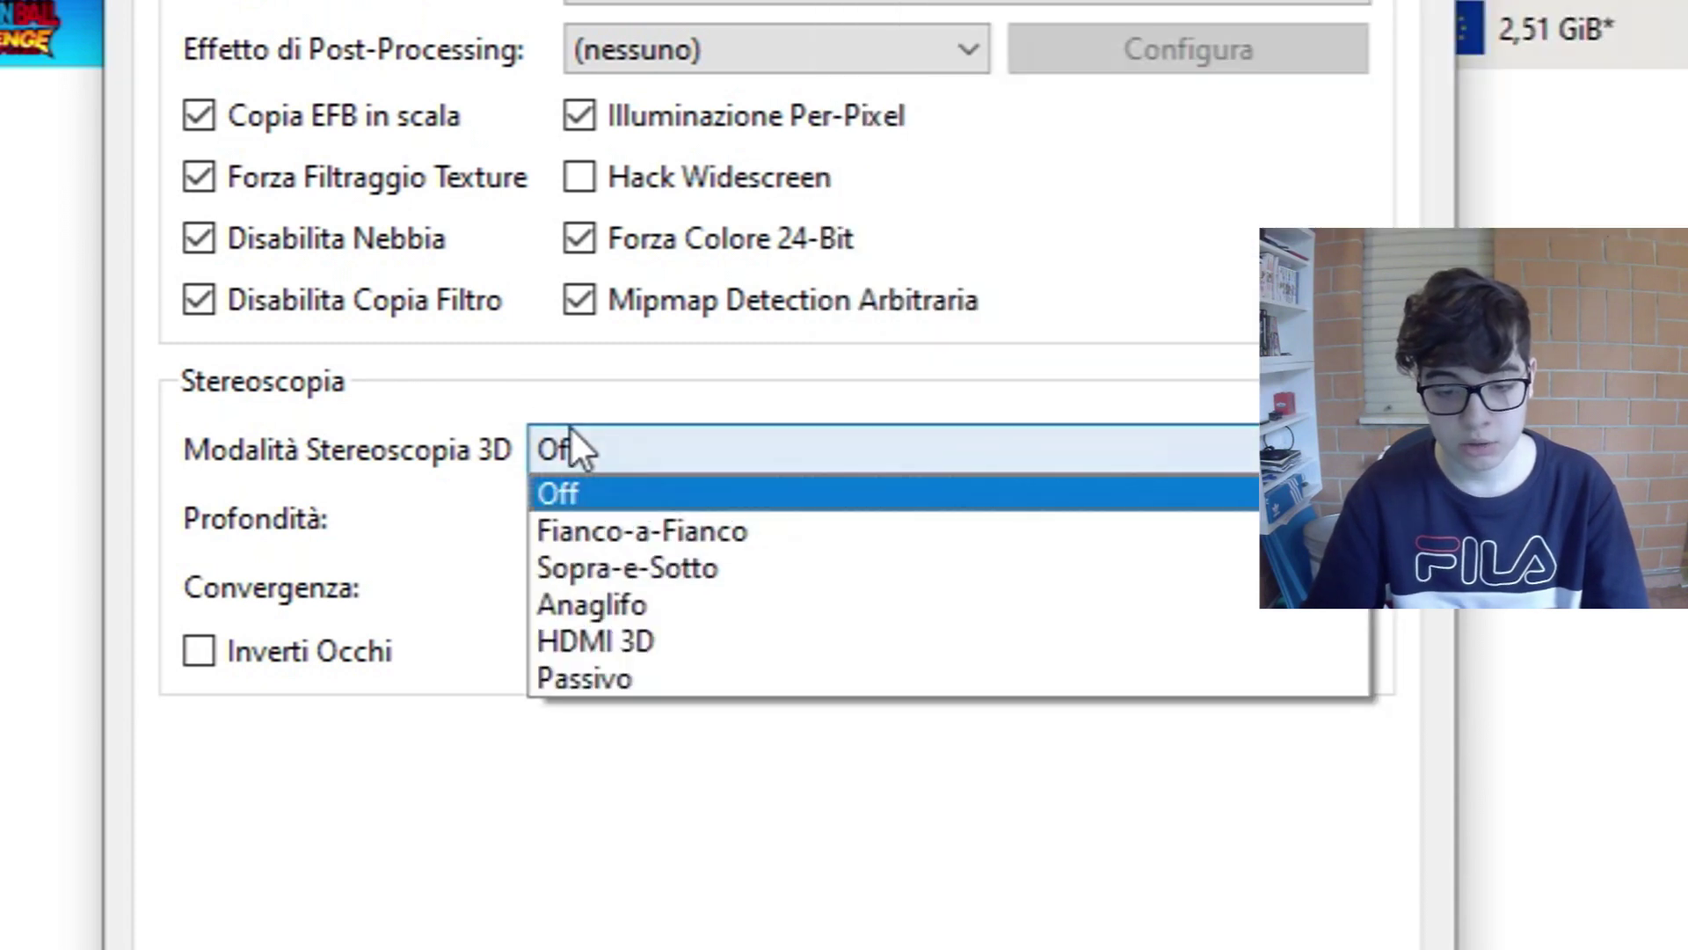
{"action": "left_click", "coordinate": [429, 371]}
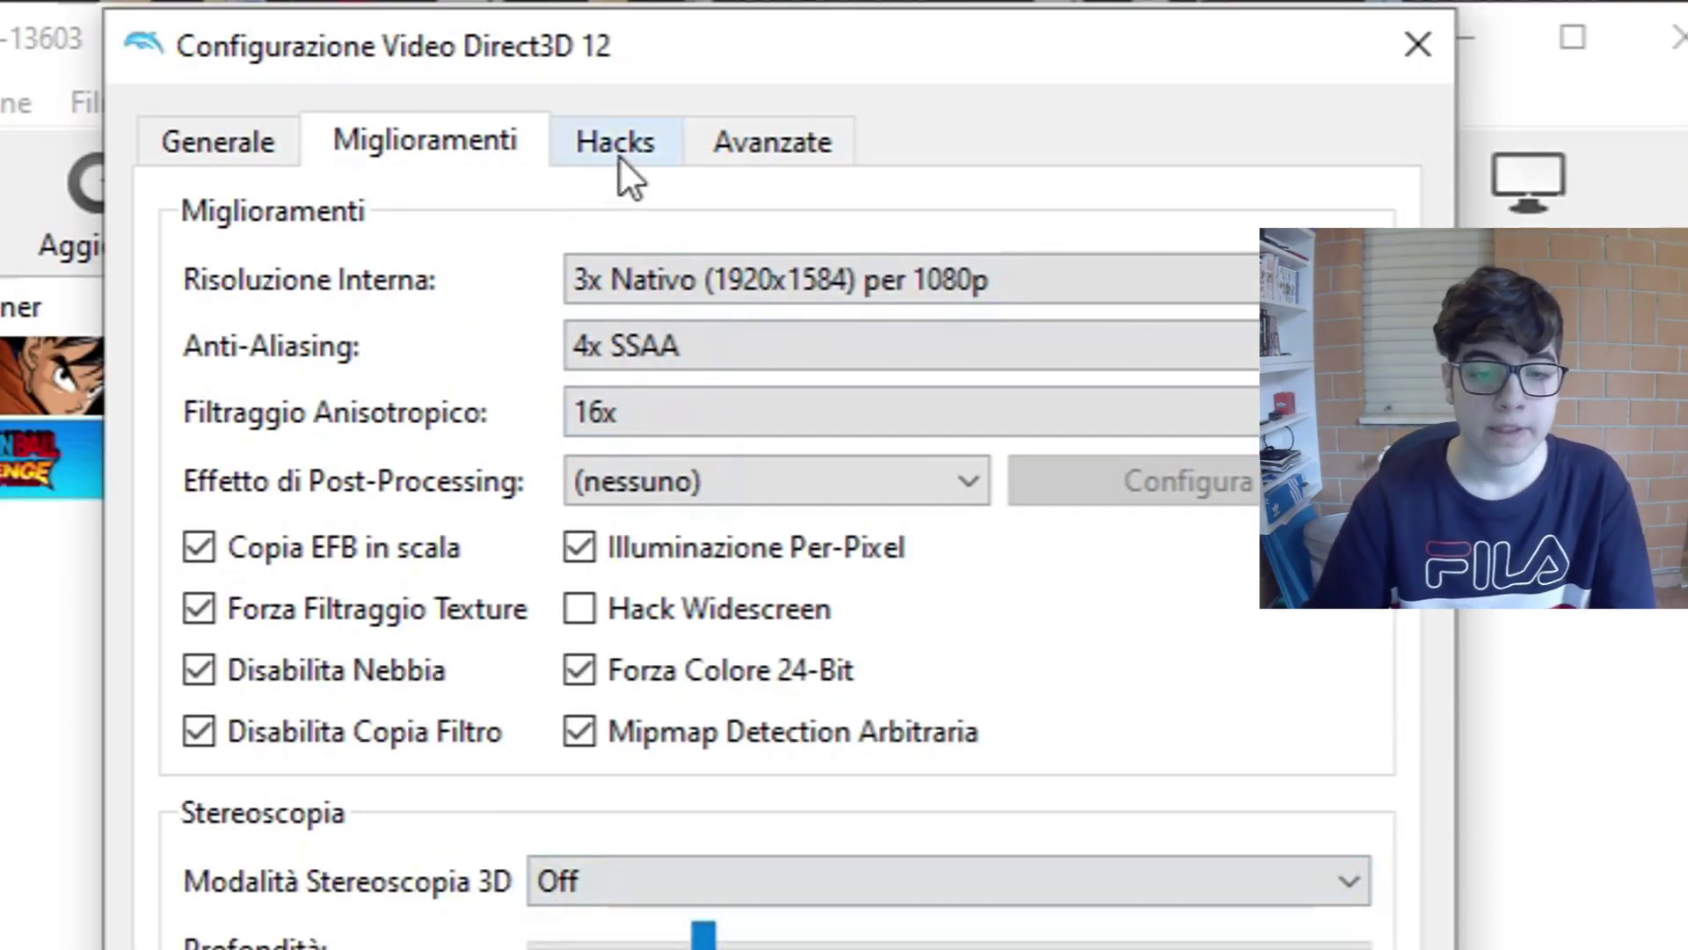
- Examine the hacks and advanced video settings and close the video configuration
{"action": "left_click", "coordinate": [618, 158]}
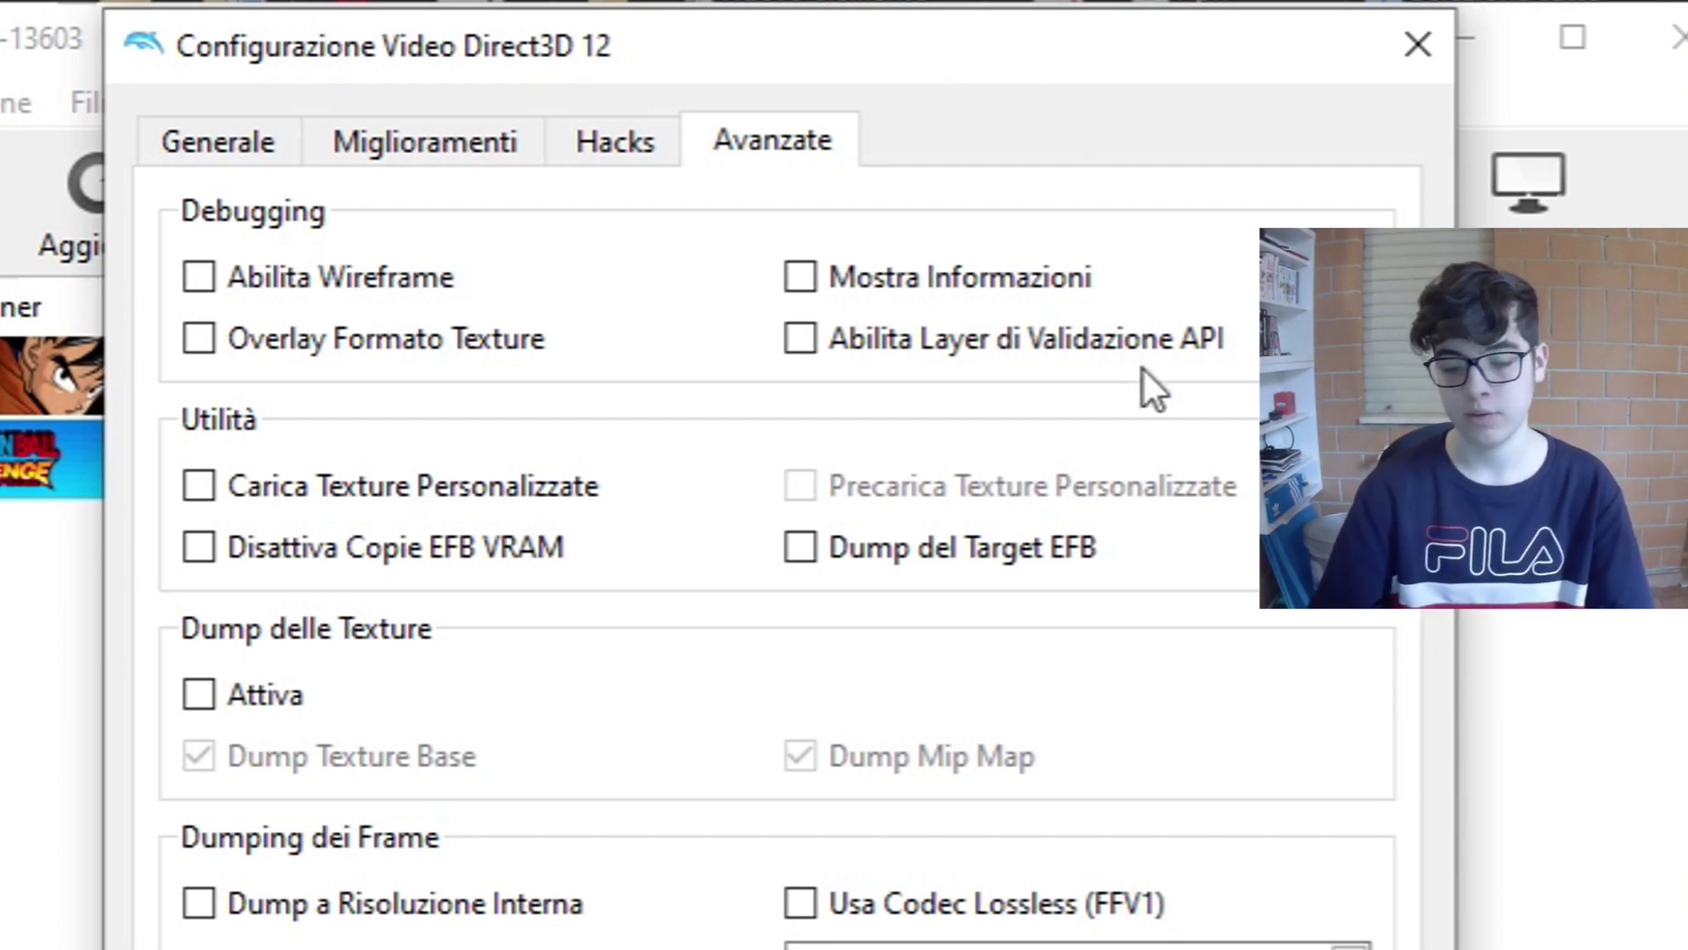
{"action": "key", "text": "Escape"}
- Examine the DSP emulation engine and audio backend options in the audio settings and close them
{"action": "left_click", "coordinate": [256, 103]}
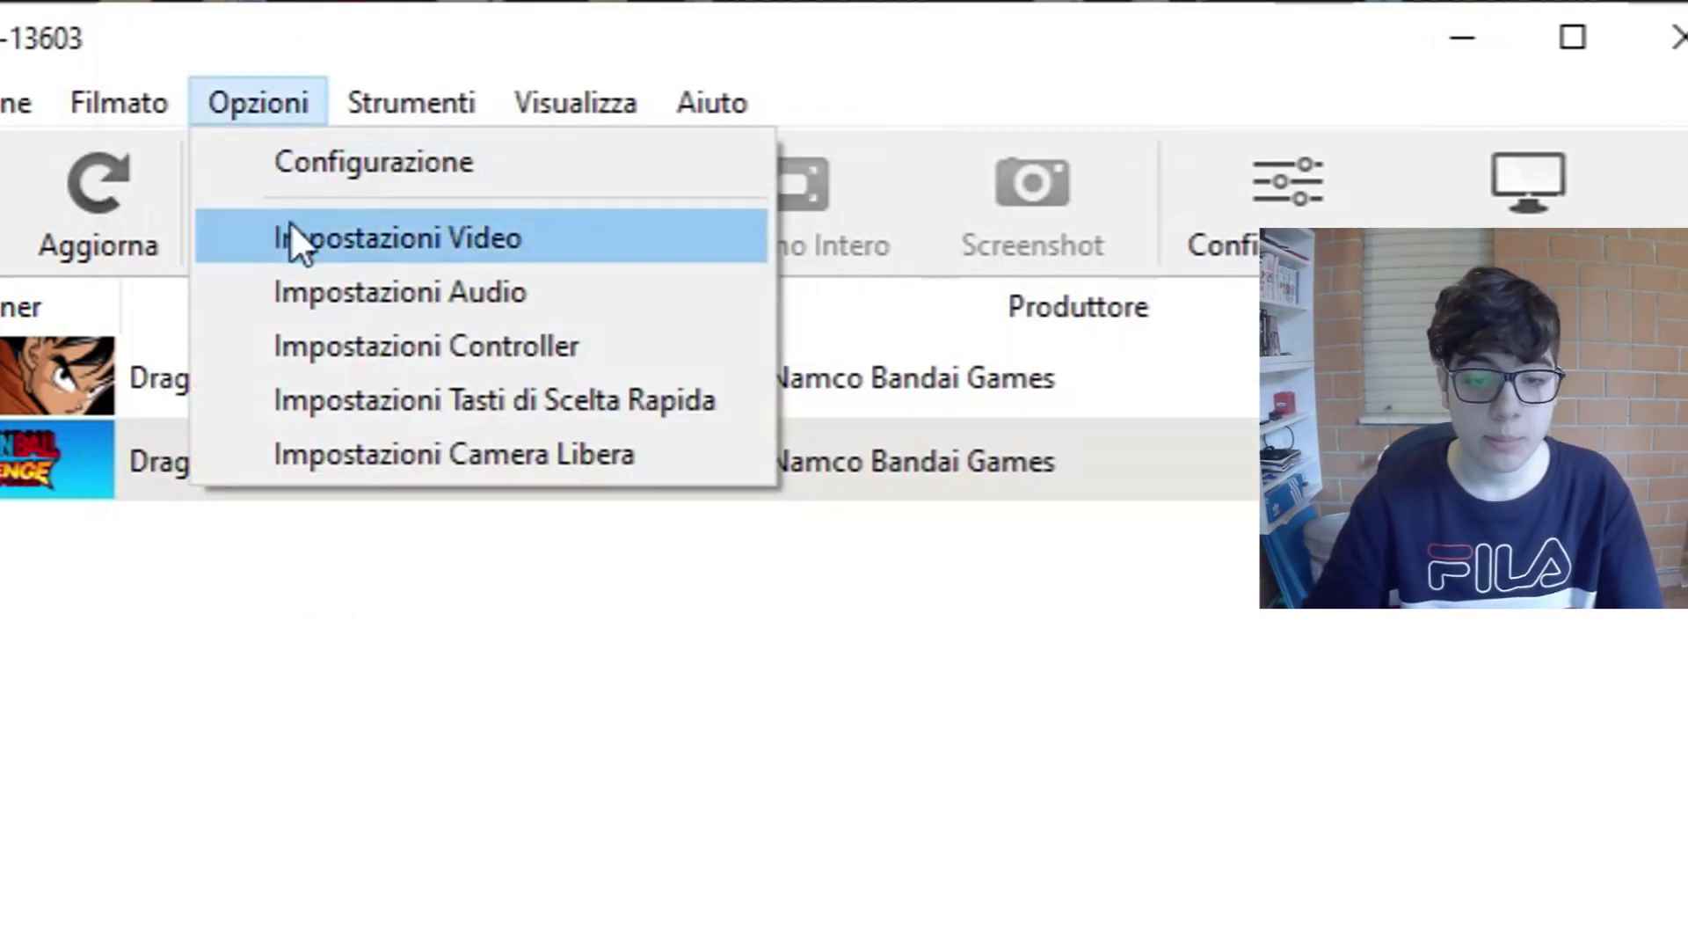
{"action": "left_click", "coordinate": [334, 291]}
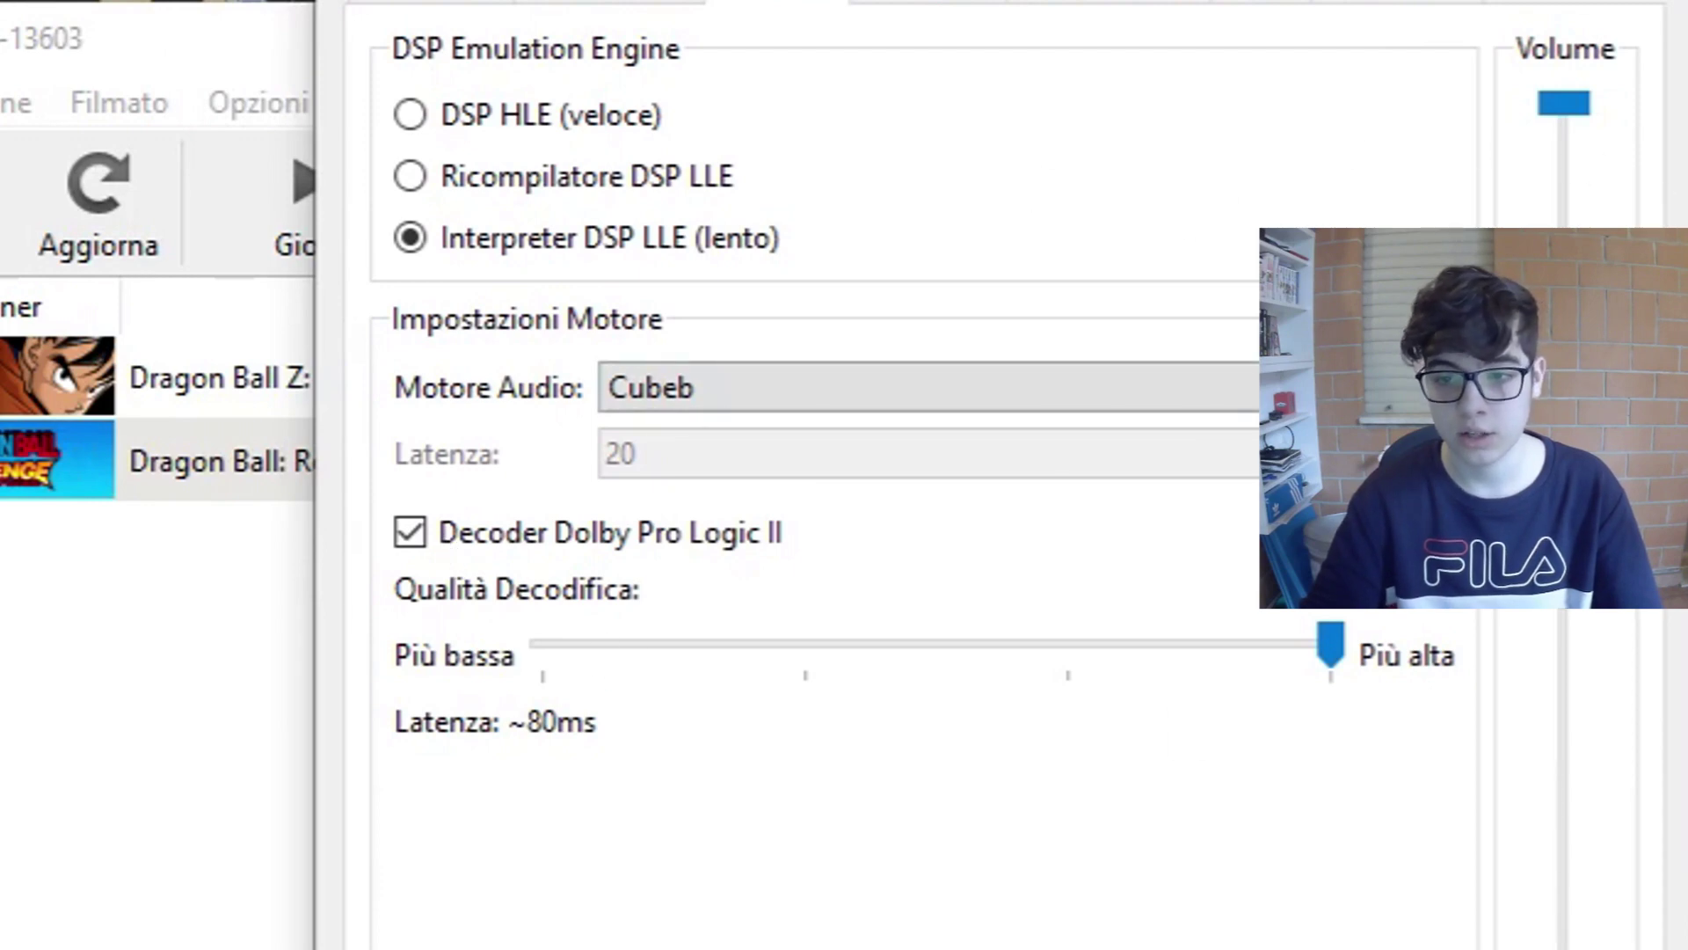
{"action": "key", "text": "Escape"}
- Open the controller settings and choose Controller Standard for GameCube port 1
{"action": "left_click", "coordinate": [303, 102]}
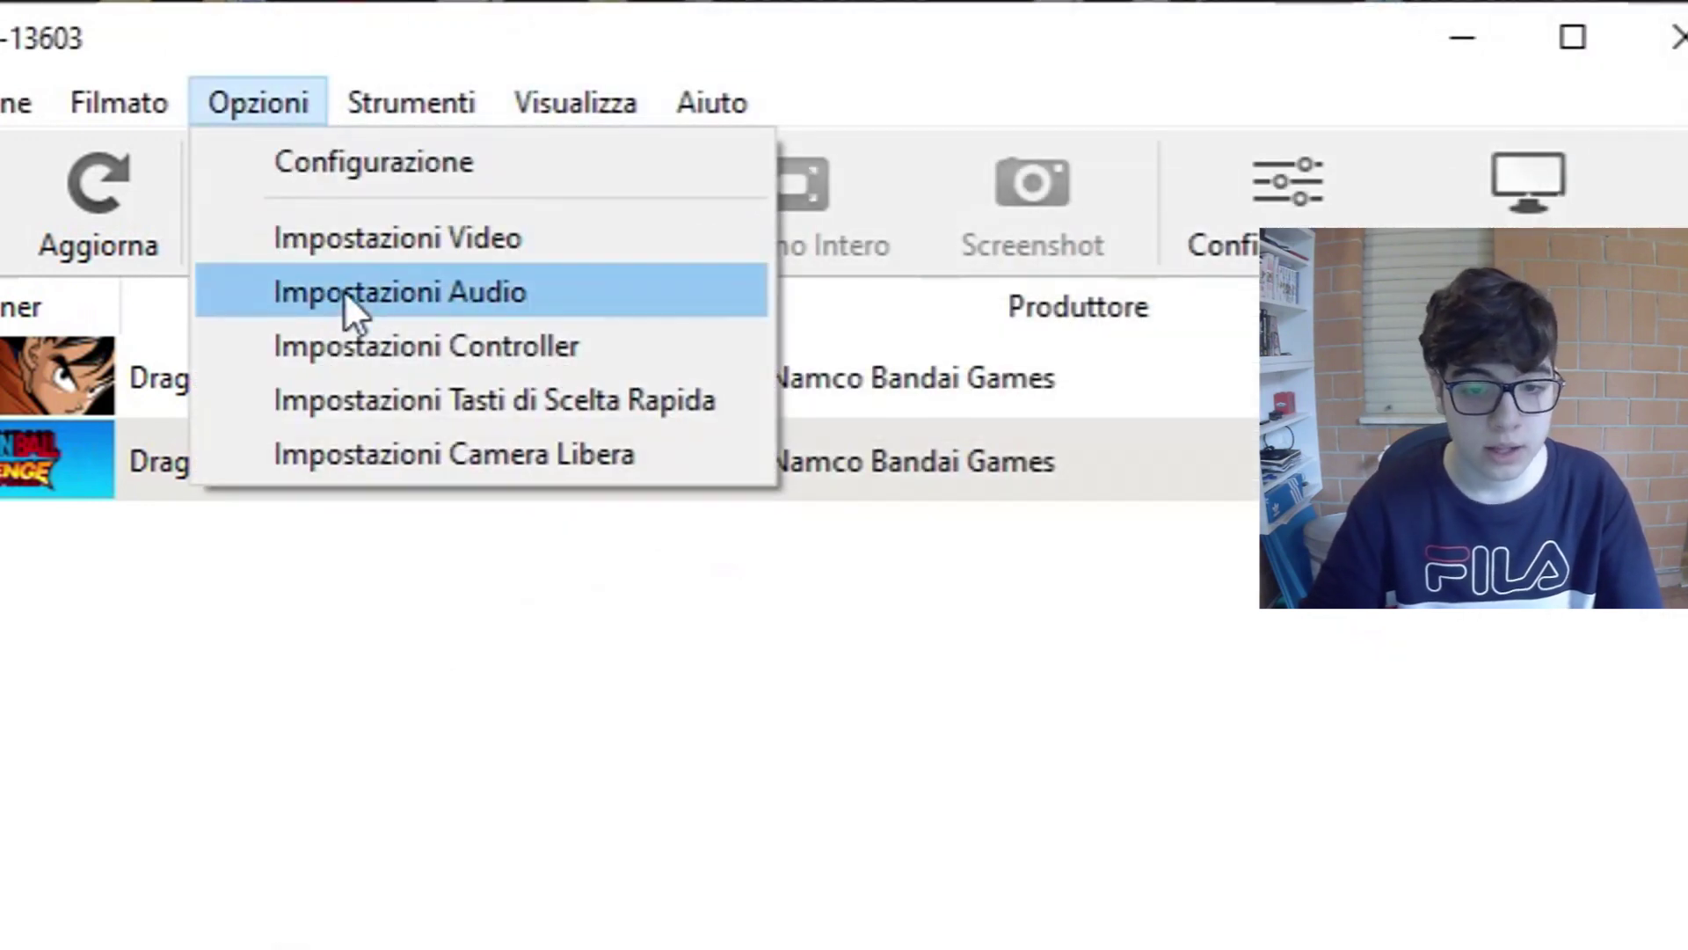
{"action": "left_click", "coordinate": [376, 342]}
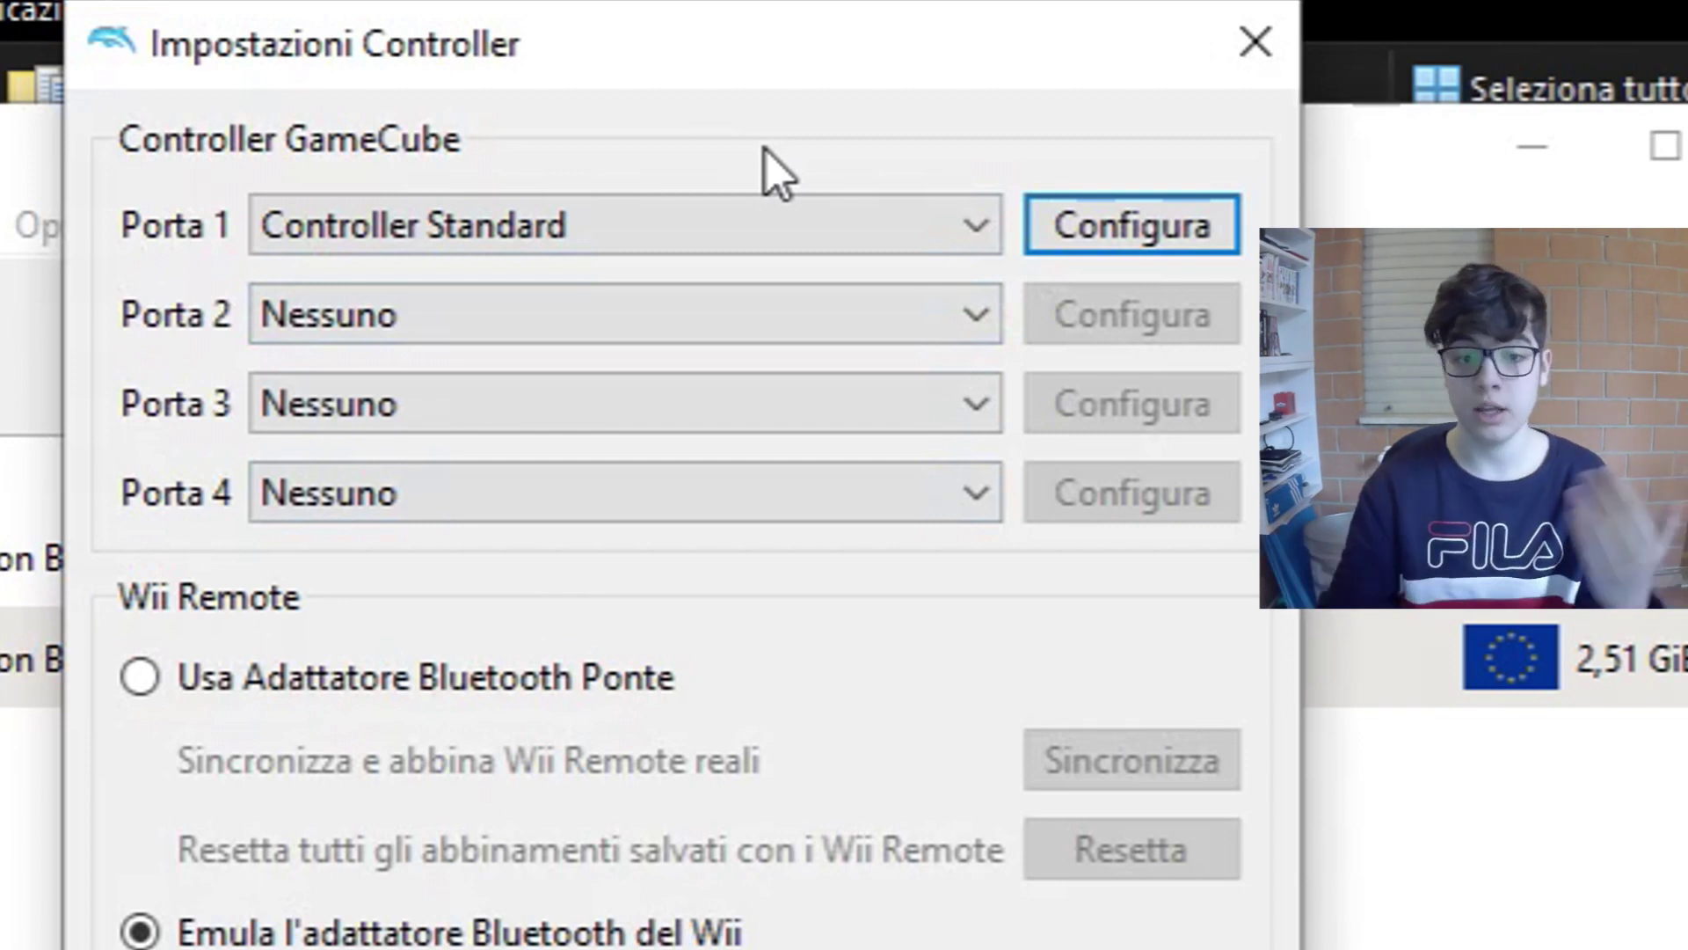
{"action": "left_click", "coordinate": [837, 226]}
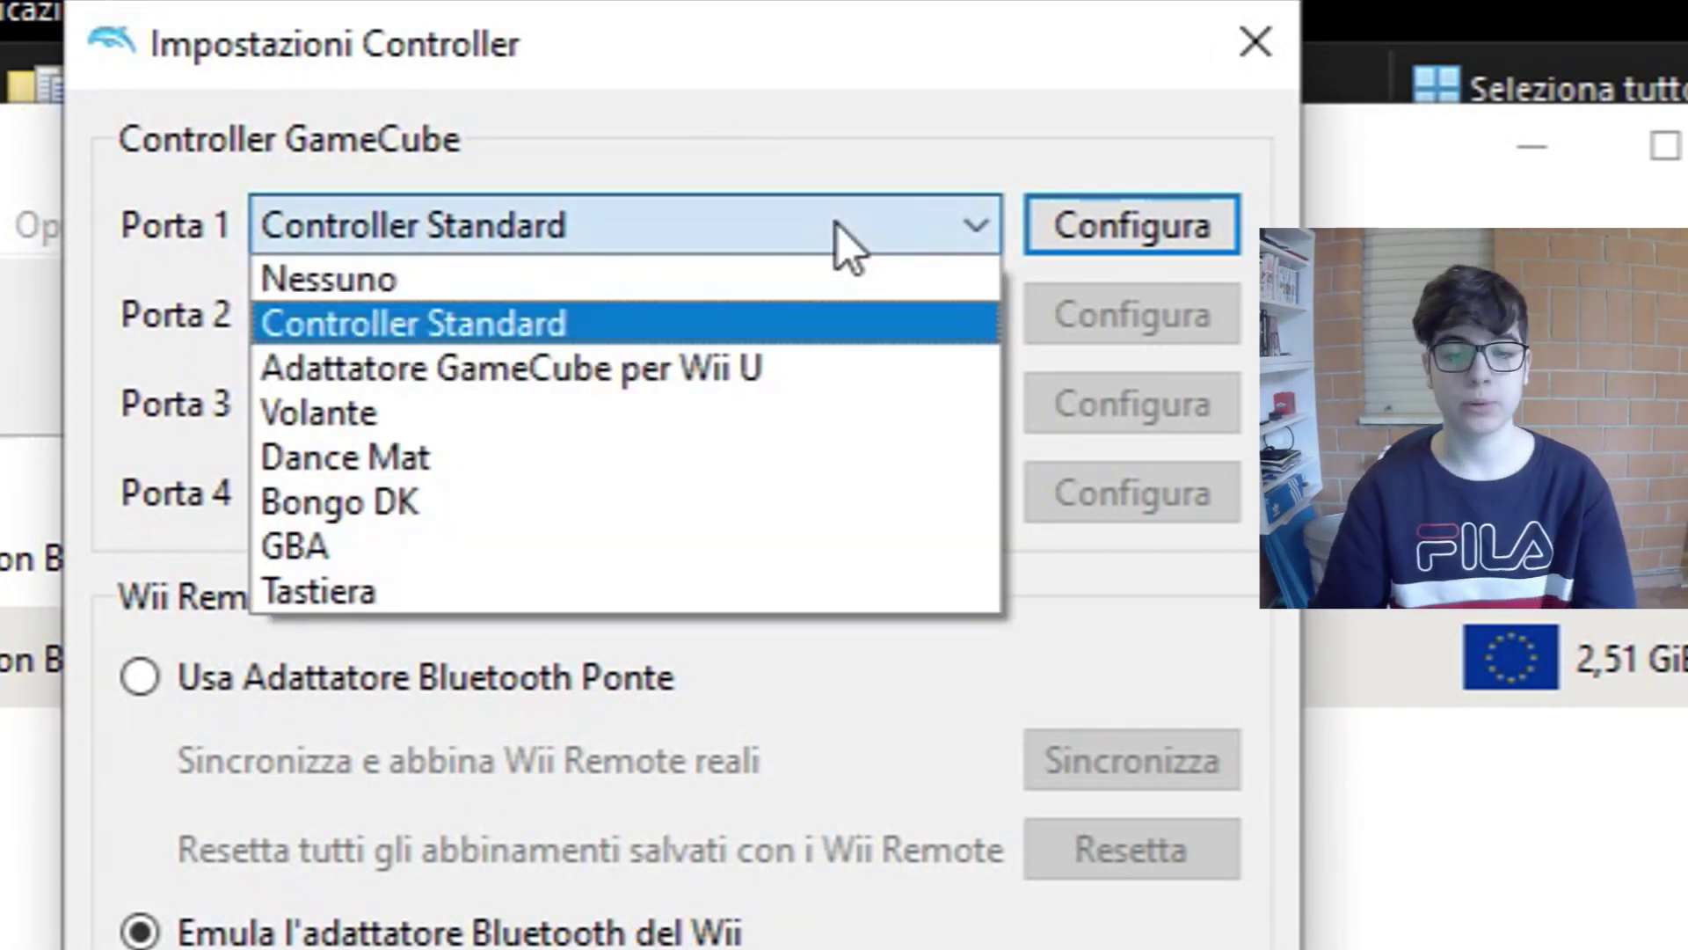
{"action": "left_click", "coordinate": [528, 330]}
- Open the configuration of the GameCube port 1 controller and choose XInput/0/Gamepad as its device
{"action": "left_click", "coordinate": [1033, 250]}
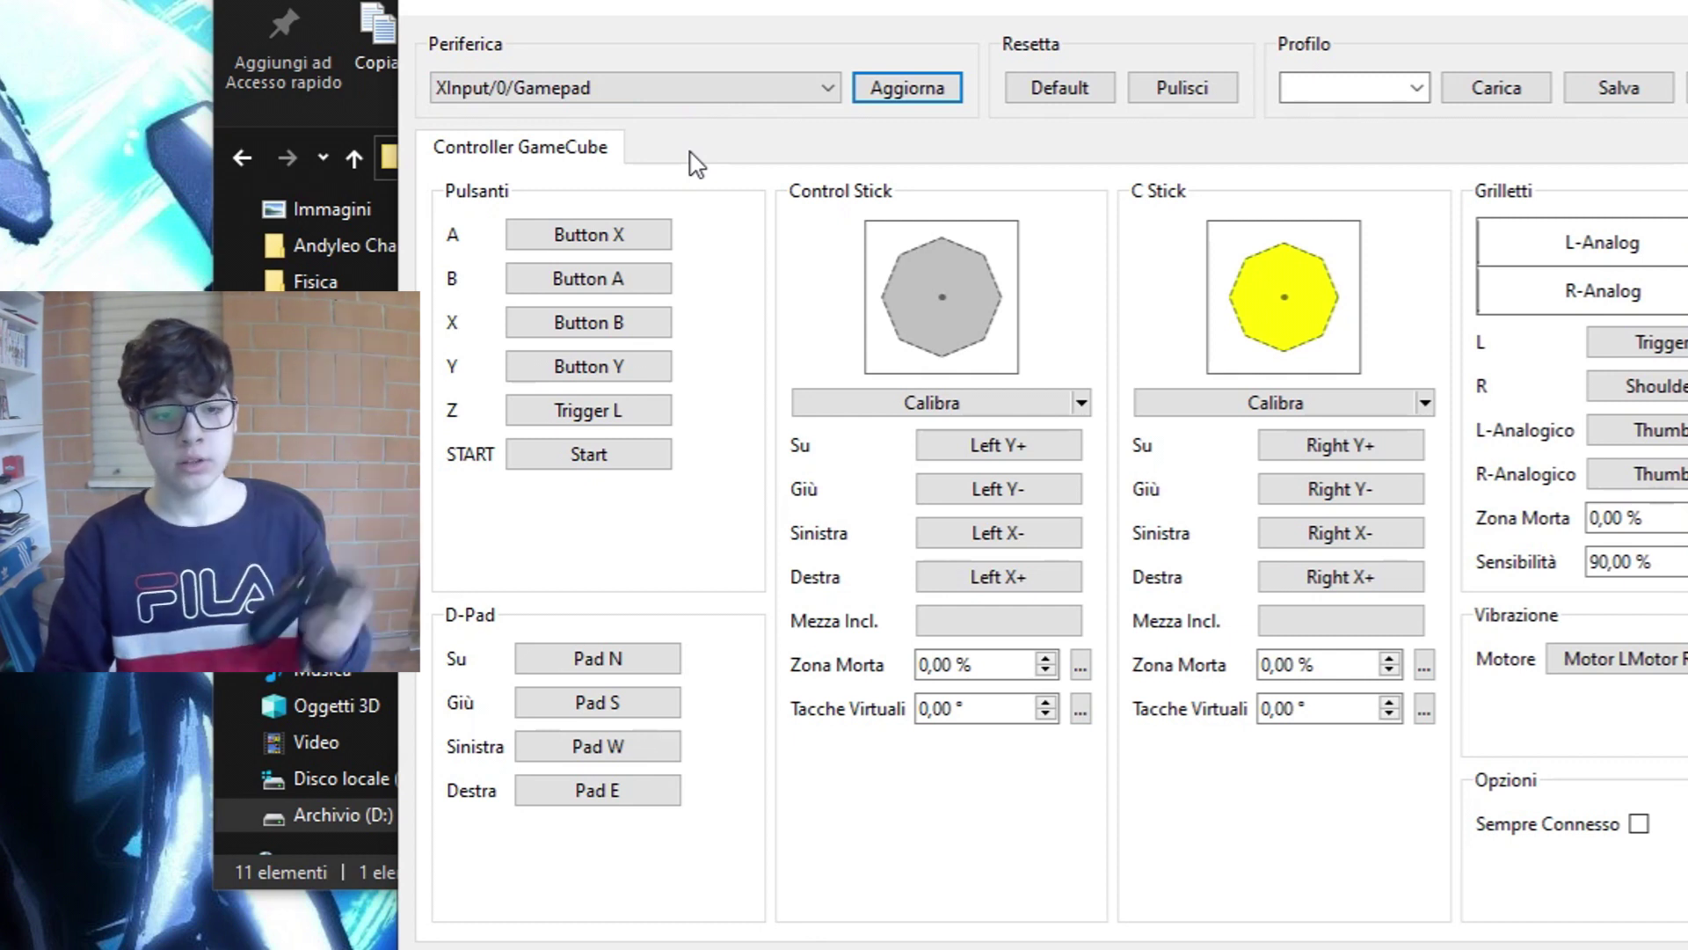
{"action": "left_click", "coordinate": [609, 95]}
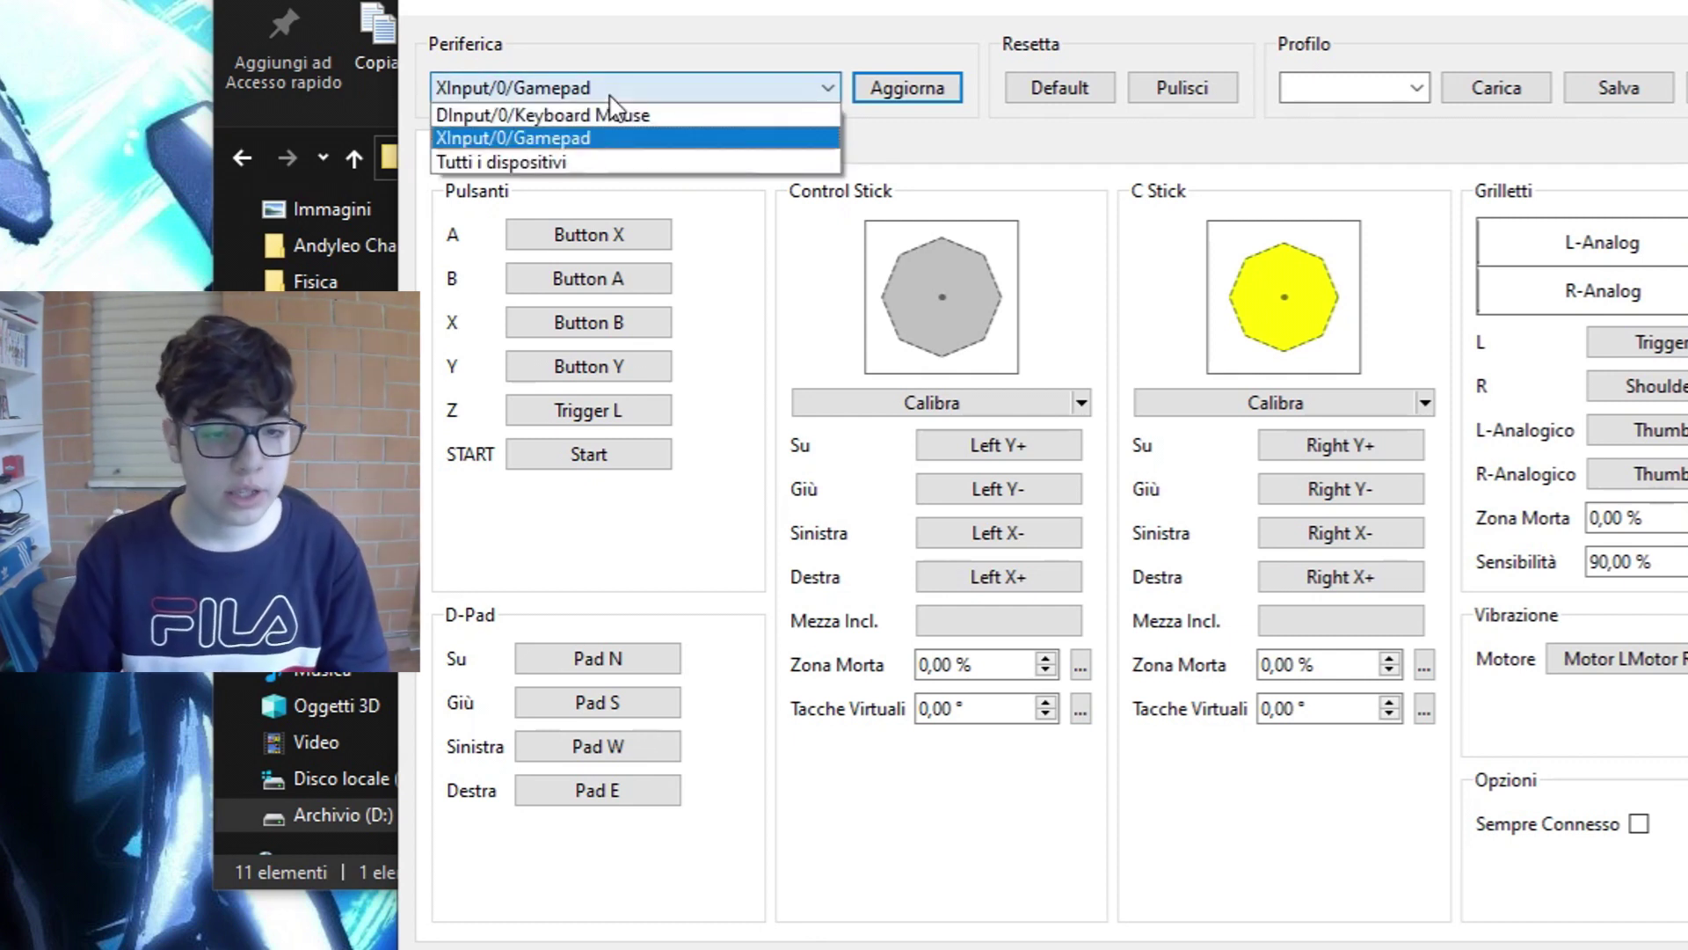
{"action": "left_click", "coordinate": [514, 139]}
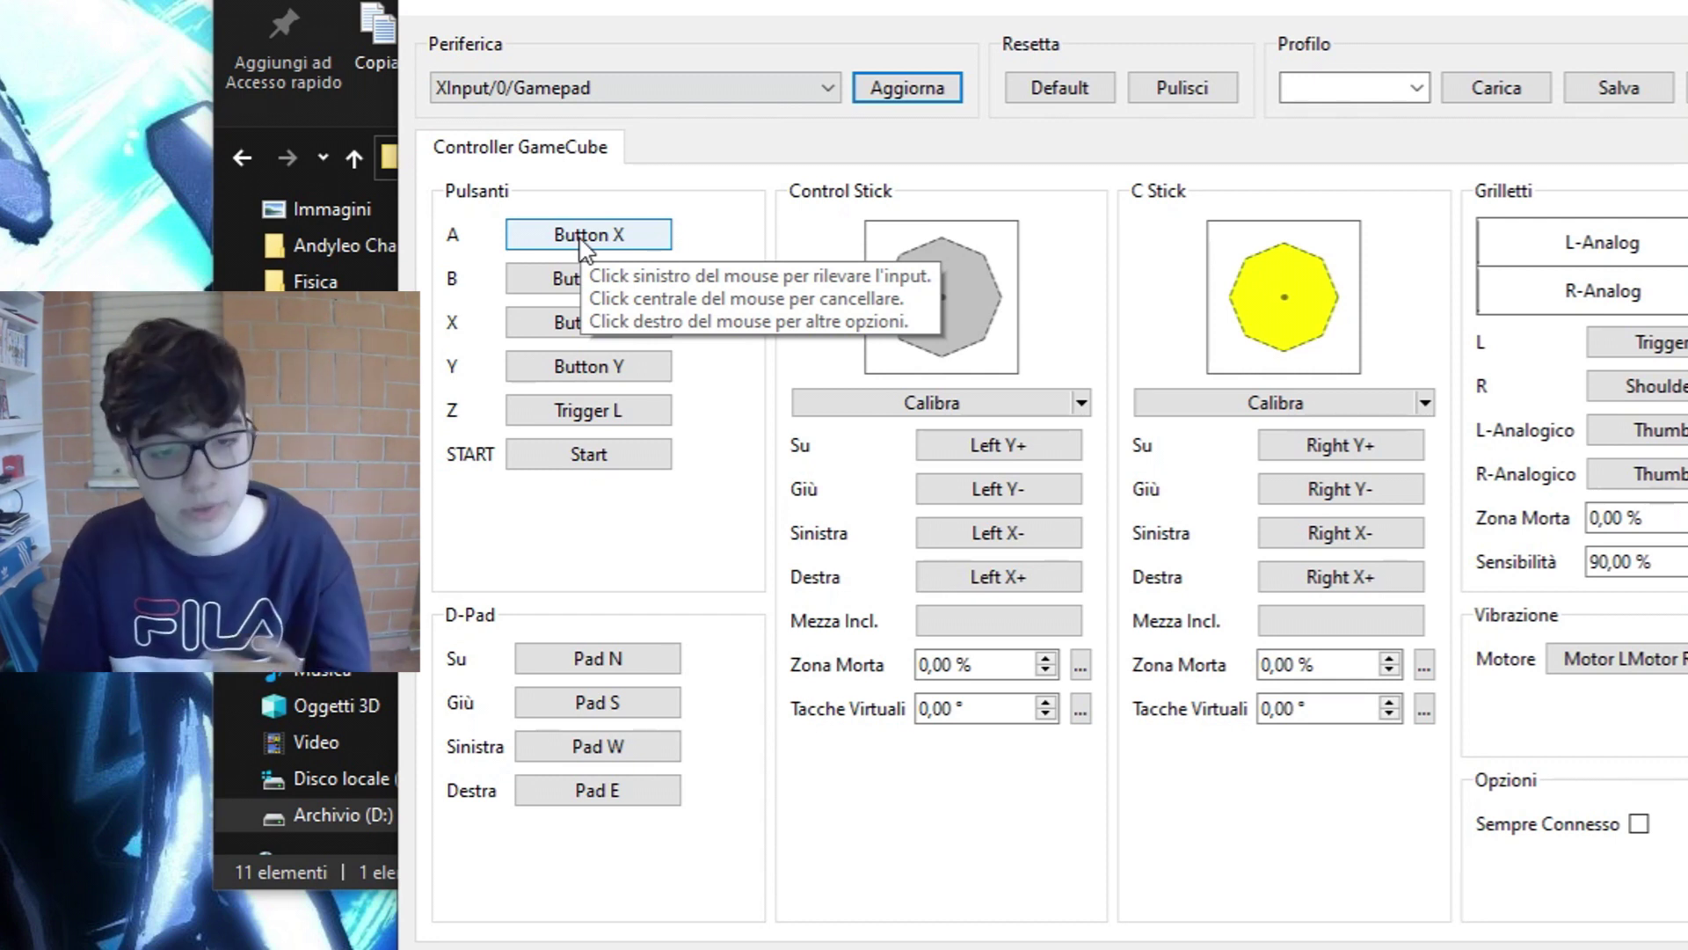
- Try mapping the GameCube A button to the gamepad's Button A and map it back to Button X
{"action": "left_click", "coordinate": [603, 248]}
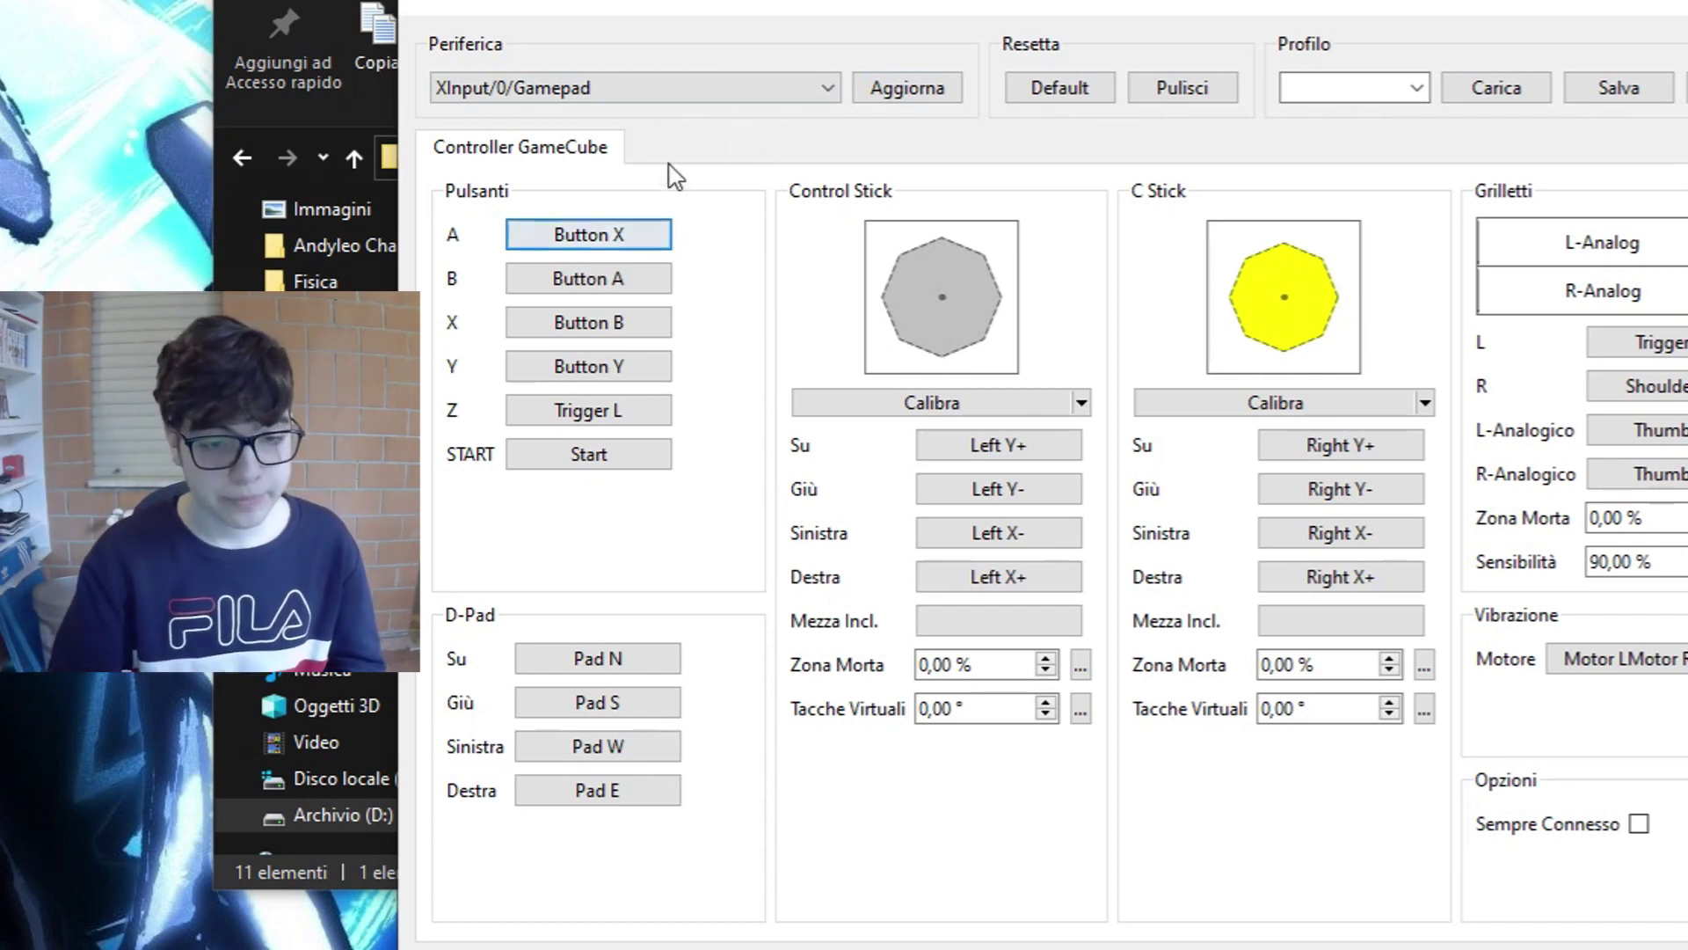
{"action": "left_click", "coordinate": [630, 246]}
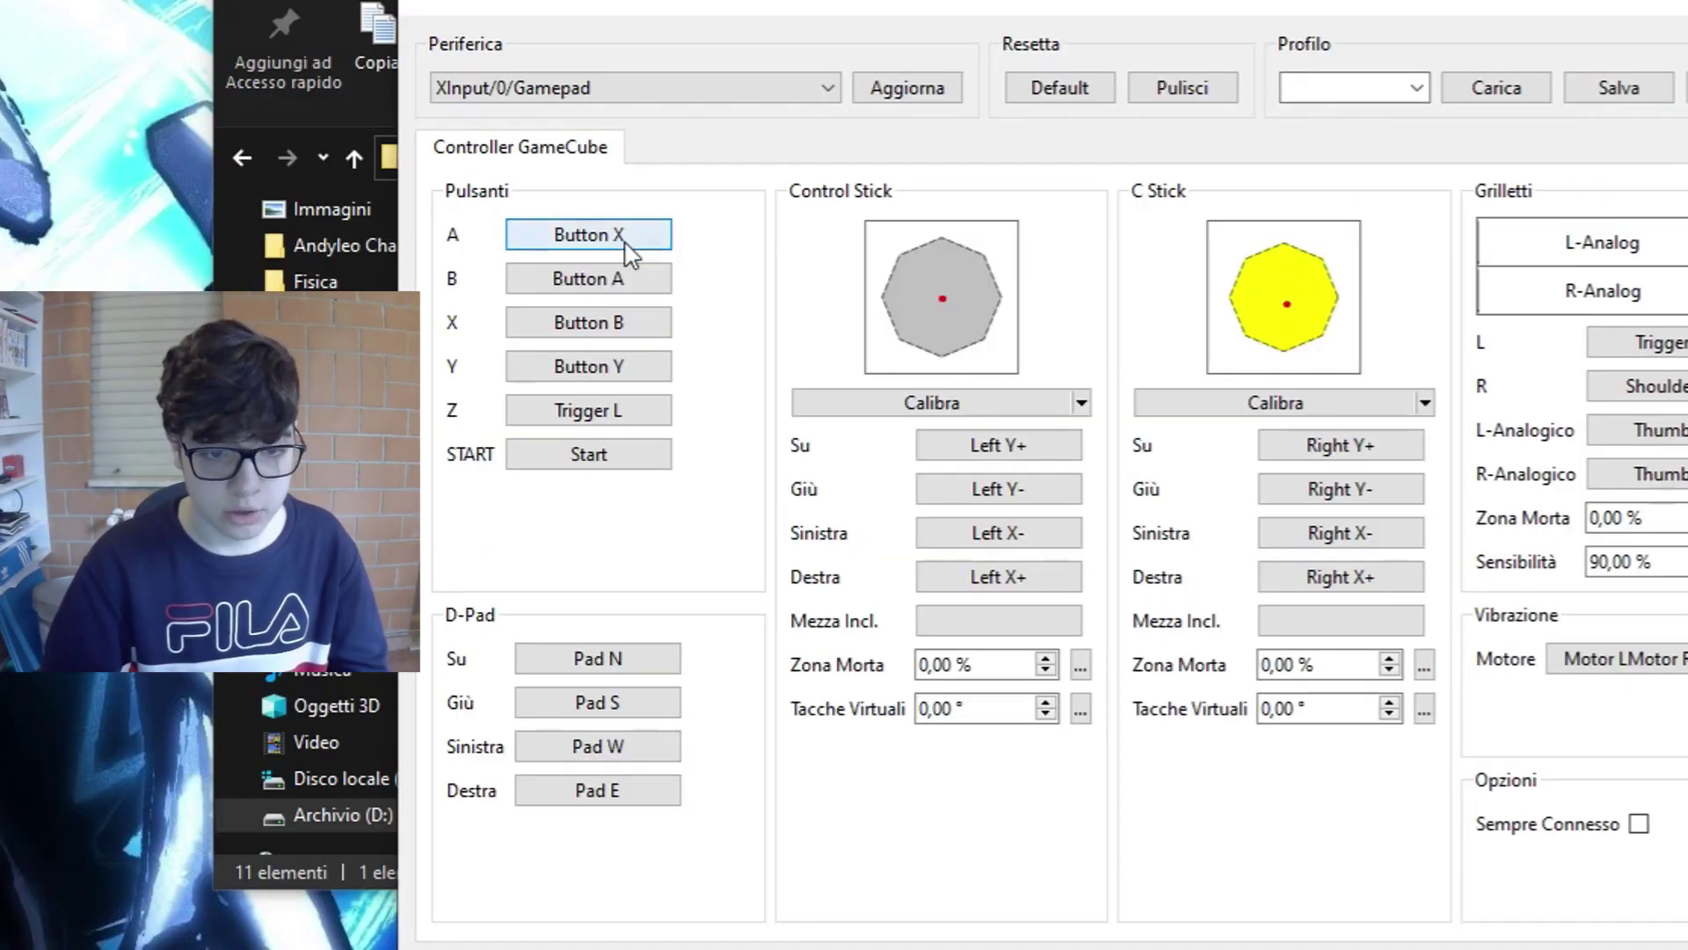
{"action": "left_click", "coordinate": [946, 347]}
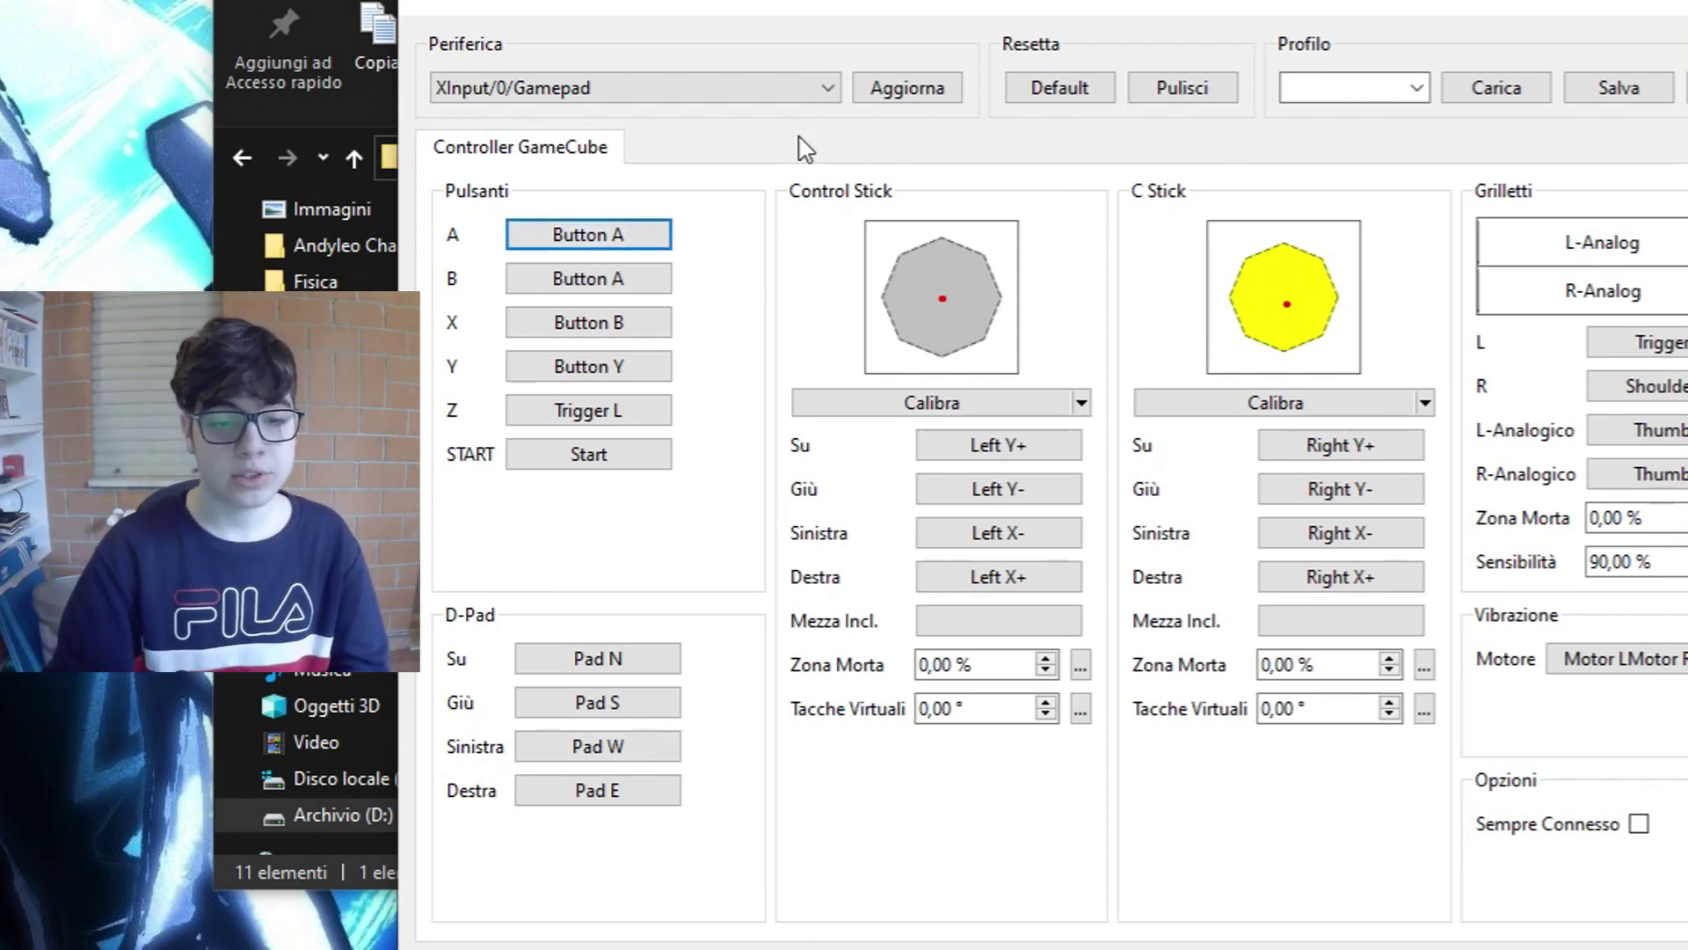
{"action": "left_click", "coordinate": [638, 236]}
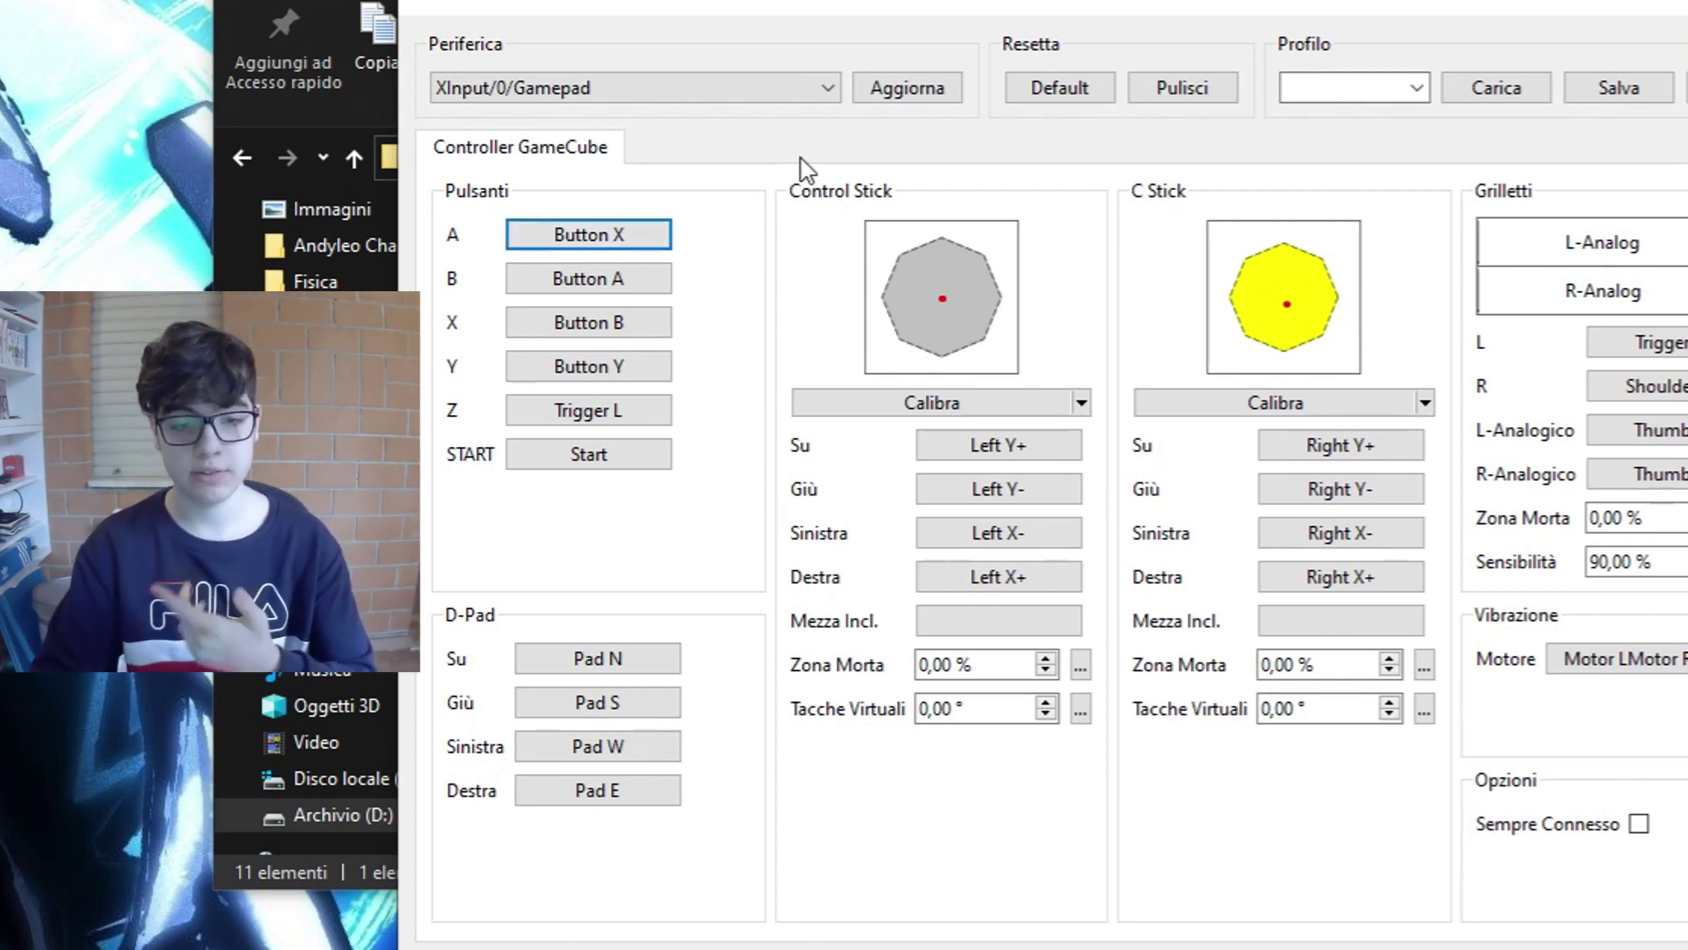
- Load the saved xbox profile for the GameCube port 1 controller and close its mapping window
{"action": "left_click_drag", "start_coordinate": [934, 13], "coordinate": [865, 4]}
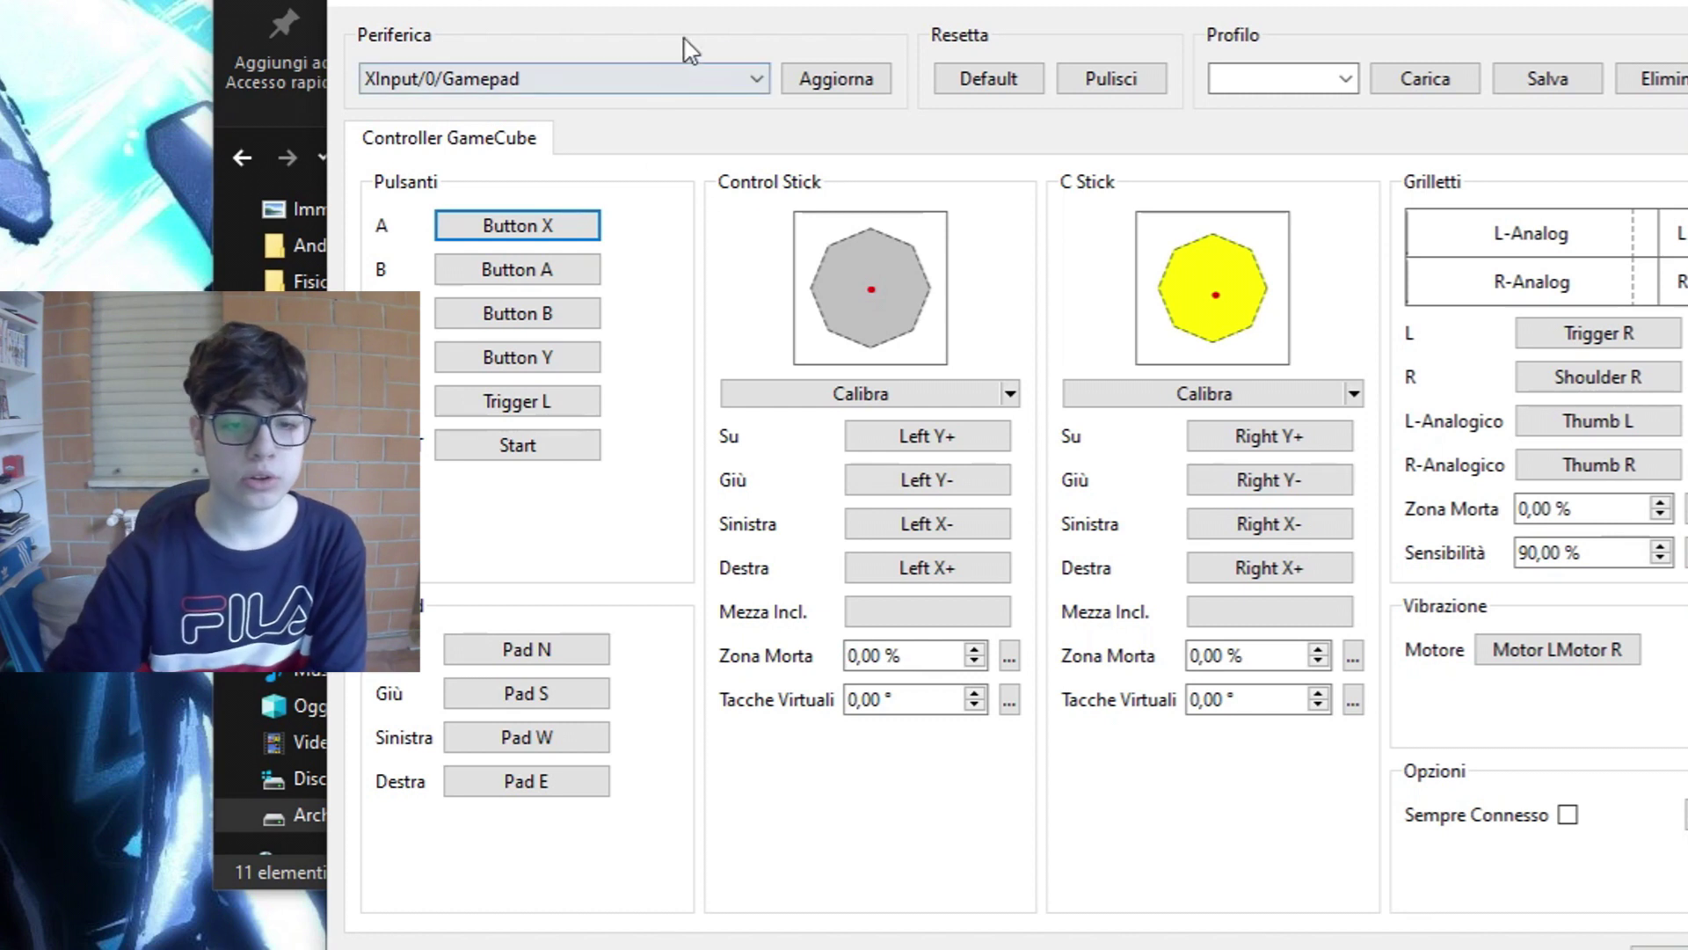
{"action": "left_click_drag", "start_coordinate": [721, 7], "coordinate": [673, 1]}
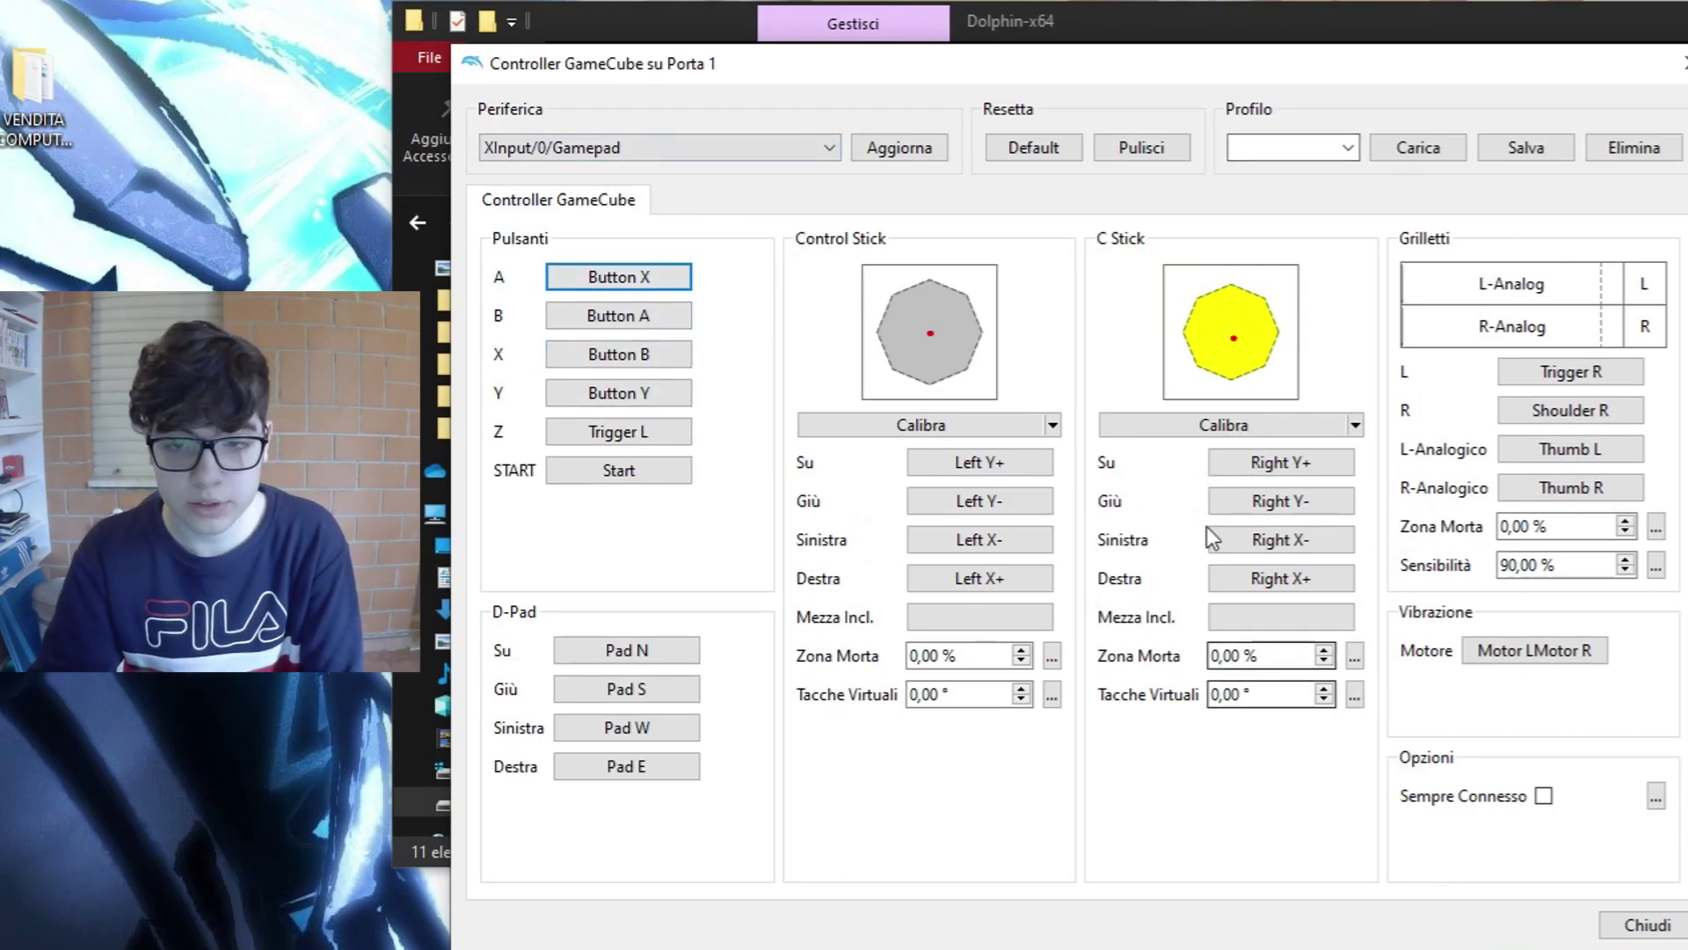
{"action": "left_click_drag", "start_coordinate": [1117, 72], "coordinate": [1057, 54]}
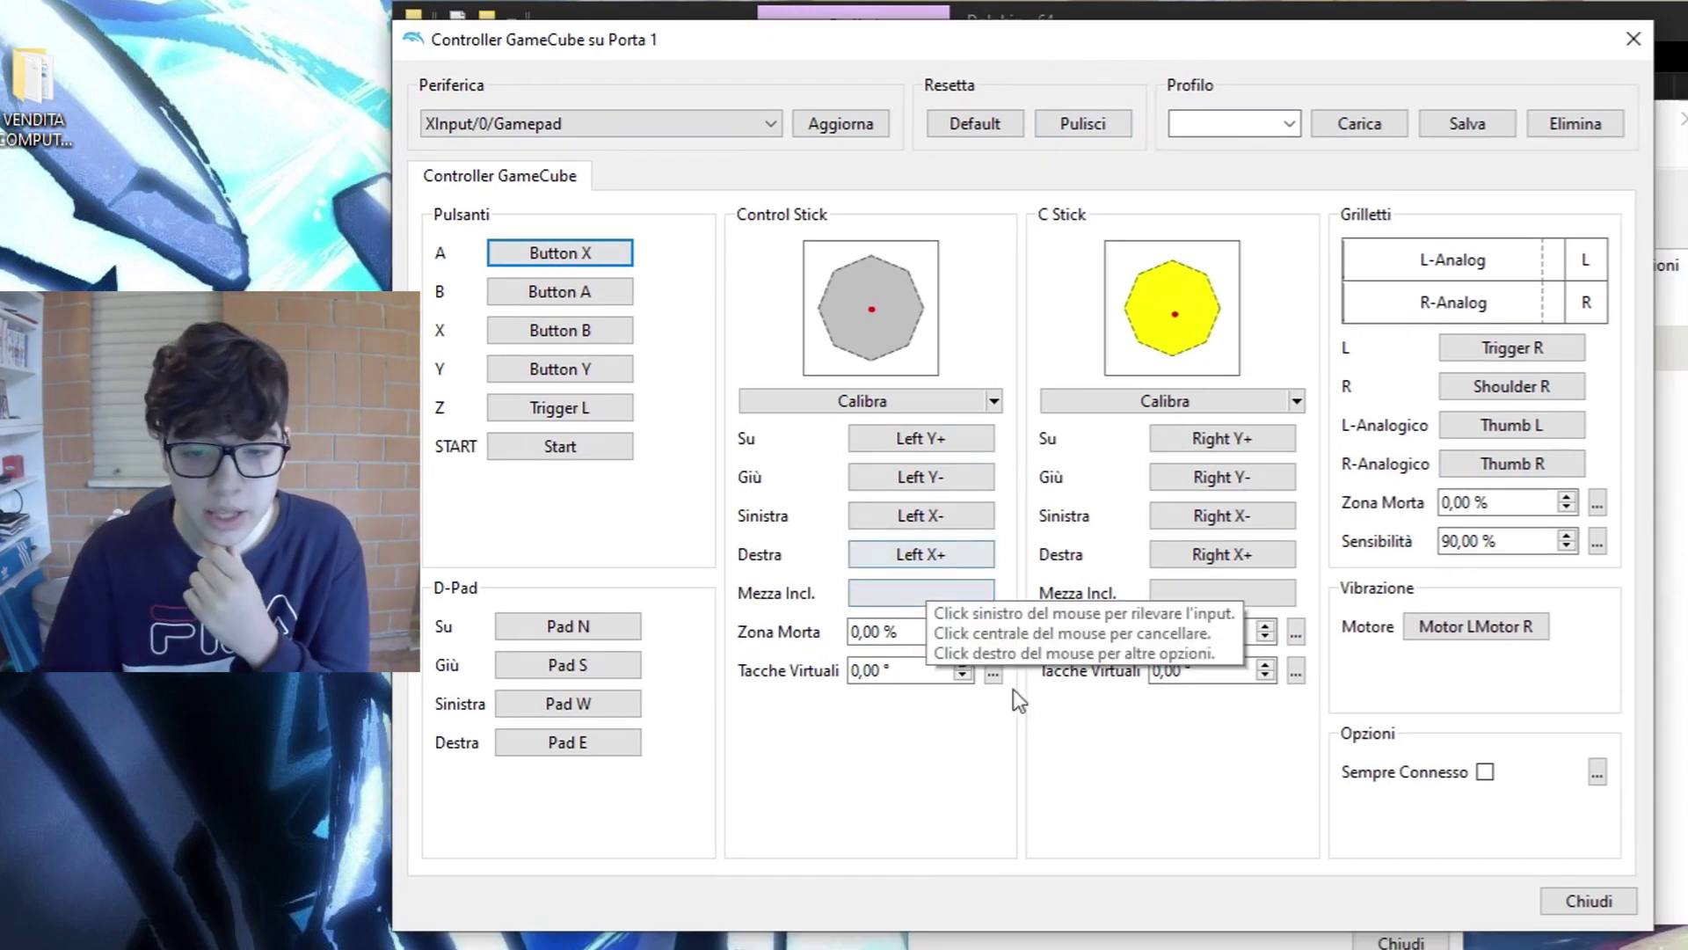
{"action": "left_click", "coordinate": [1290, 126]}
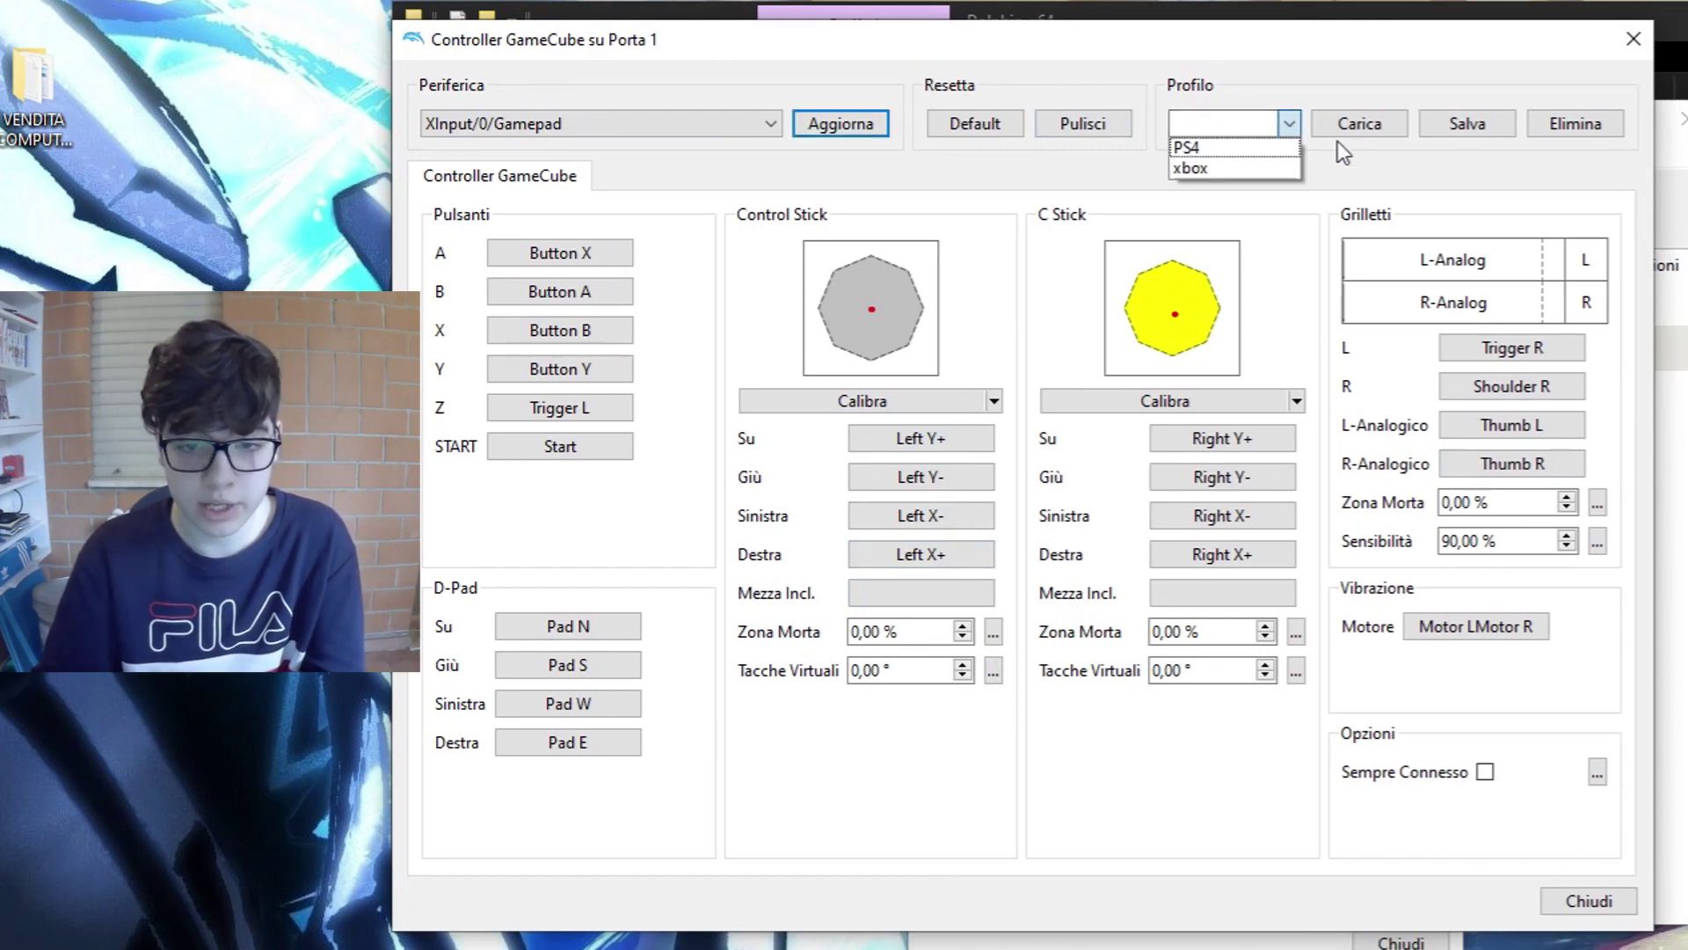
{"action": "left_click", "coordinate": [1209, 168]}
{"action": "left_click", "coordinate": [1358, 125]}
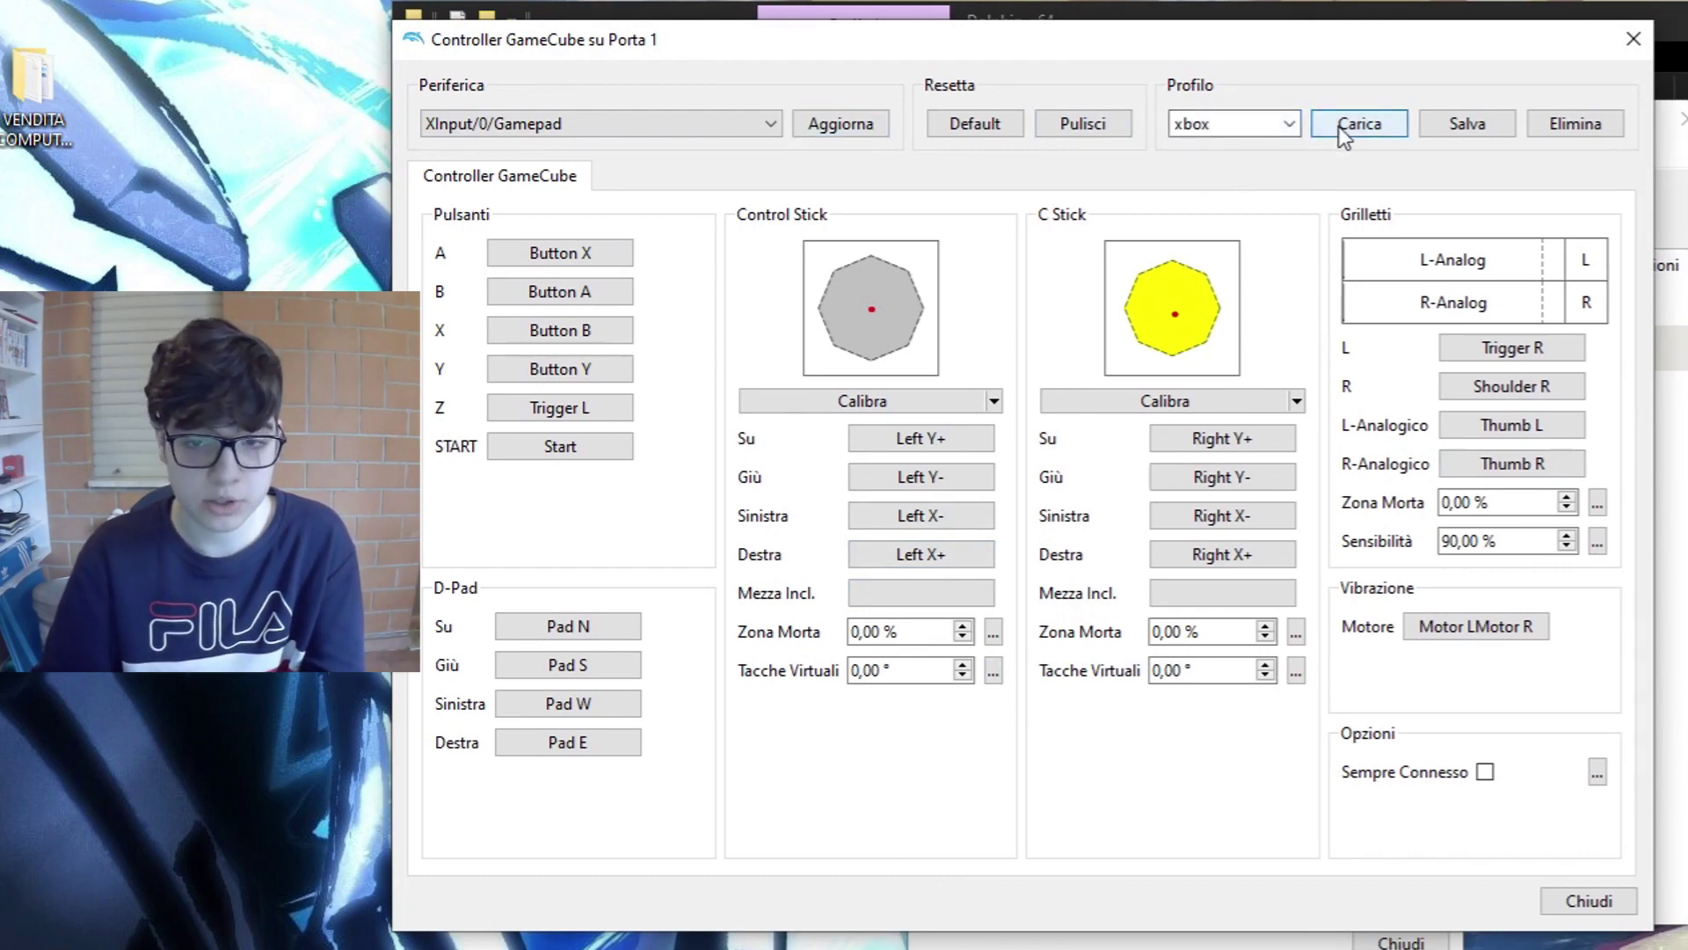
{"action": "left_click", "coordinate": [1586, 906]}
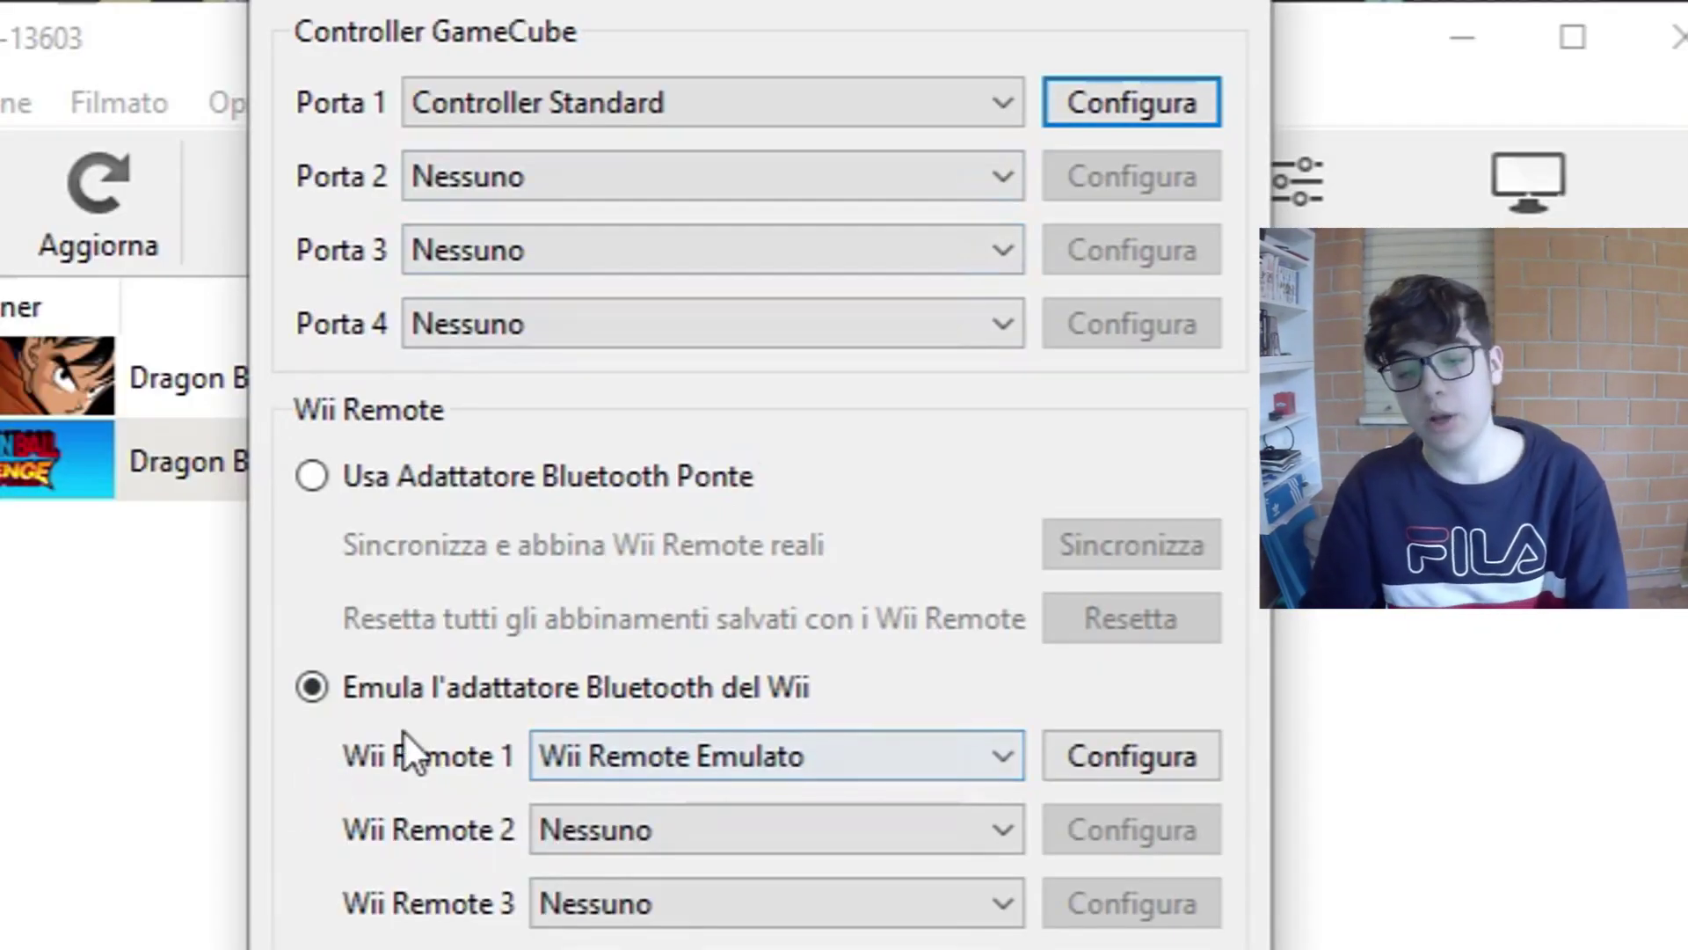
- Examine the emulated Wii Remote options in the controller settings and close them
{"action": "left_click", "coordinate": [529, 743]}
{"action": "left_click", "coordinate": [303, 758]}
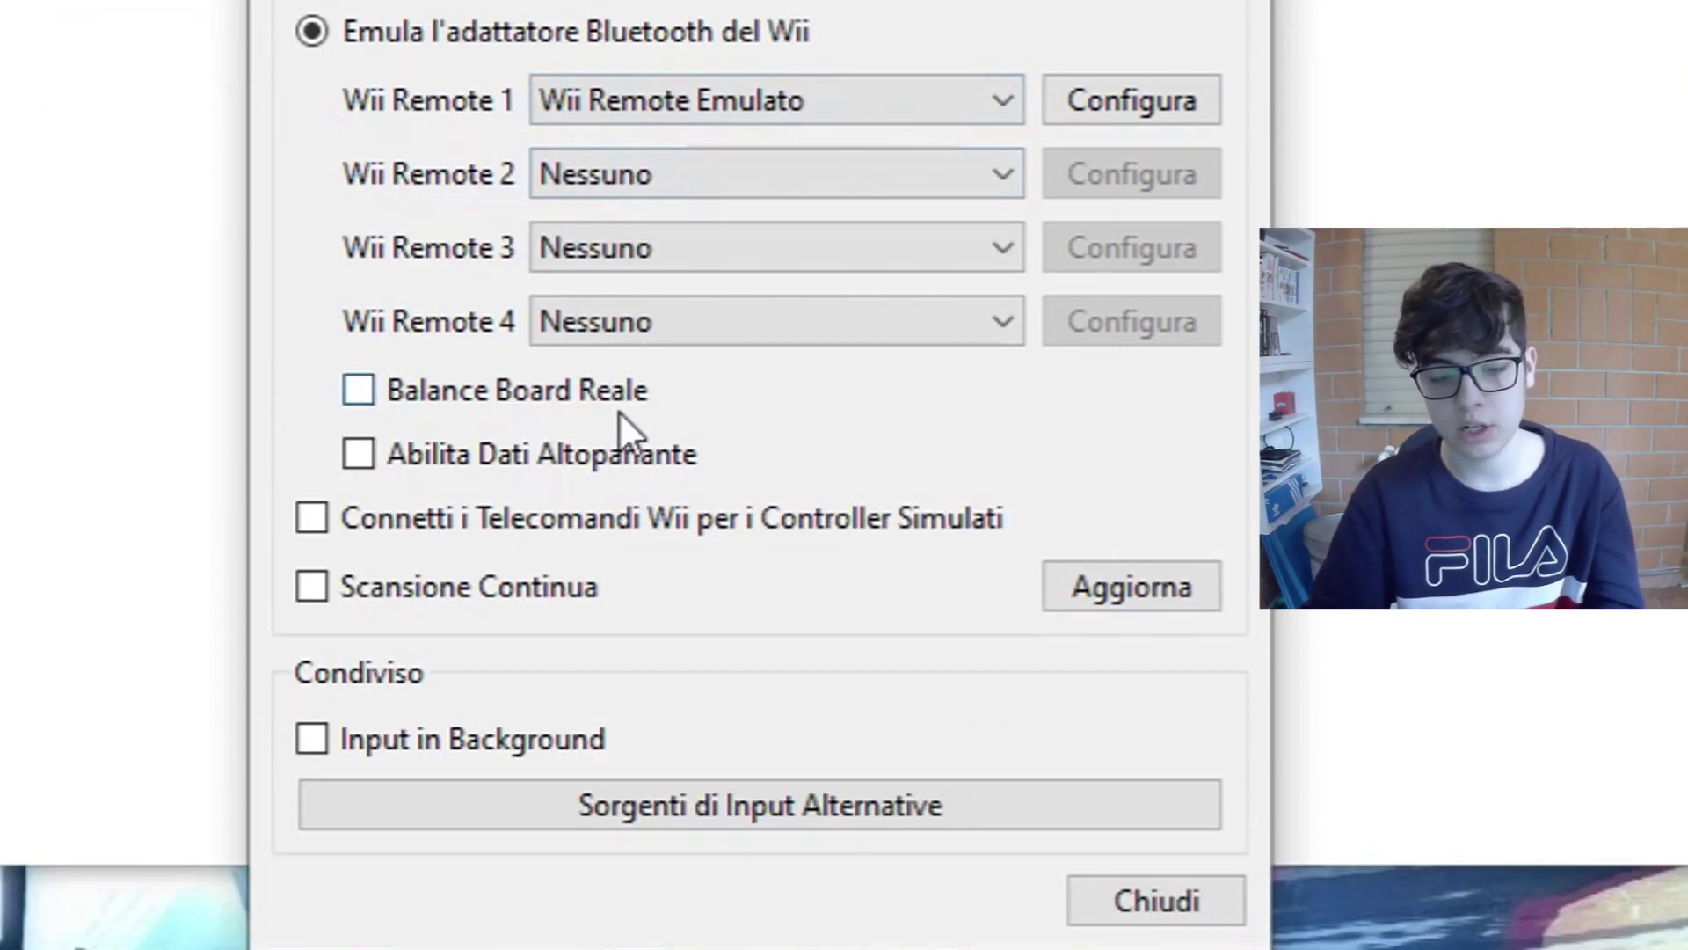
{"action": "left_click", "coordinate": [1176, 892]}
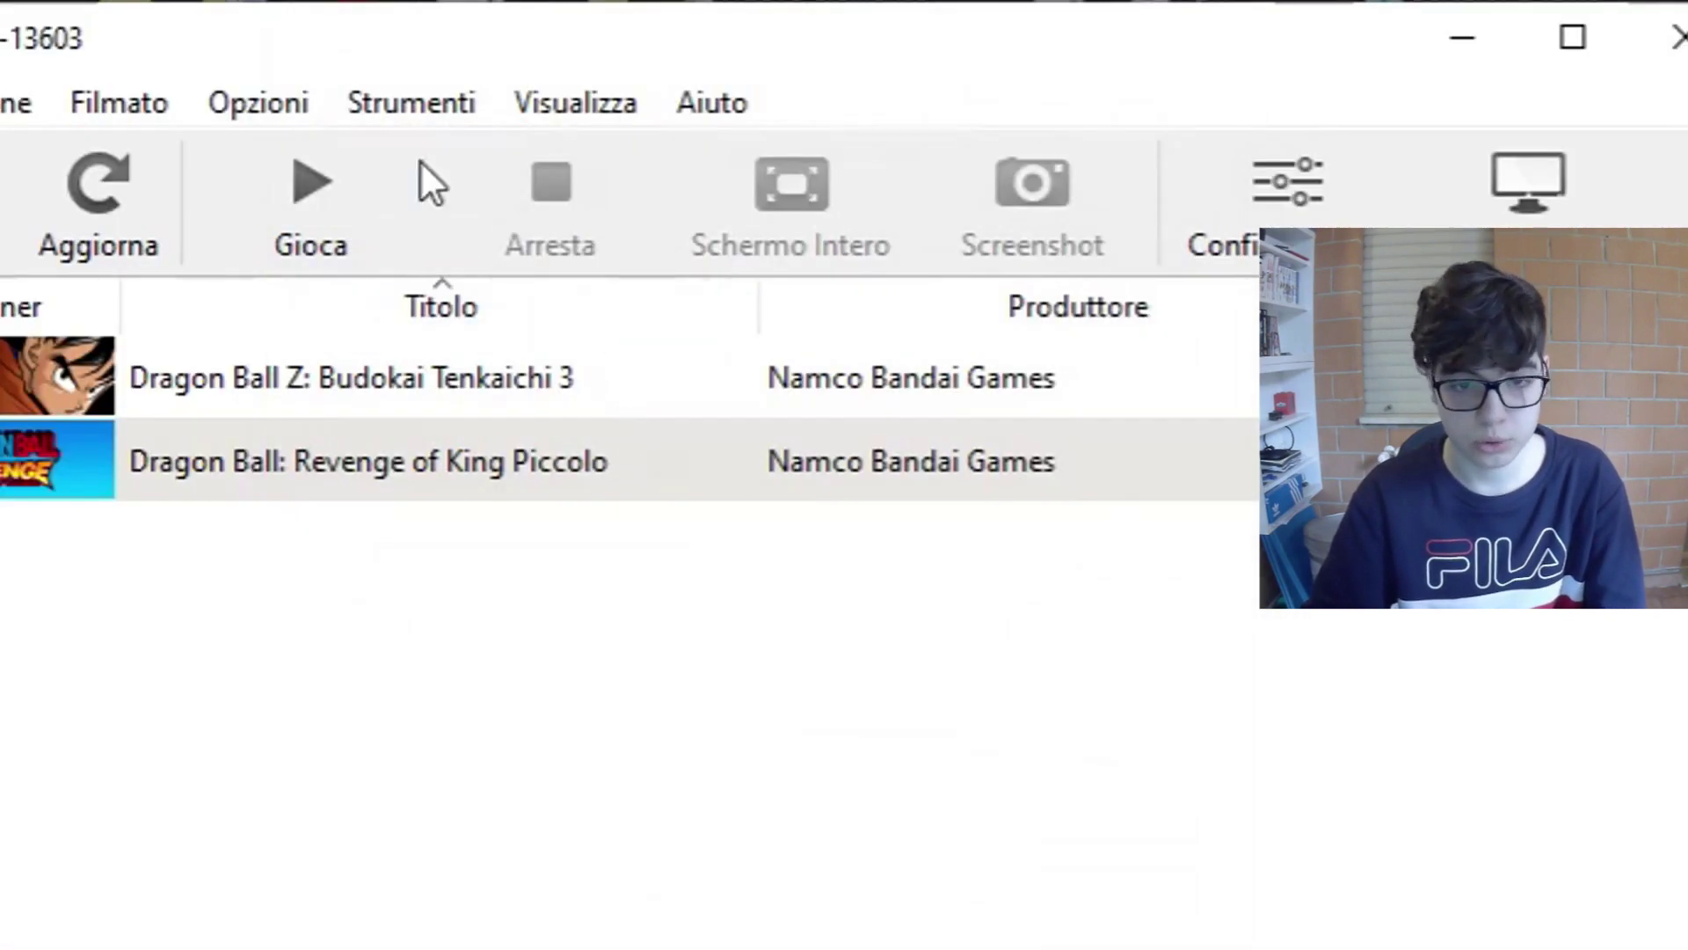
- Examine the general and video hotkey assignments in the hotkey settings and close them
{"action": "left_click", "coordinate": [276, 97]}
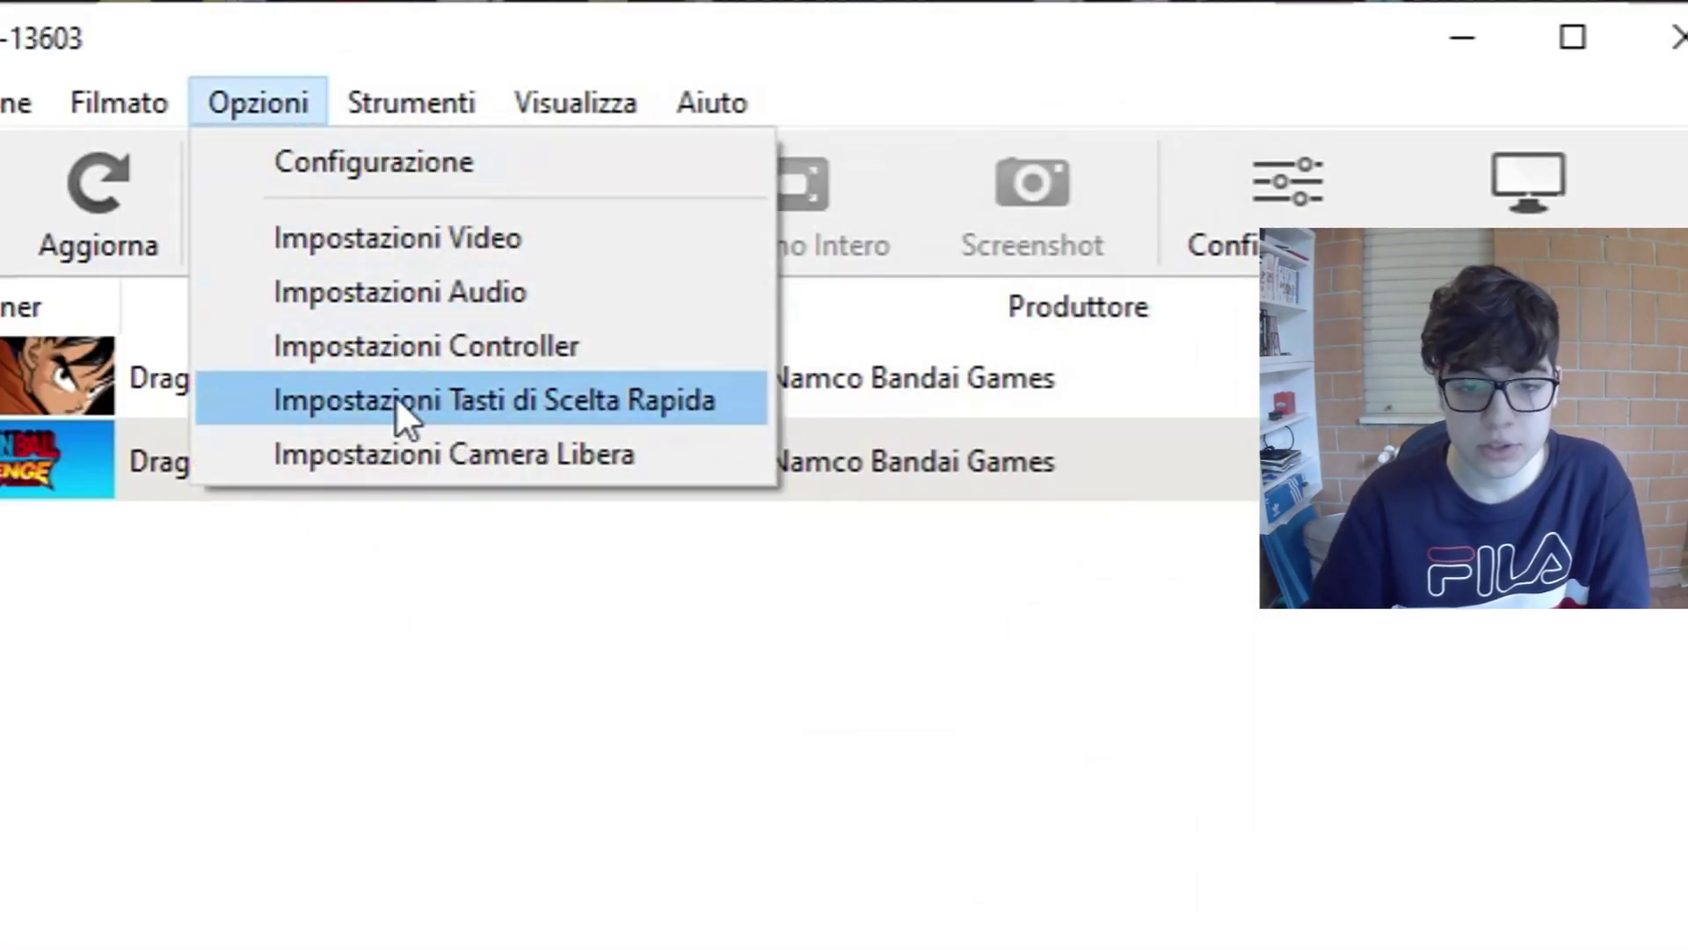
{"action": "left_click", "coordinate": [394, 400]}
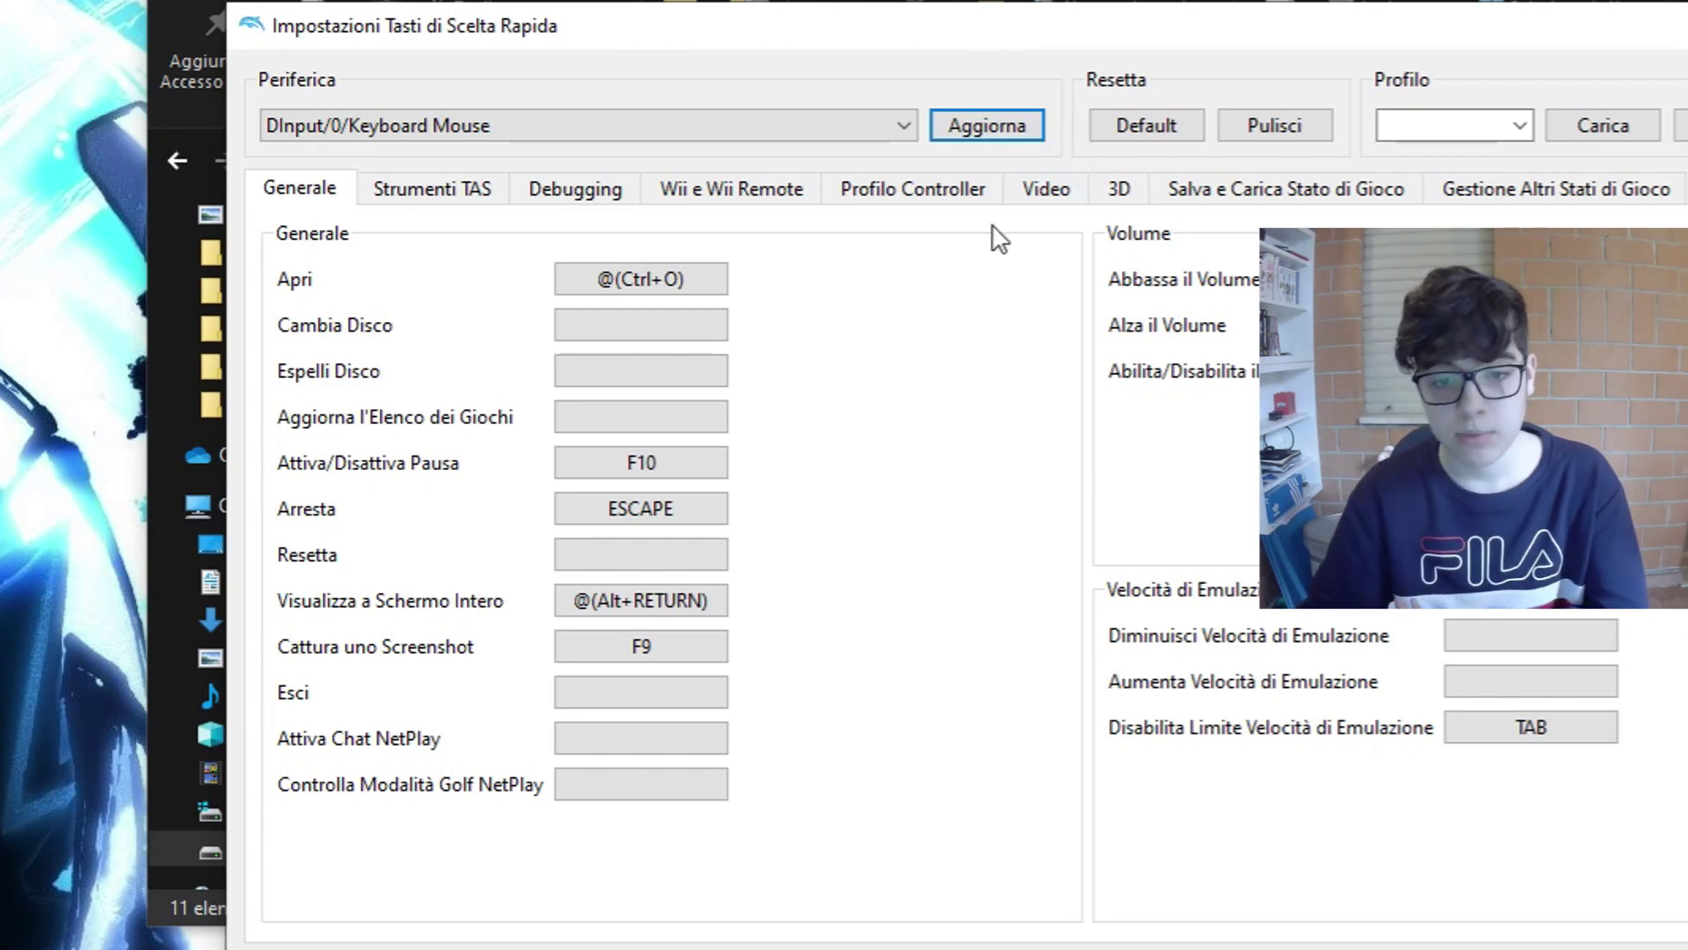
{"action": "left_click", "coordinate": [1043, 195]}
{"action": "left_click", "coordinate": [320, 195]}
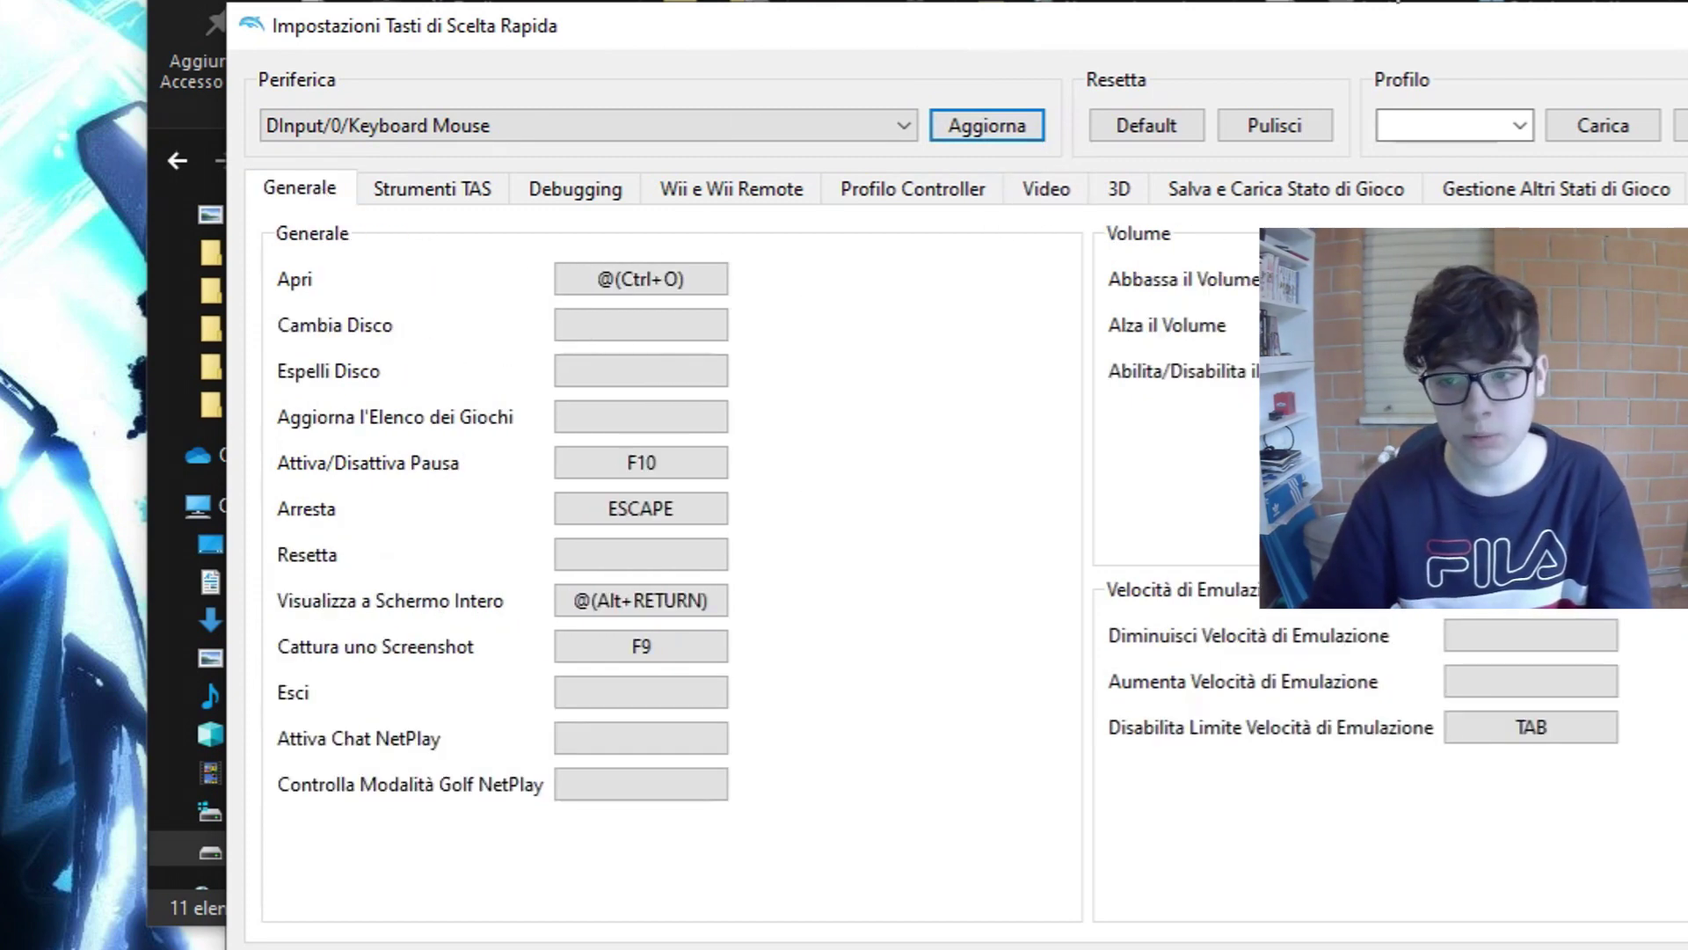
{"action": "key", "text": "Escape"}
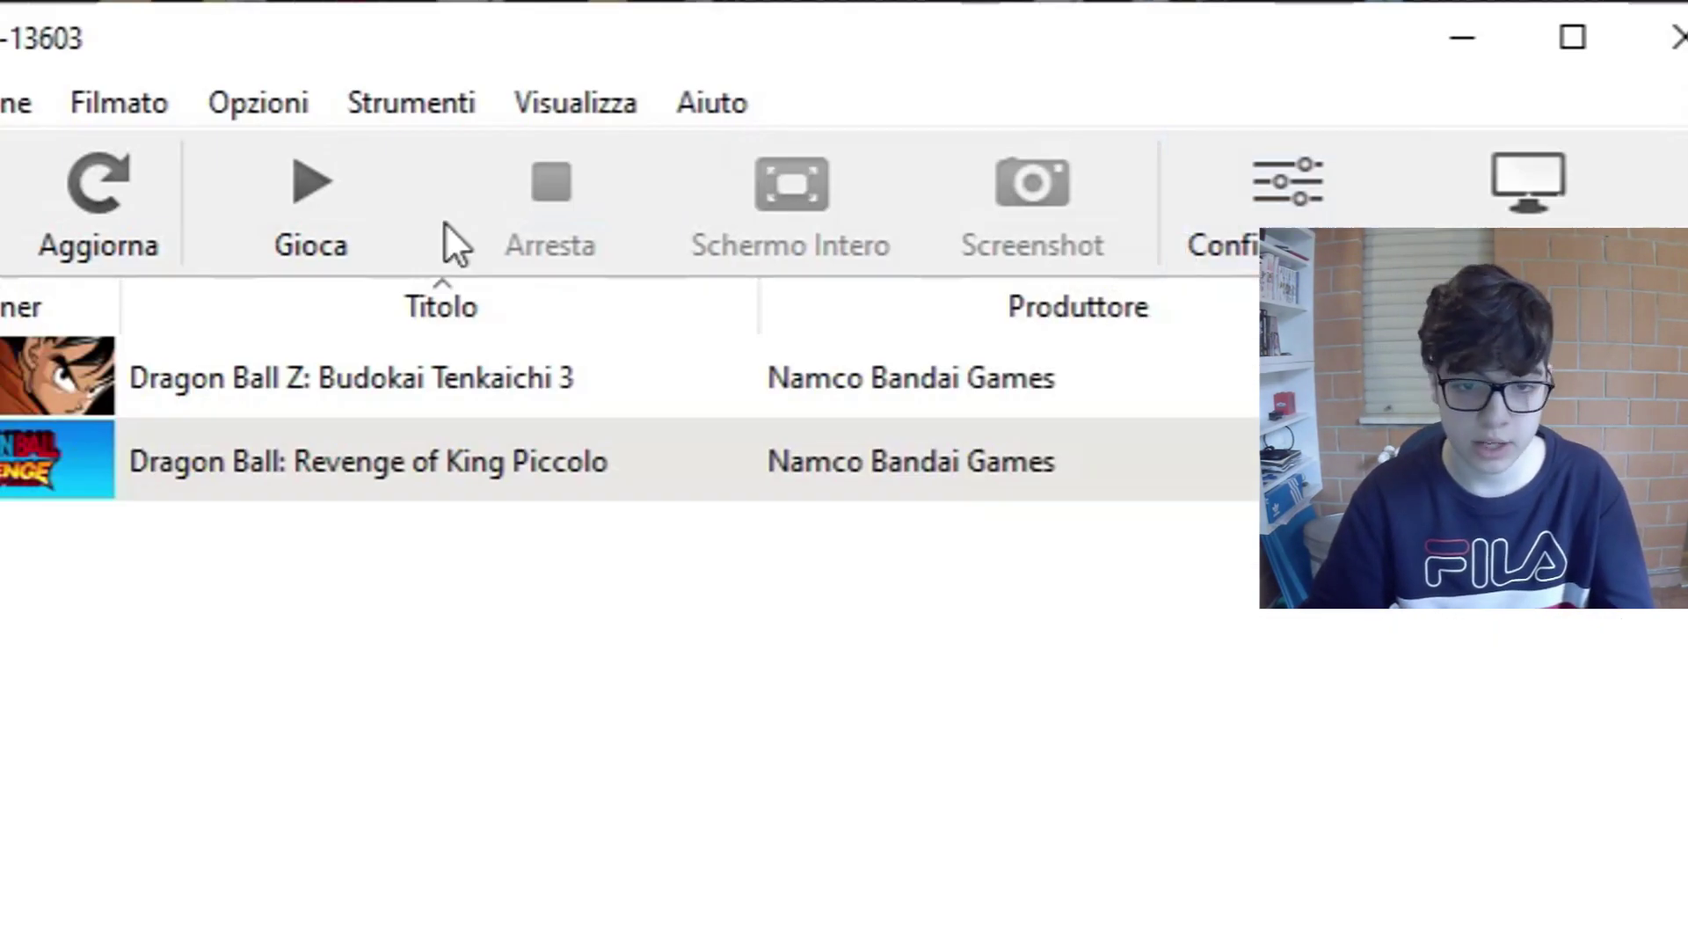
- Examine the free camera settings and close them
{"action": "left_click", "coordinate": [299, 104]}
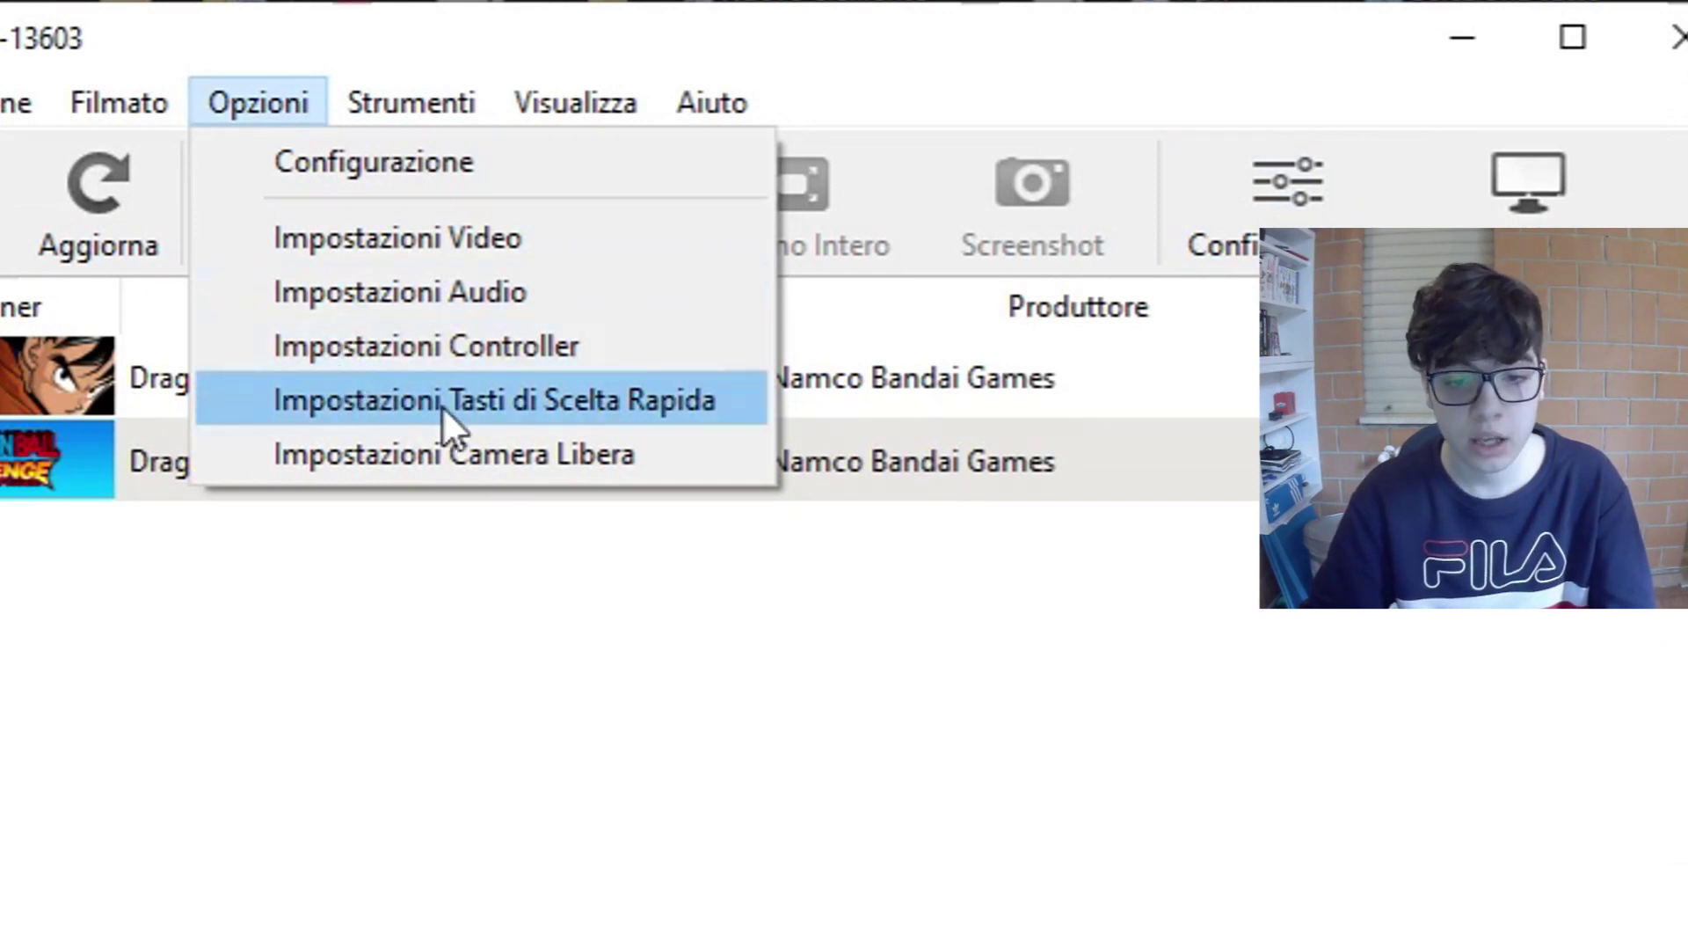
{"action": "left_click", "coordinate": [449, 455]}
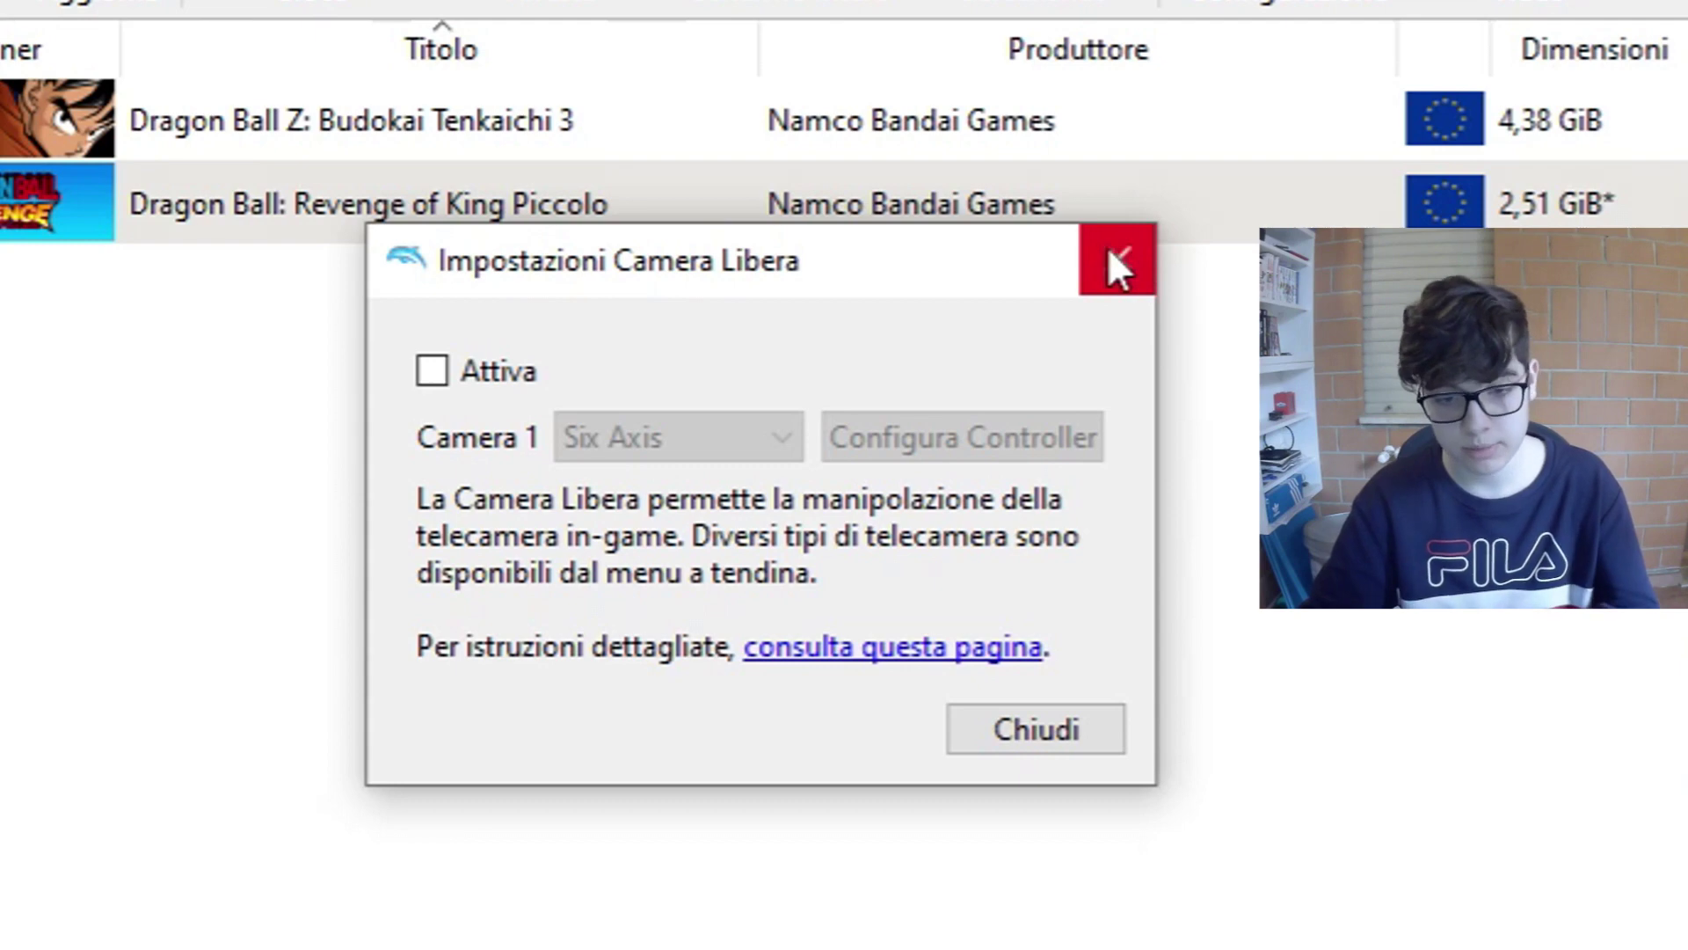
{"action": "left_click", "coordinate": [1110, 727]}
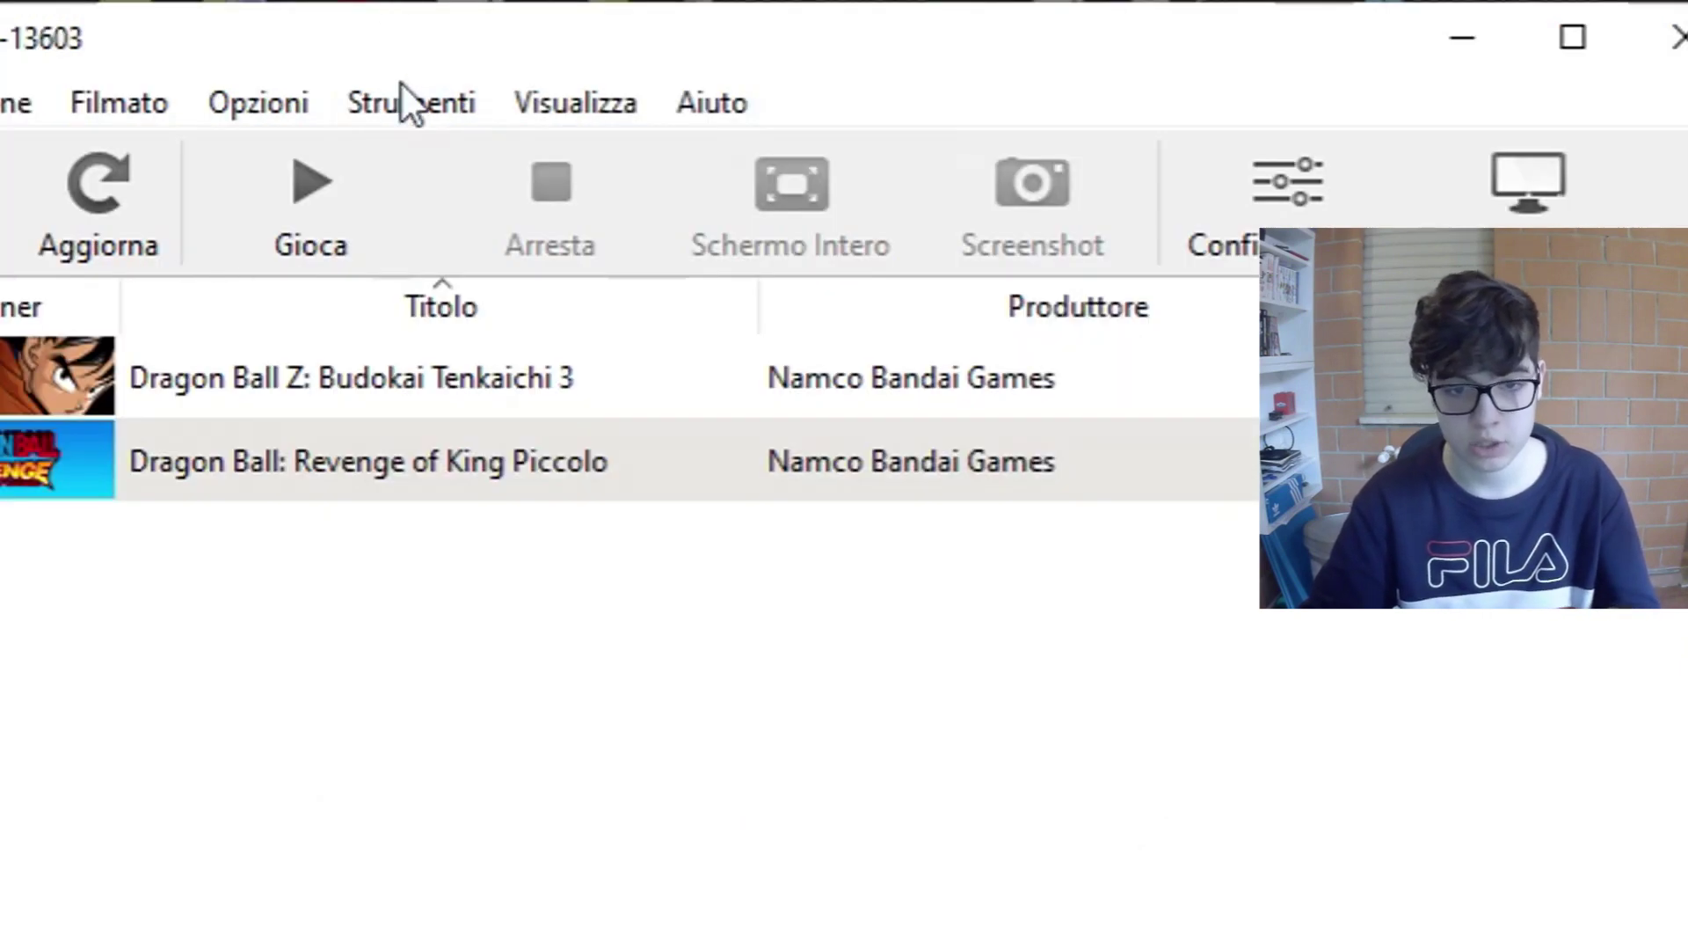
- Examine the emulator's available tools, from the resource packs and NetPlay to the WAD, NAND and Wii save functions
{"action": "left_click", "coordinate": [257, 103]}
{"action": "mouse_move", "coordinate": [377, 115]}
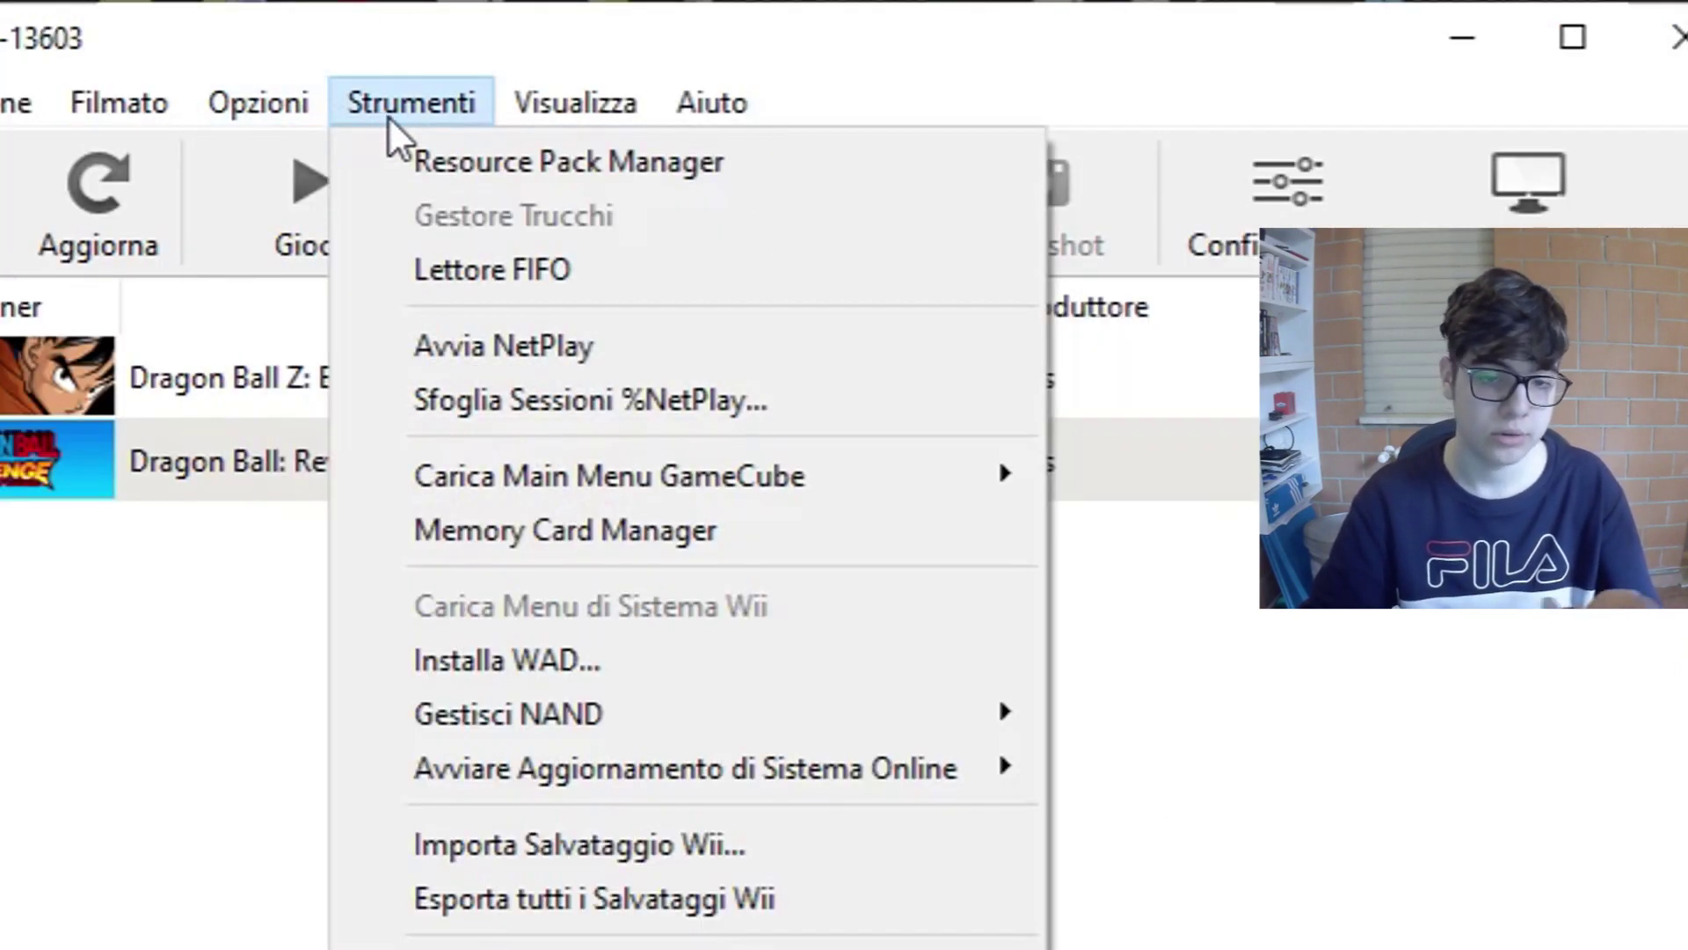
{"action": "left_click", "coordinate": [459, 160]}
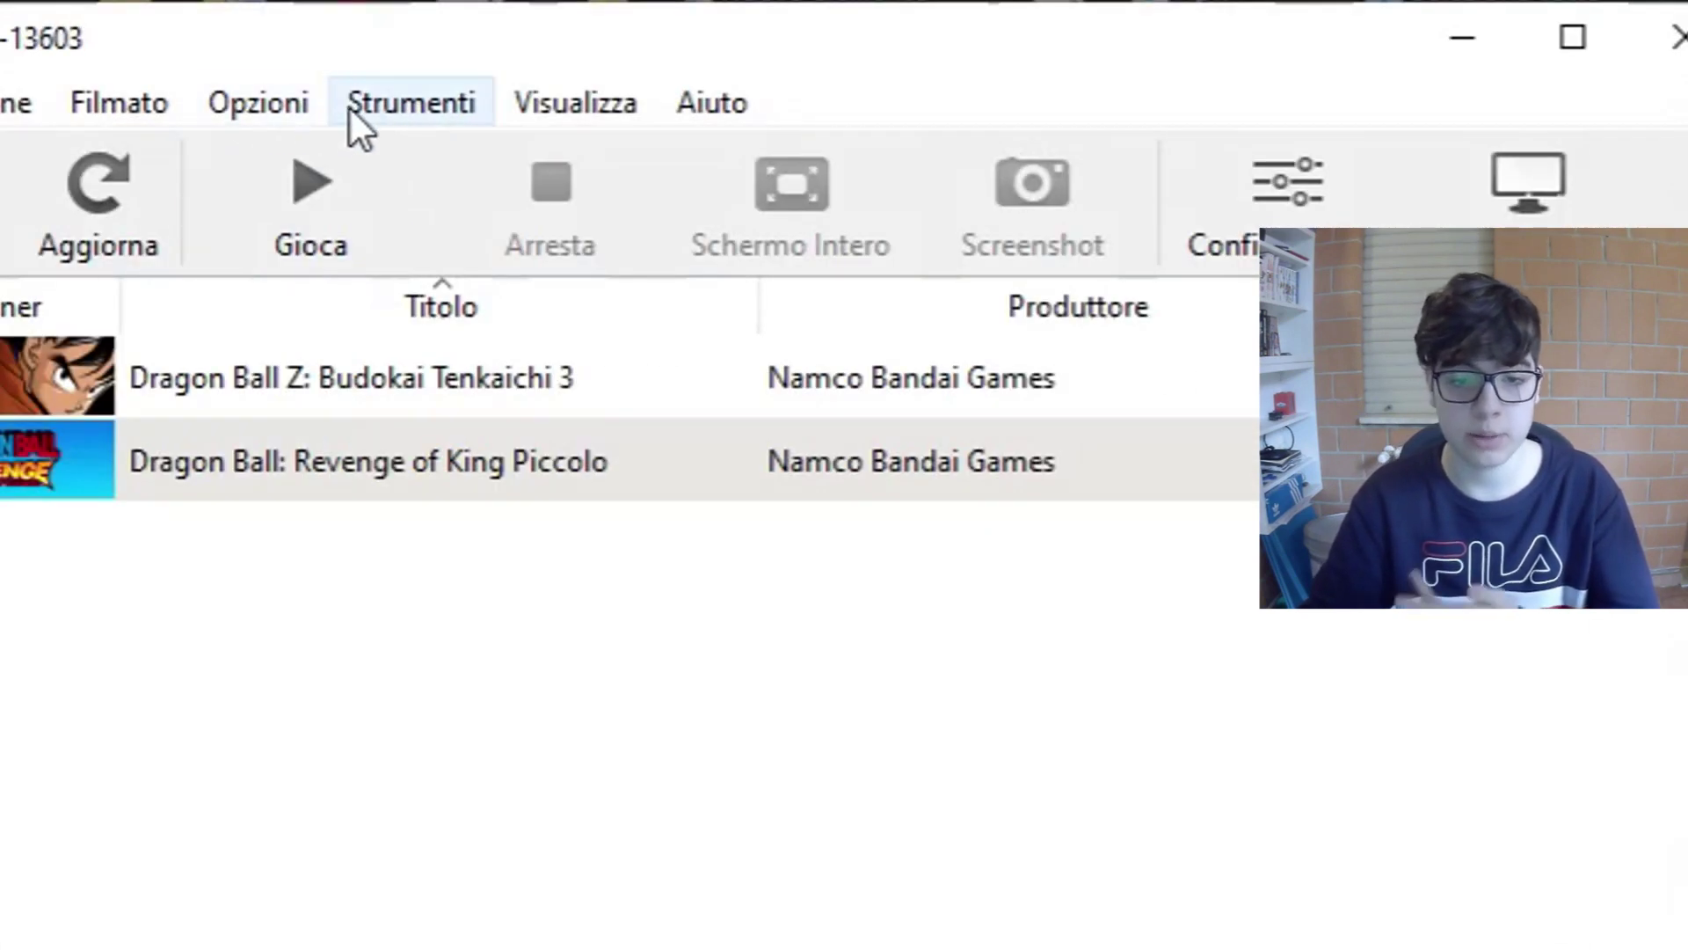
{"action": "left_click", "coordinate": [376, 105]}
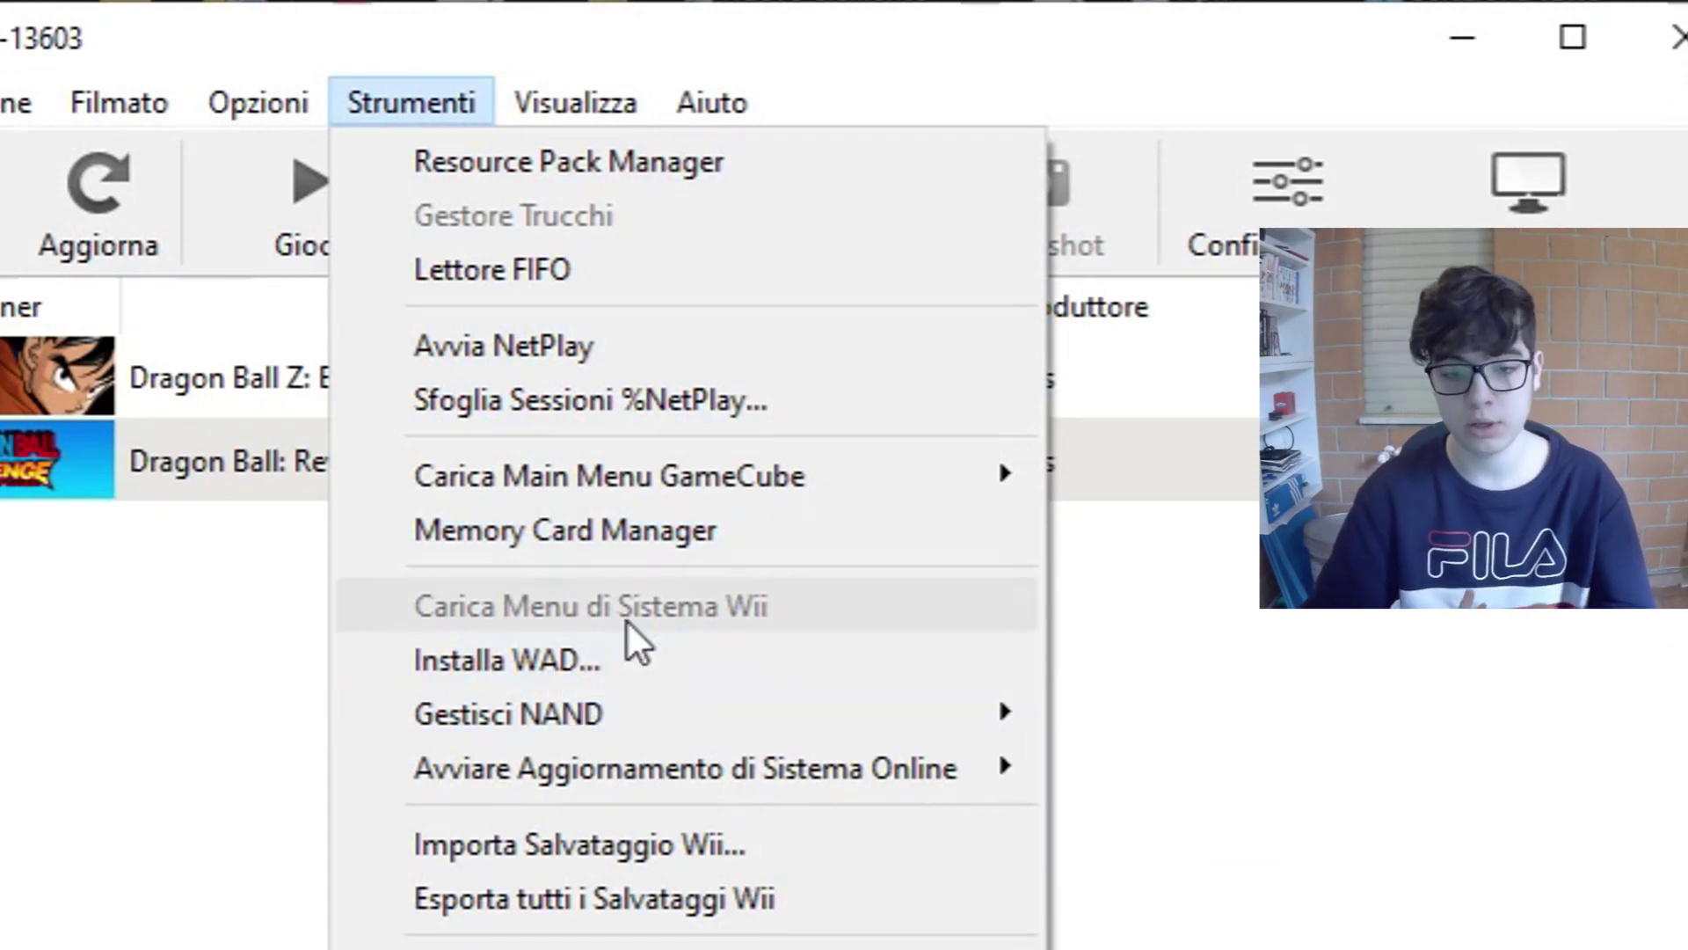
- Show the log window beside the game list and hide it again
{"action": "mouse_move", "coordinate": [545, 97]}
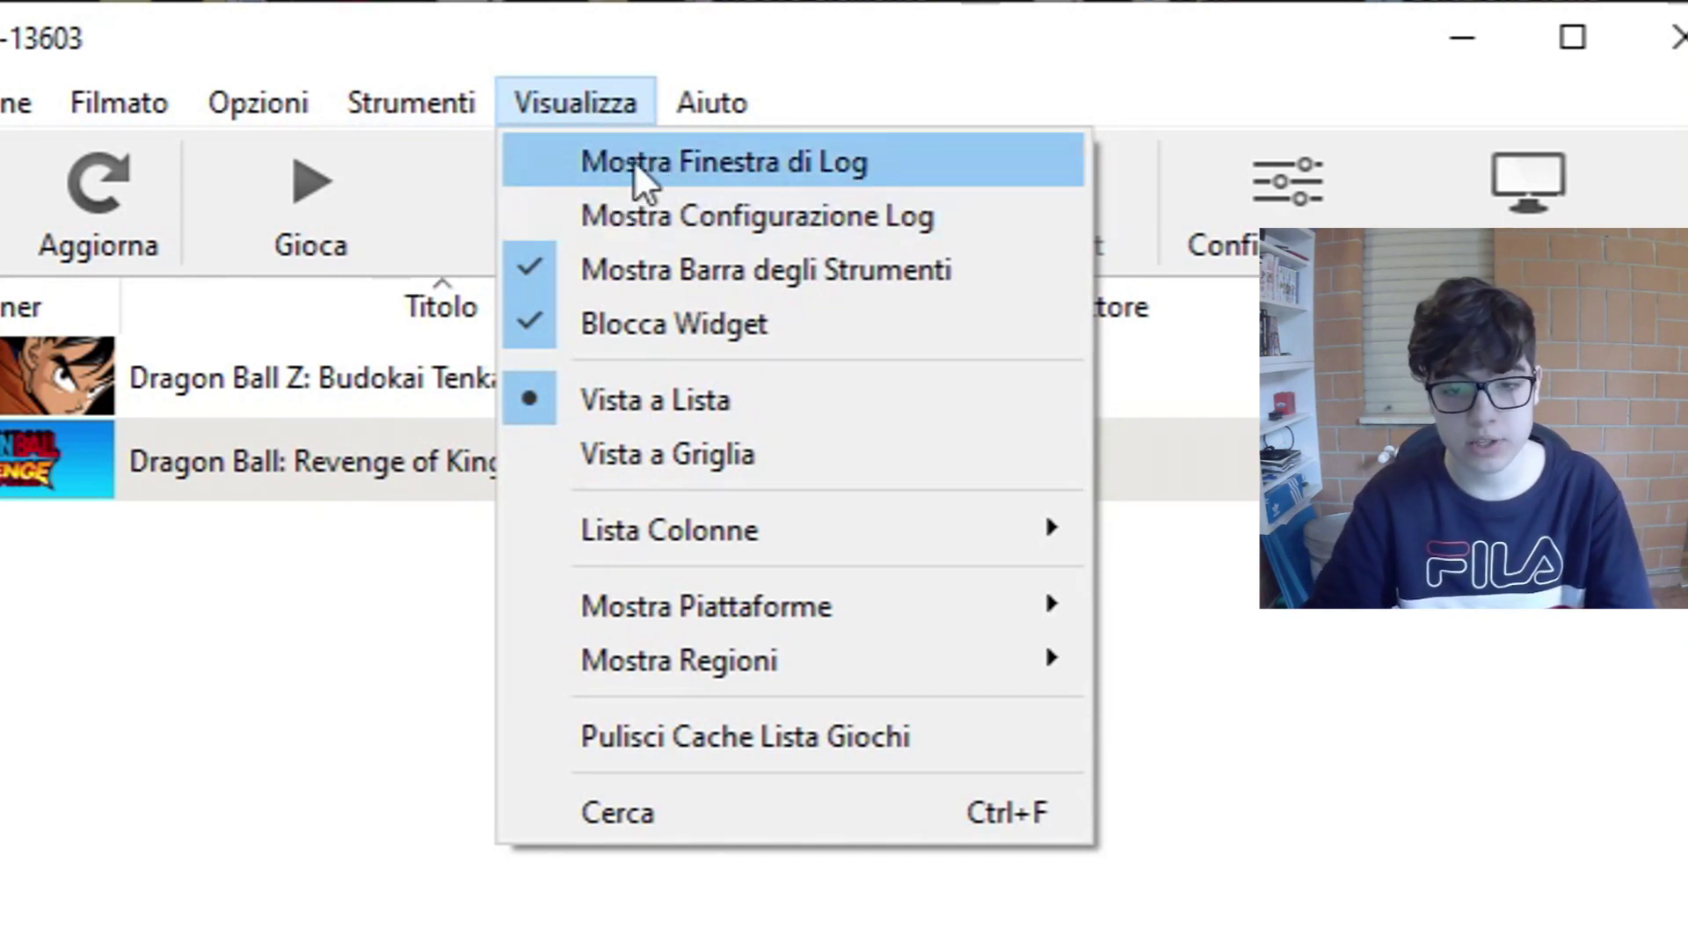
{"action": "left_click", "coordinate": [662, 166]}
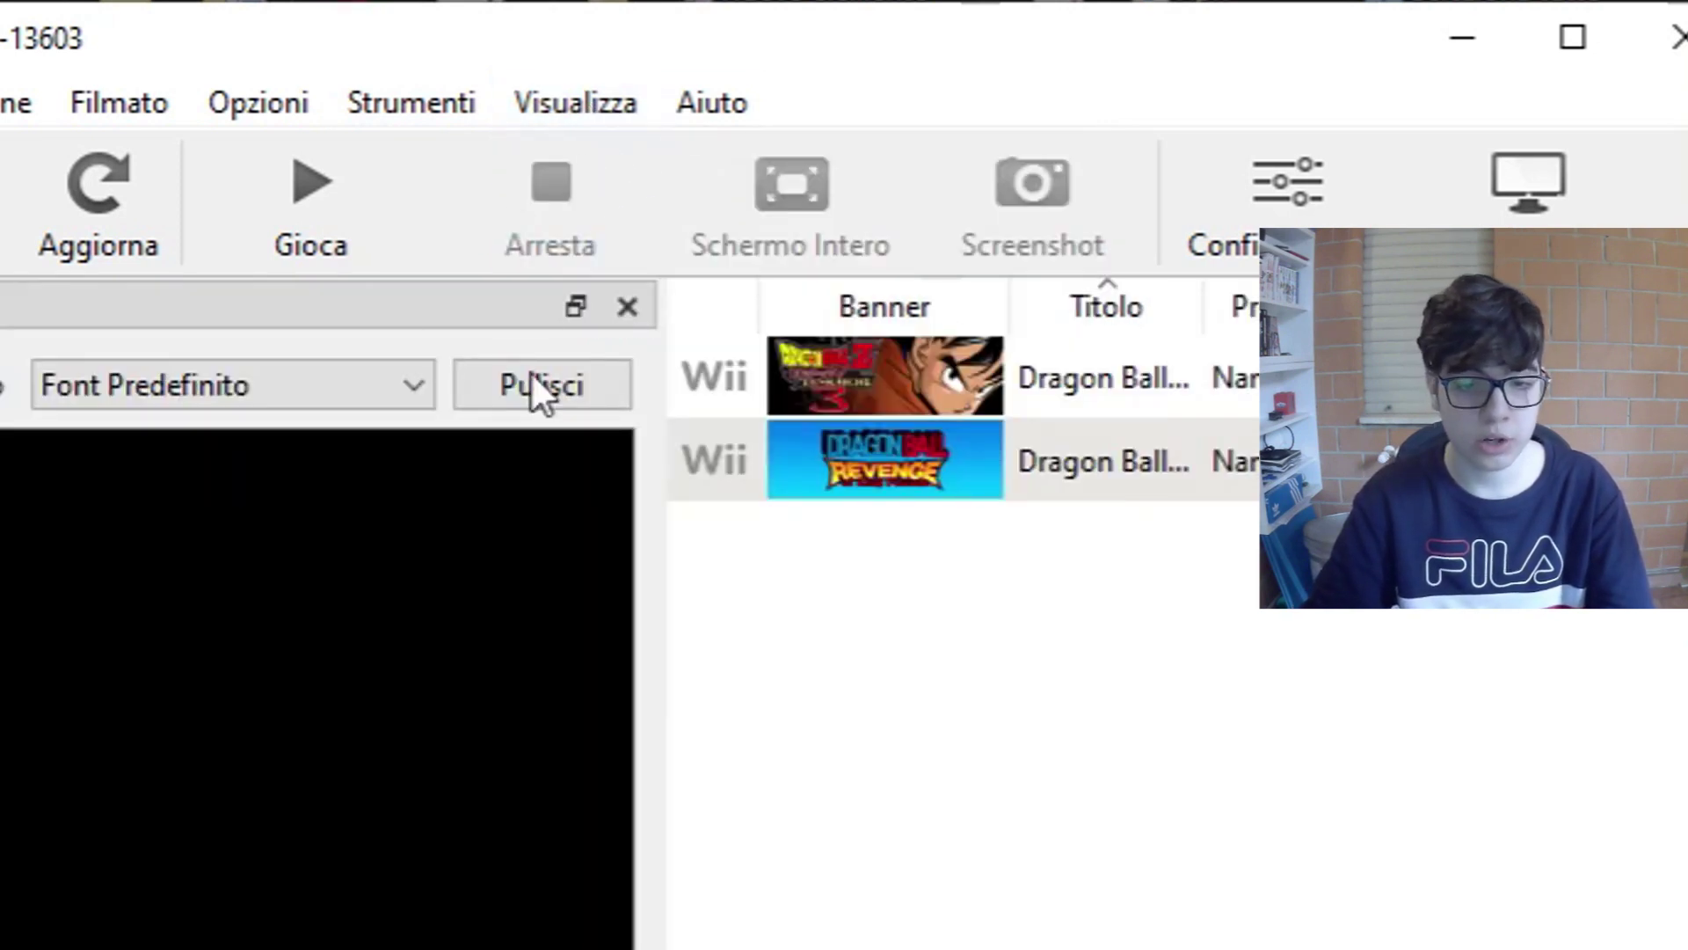
{"action": "left_click", "coordinate": [530, 102]}
{"action": "left_click", "coordinate": [572, 157]}
- Examine the remaining view options and the help entries, and close them
{"action": "left_click", "coordinate": [547, 100]}
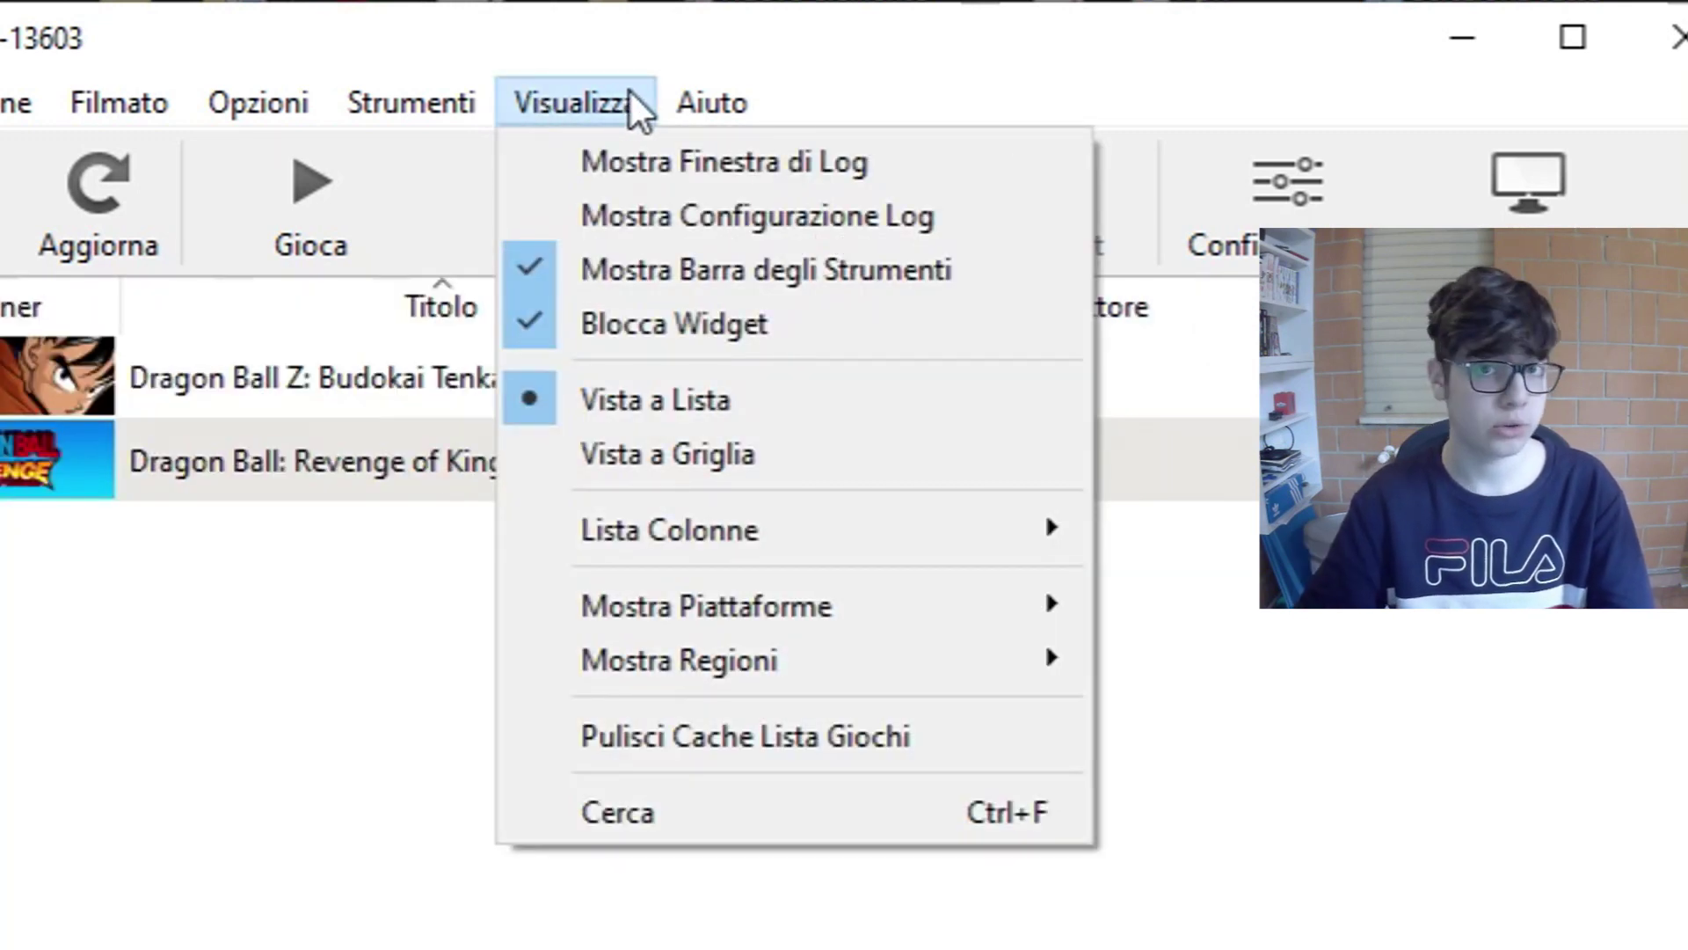
{"action": "mouse_move", "coordinate": [719, 98]}
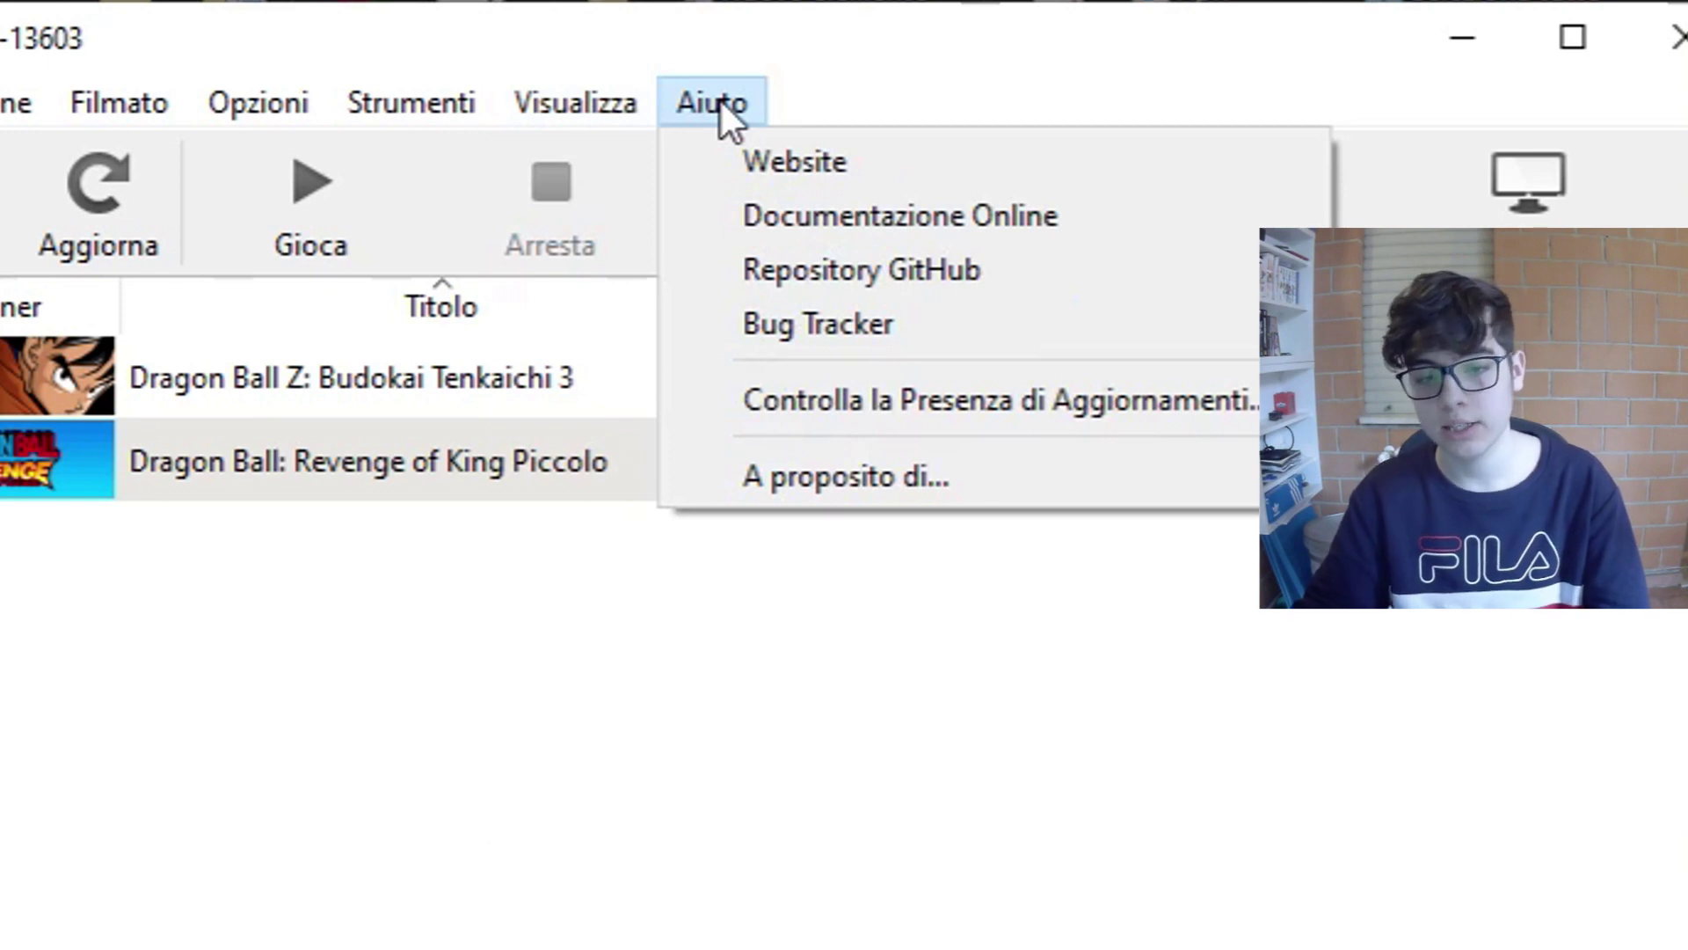
{"action": "left_click", "coordinate": [780, 95]}
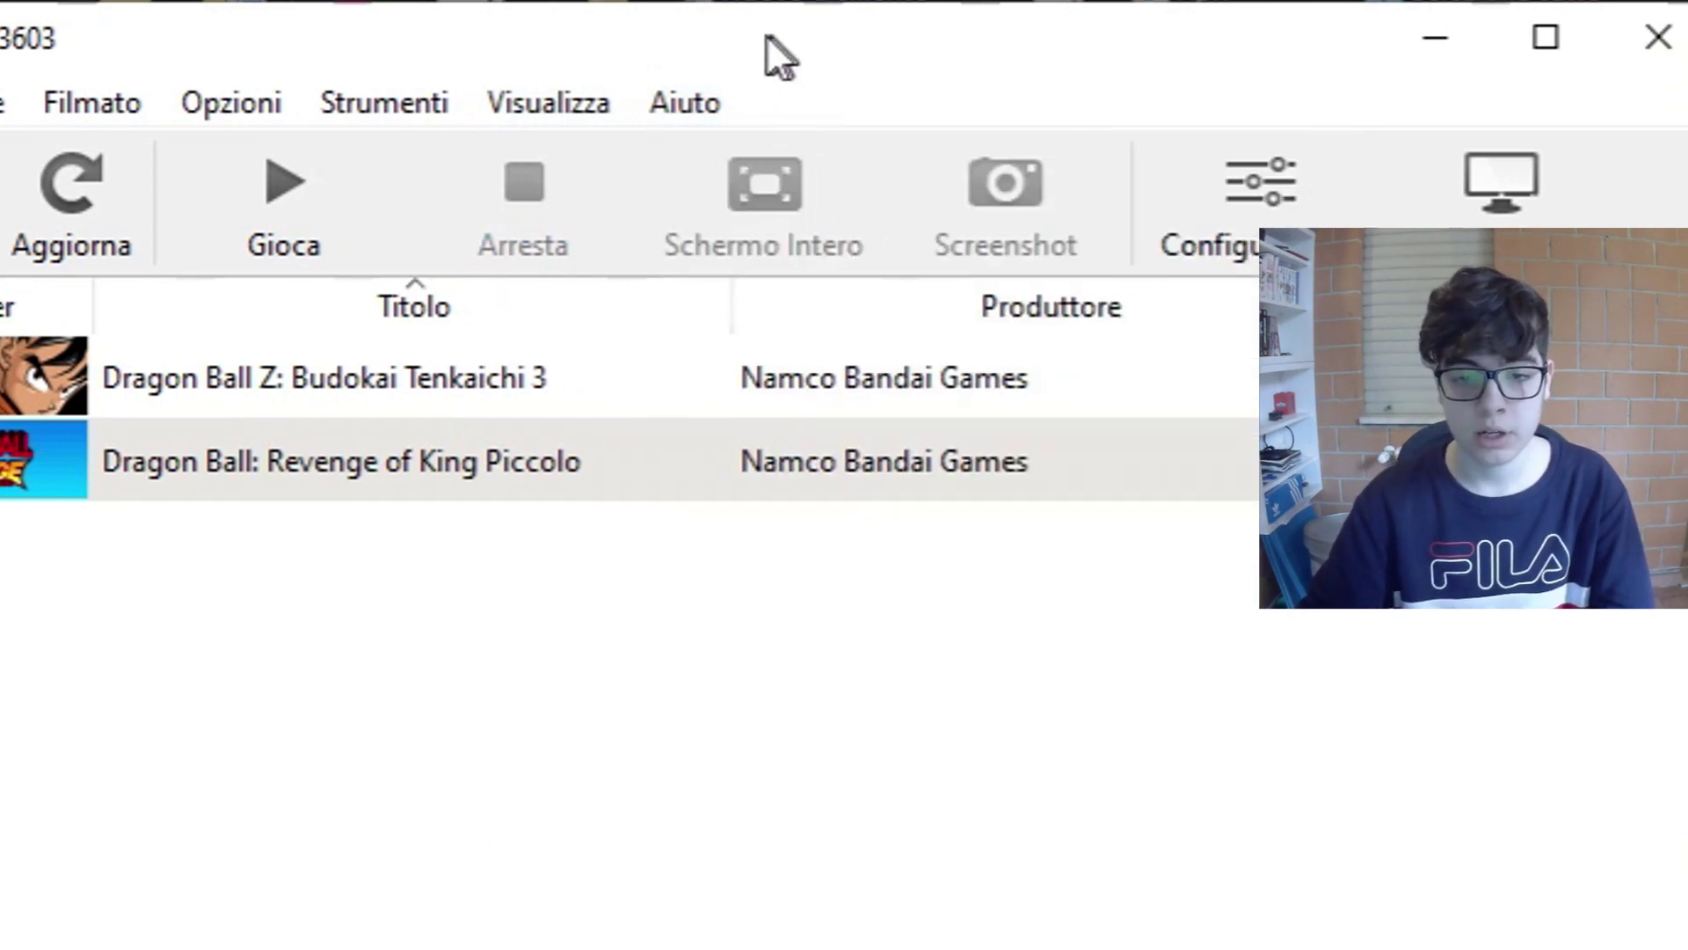
- Browse the game files in the Dolphin Games folder and dismiss the file selection
{"action": "left_click", "coordinate": [10, 367]}
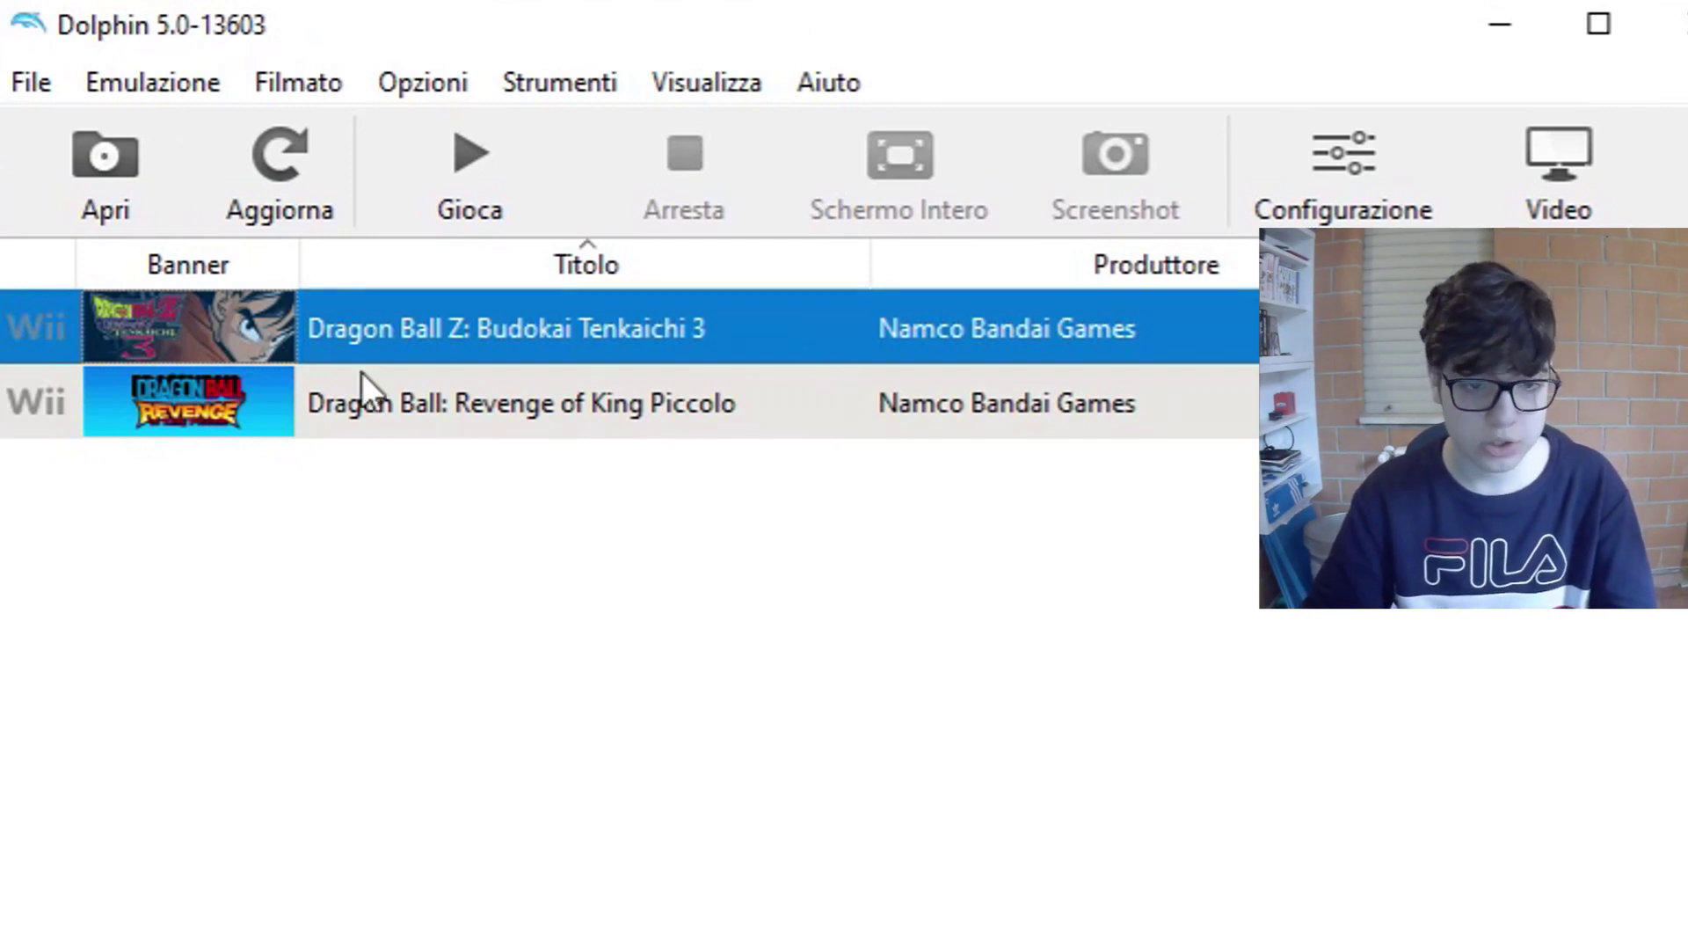
{"action": "left_click", "coordinate": [92, 215]}
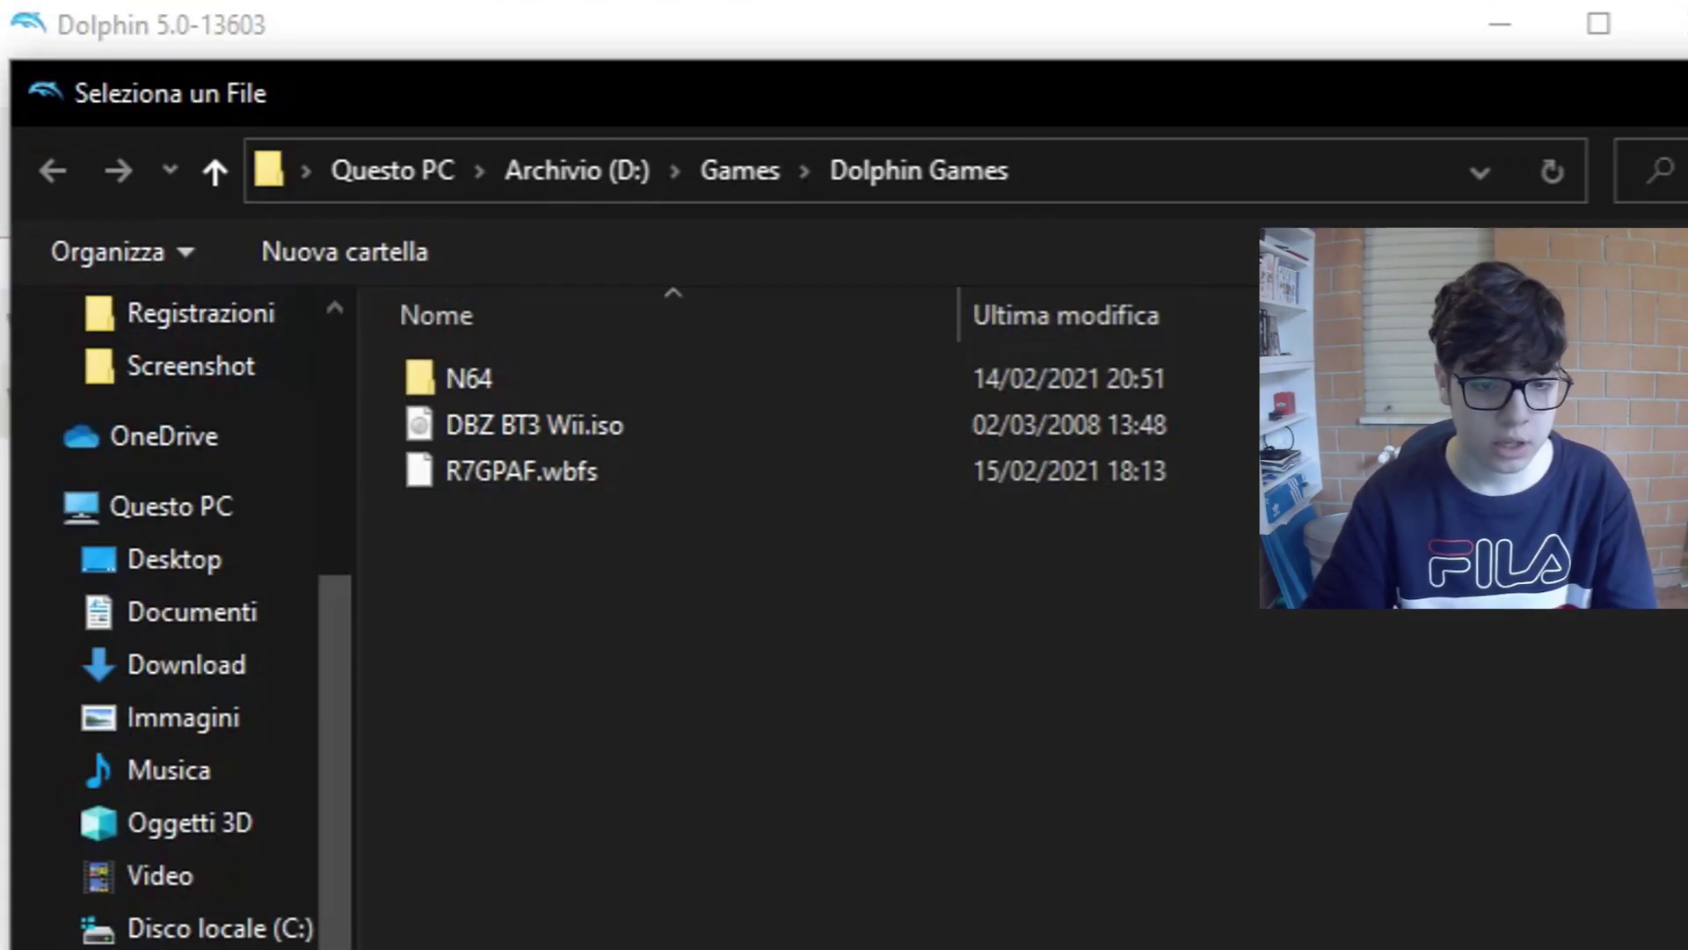
{"action": "left_click", "coordinate": [693, 743]}
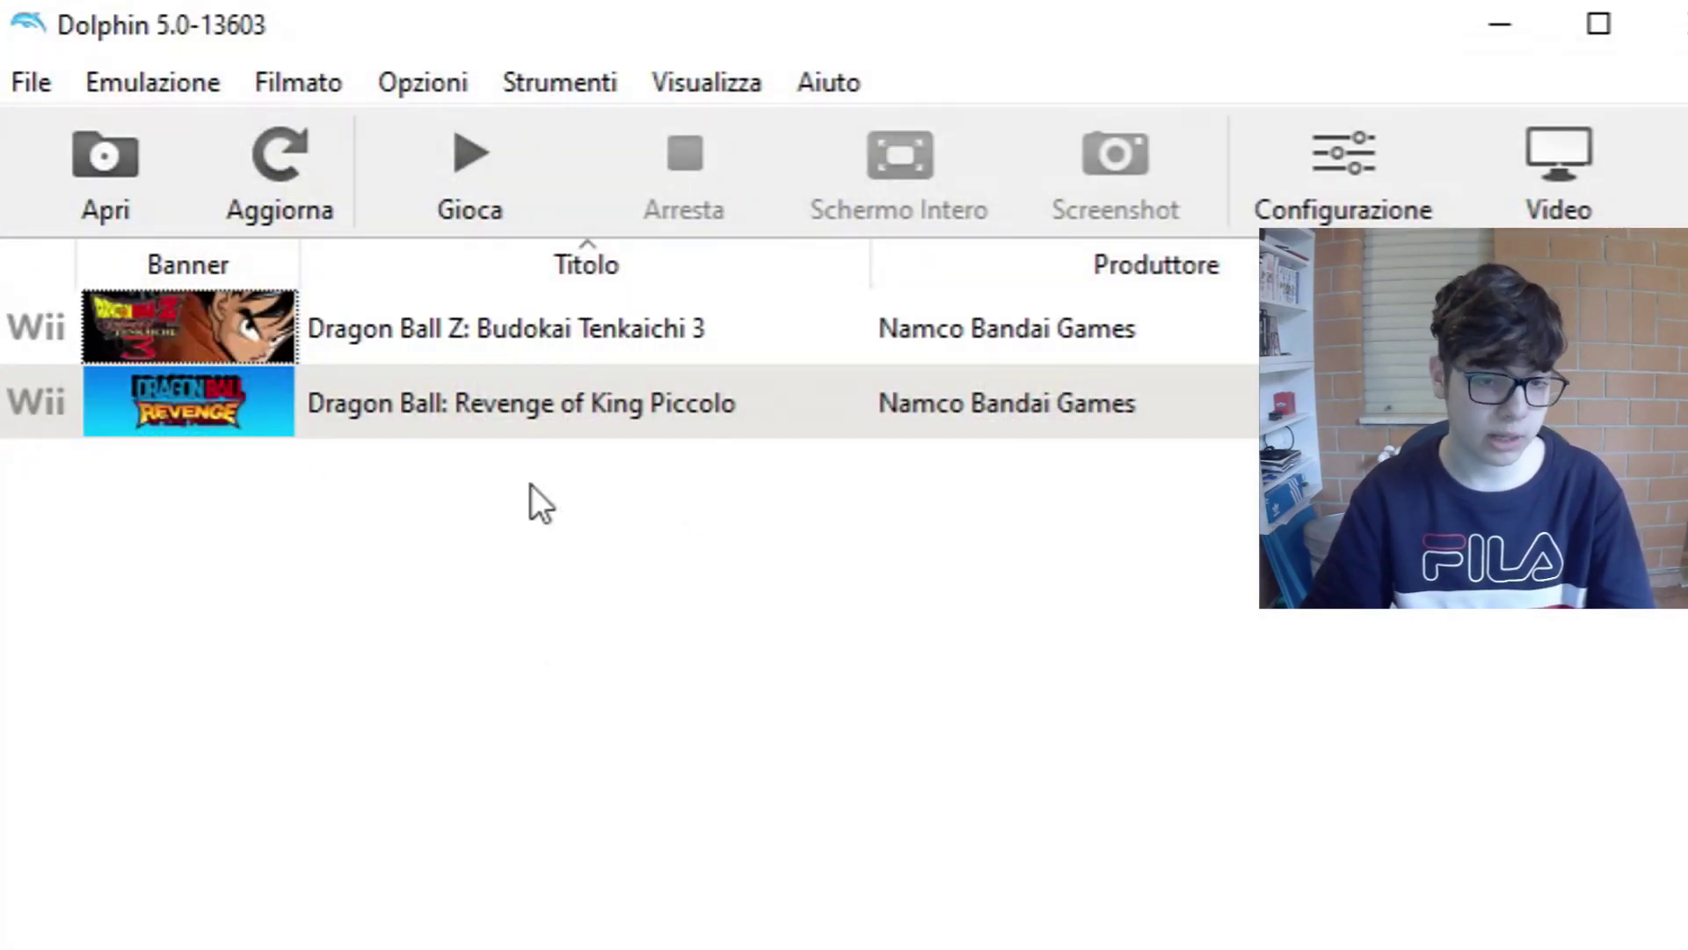
- Launch Dragon Ball Z: Budokai Tenkaichi 3 from the game list and go past its title screen to the main menu
{"action": "double_click", "coordinate": [450, 384]}
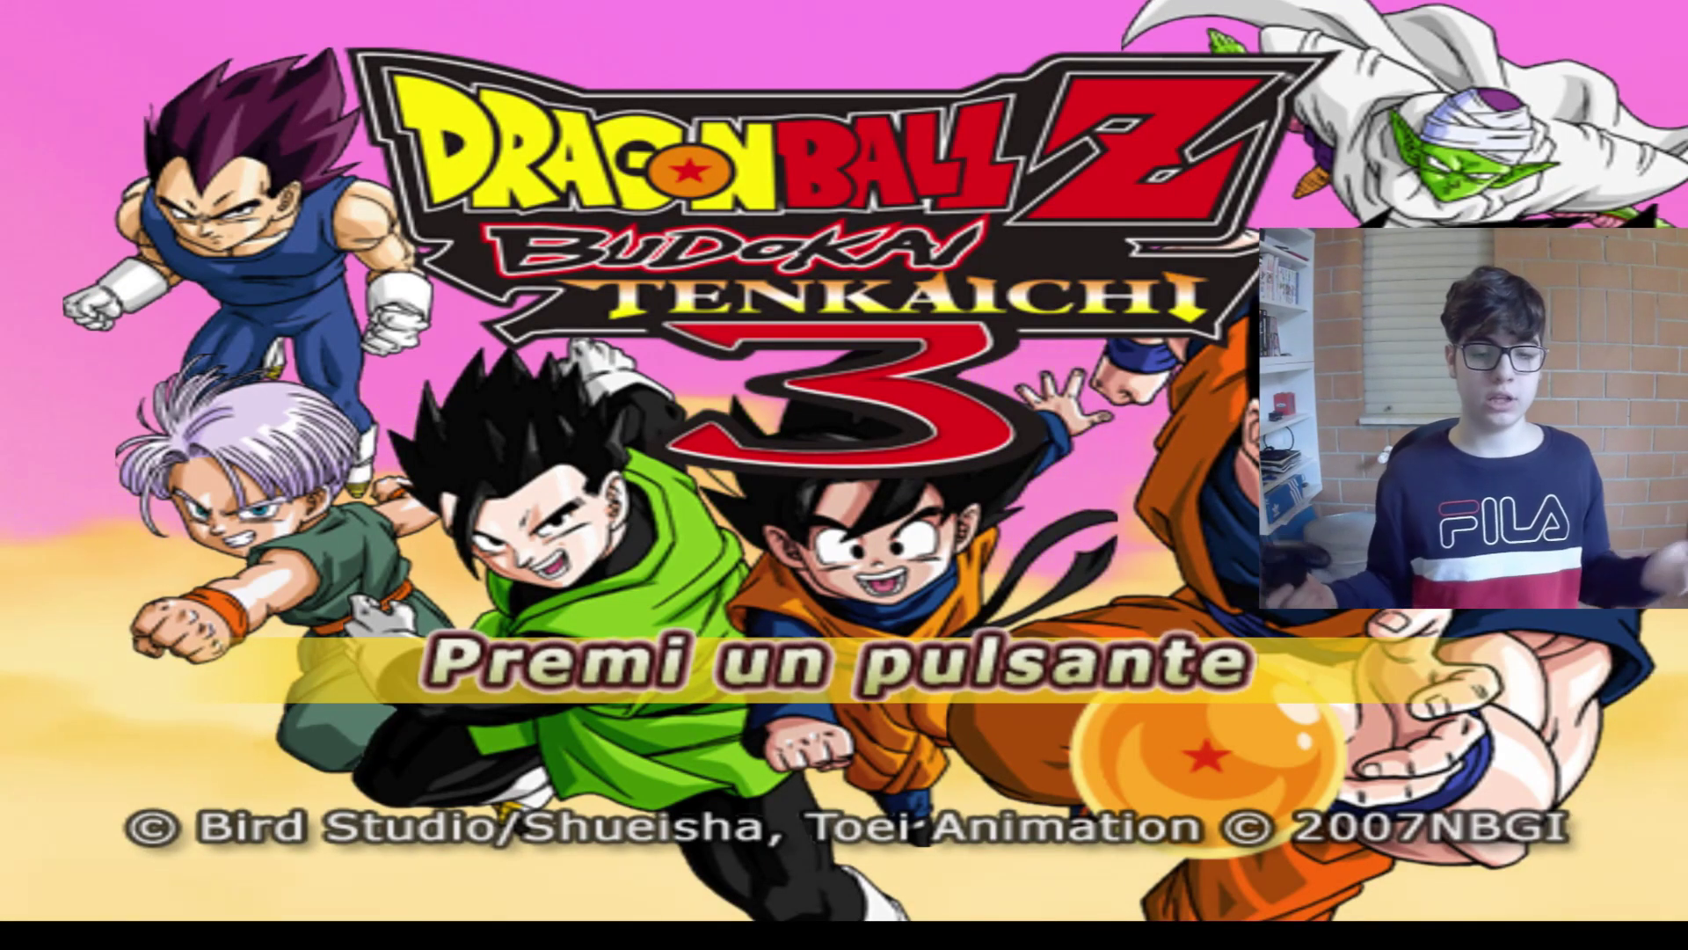
{"action": "key", "text": "Return"}
{"action": "key", "text": "Return"}
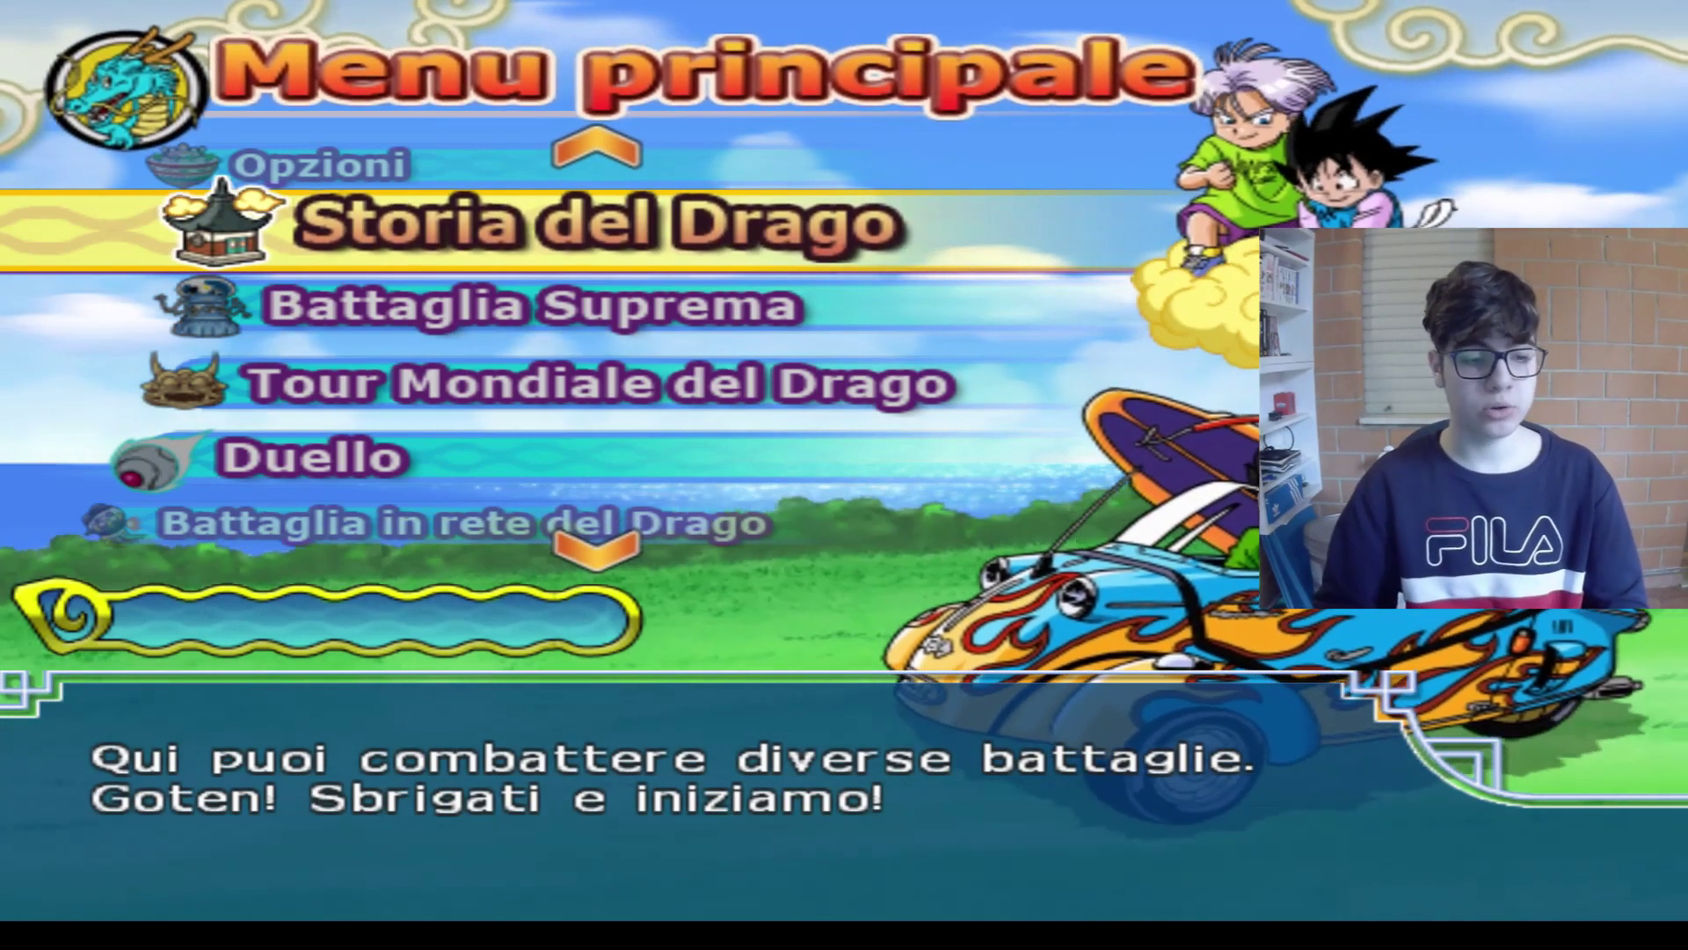
- Enter the Duello mode and choose a Batt. solitaria match under G1 VS CPU
{"action": "key", "text": "Down"}
{"action": "key", "text": "Down"}
{"action": "key", "text": "Down"}
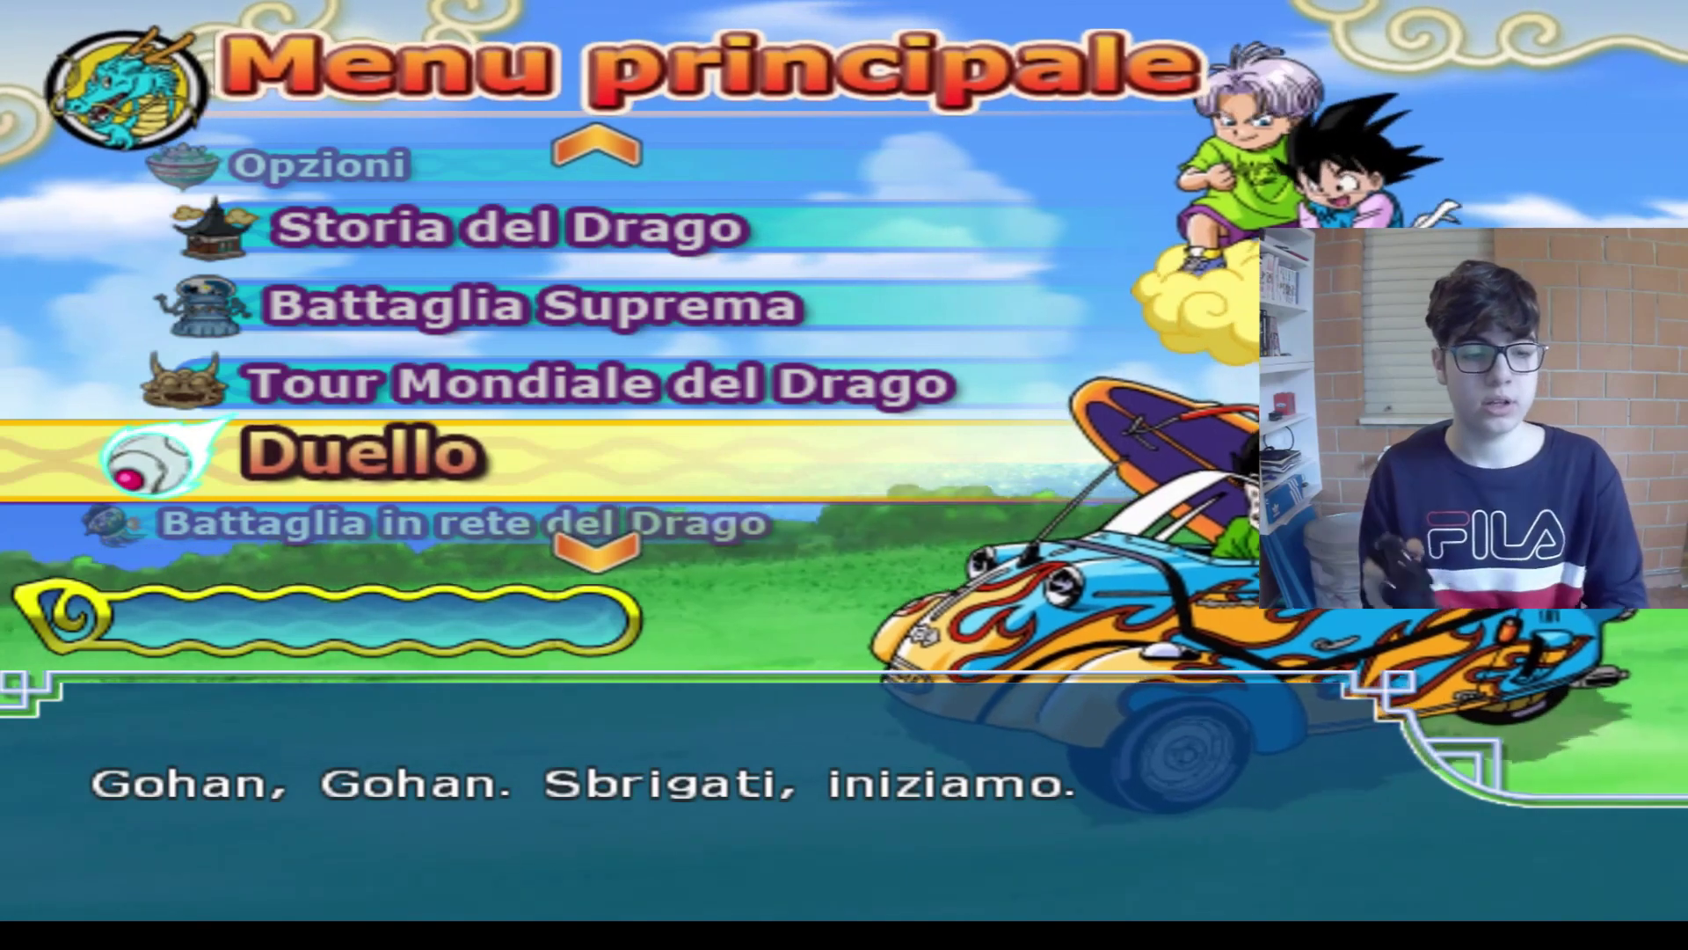
{"action": "key", "text": "Return"}
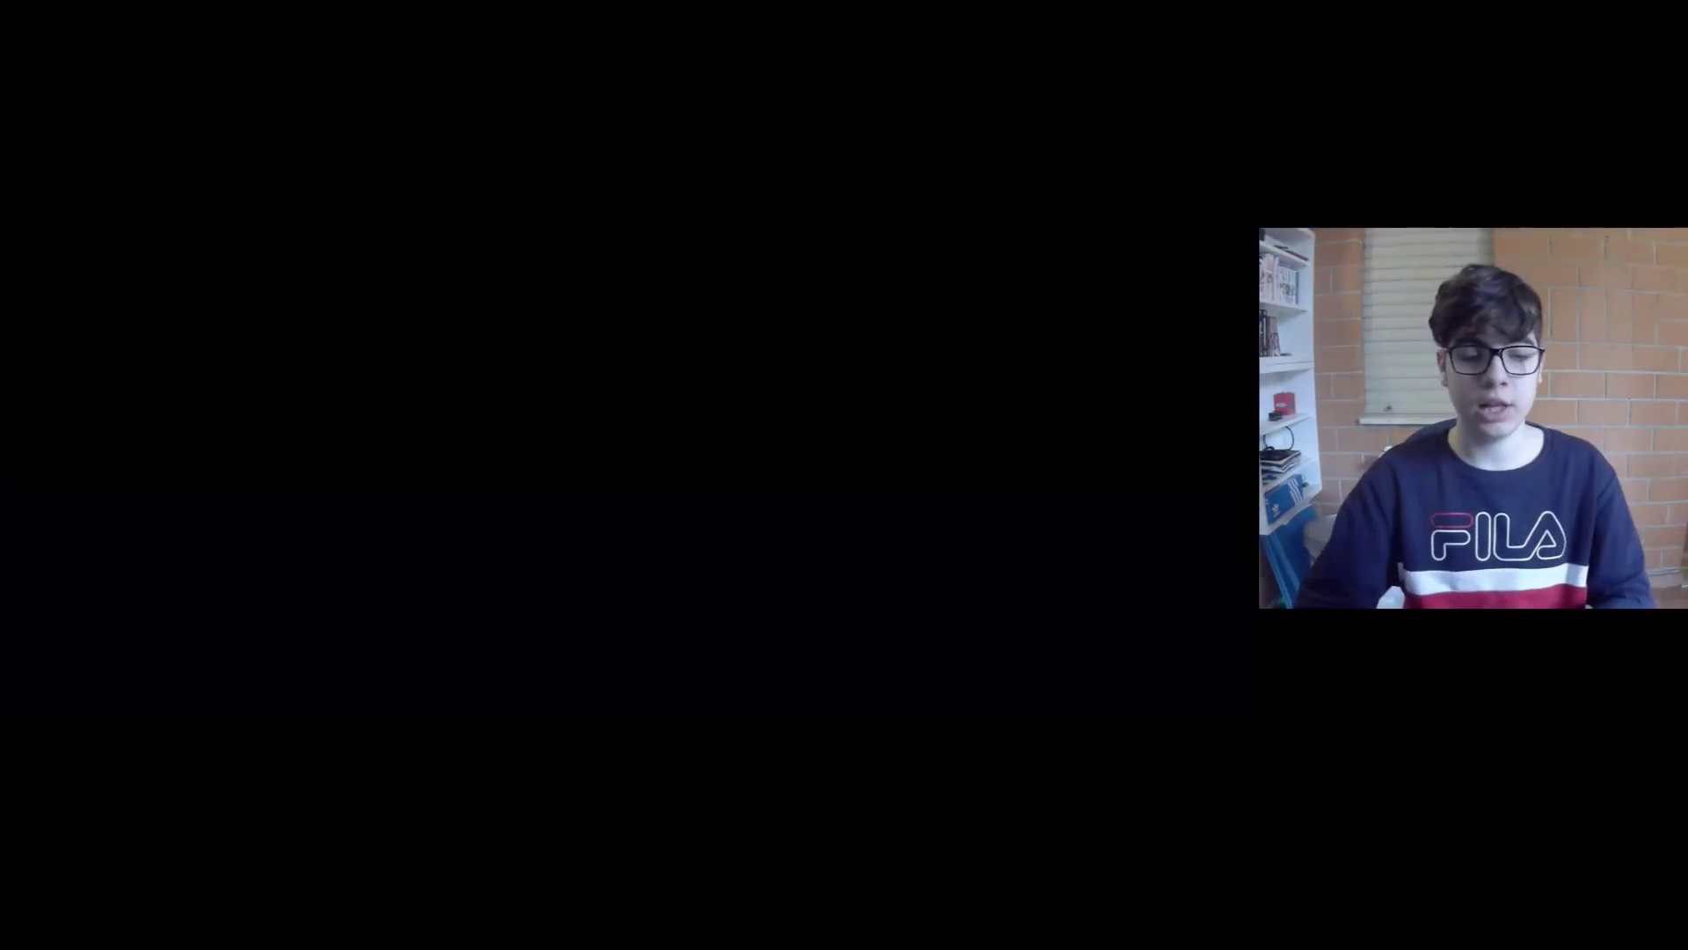
{"action": "key", "text": "Return"}
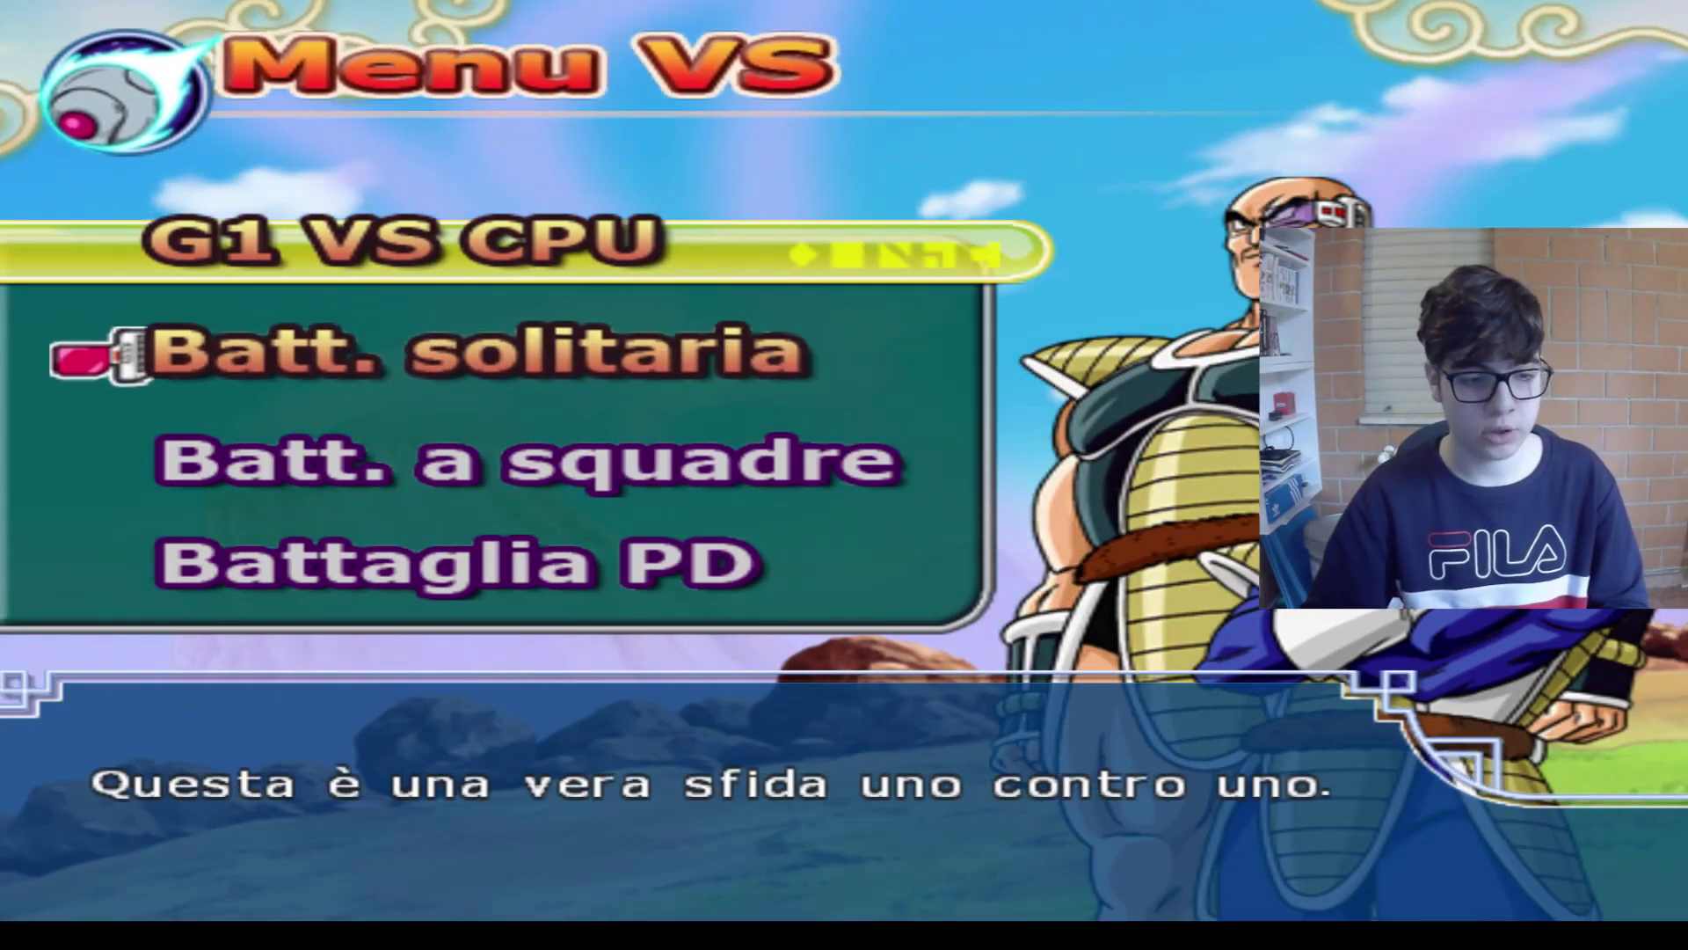
{"action": "key", "text": "Down"}
{"action": "key", "text": "Up"}
{"action": "key", "text": "Return"}
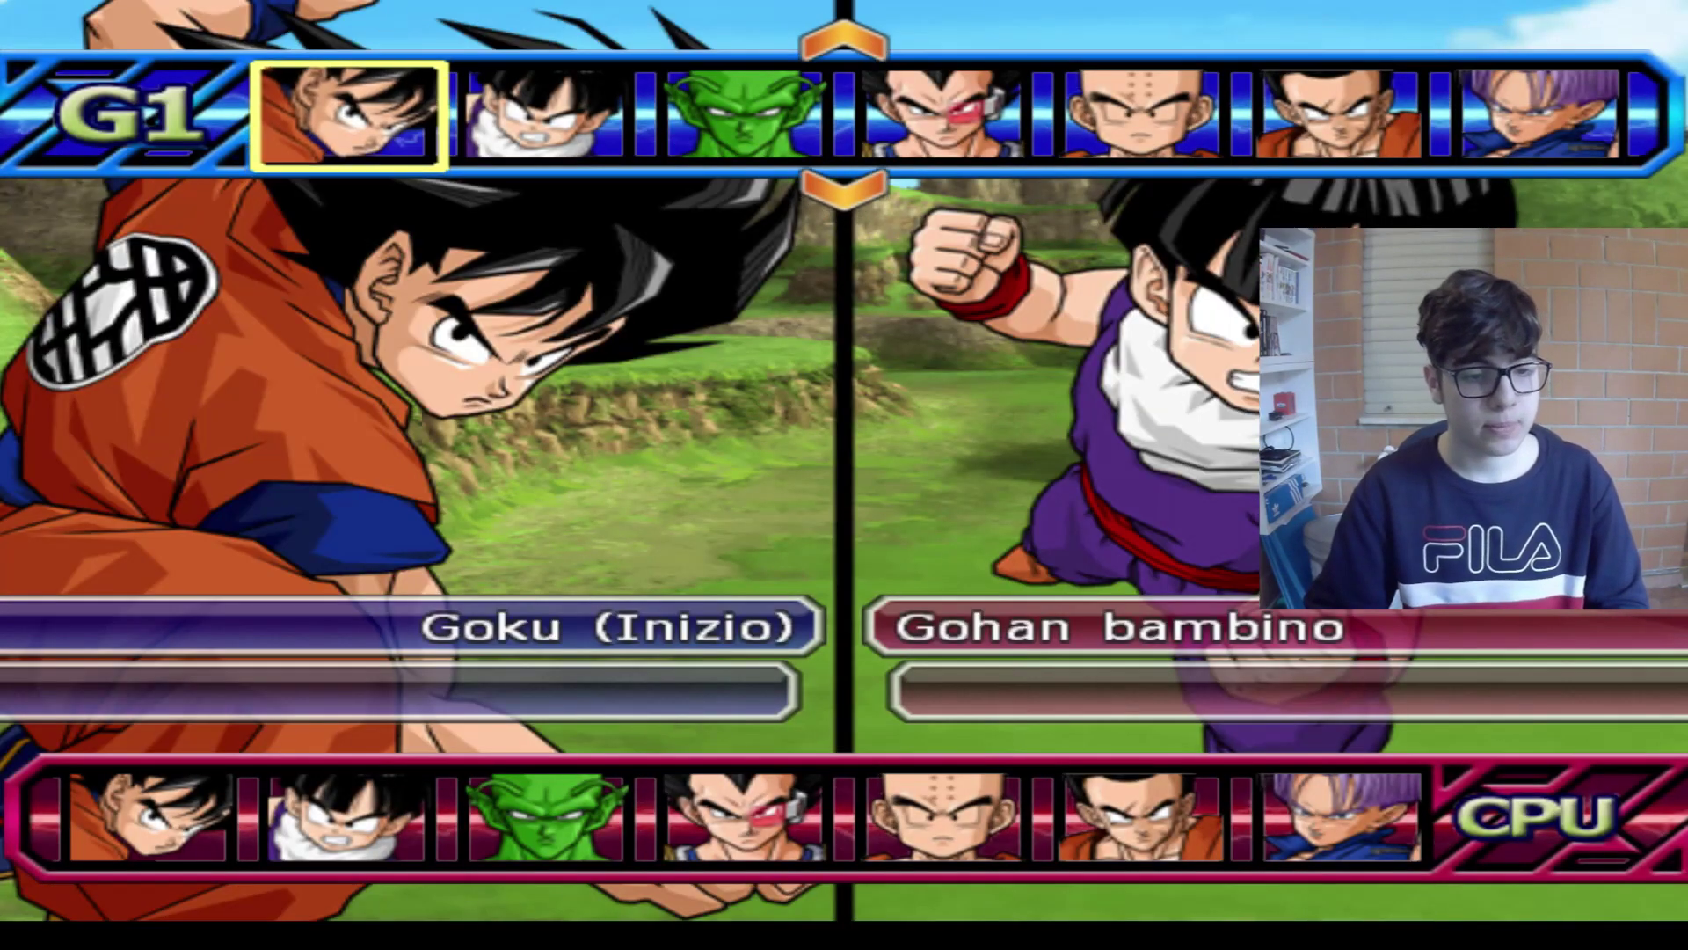
- Choose Goku (Fine) in the Super Saiyan 3 form with colour 1 as the player's fighter
{"action": "key", "text": "Down"}
{"action": "key", "text": "Down"}
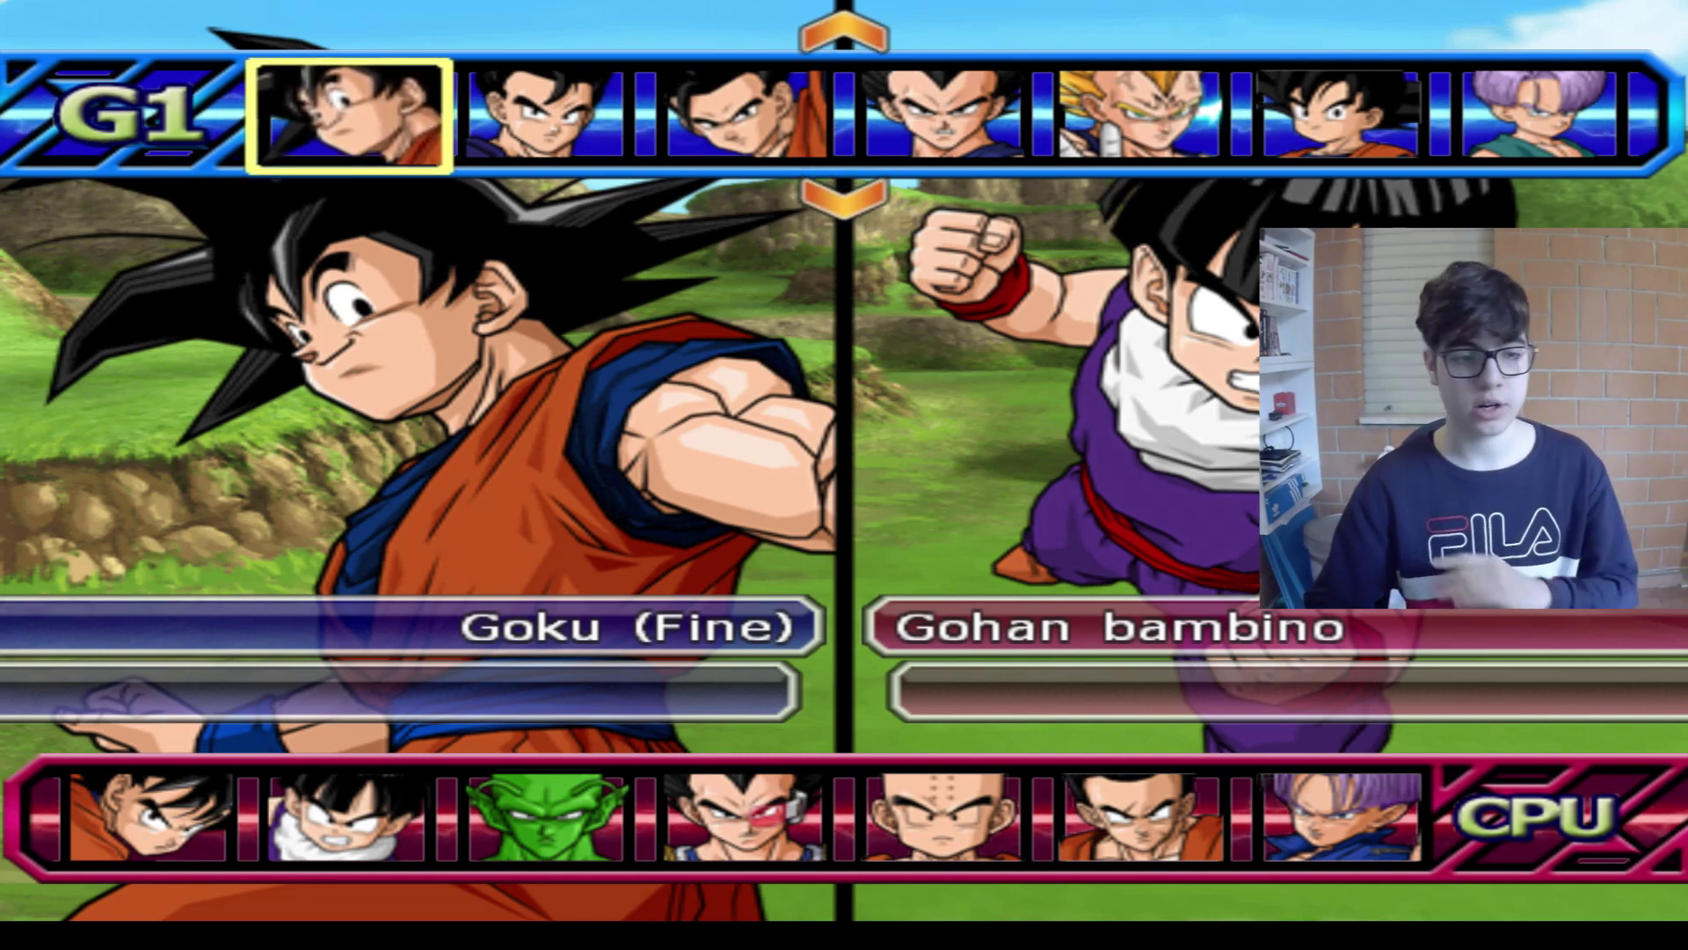
{"action": "key", "text": "Return"}
{"action": "key", "text": "Right"}
{"action": "key", "text": "Right"}
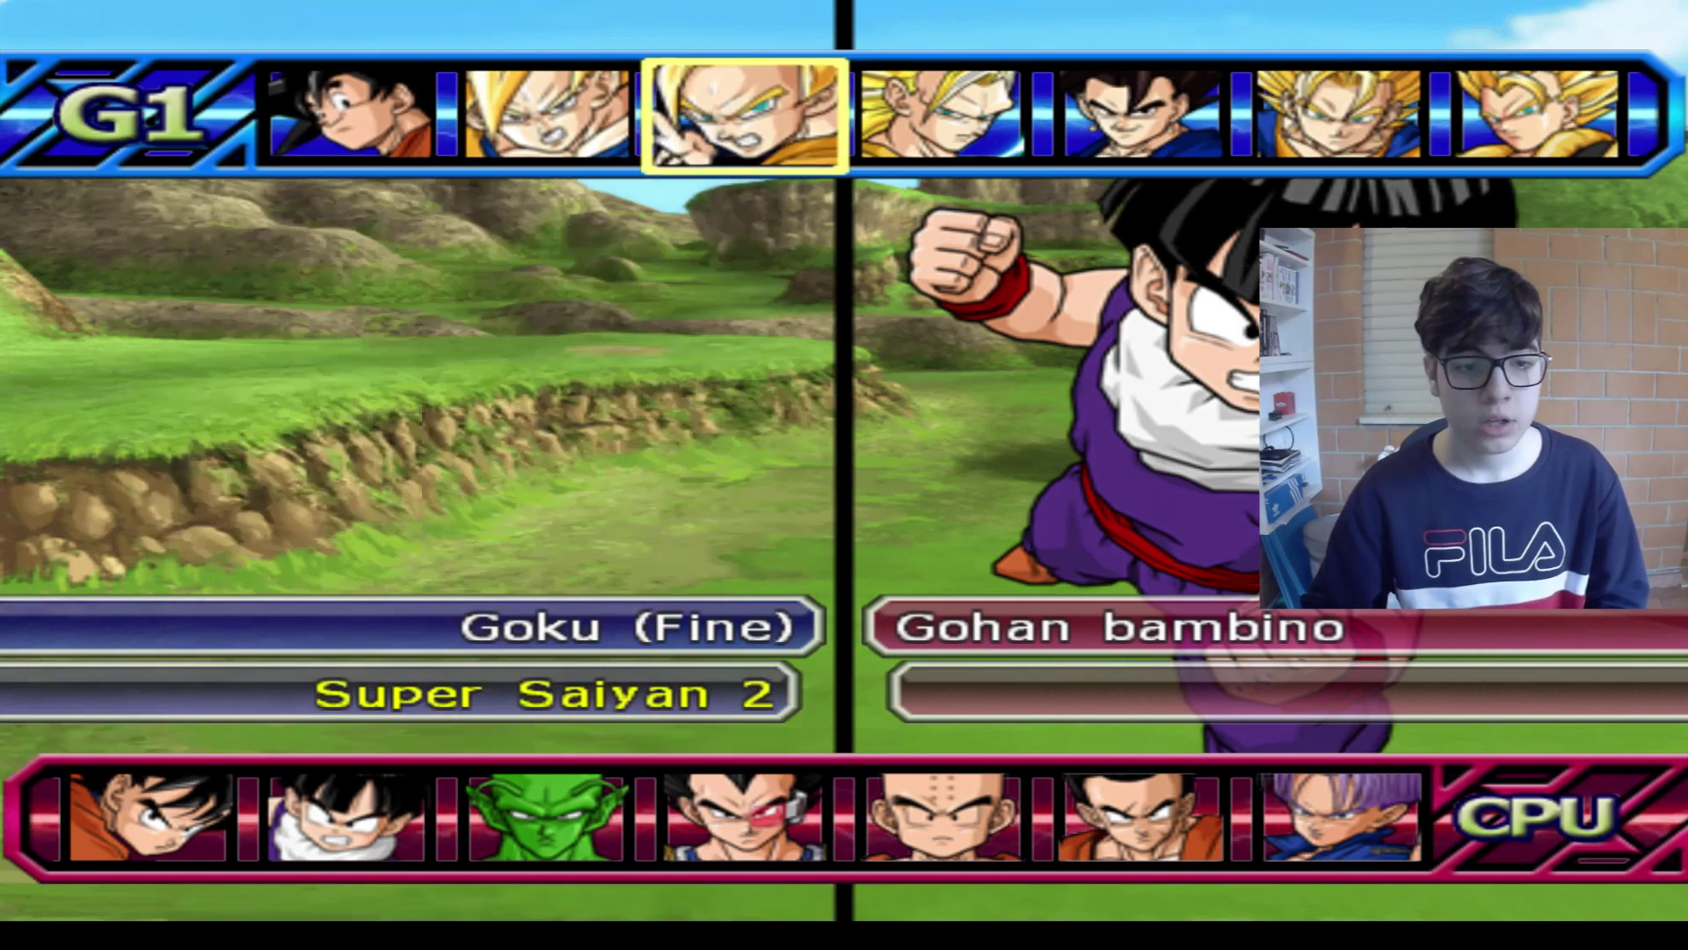
{"action": "key", "text": "Right"}
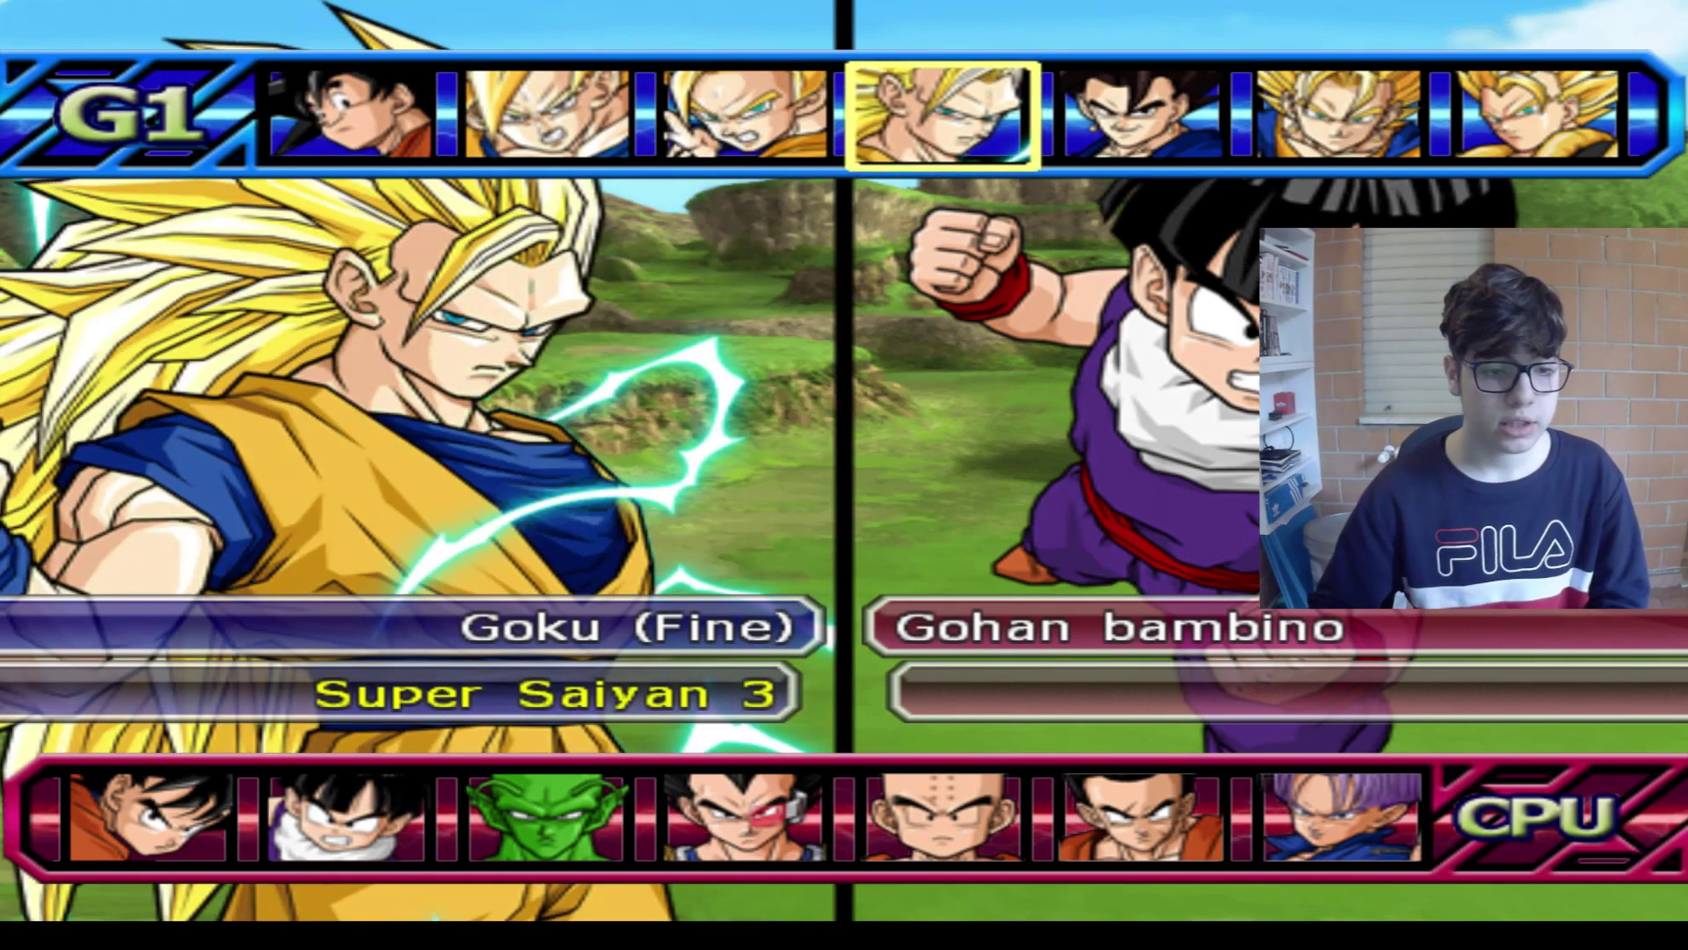
{"action": "key", "text": "Return"}
{"action": "key", "text": "Return"}
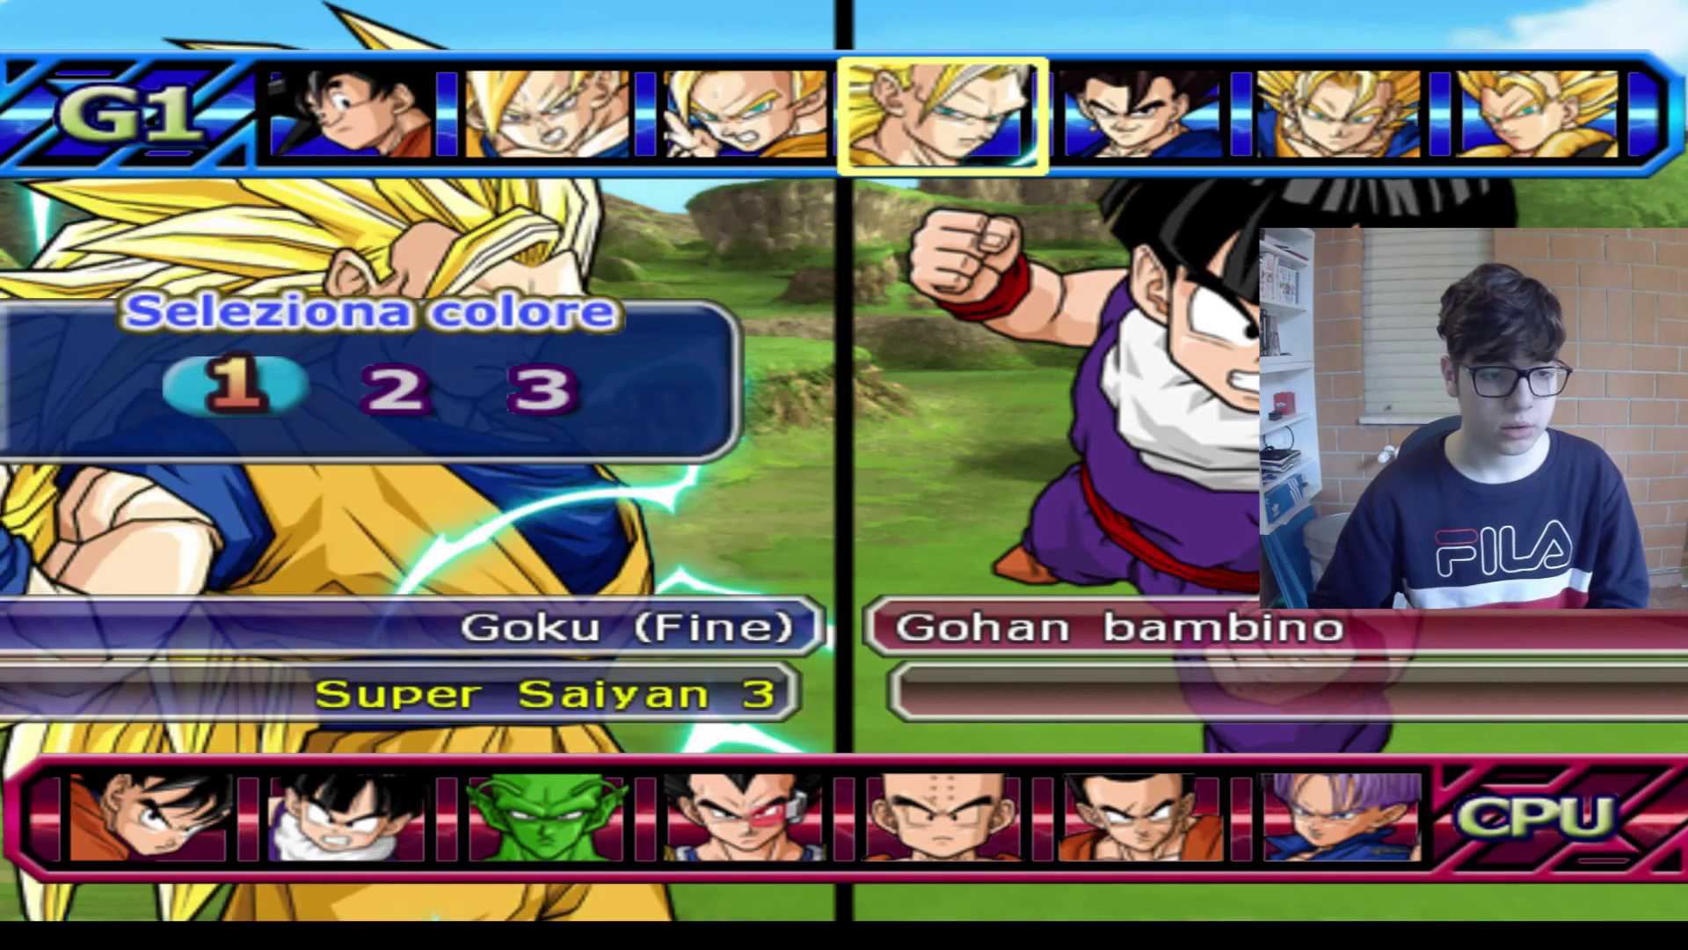
{"action": "key", "text": "Return"}
- Accept Gohan bambino as the CPU opponent and start the fight on the Area desertica - Giorno map
{"action": "key", "text": "Return"}
{"action": "key", "text": "Return"}
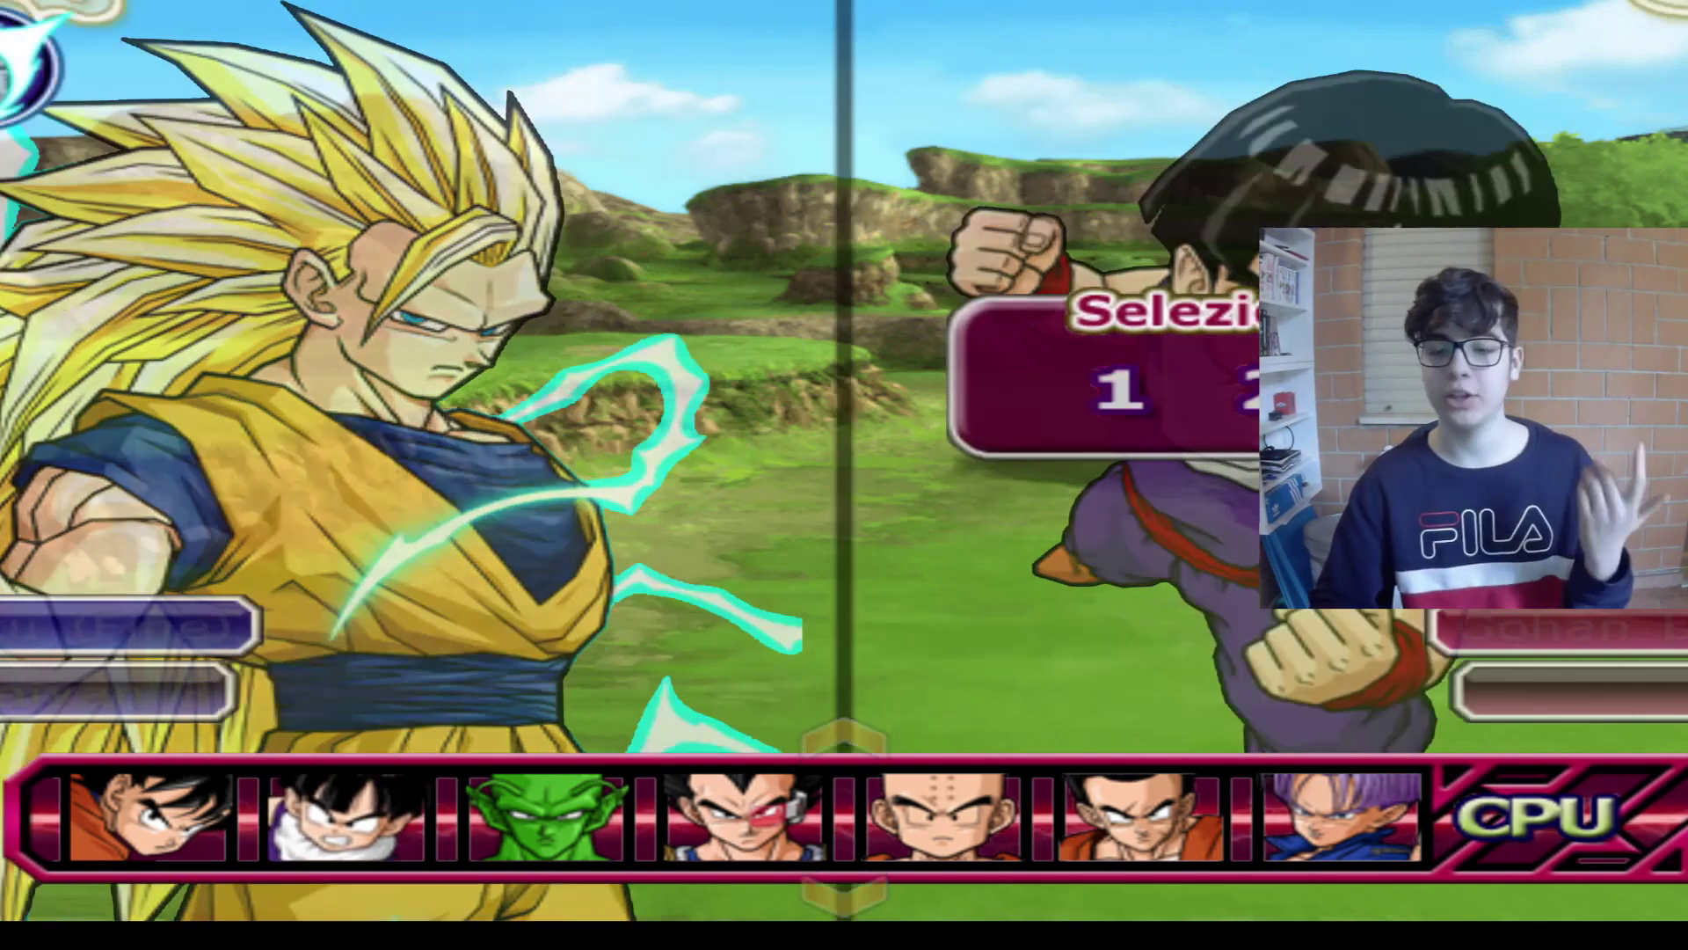
{"action": "key", "text": "Return"}
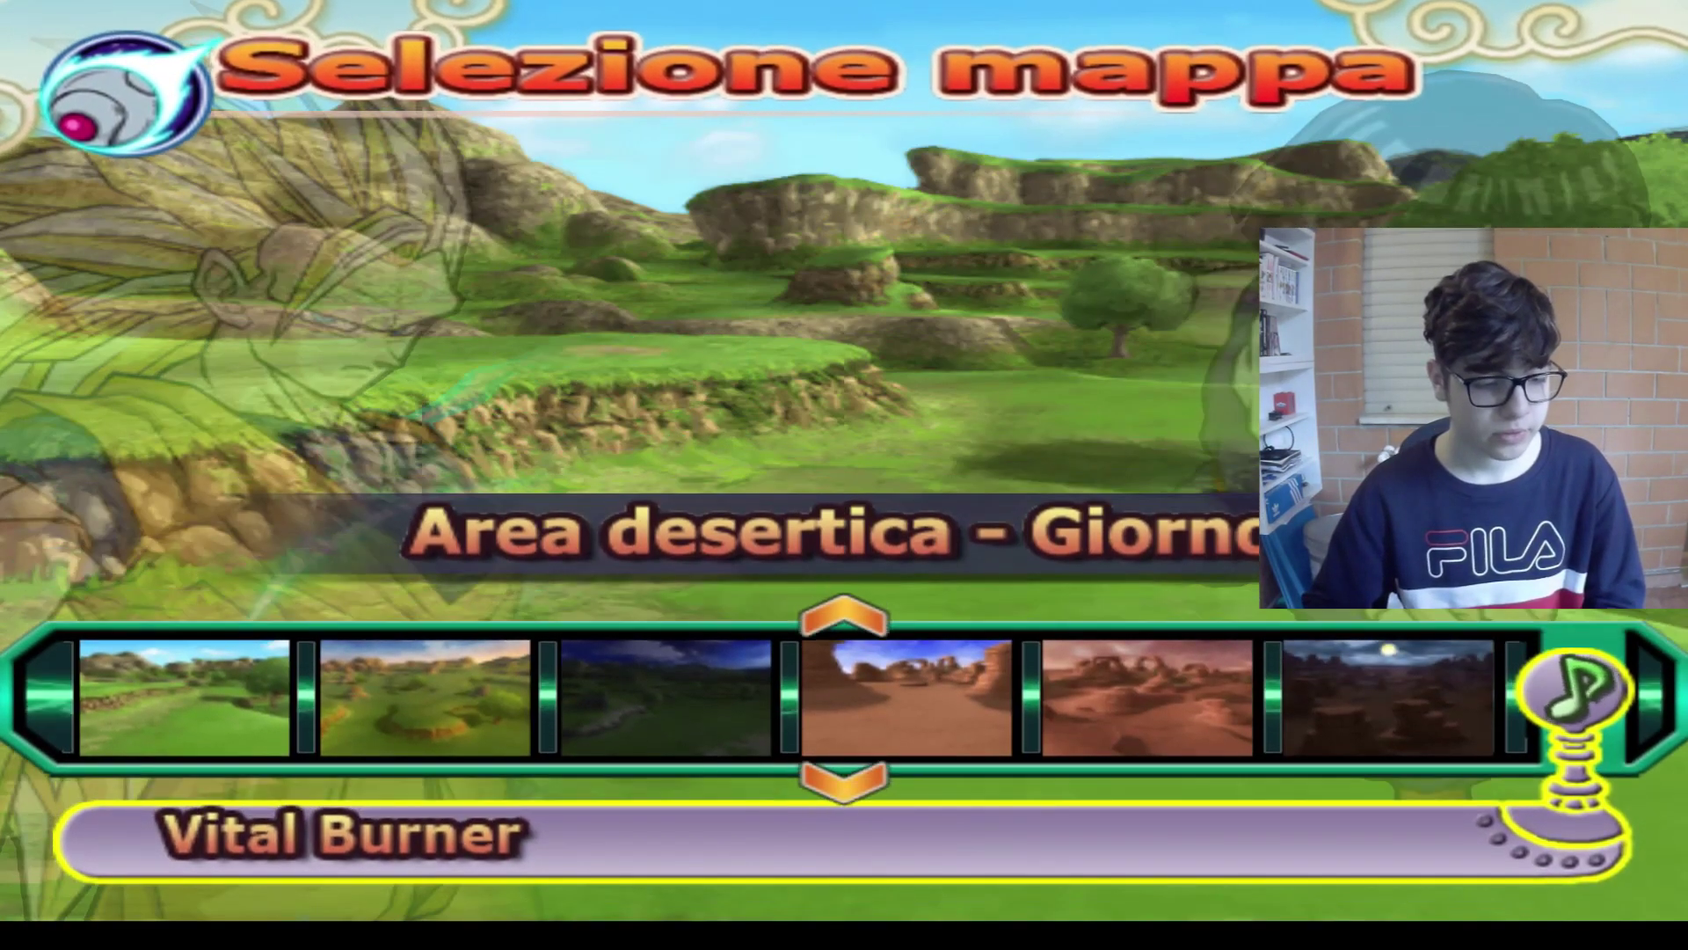
{"action": "key", "text": "Left"}
{"action": "key", "text": "Right"}
{"action": "key", "text": "Return"}
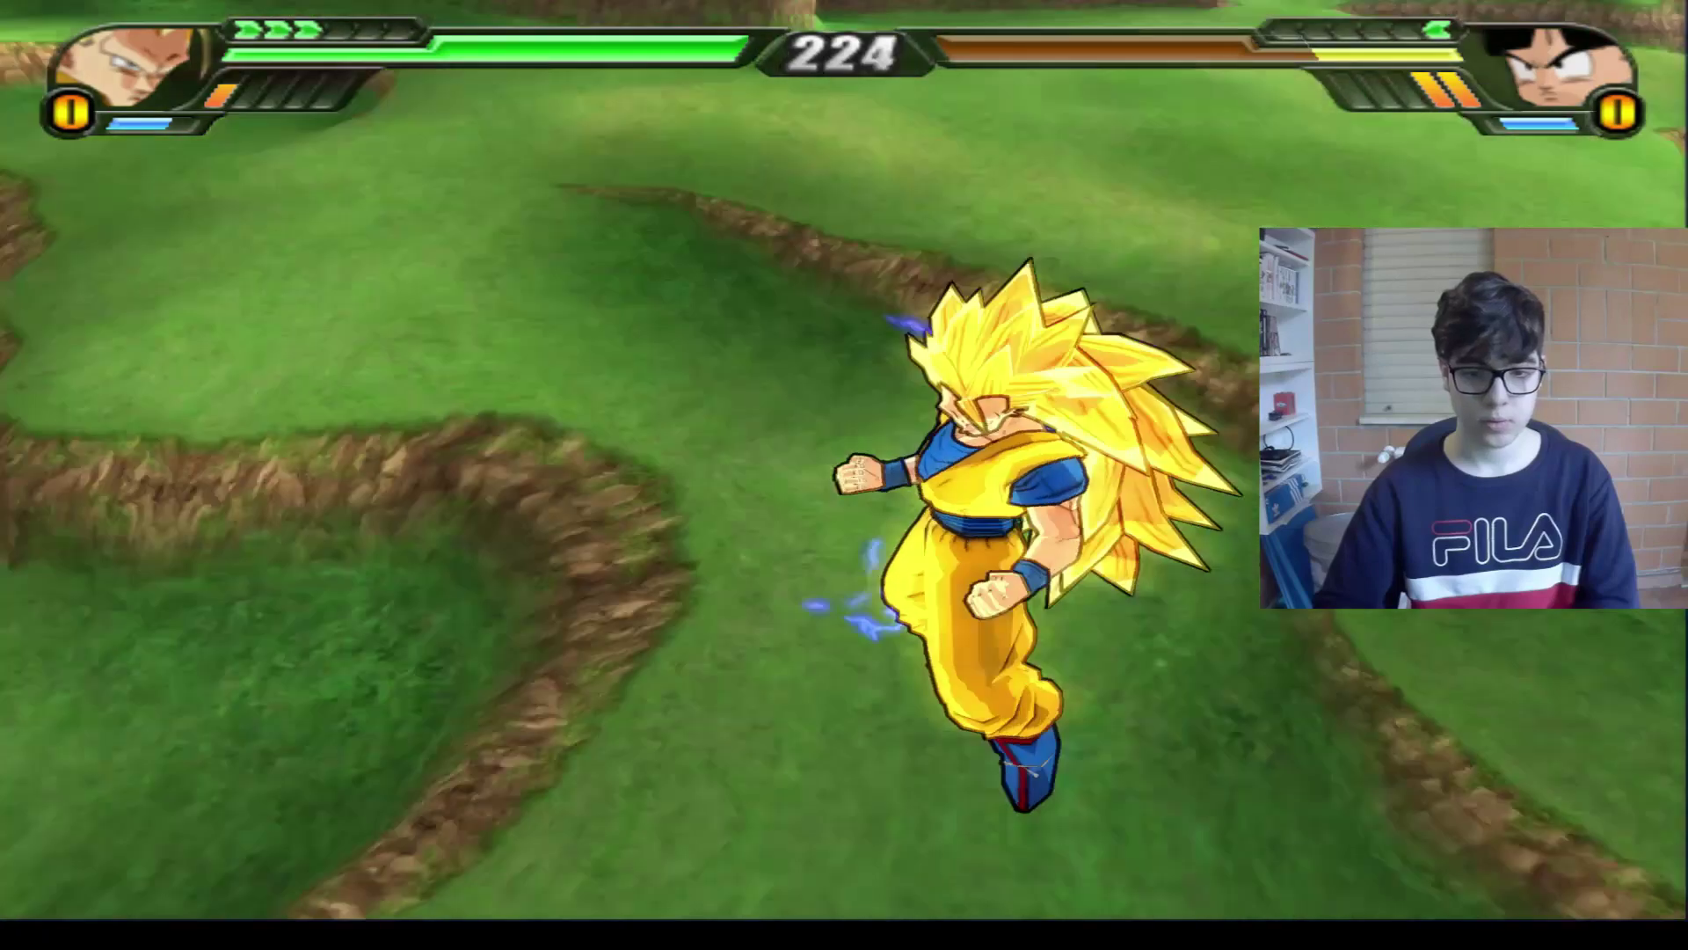
- Pause the fight and stop the running emulation, confirming the interruption
{"action": "key", "text": "Return"}
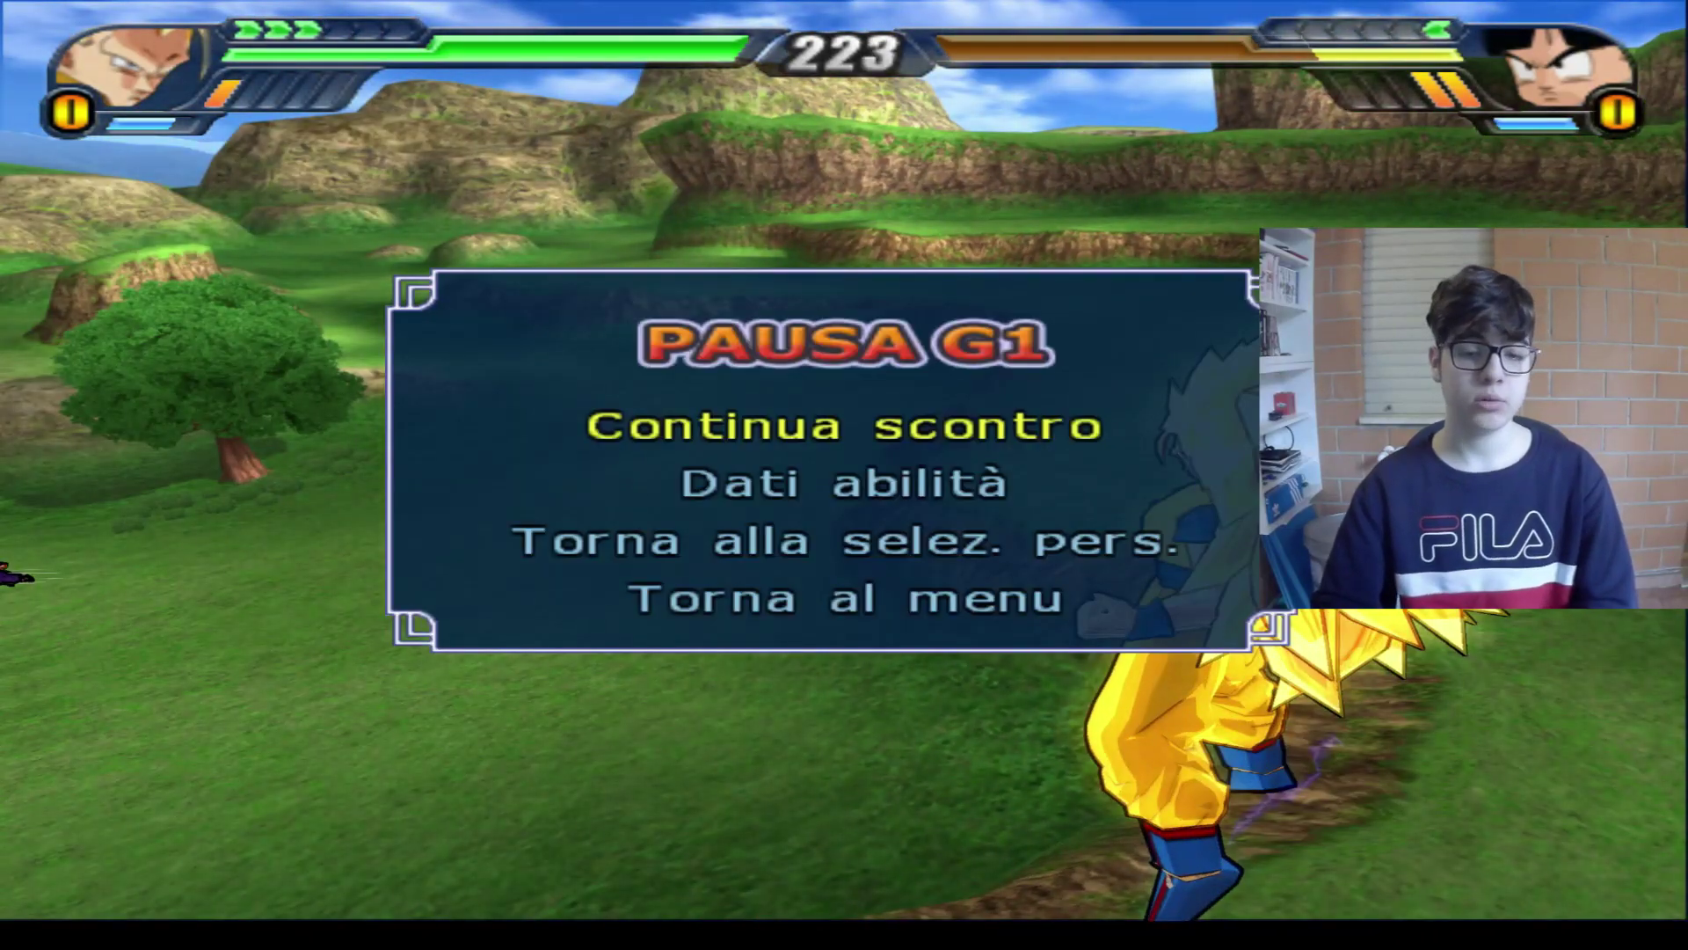
{"action": "key", "text": "Escape"}
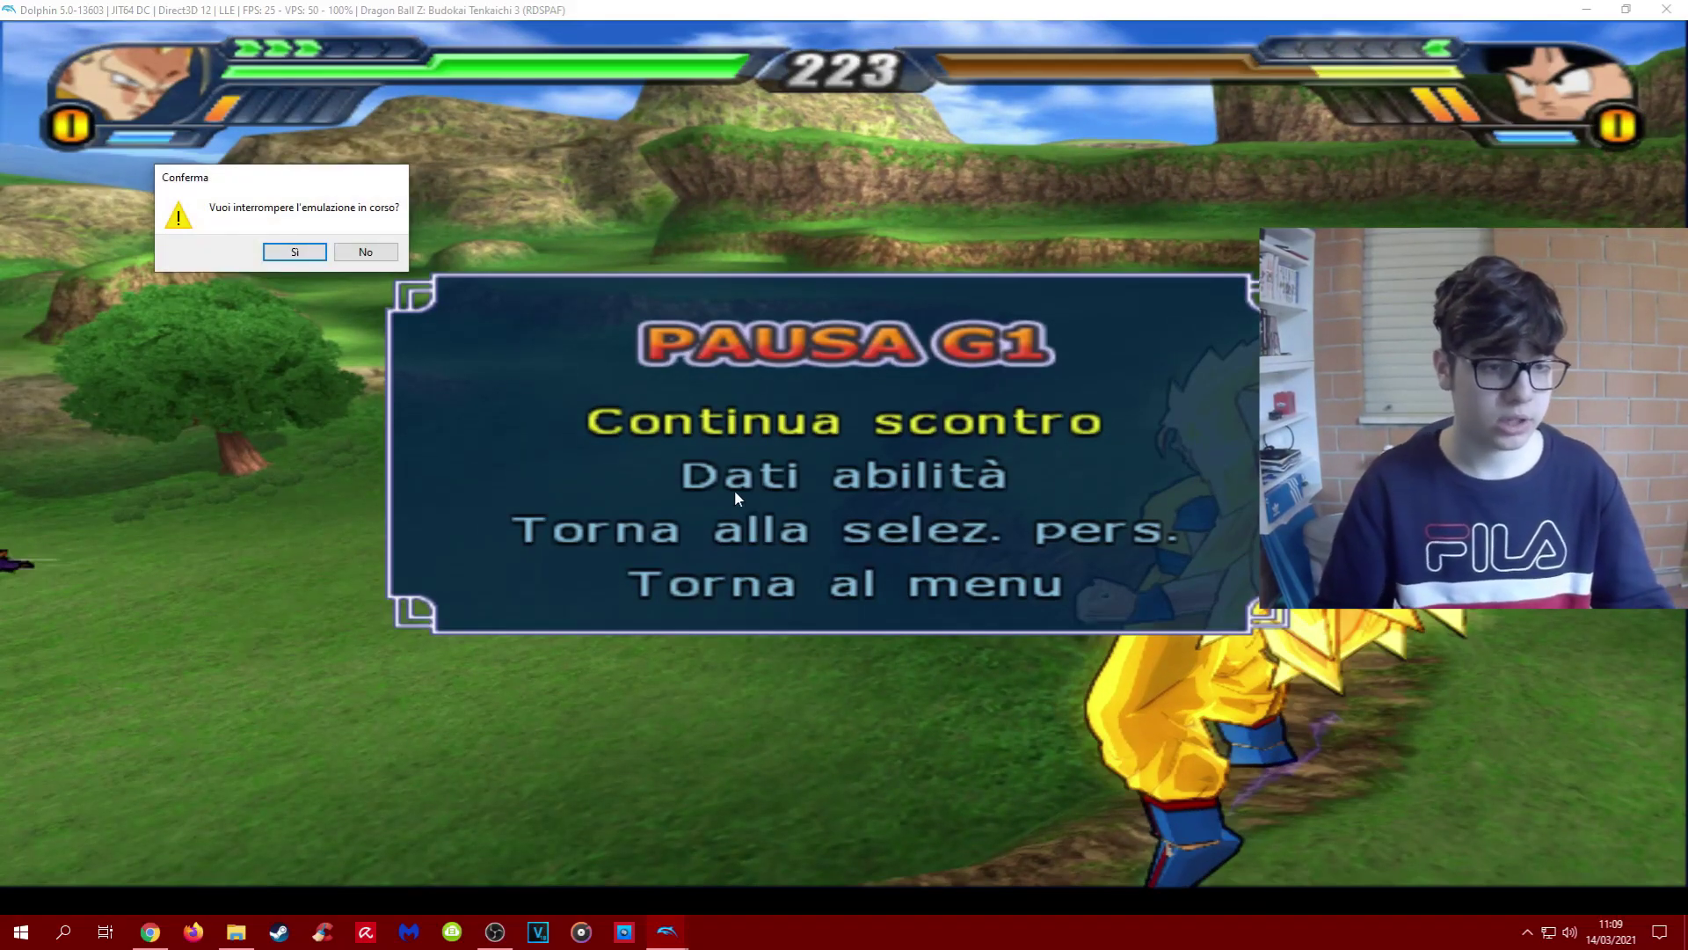
{"action": "key", "text": "Return"}
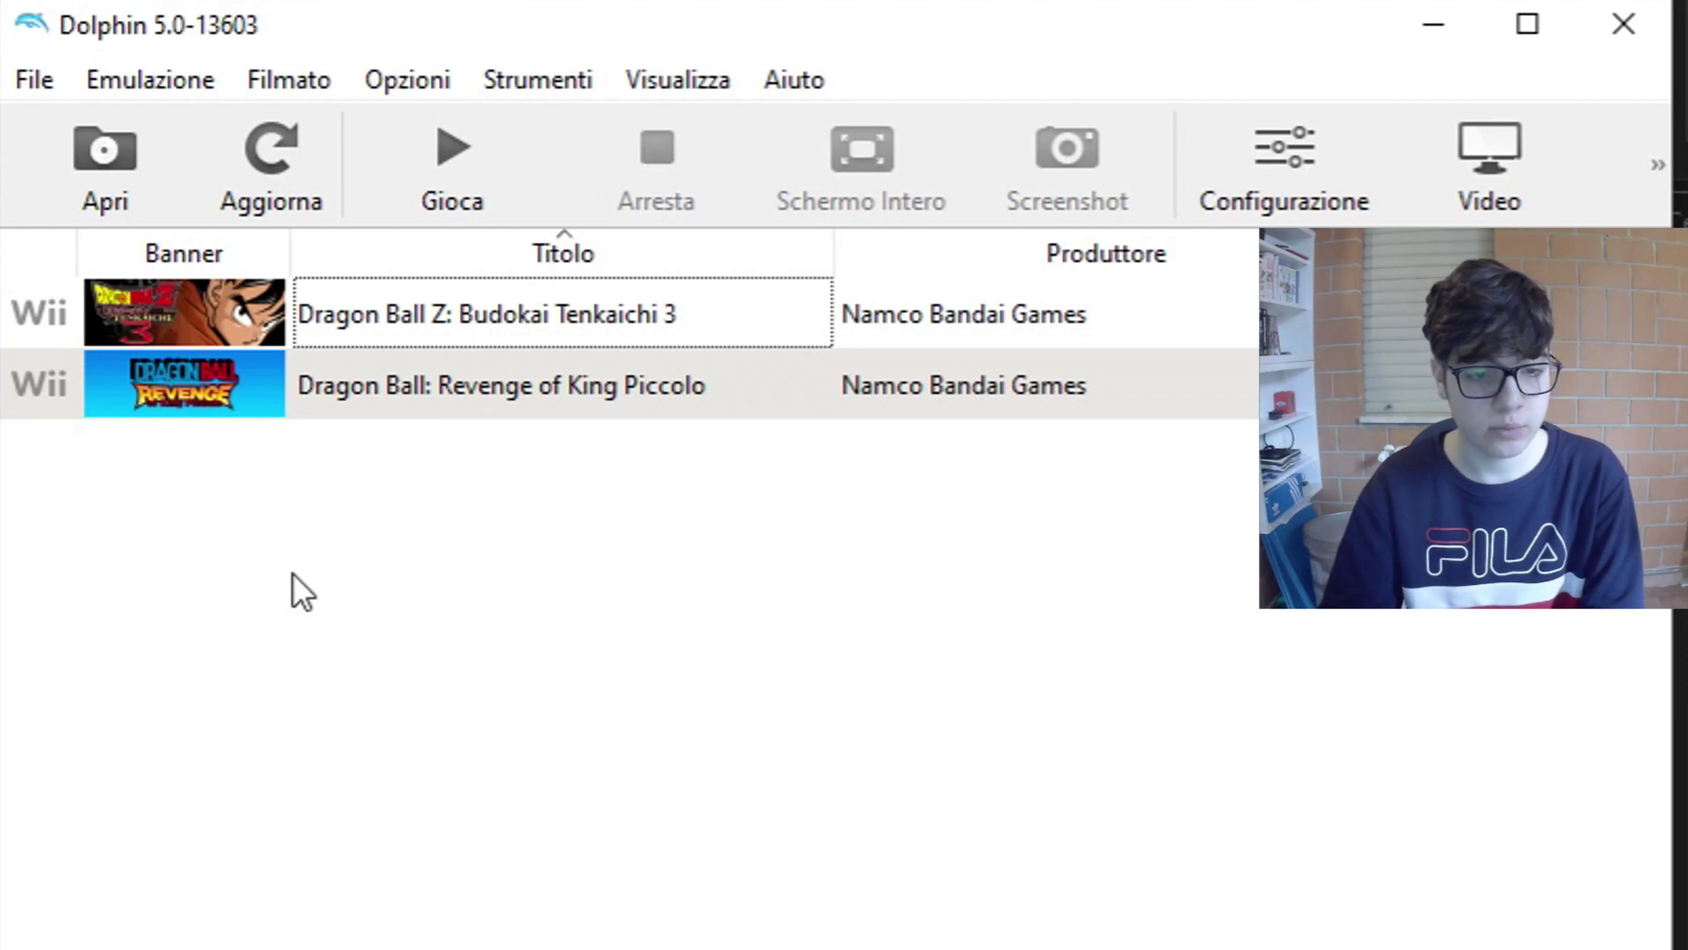
- Open the R7GPAF.wbfs game file from the Dolphin Games folder
{"action": "left_click", "coordinate": [91, 194]}
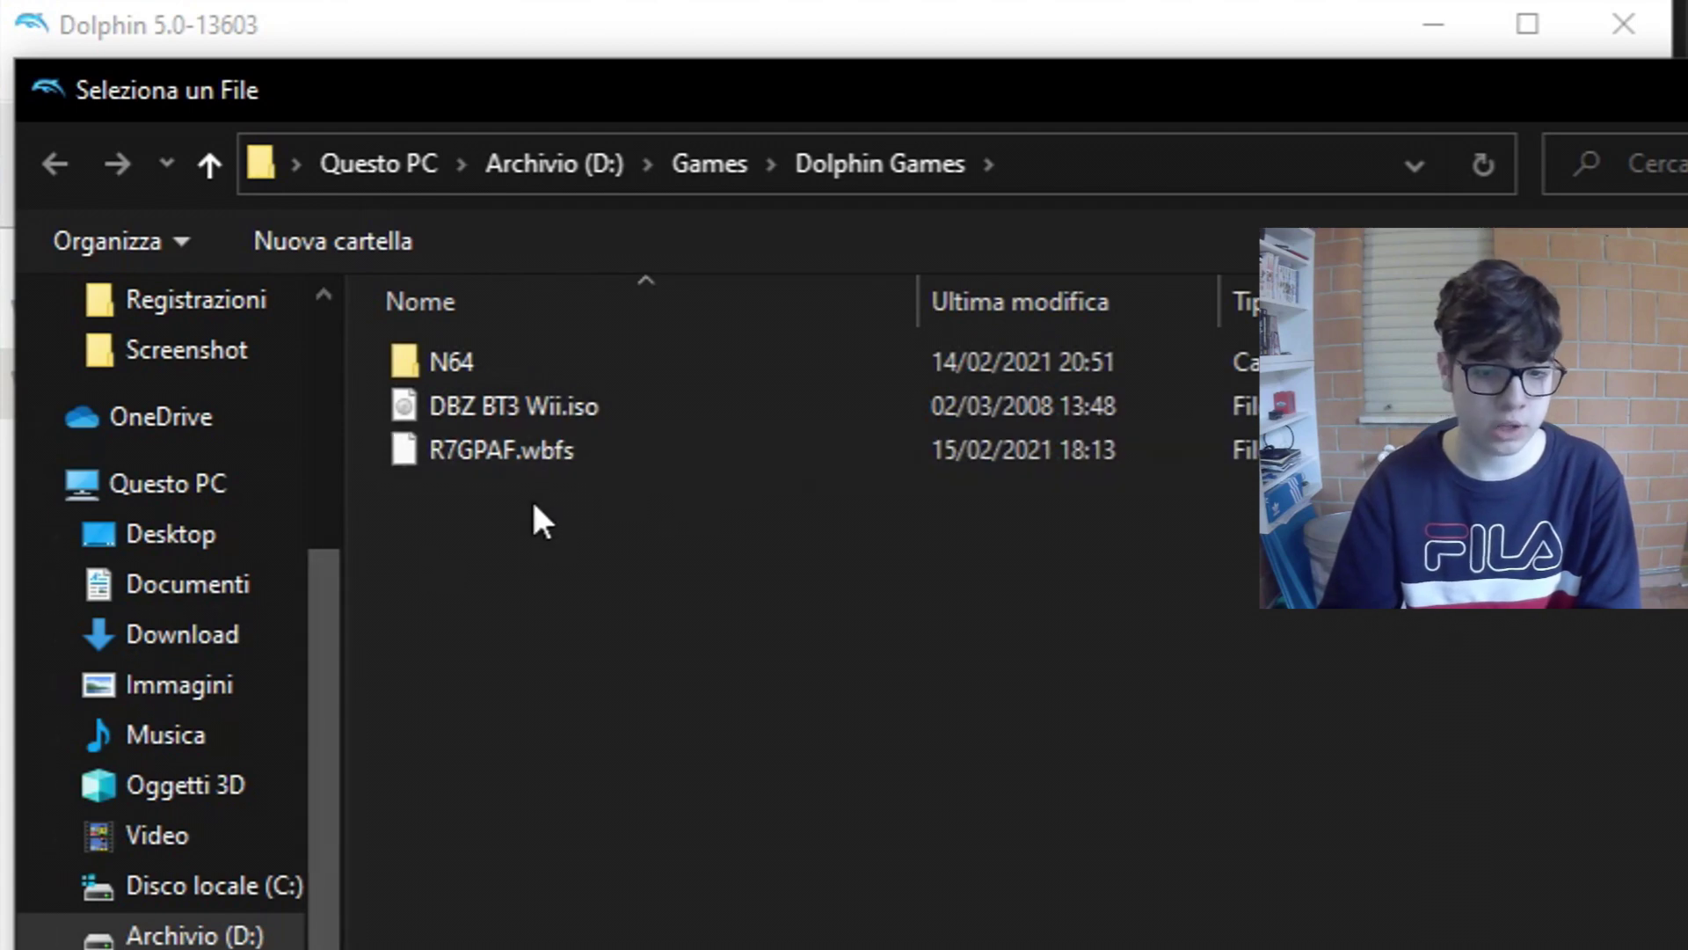
{"action": "double_click", "coordinate": [514, 444]}
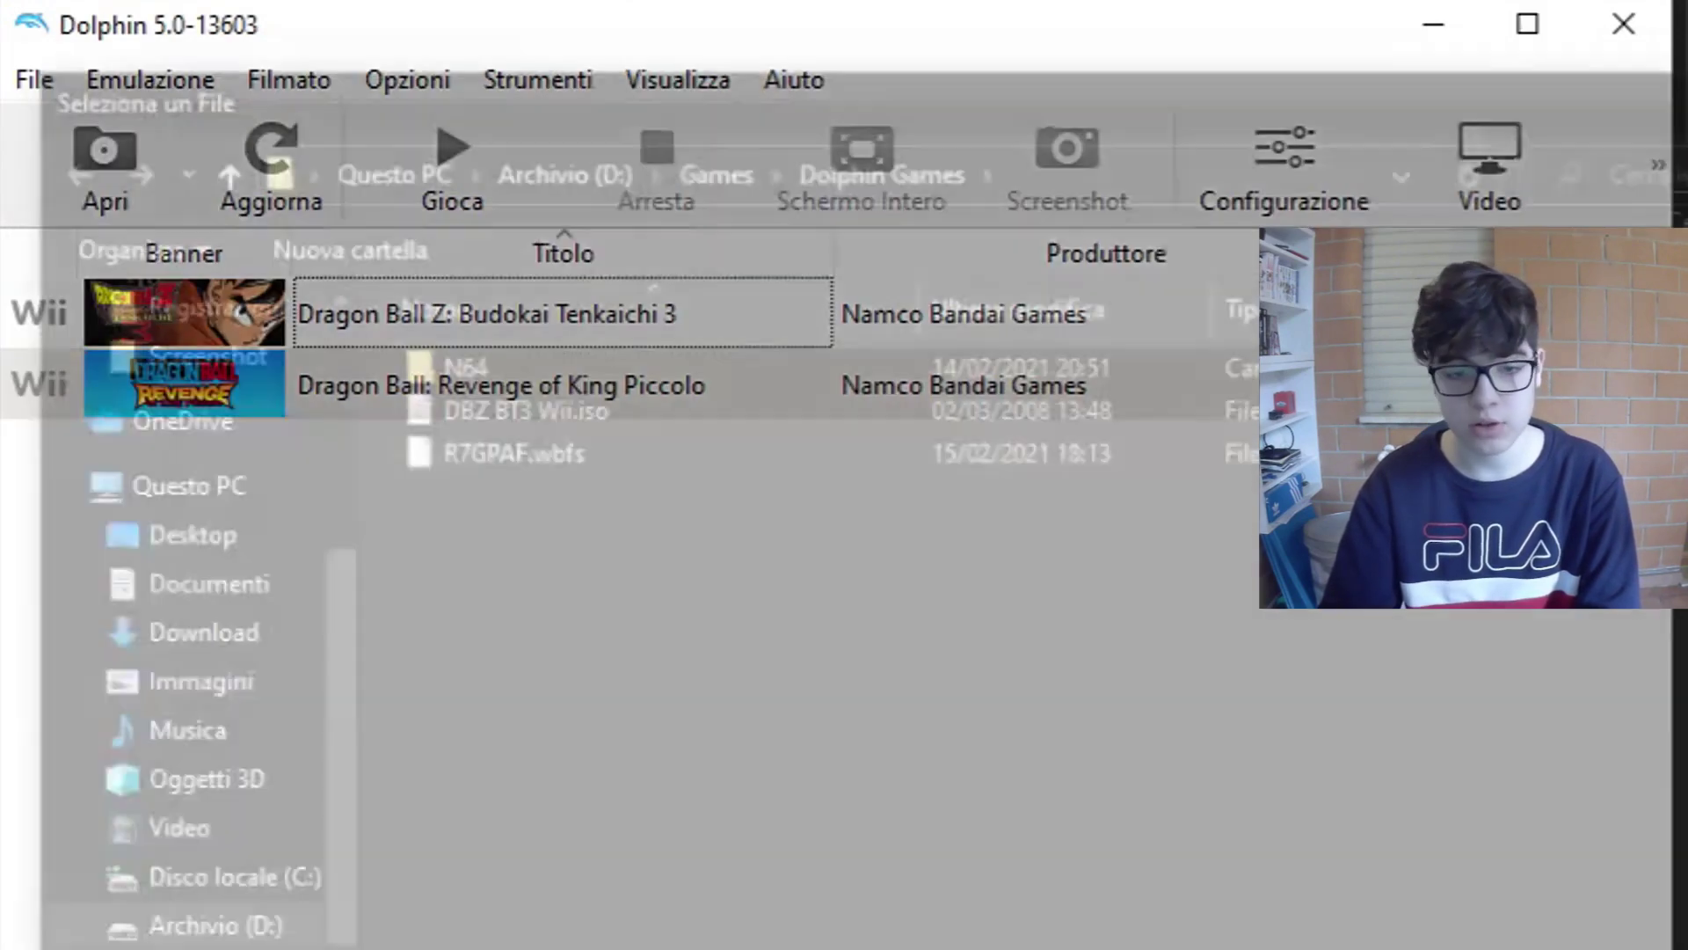